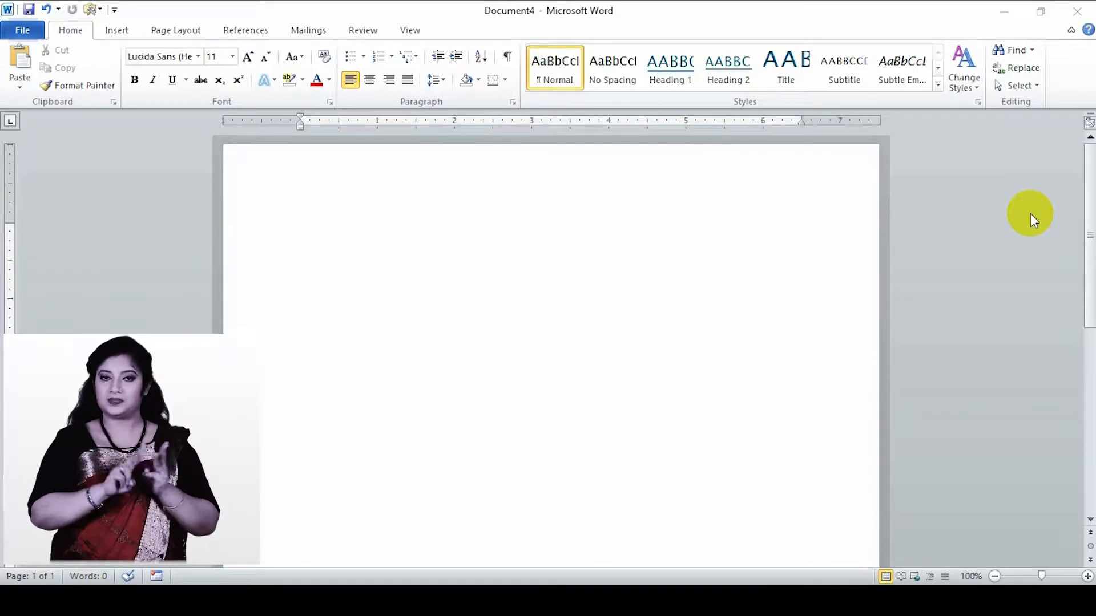
- Enable the Developer tab through the ribbon customization options and display its commands
left_click(304, 225)
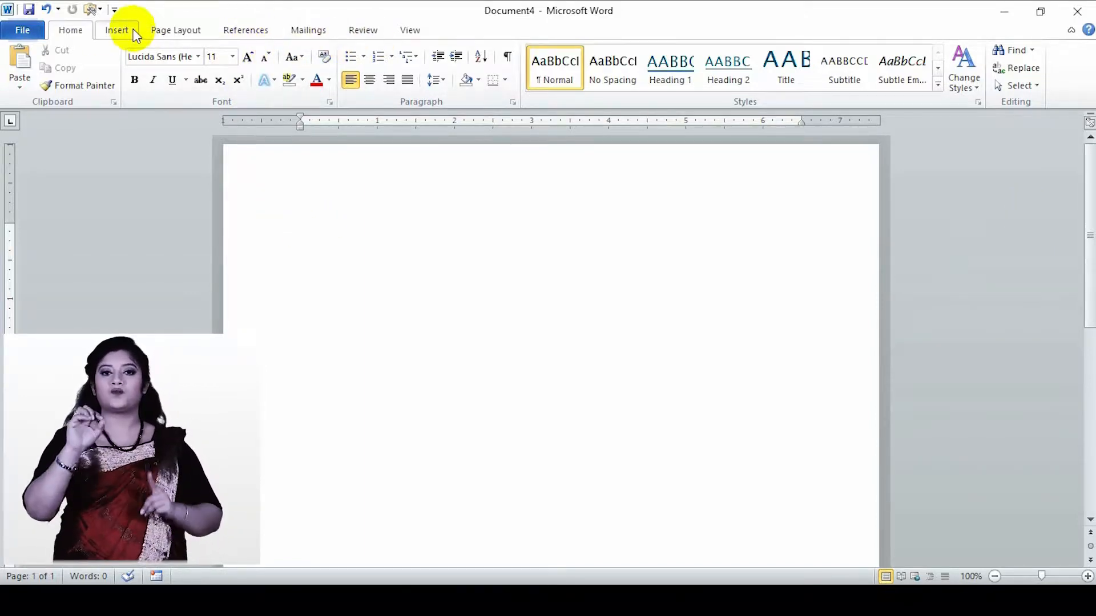
left_click(443, 35)
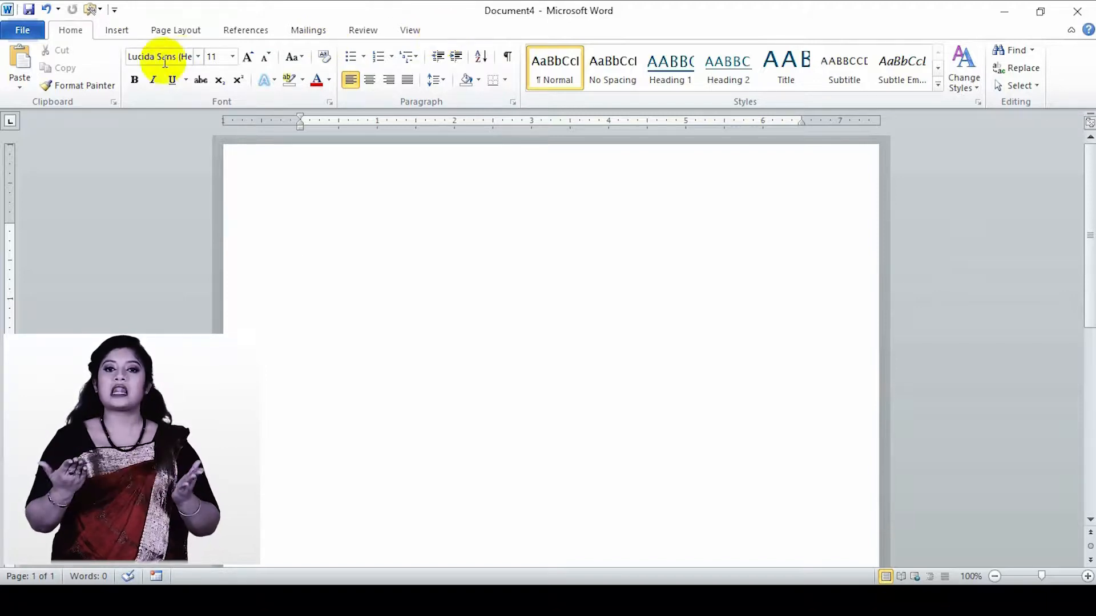
left_click(24, 32)
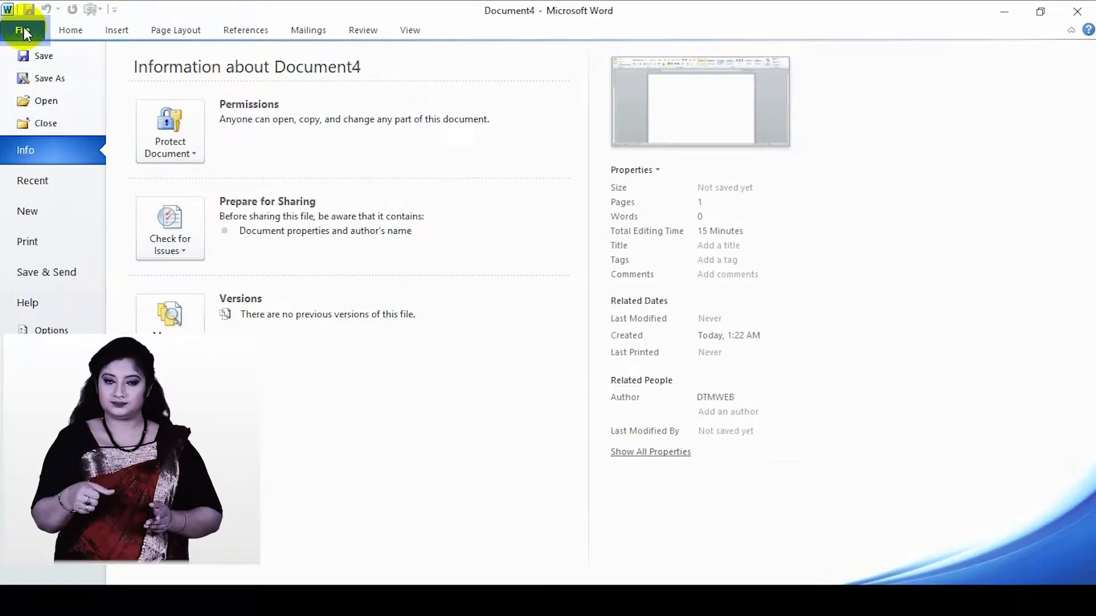
left_click(45, 328)
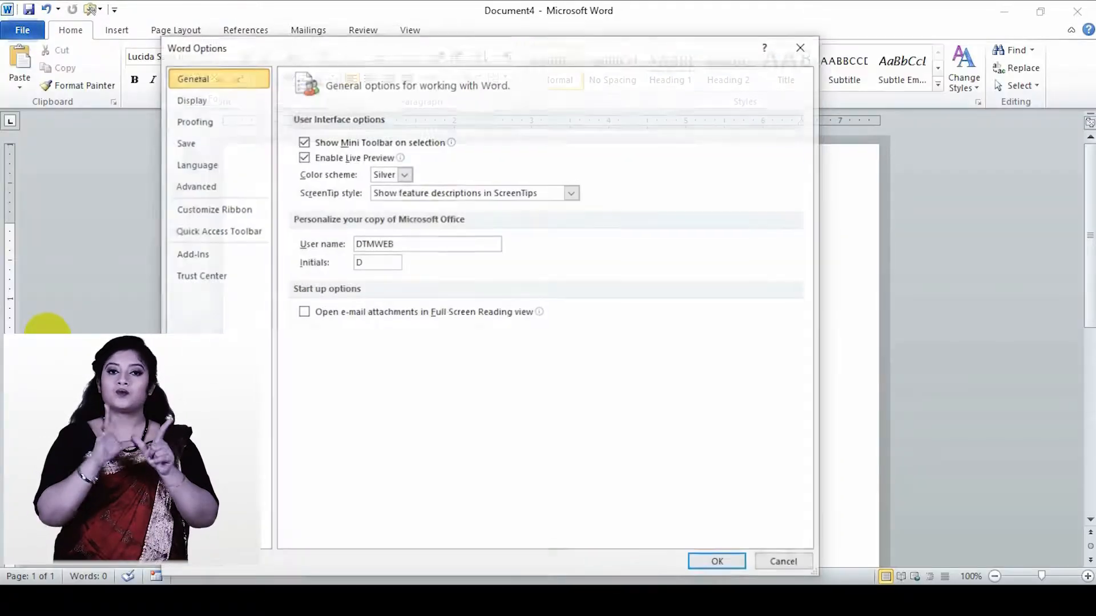
left_click(210, 219)
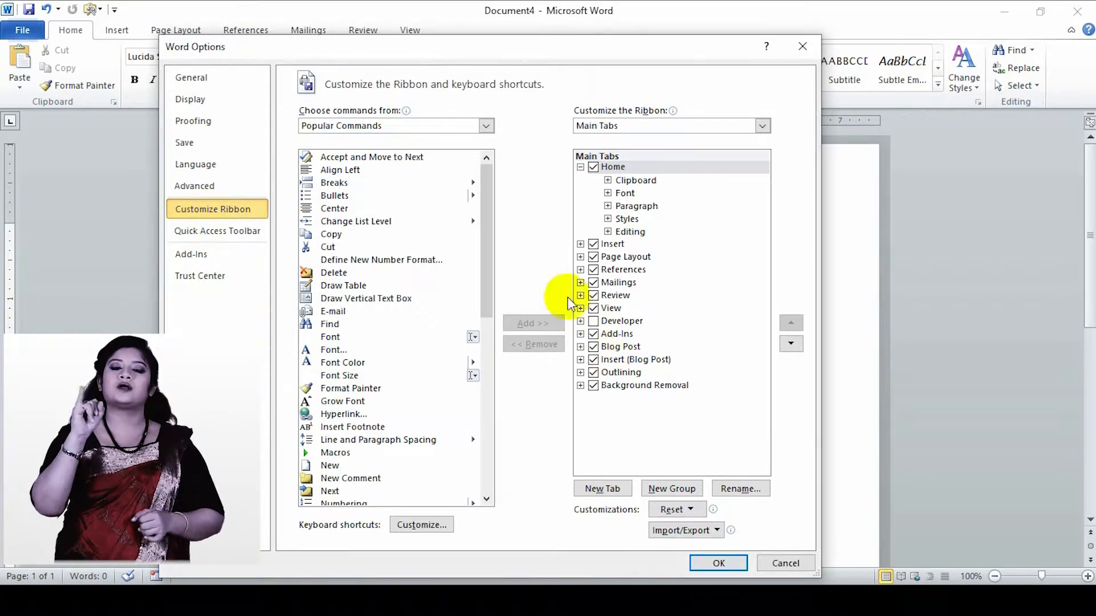
left_click(594, 321)
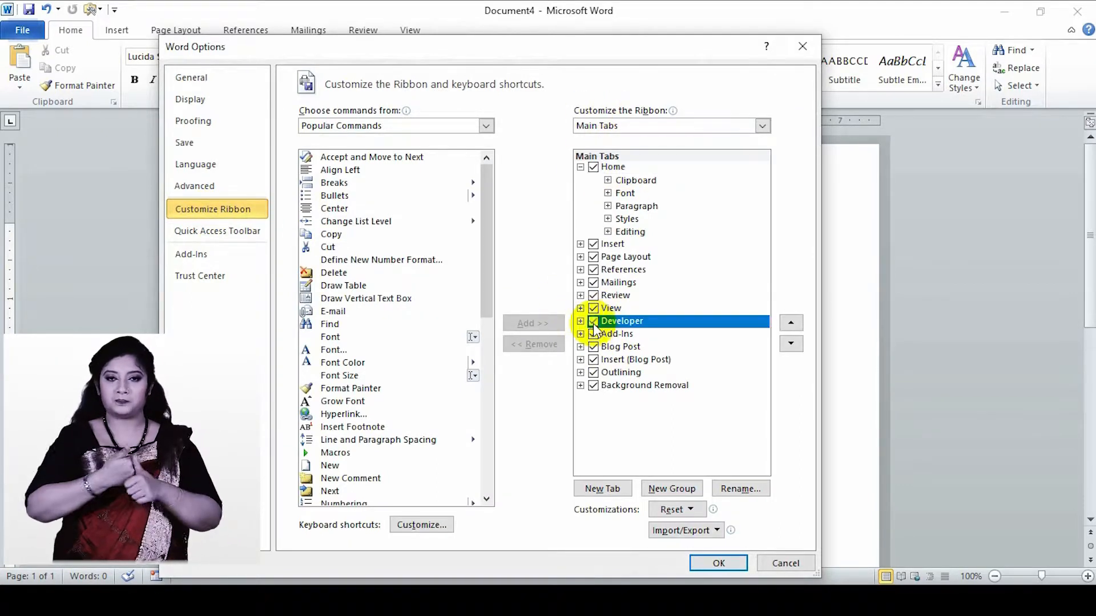
left_click(716, 564)
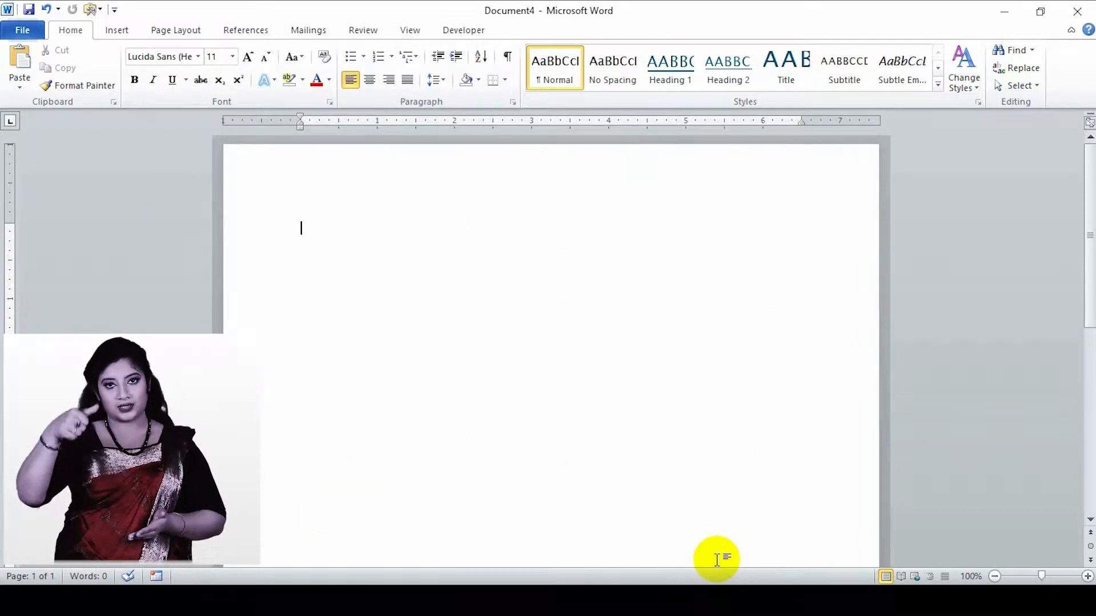
left_click(463, 30)
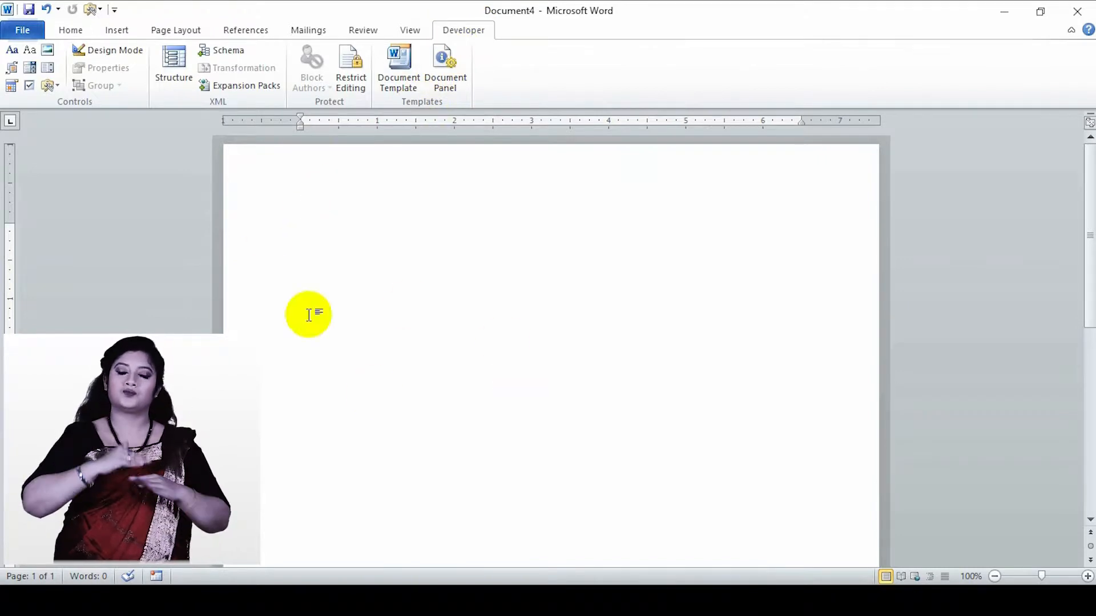
- Enter the title "Word Form" on the first line of the blank document
left_click(70, 31)
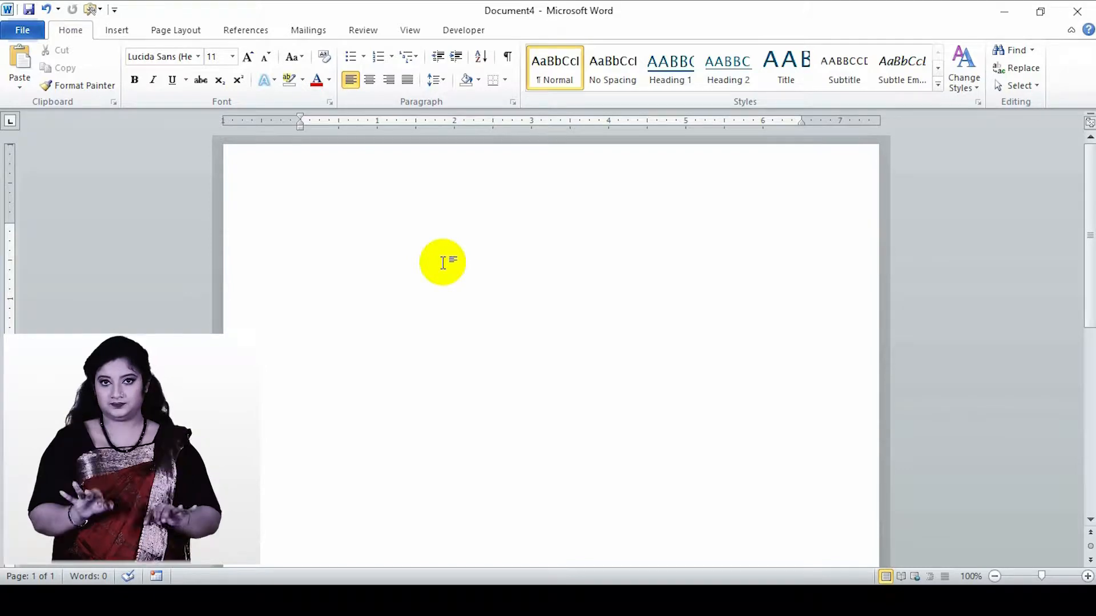
type("Wo")
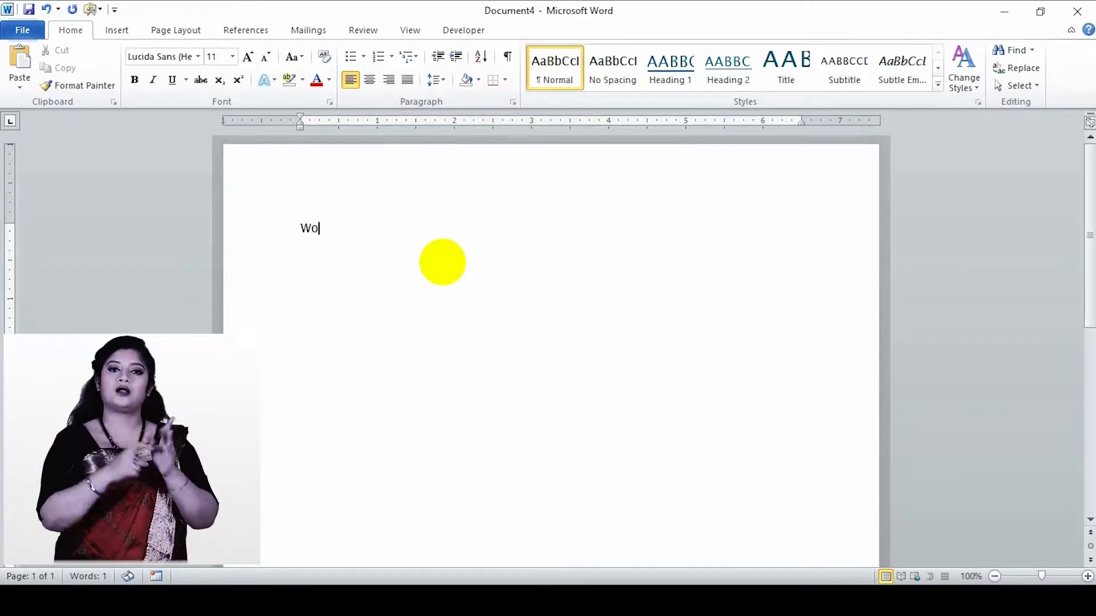
type("r")
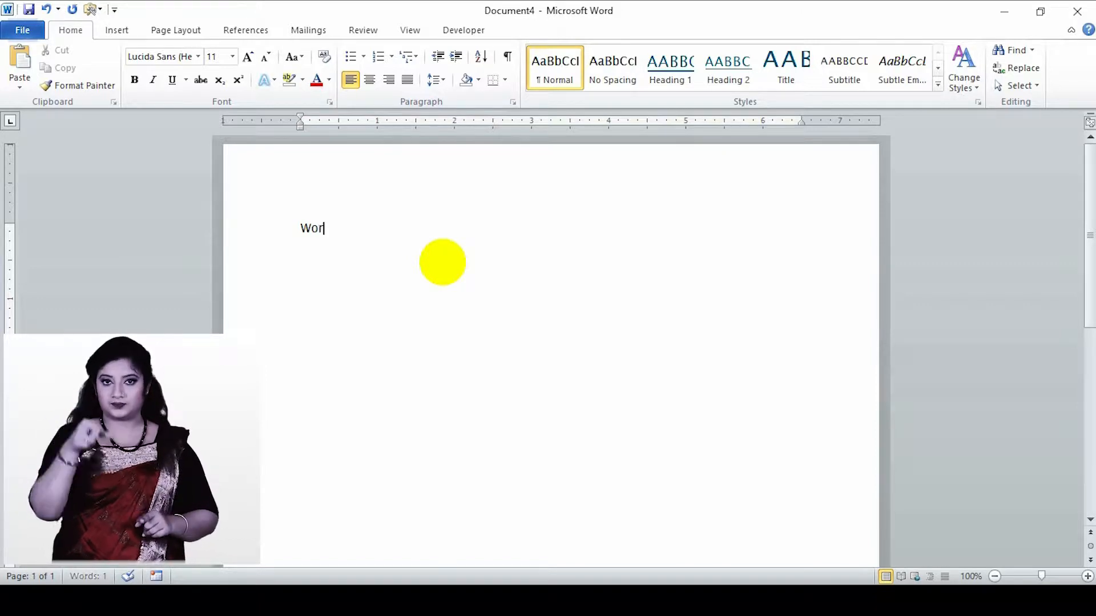
type("d Form")
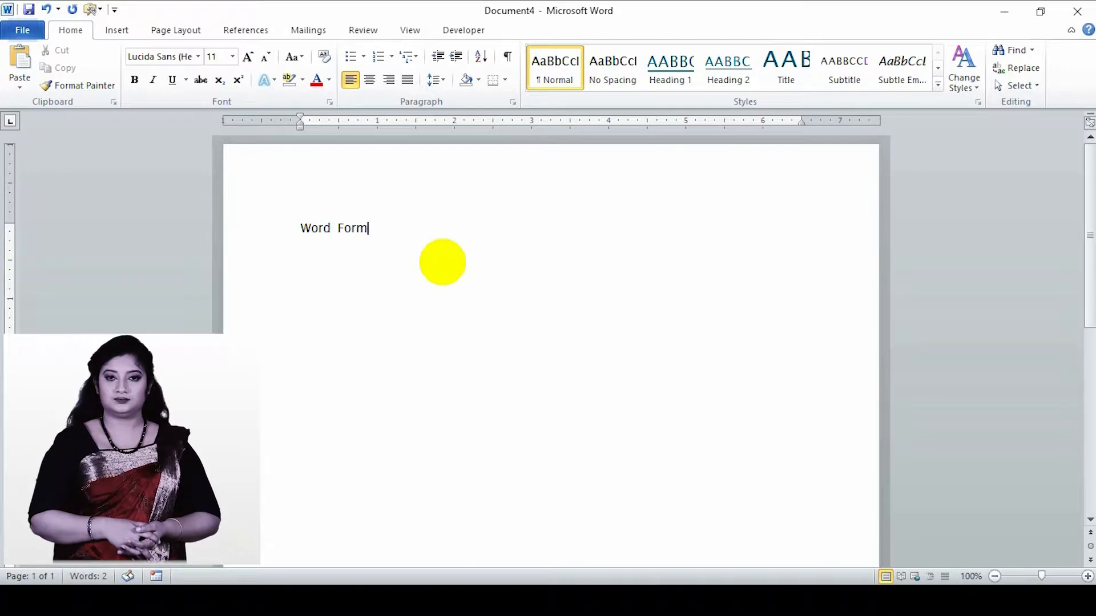
- Center the "Word Form" title and enlarge its font size to 18
left_click(283, 232)
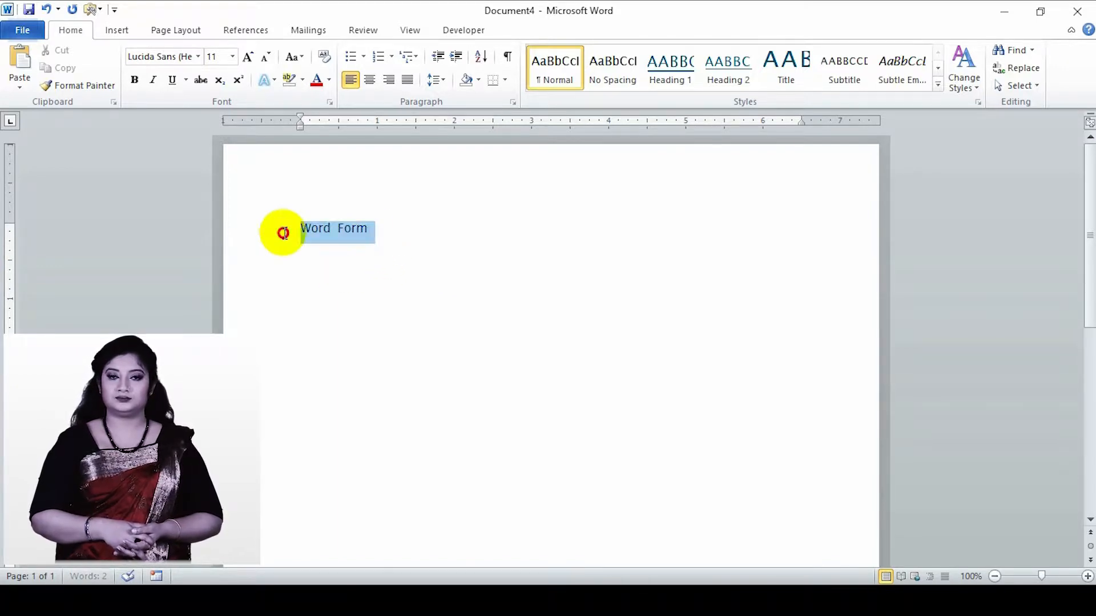
left_click(366, 83)
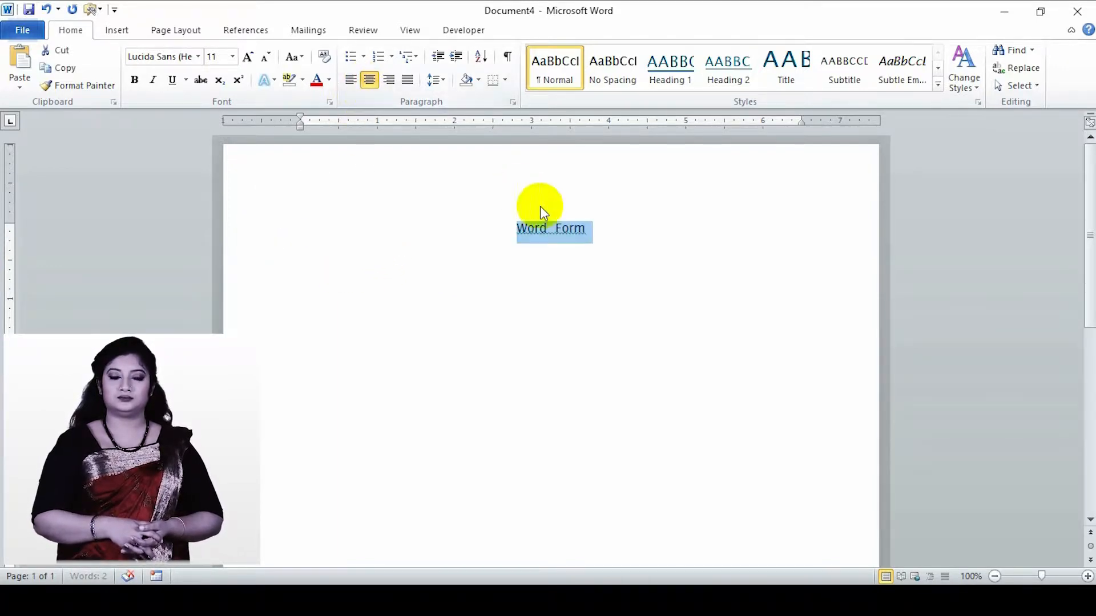
left_click(250, 57)
left_click(249, 57)
left_click(249, 57)
left_click(249, 56)
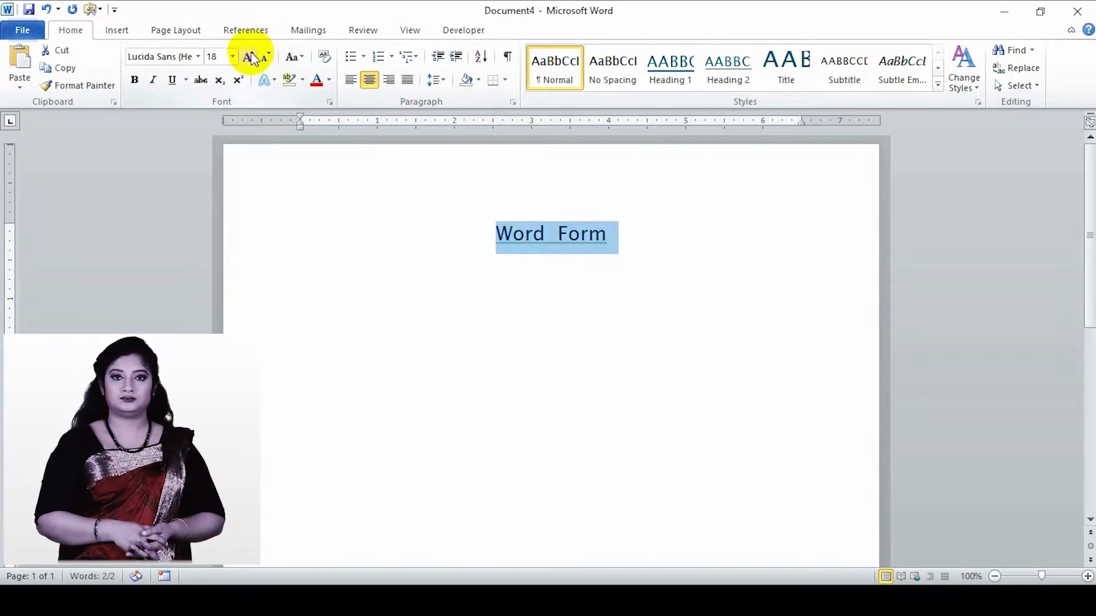
left_click(628, 232)
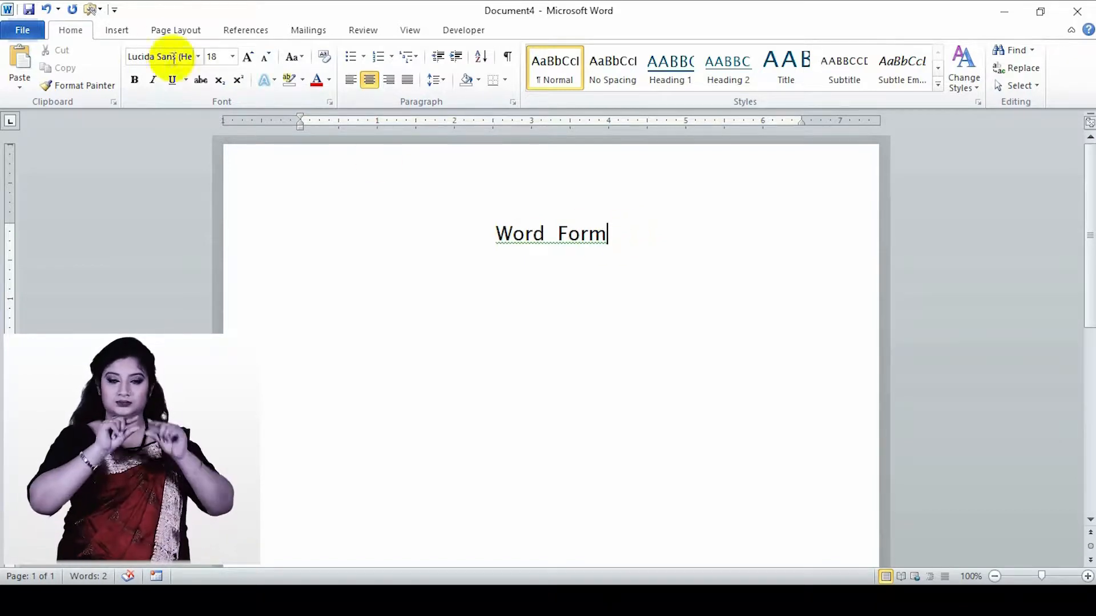
- Draw a horizontal line about 2.52" long beneath the title and give it the black line style
left_click(120, 32)
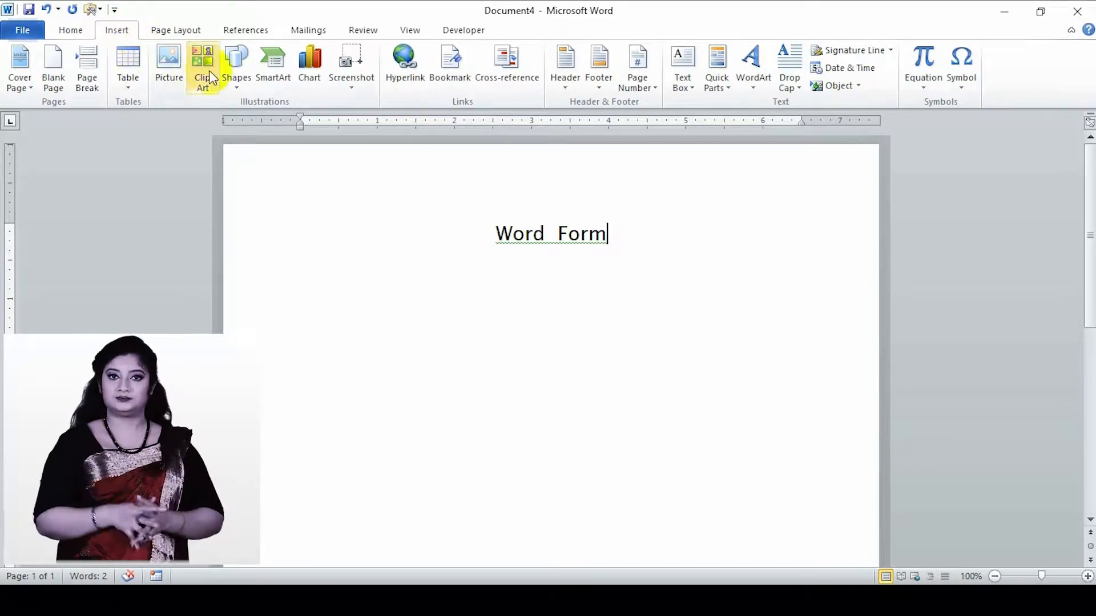
left_click(238, 80)
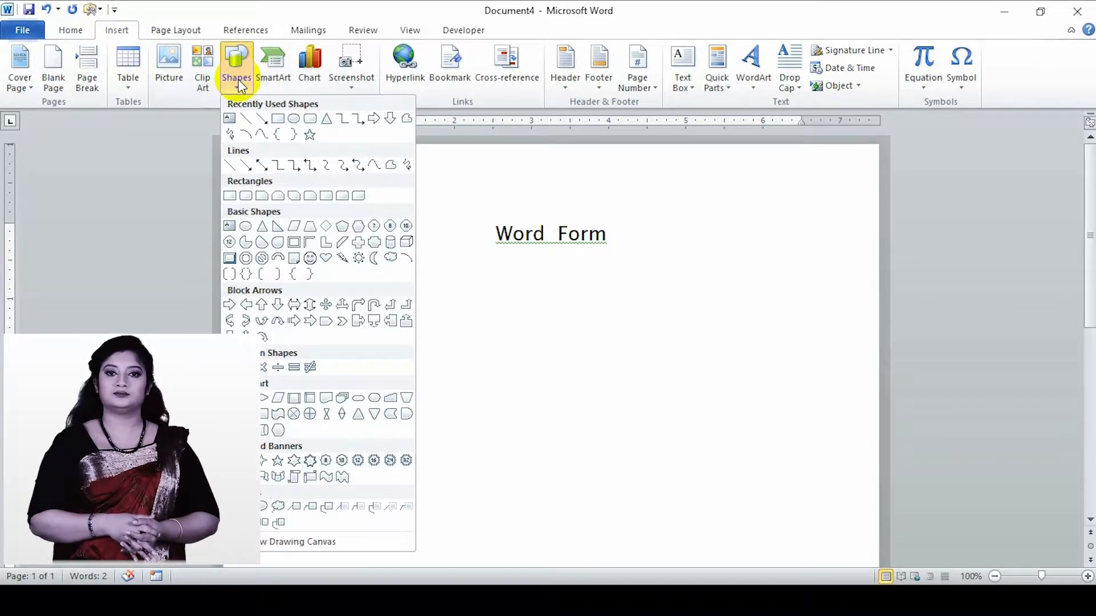
left_click(231, 167)
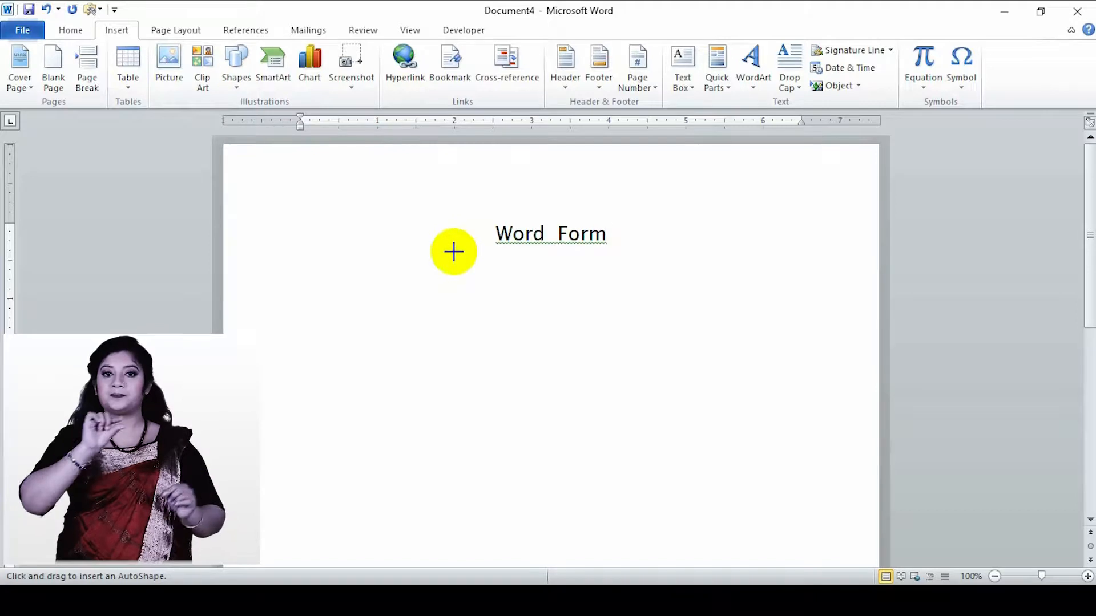
left_click_drag(453, 250, 649, 249)
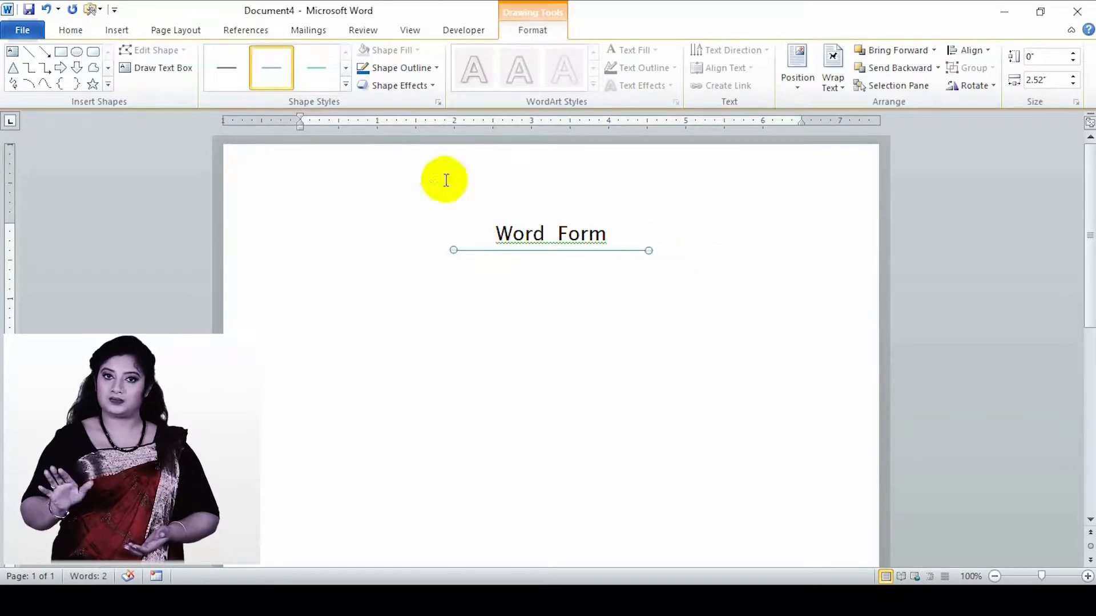
left_click(224, 76)
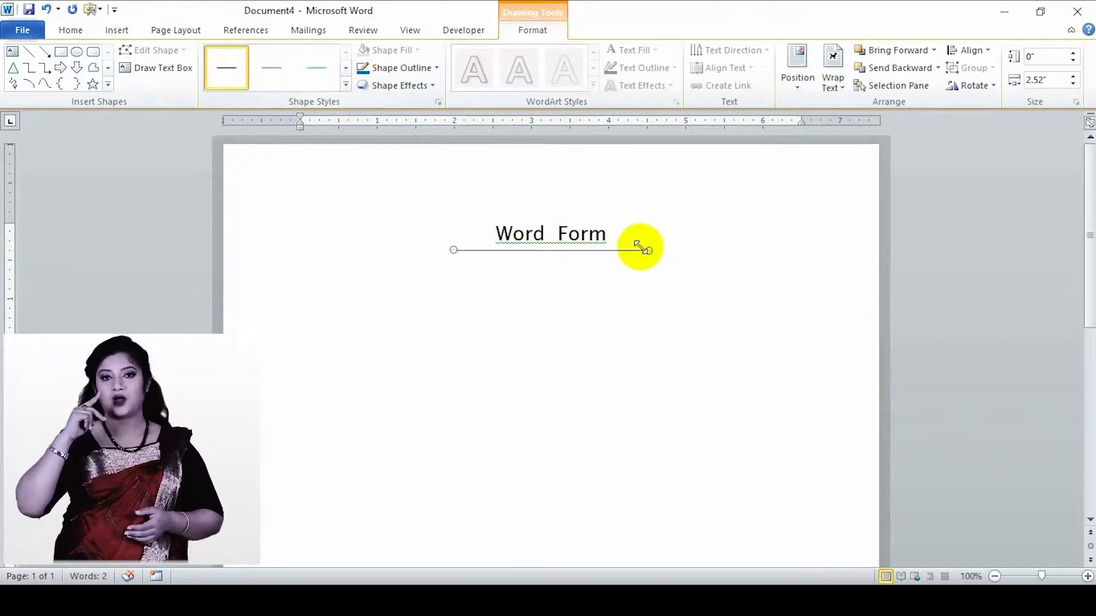
left_click(663, 248)
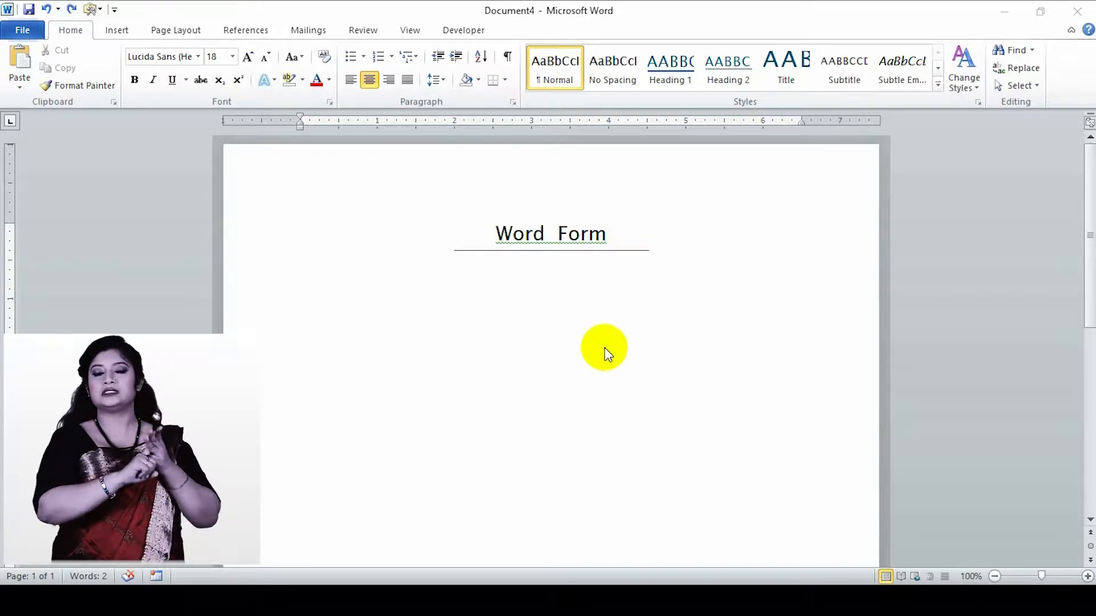
- Add two right-aligned lines below the title reading "Date:" and "ID Number"
left_click(621, 235)
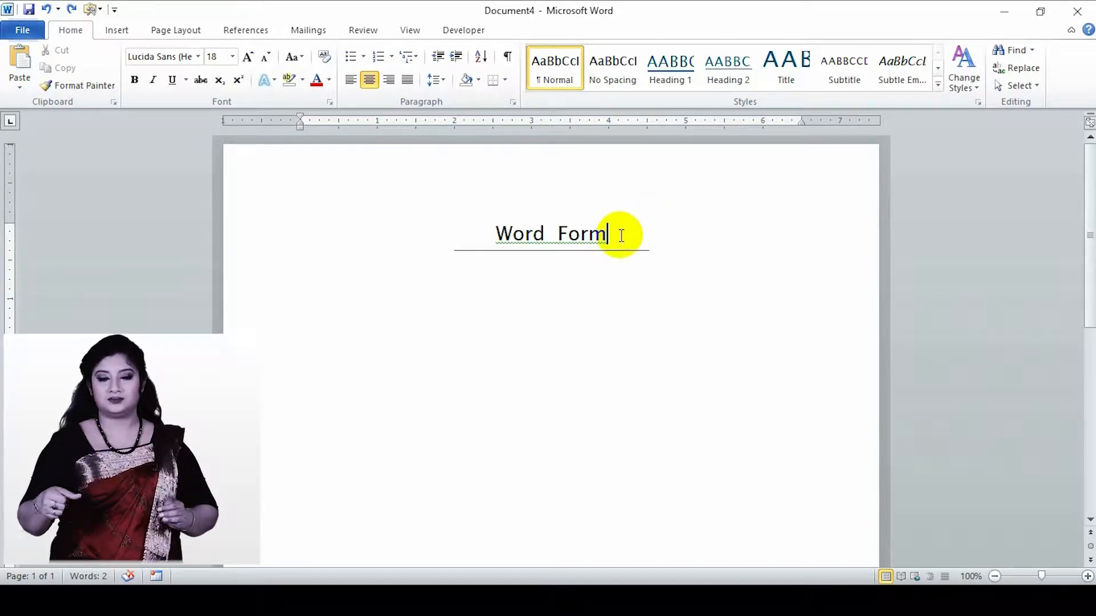
key("Return")
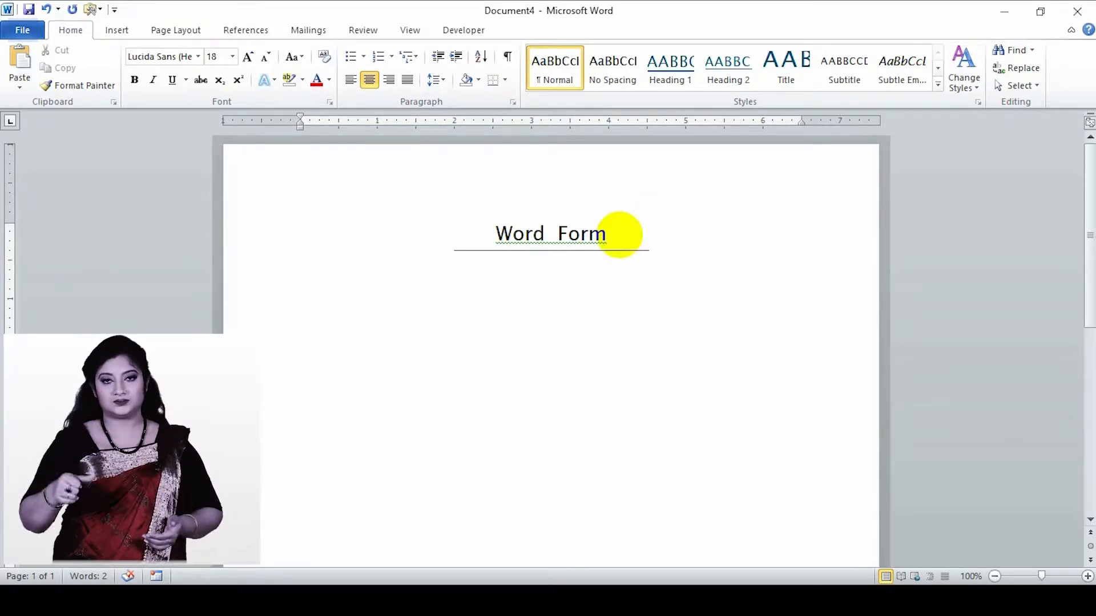
left_click(389, 81)
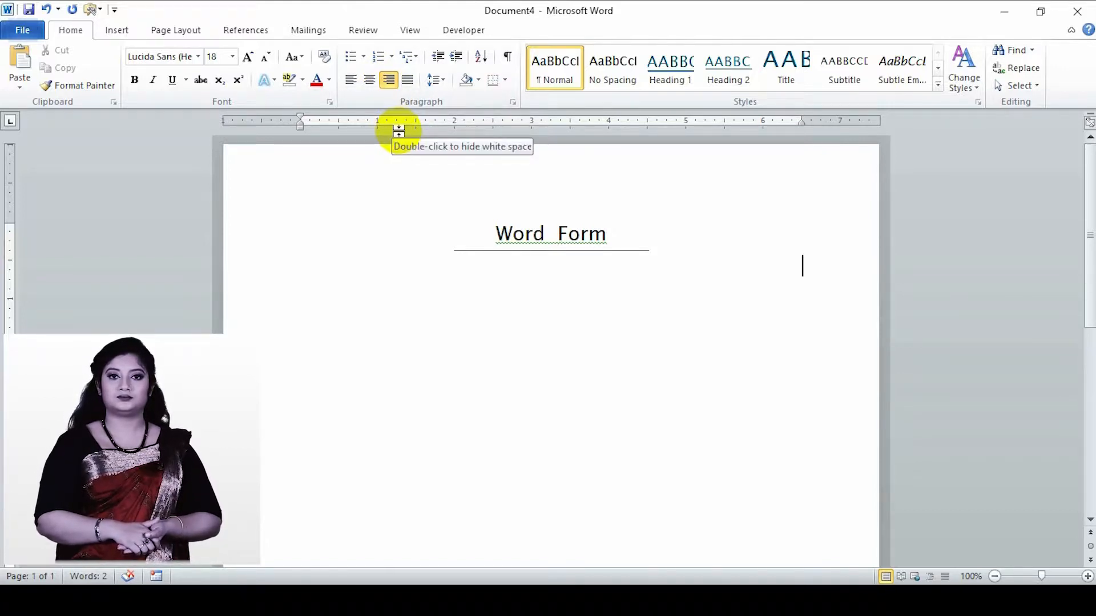
type("Date")
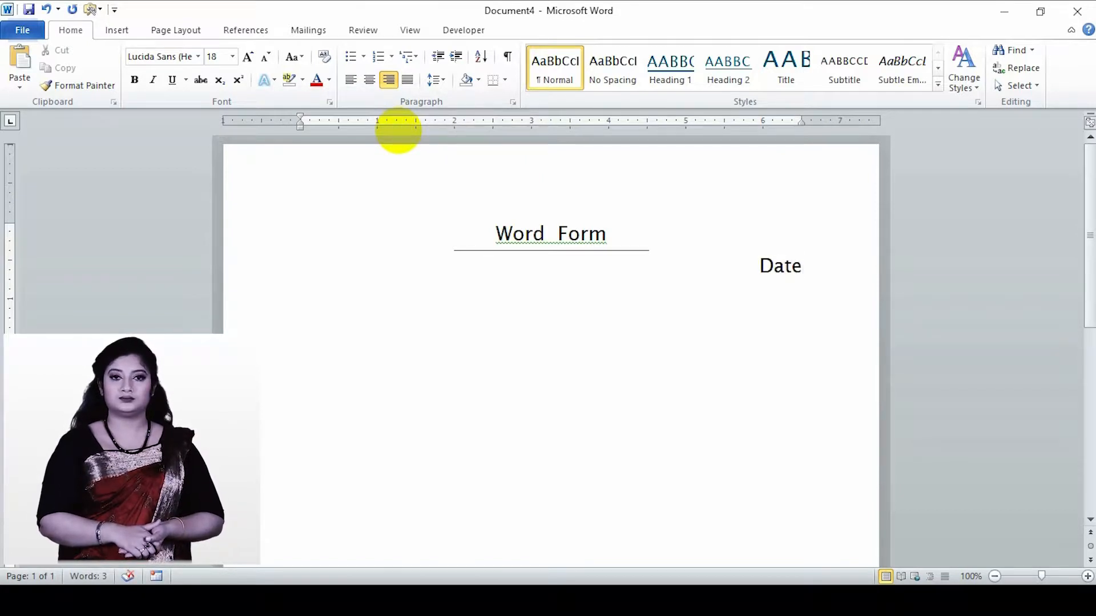
type(":")
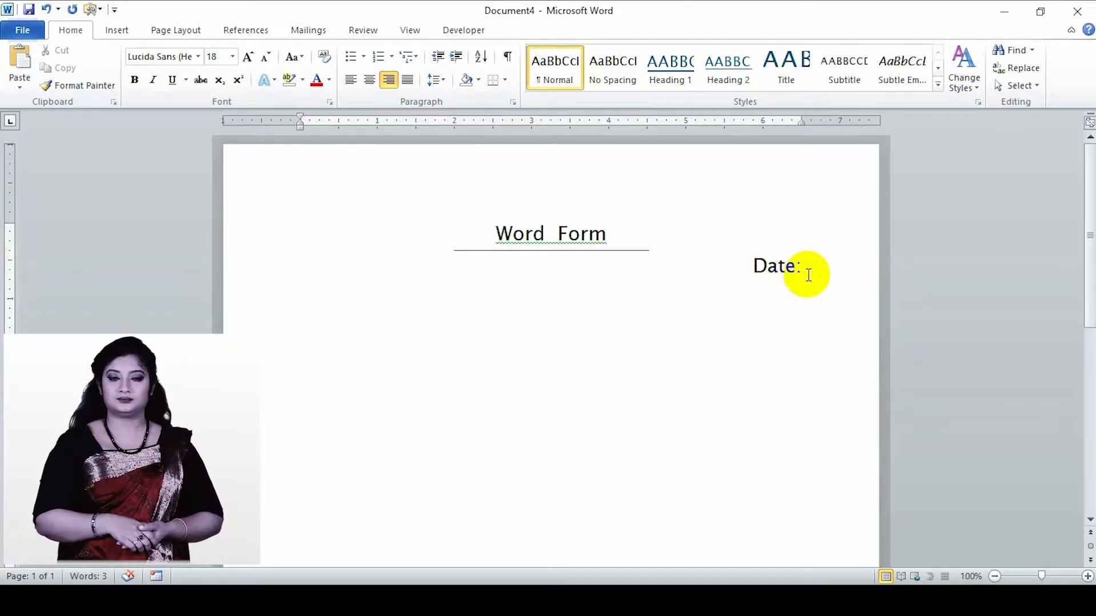
key("Return")
type("ID Number")
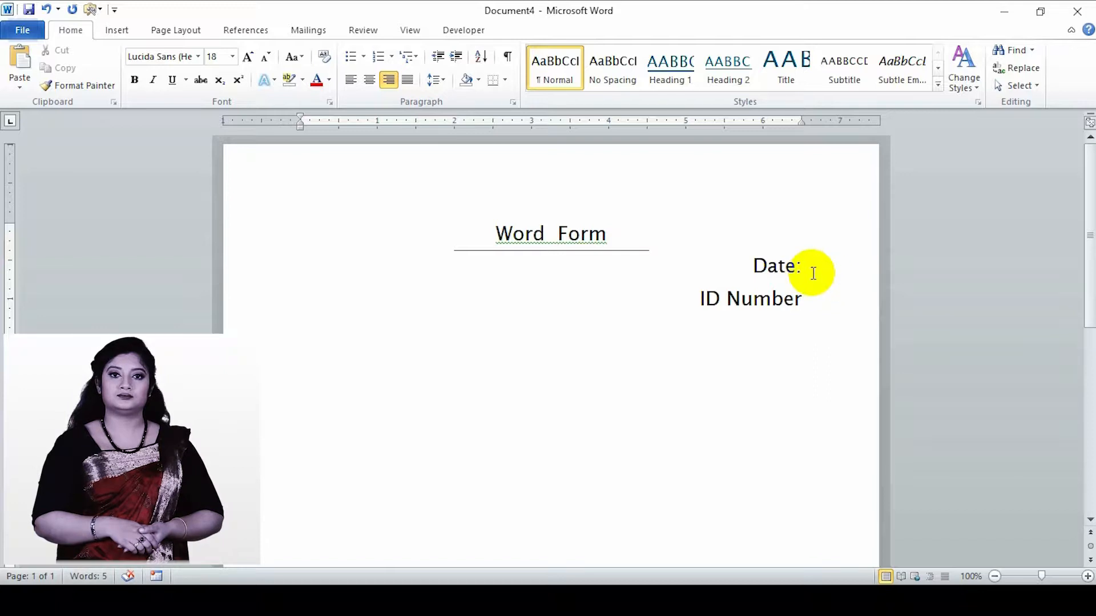
- Reduce the font size of the "Date:" and "ID Number" lines to 10
left_click_drag(807, 299, 734, 269)
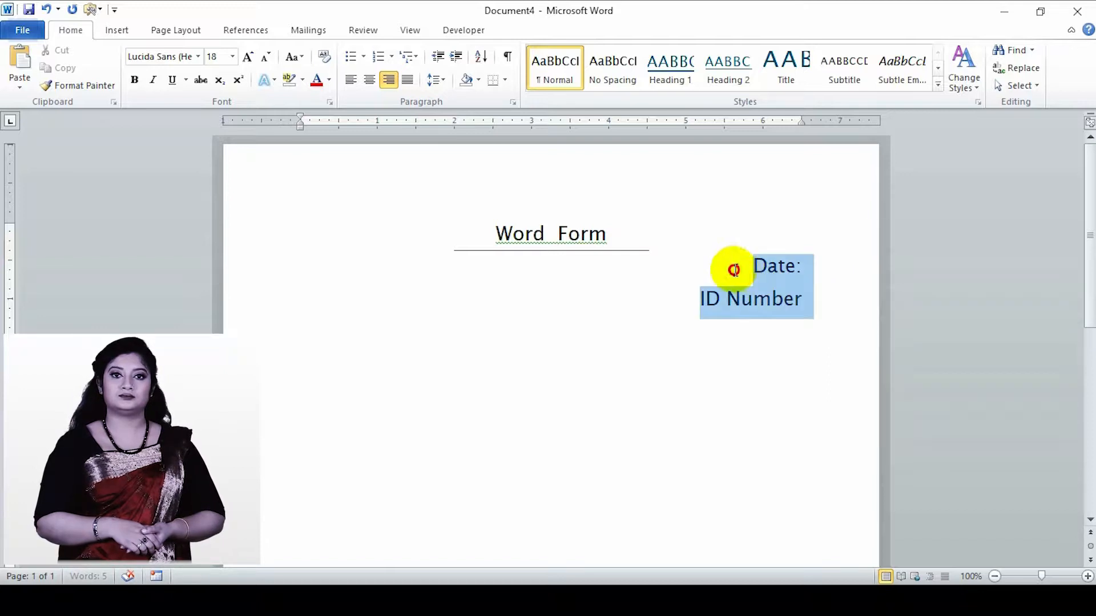
left_click(264, 57)
left_click(265, 57)
left_click(265, 57)
left_click(264, 57)
left_click(264, 57)
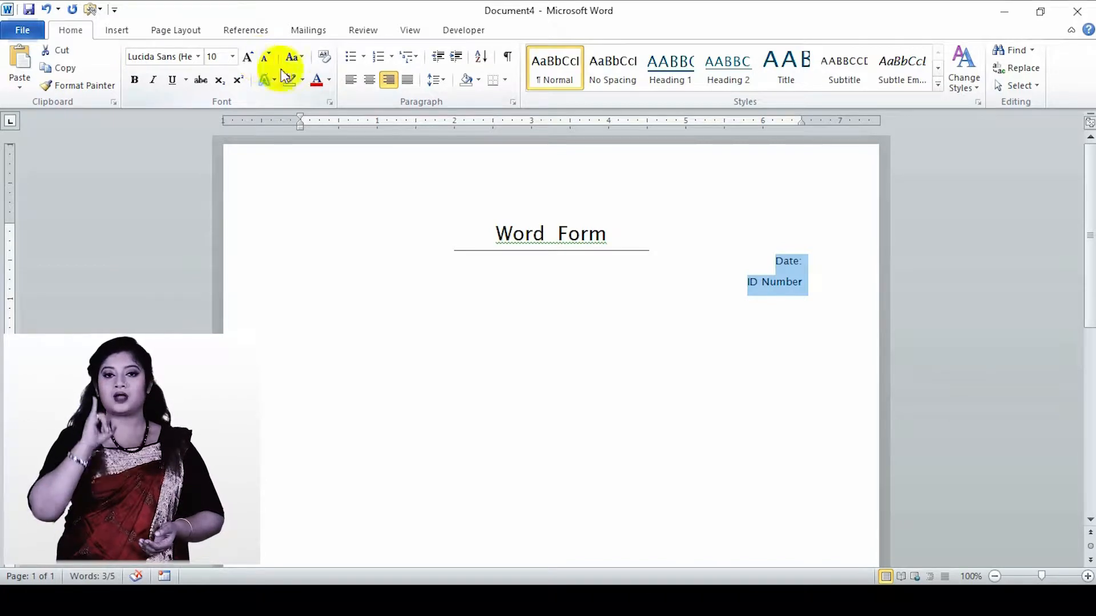
left_click(807, 284)
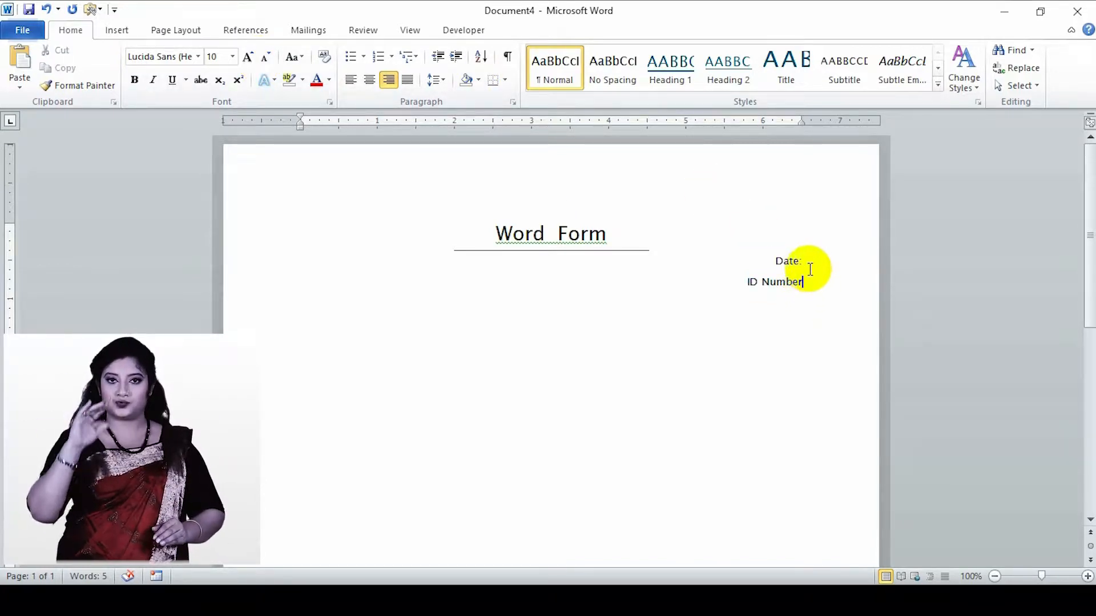
- Insert a blank line below the title and left-align it together with the "Date:" and "ID Number" lines
key("Up")
key("Up")
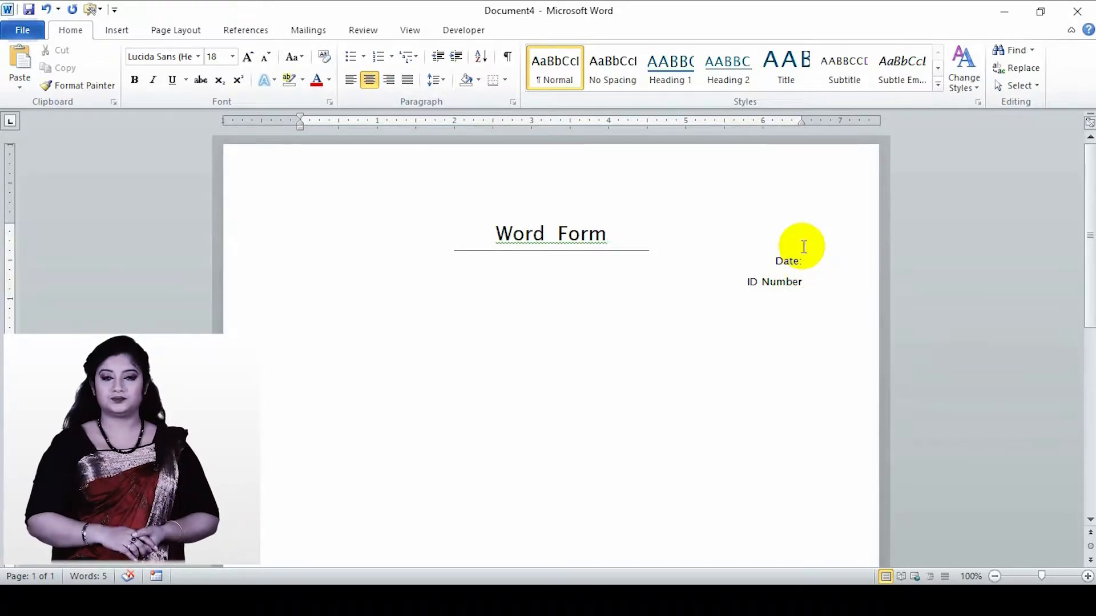
key("Return")
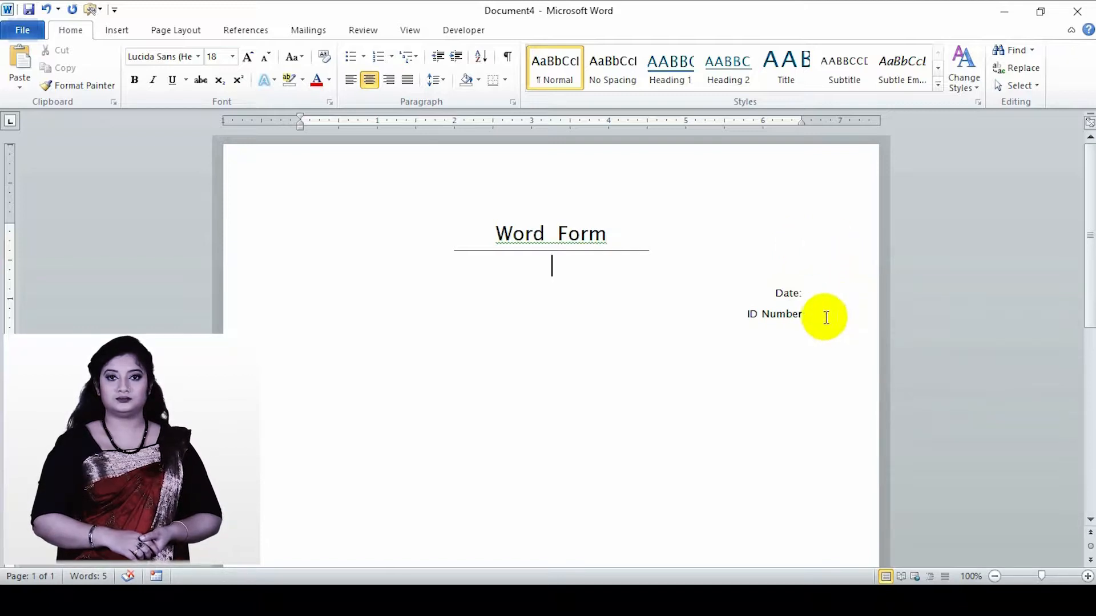
left_click_drag(822, 314, 767, 287)
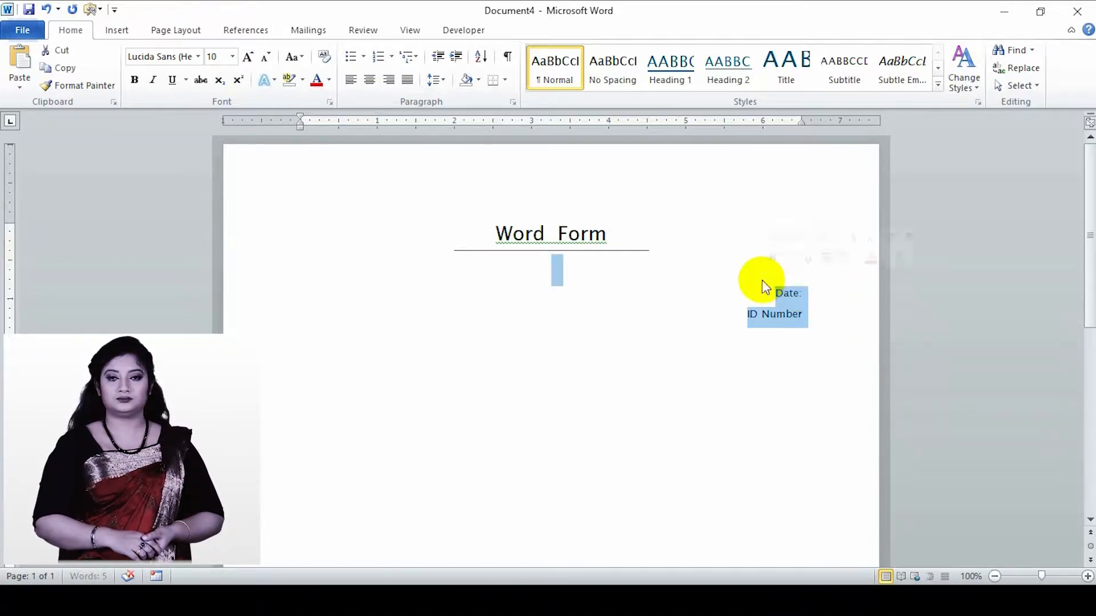
left_click(351, 80)
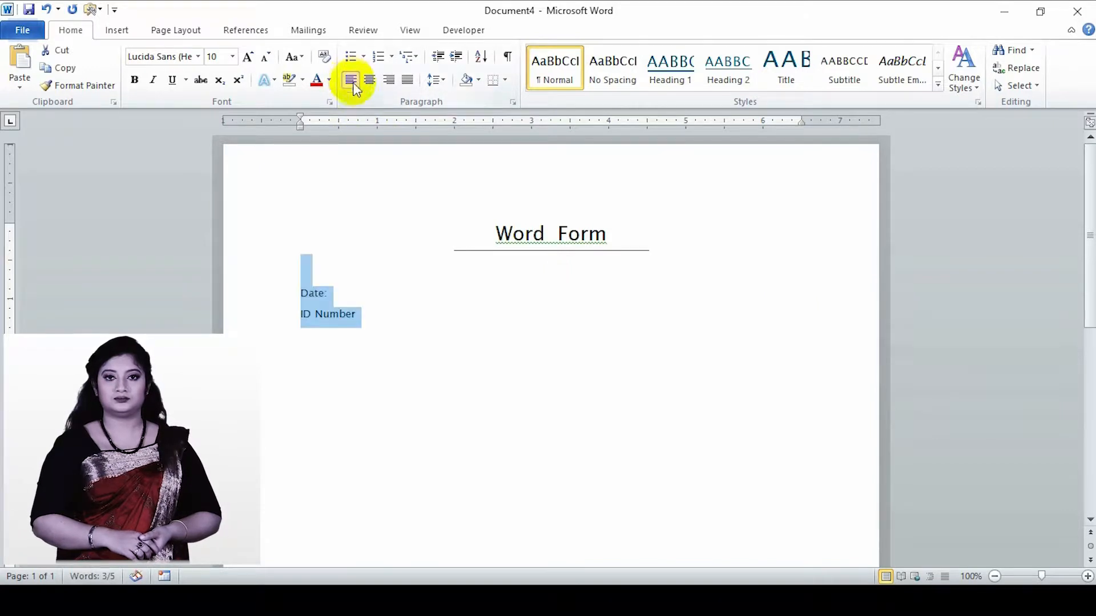
- Add a right-aligned line below "ID Number" and insert a picture content control on it
left_click(370, 323)
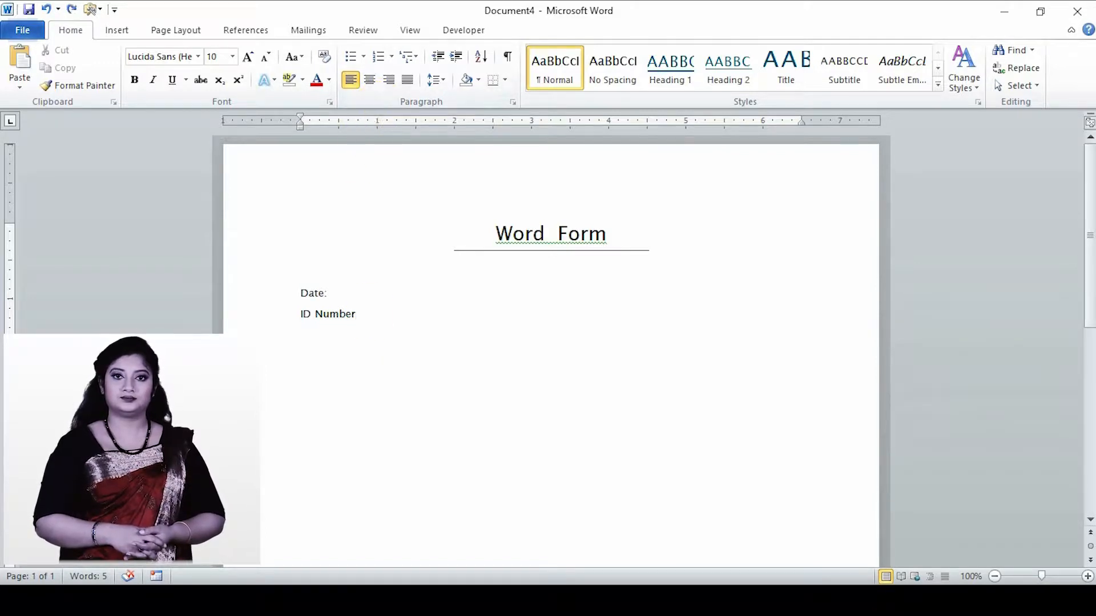
key("Return")
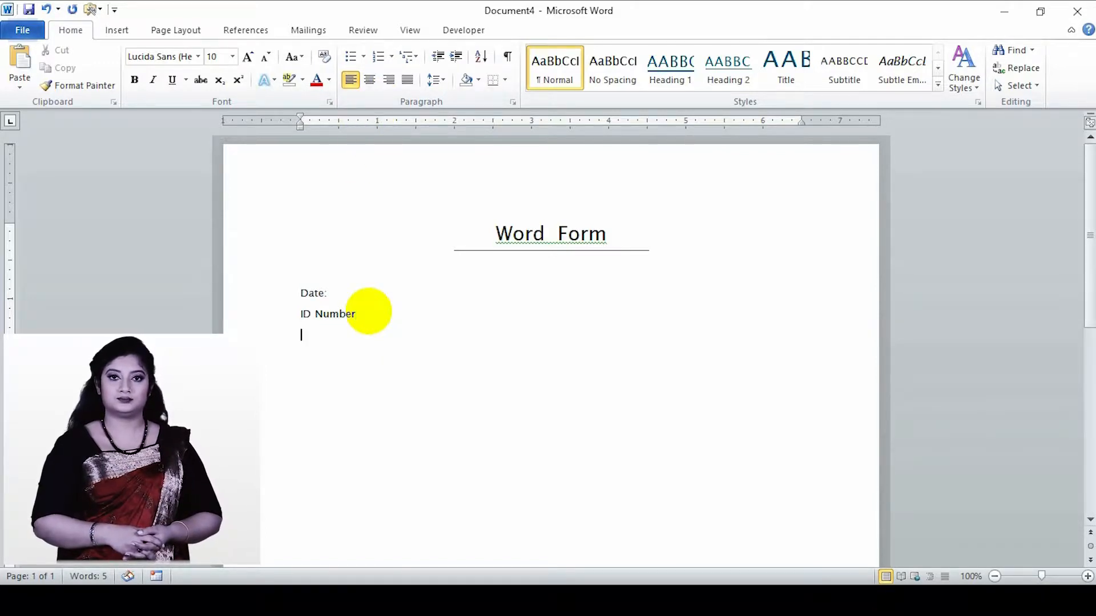
left_click(388, 80)
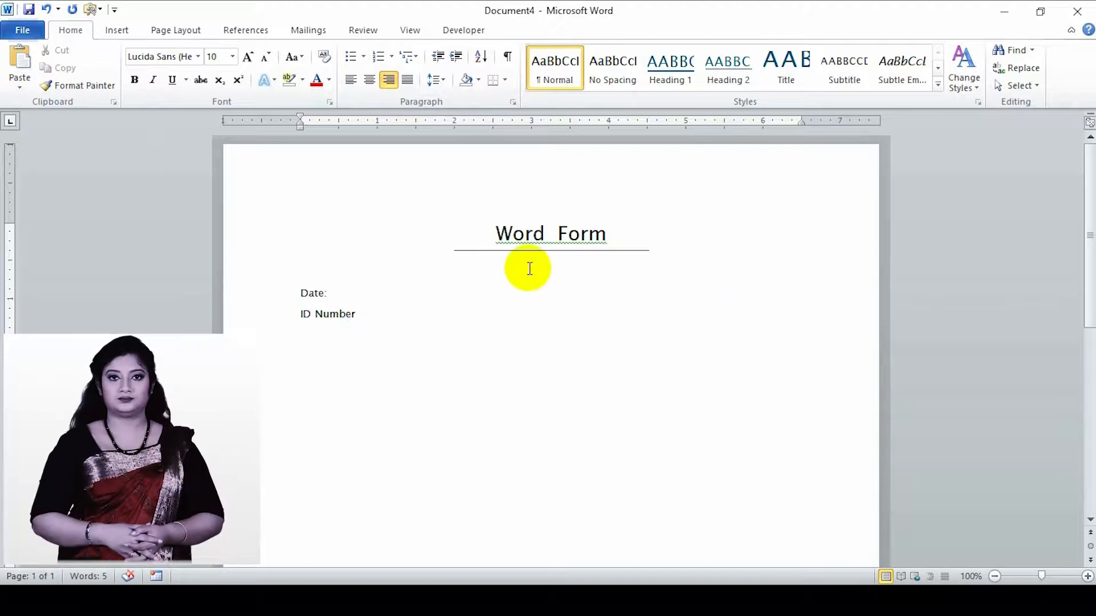
left_click(462, 34)
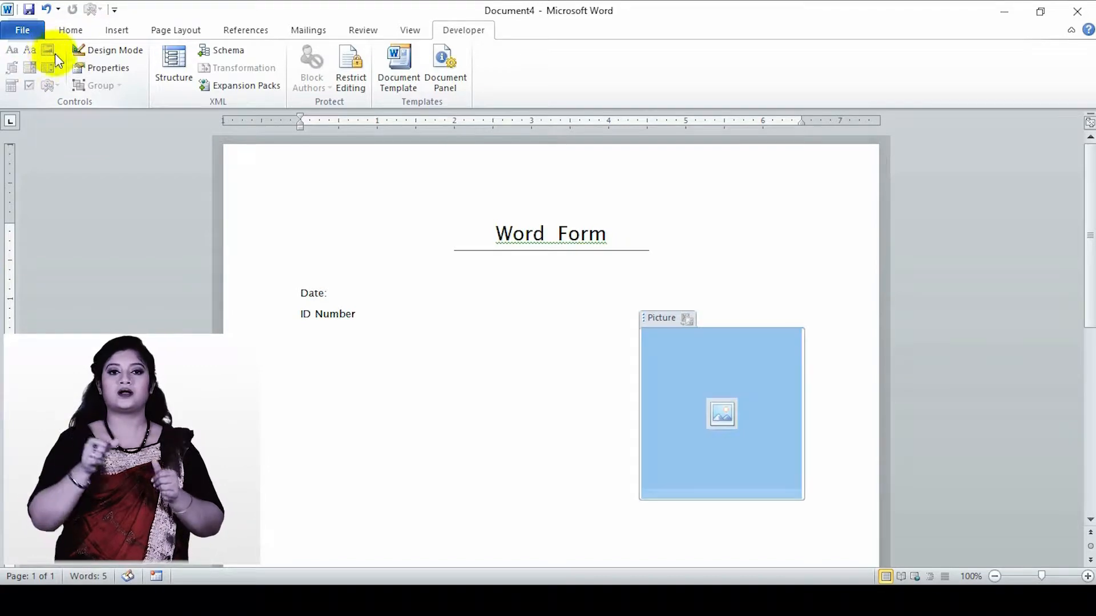
- Shrink the picture content control proportionally to a smaller square at the page's right margin
scroll(527, 389, "down", 3)
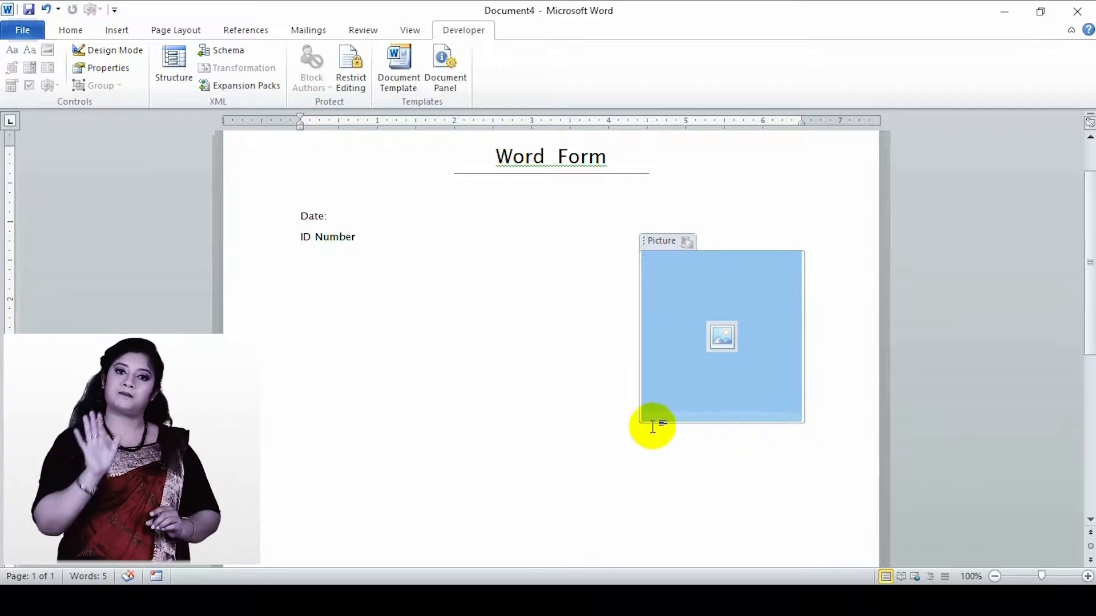
left_click(687, 374)
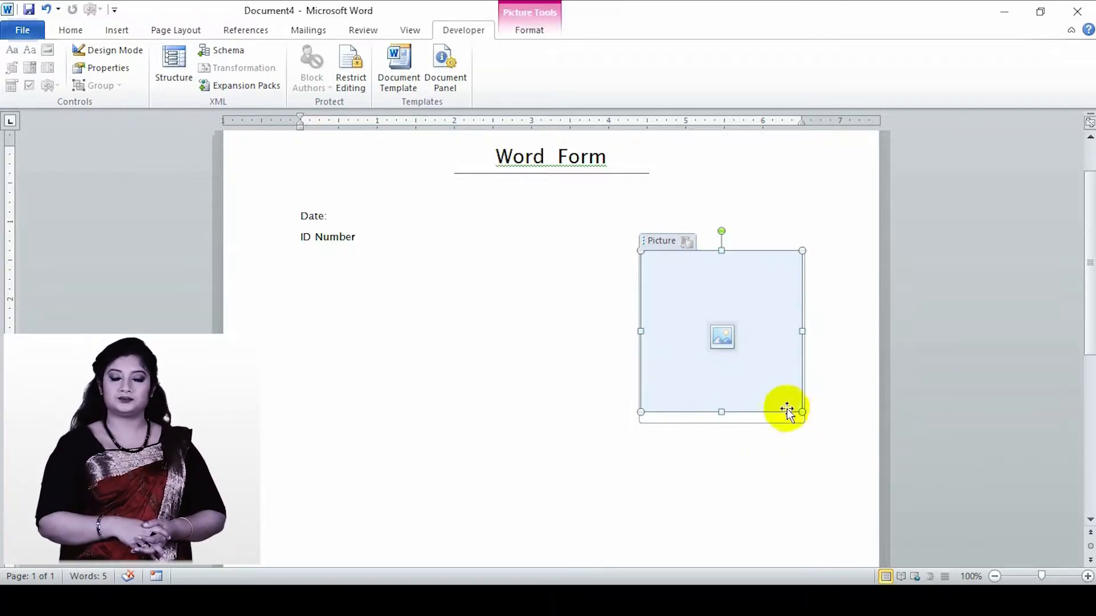
left_click_drag(803, 411, 743, 299)
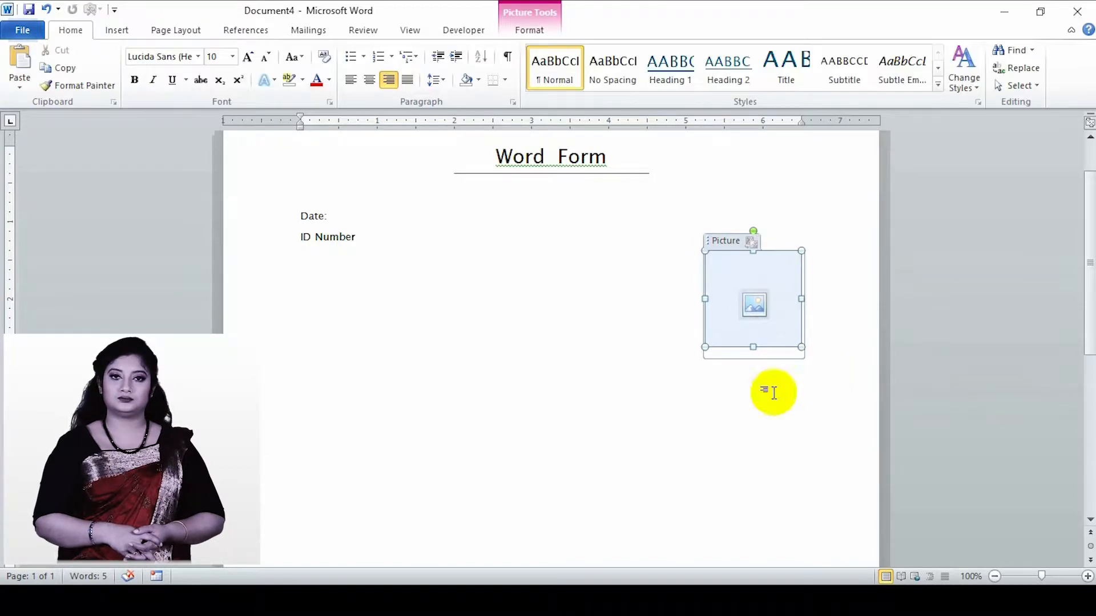
- Add a blank, left-aligned line below the picture content control
left_click(822, 345)
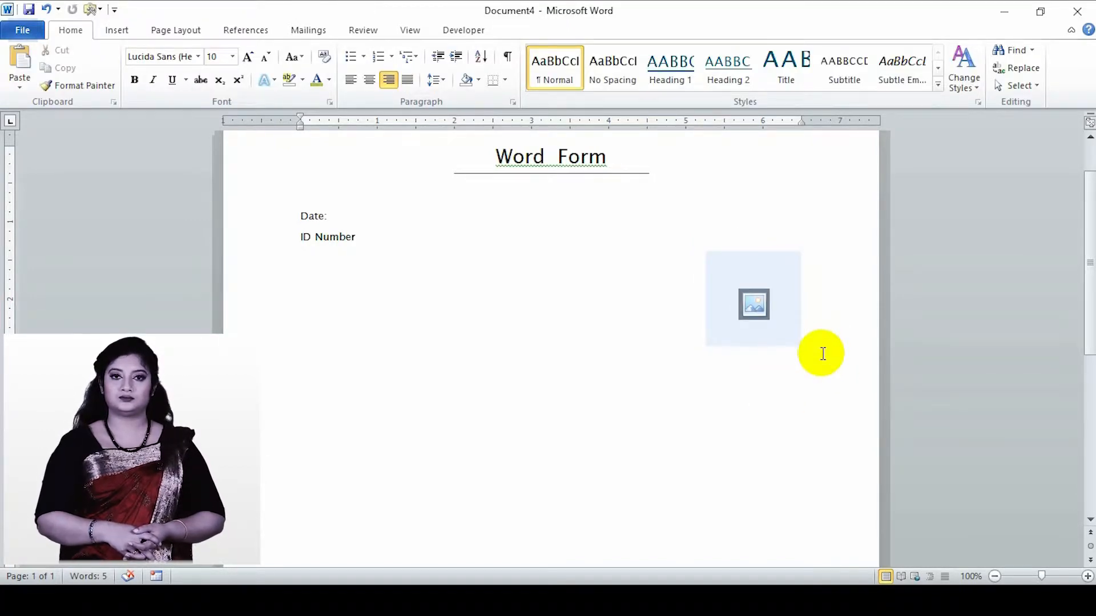
key("Return")
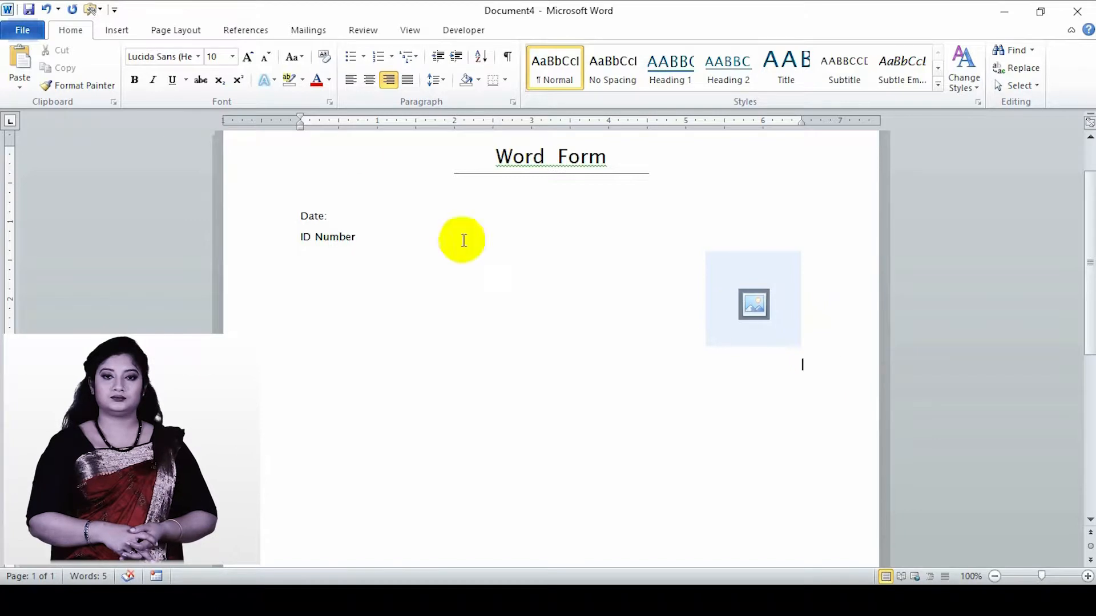
left_click(351, 85)
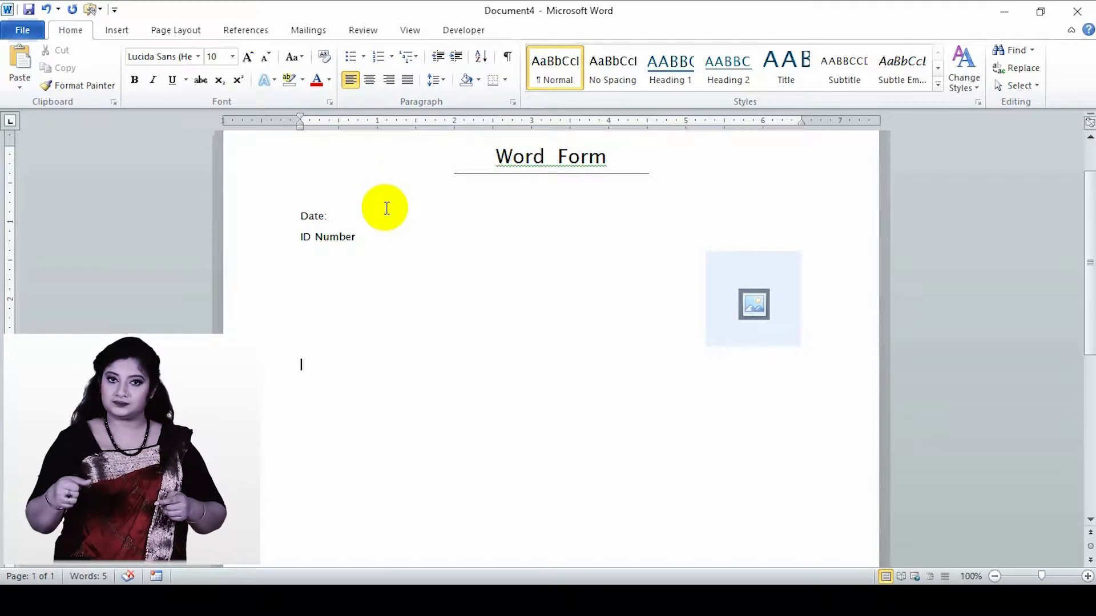
- Draw a rectangle about 1.38" high and 1.34" wide around the picture content control and send it to the back
left_click(122, 34)
left_click(231, 87)
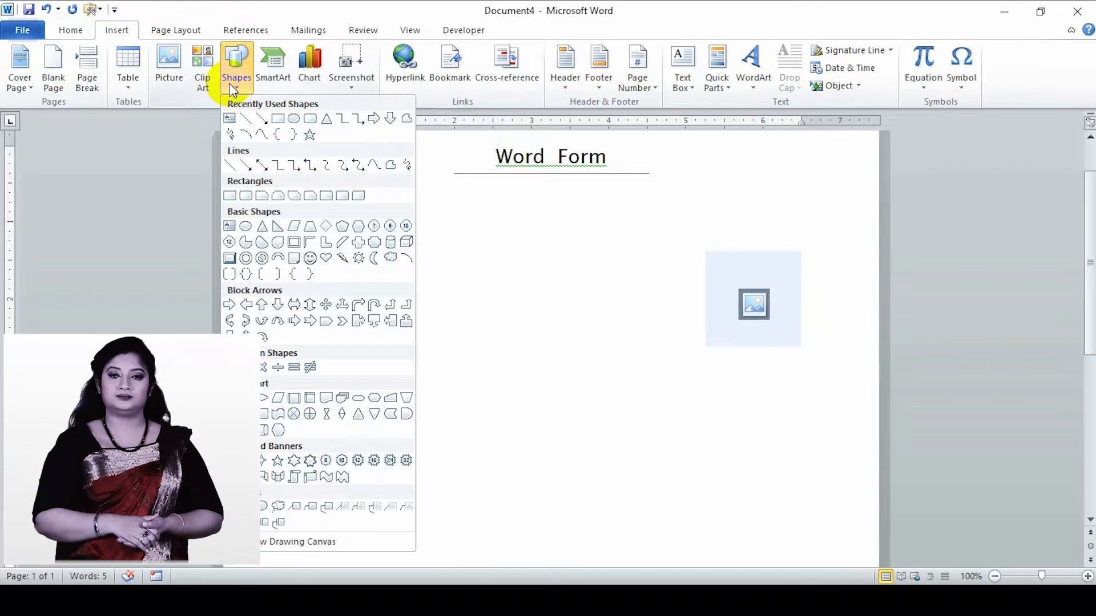
left_click(278, 119)
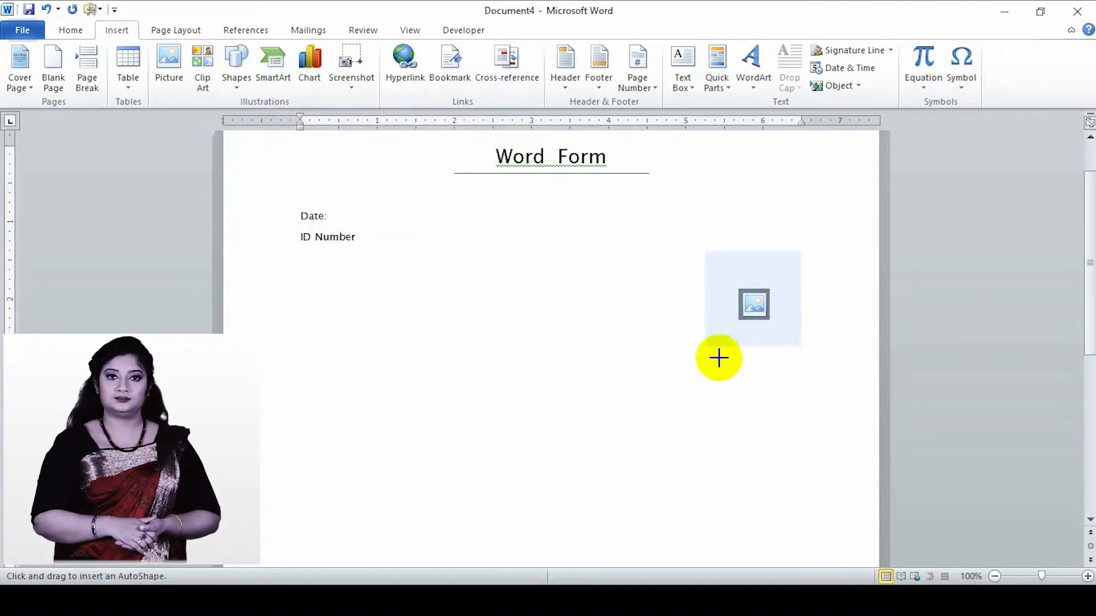
mouse_move(701, 246)
left_mouse_down()
mouse_move(778, 299)
mouse_move(804, 351)
left_mouse_up()
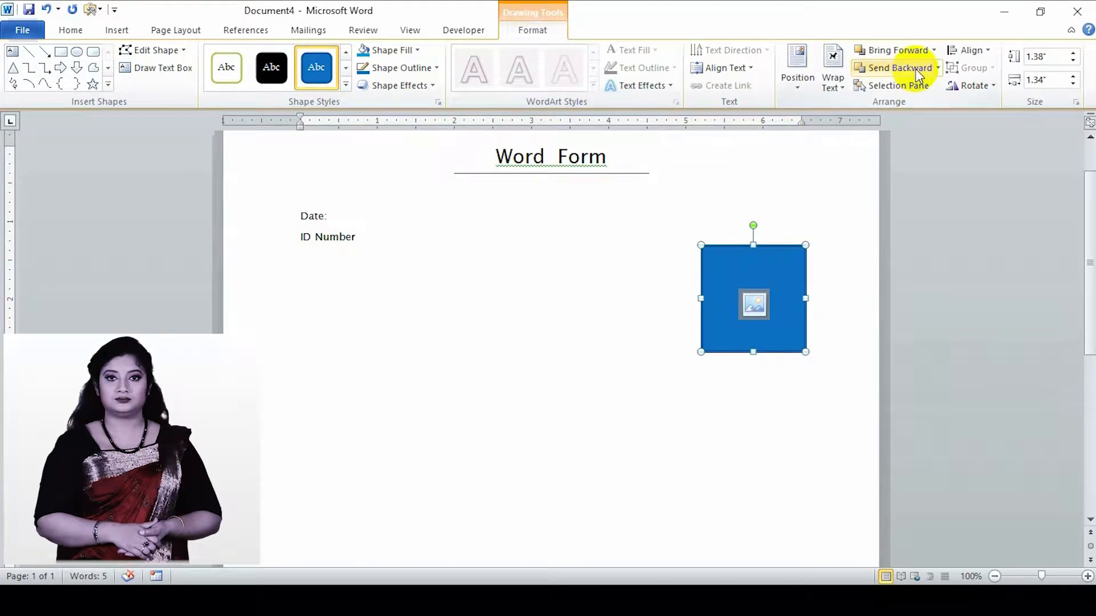
left_click(937, 68)
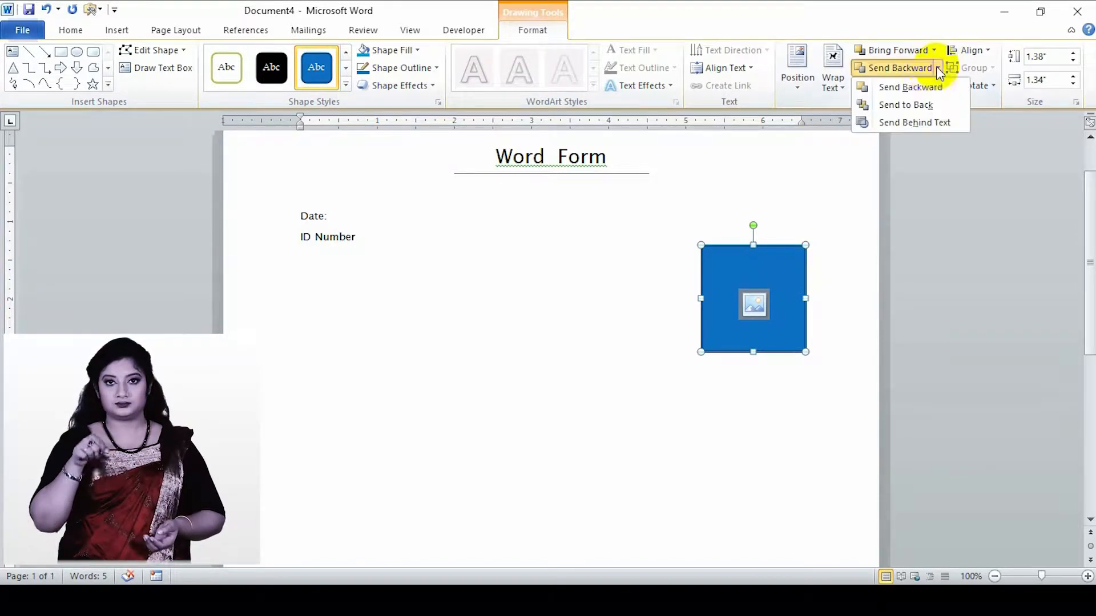
left_click(922, 105)
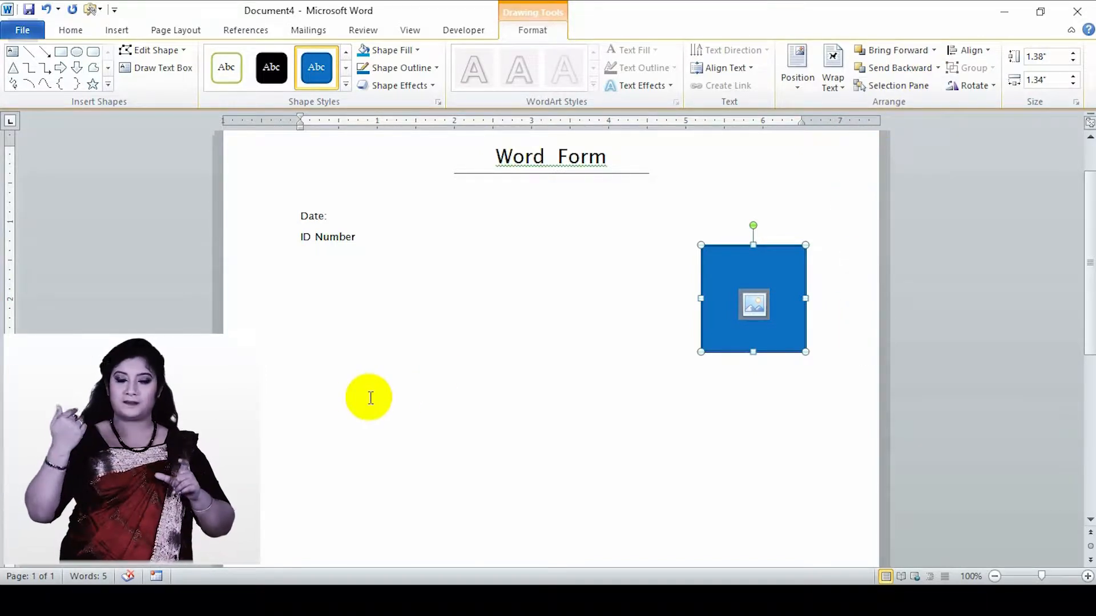
- Insert a table with three columns and six rows below the picture, and narrow its first two columns
left_click(370, 398)
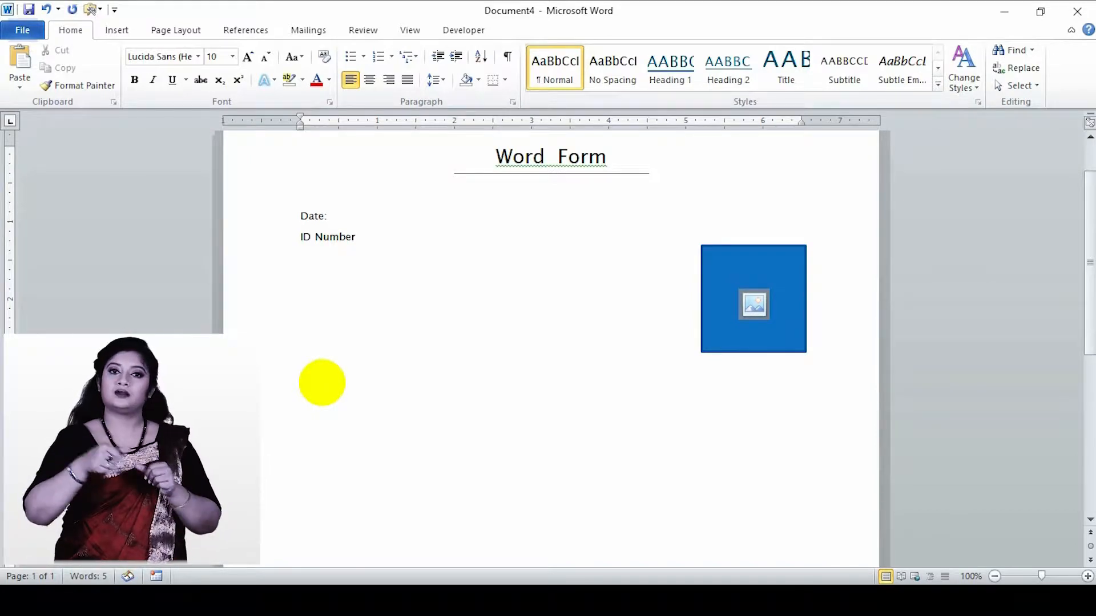
scroll(322, 382, "down", 3)
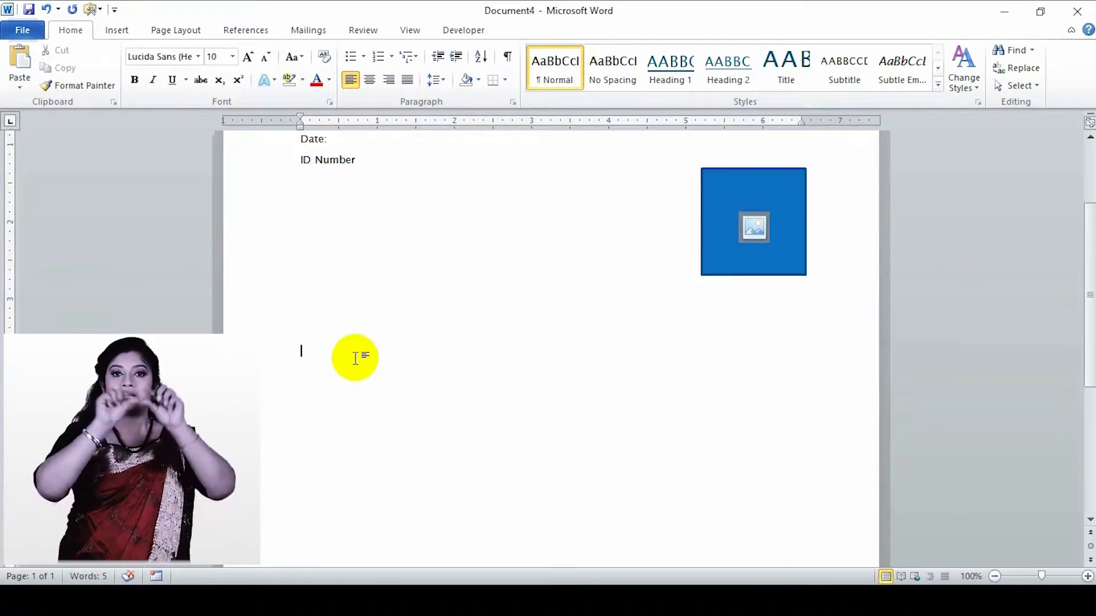
left_click(115, 35)
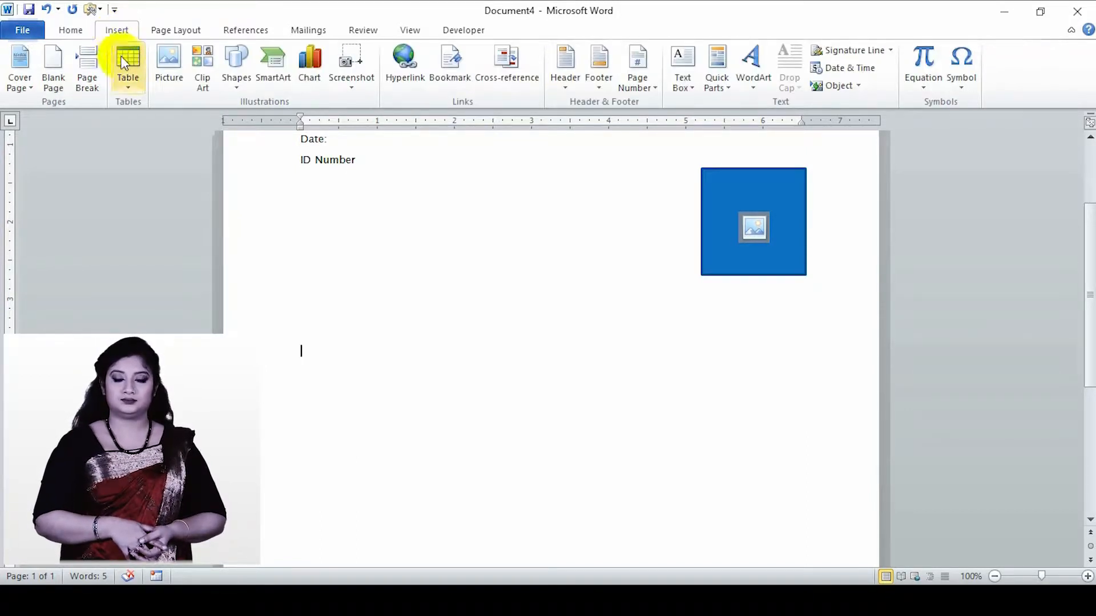
left_click(127, 84)
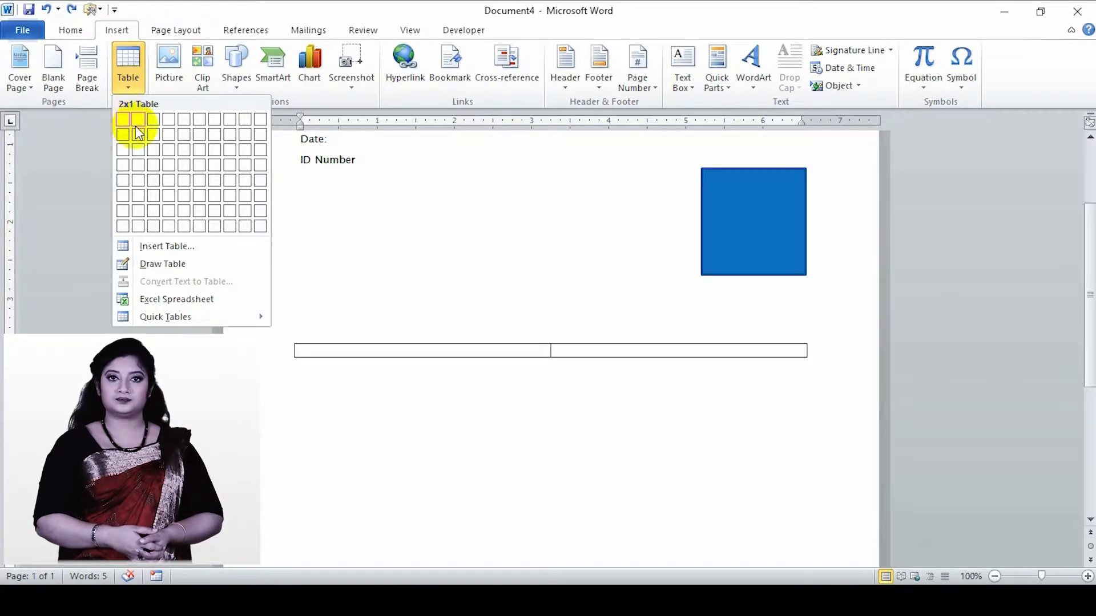
left_click(156, 191)
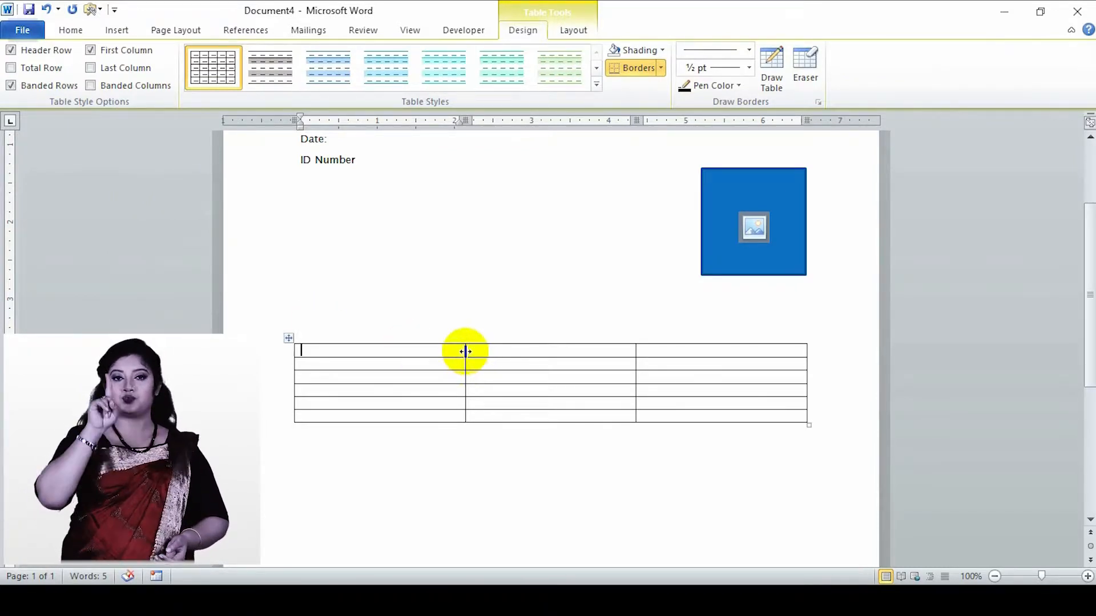
left_click_drag(466, 352, 339, 365)
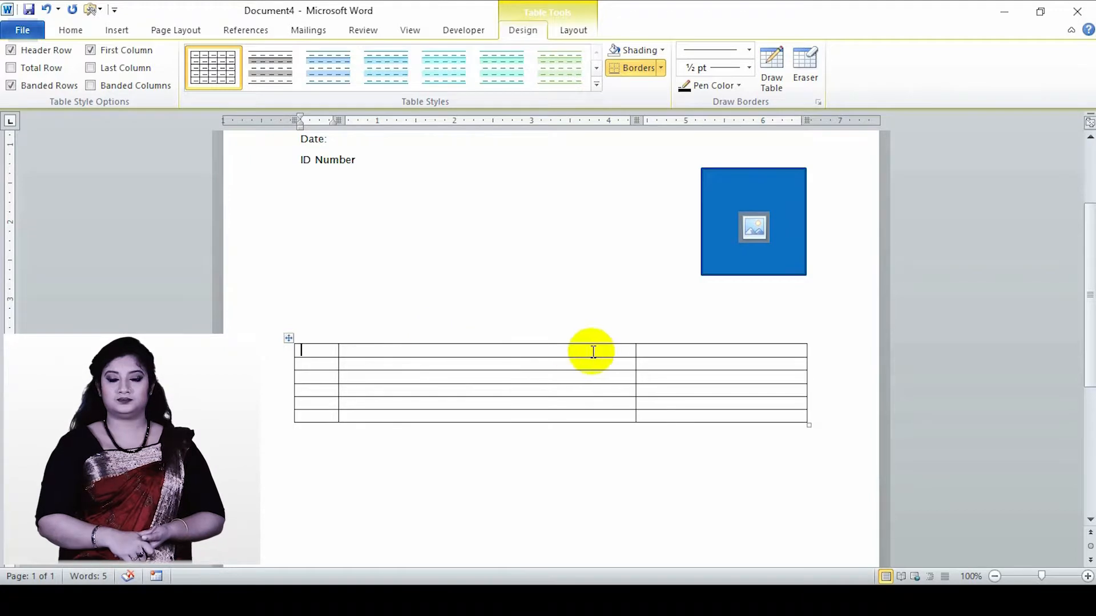
left_click_drag(634, 358, 478, 363)
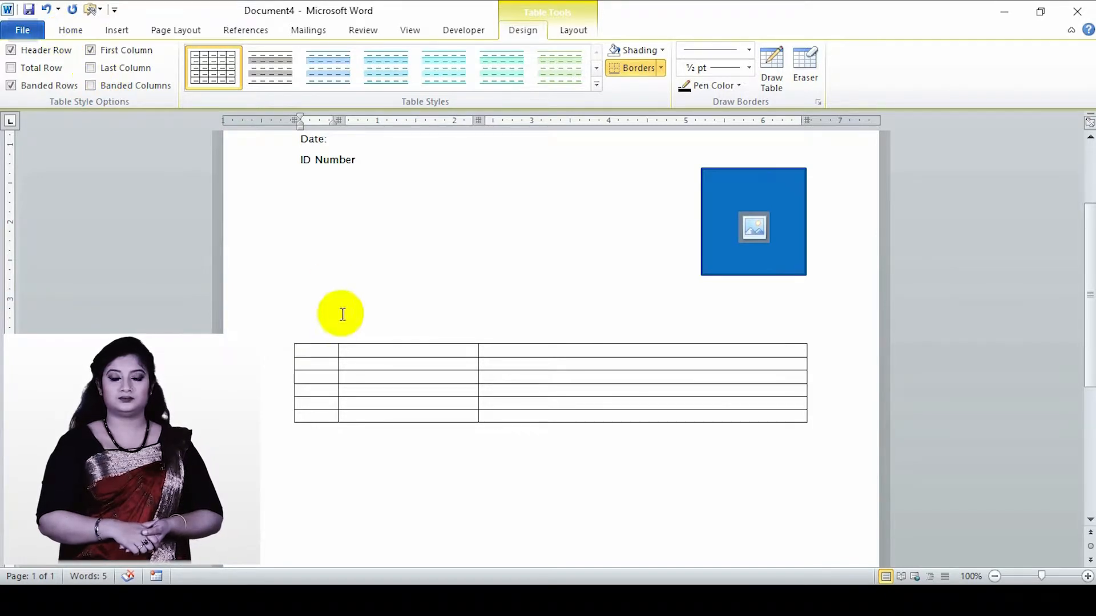
- Apply numbering to all six cells of the table's first column and decrease the indent of the numbers
left_click_drag(303, 350, 318, 417)
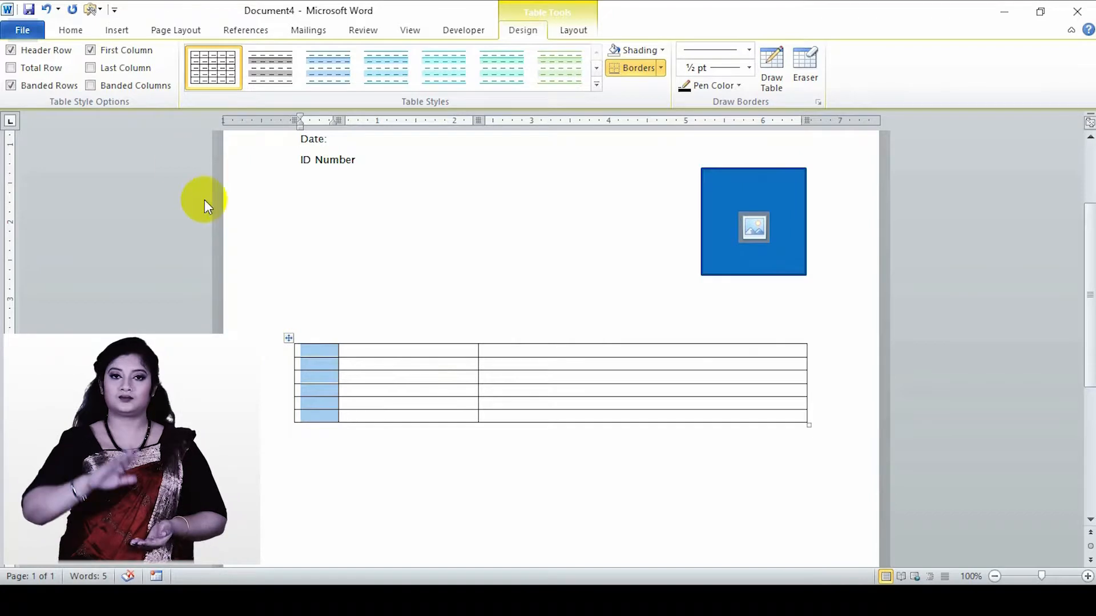
left_click(67, 32)
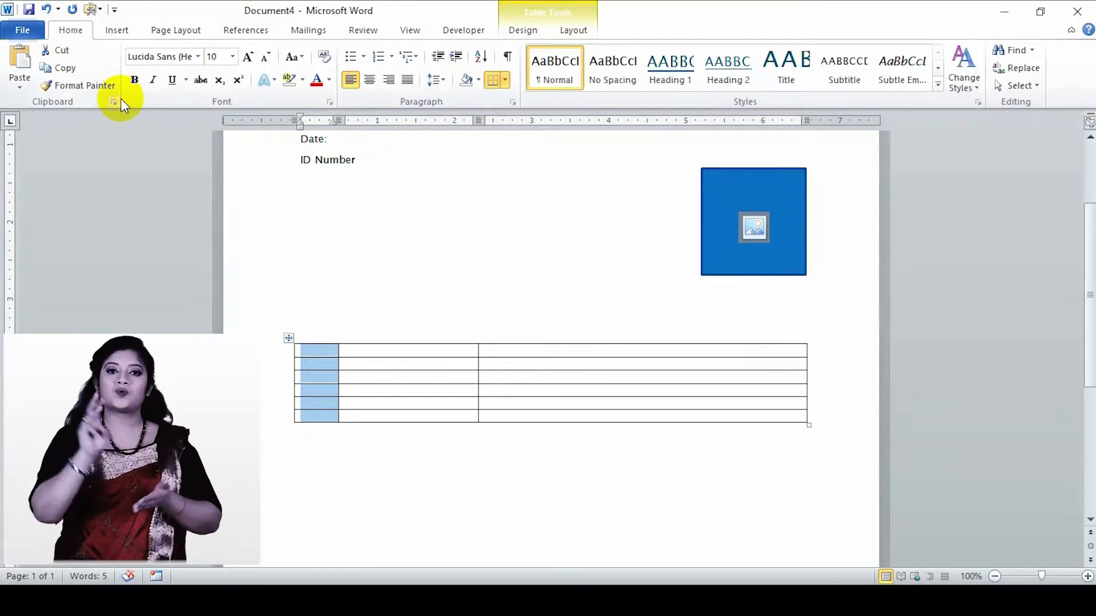
left_click(375, 59)
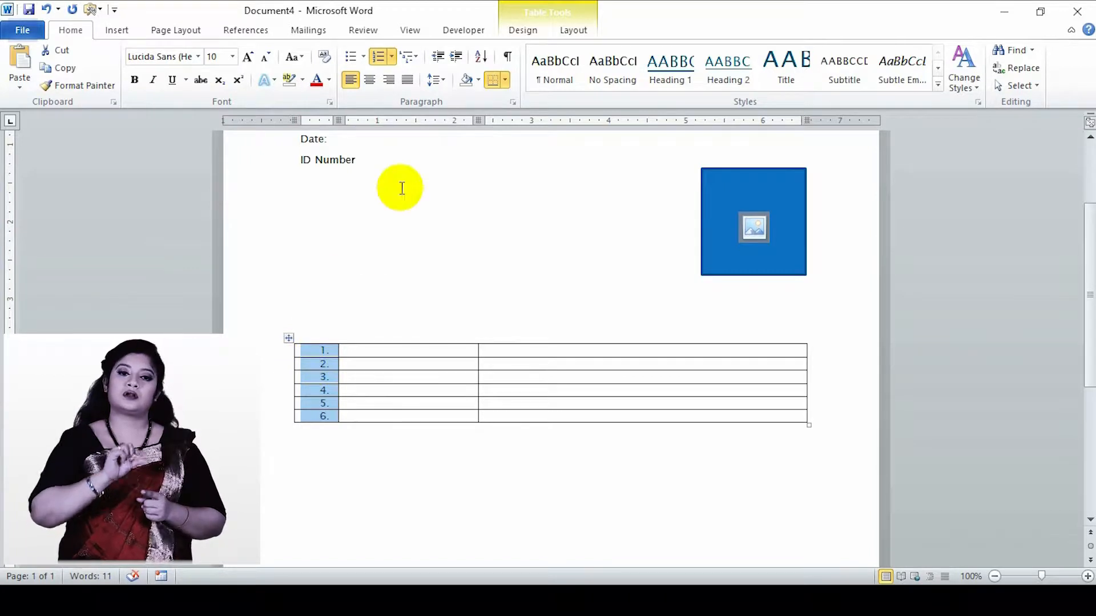
left_click(437, 58)
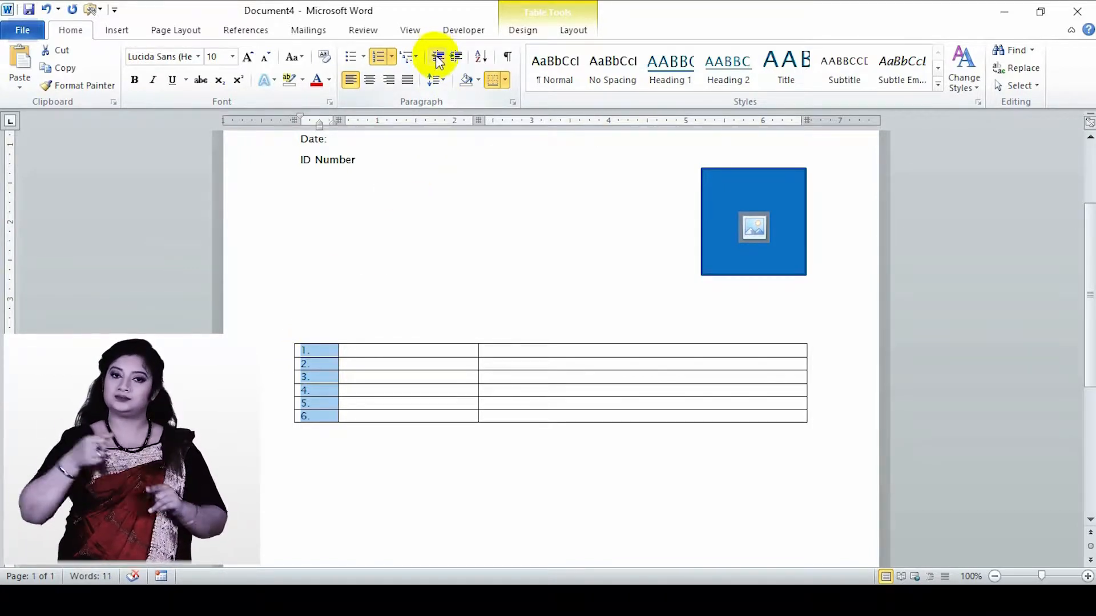
- Narrow the table's first column to fit the numbers, and enlarge the whole table so its rows are taller
left_click_drag(336, 381, 319, 382)
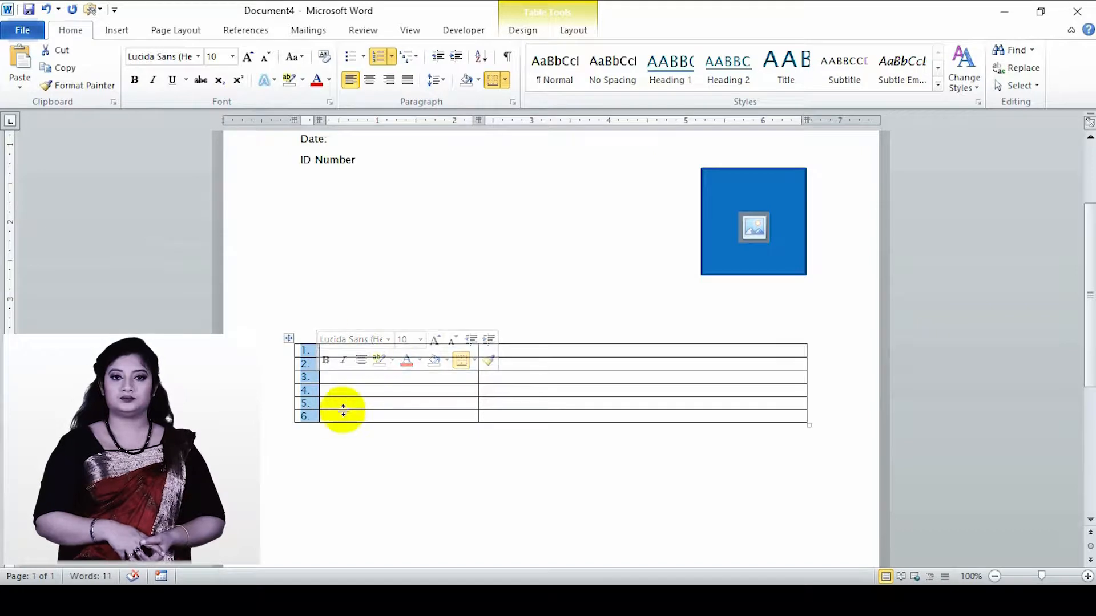
left_click(313, 404)
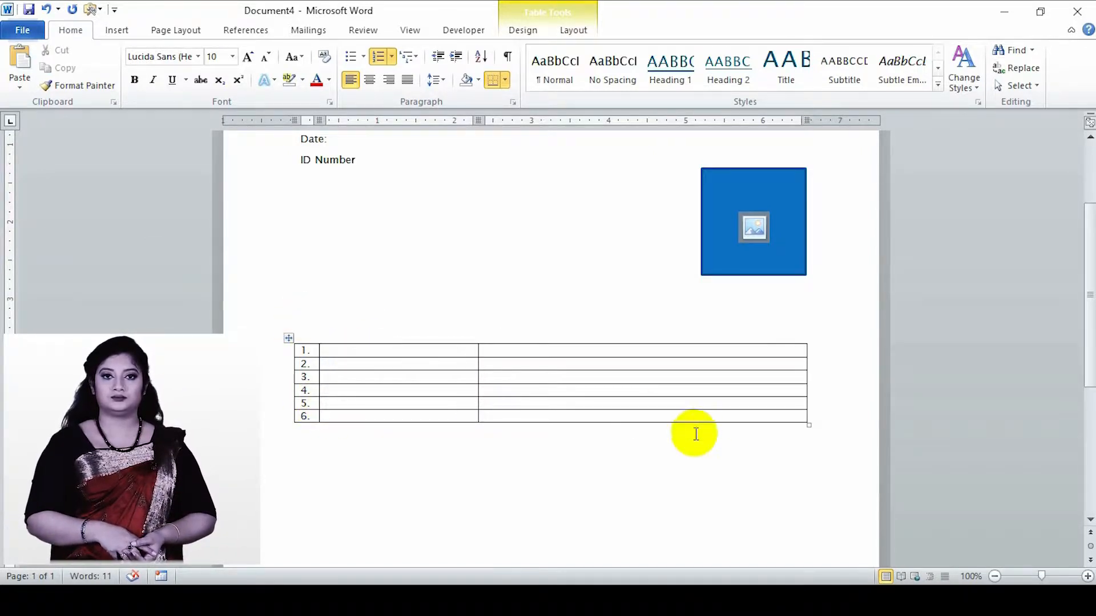
left_click_drag(807, 424, 817, 484)
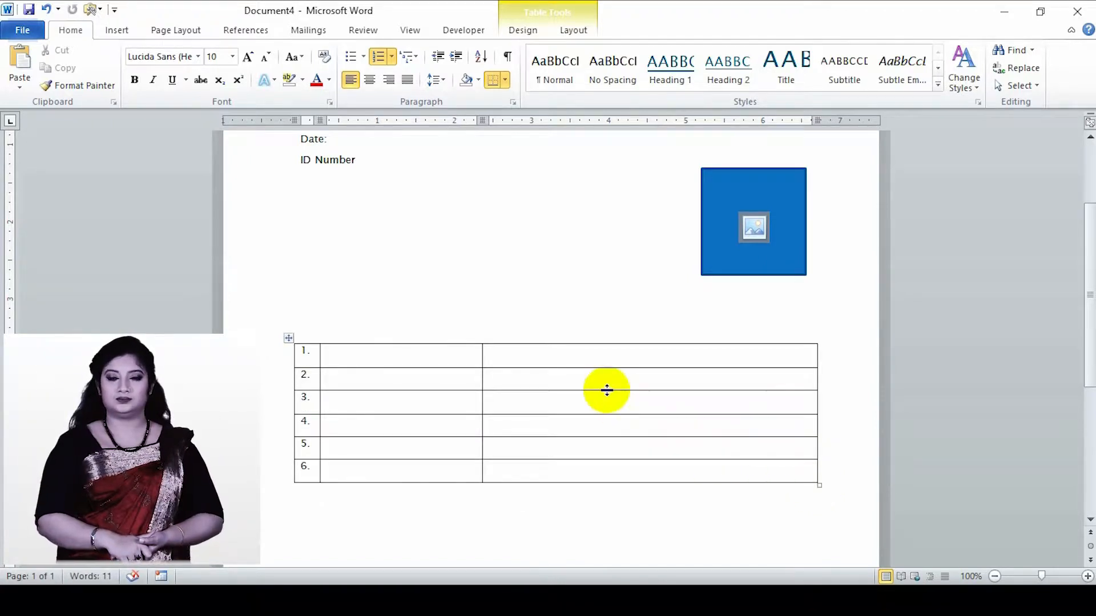
- Set the paragraph spacing before to 6 pt for all six cells of the table's second column
left_click(372, 354)
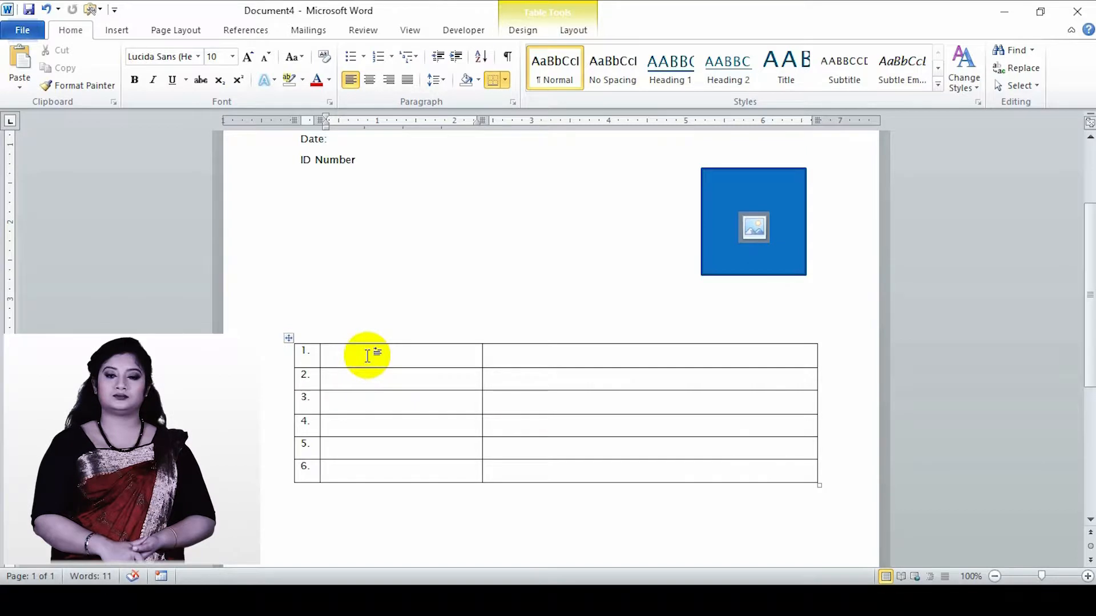
key("alt+p")
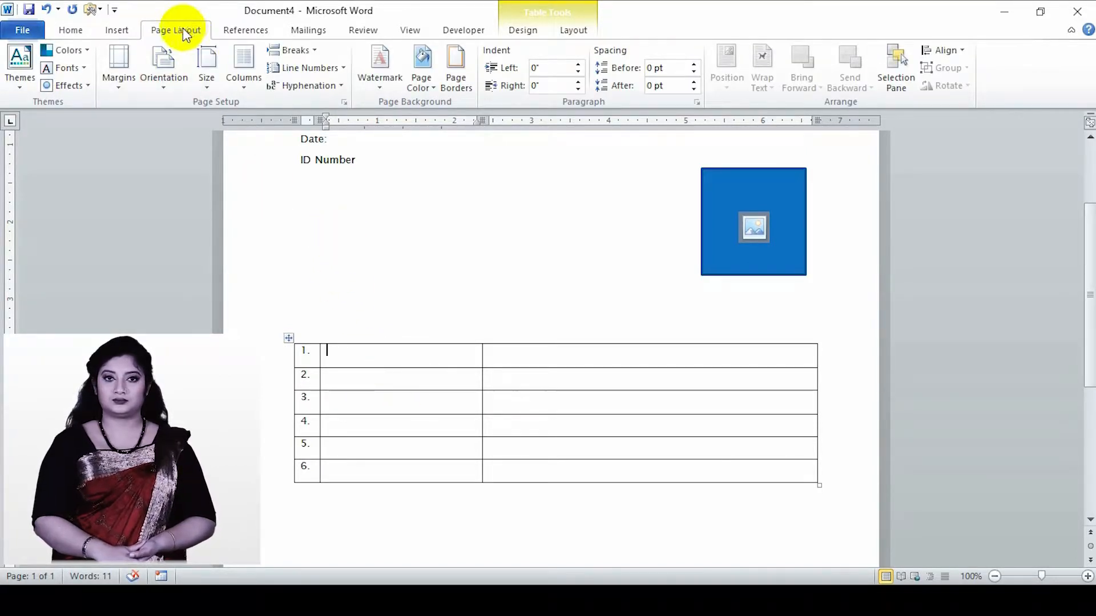
left_click(408, 469)
left_click_drag(408, 469, 370, 357)
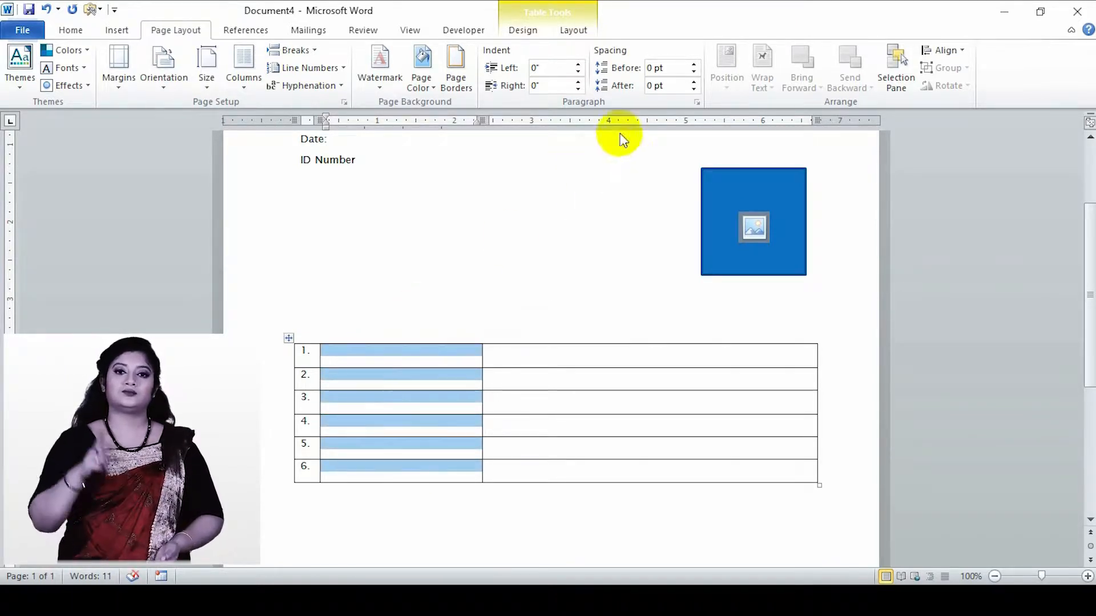
left_click(694, 64)
left_click(694, 64)
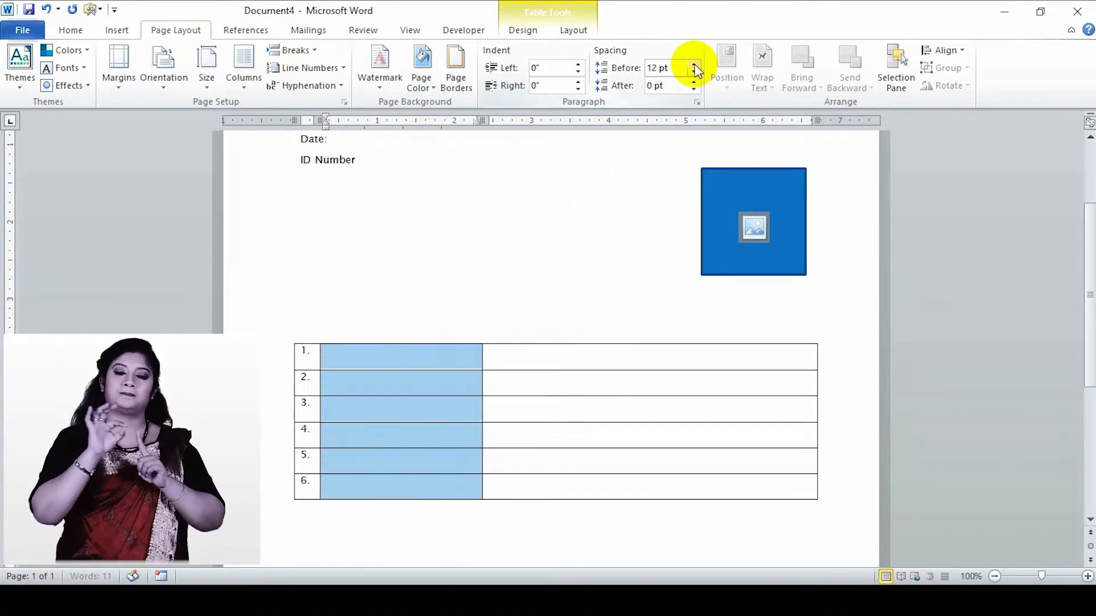
left_click(694, 73)
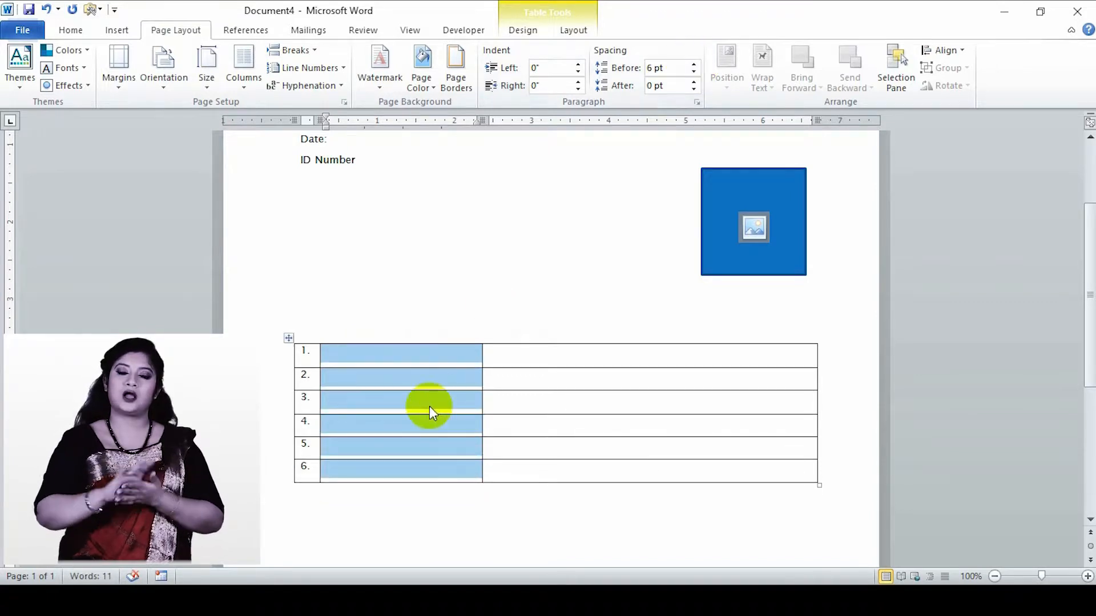
left_click(70, 29)
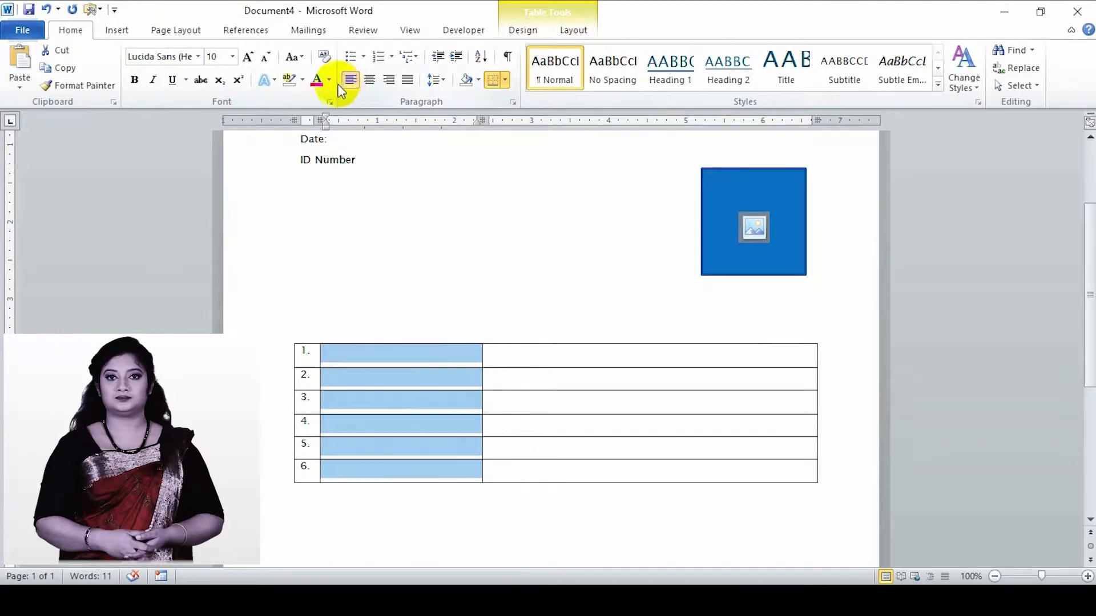
- Label the six cells of the table's second column NAME, DATE OF BIRTH, OCCUPATION, ADDRESS, CITY and COUNTRY
left_click(388, 356)
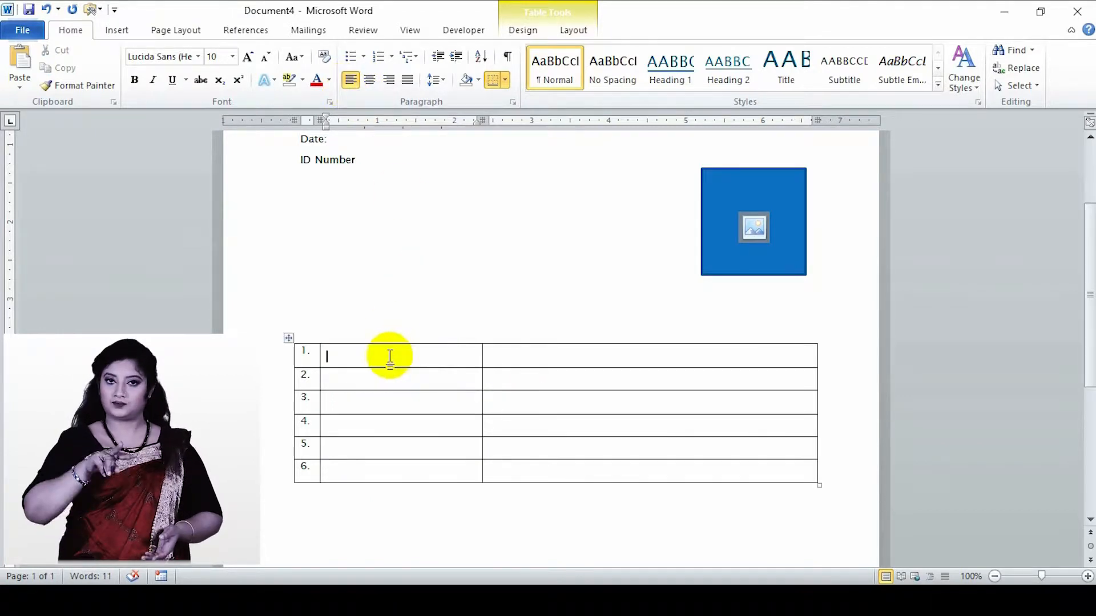
type("NAME ")
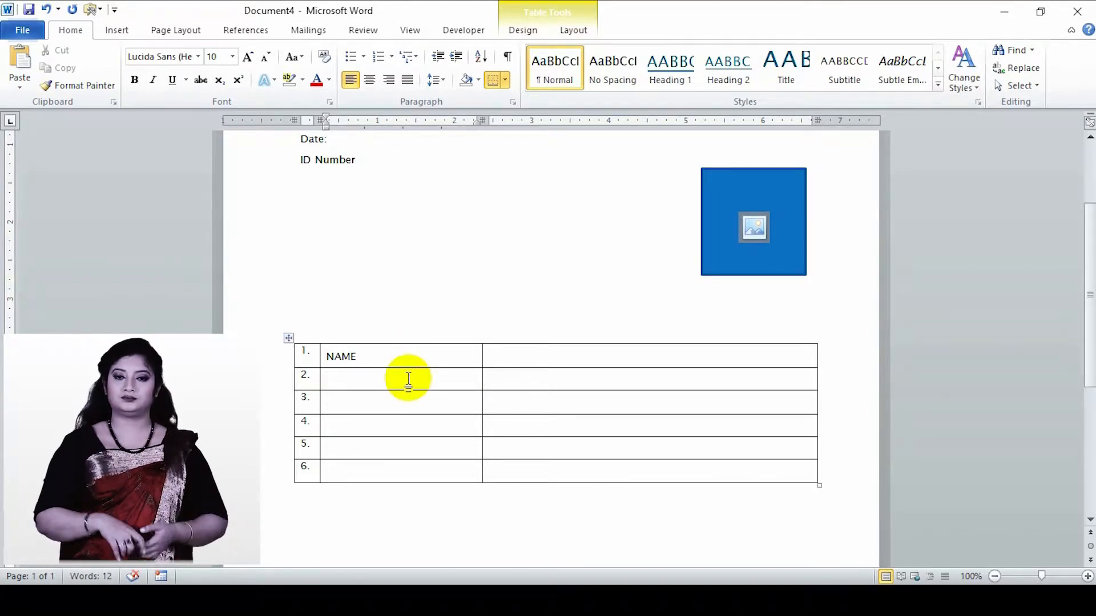
type("DATE OF BIRTH")
left_click(403, 405)
type("OCCUPATION")
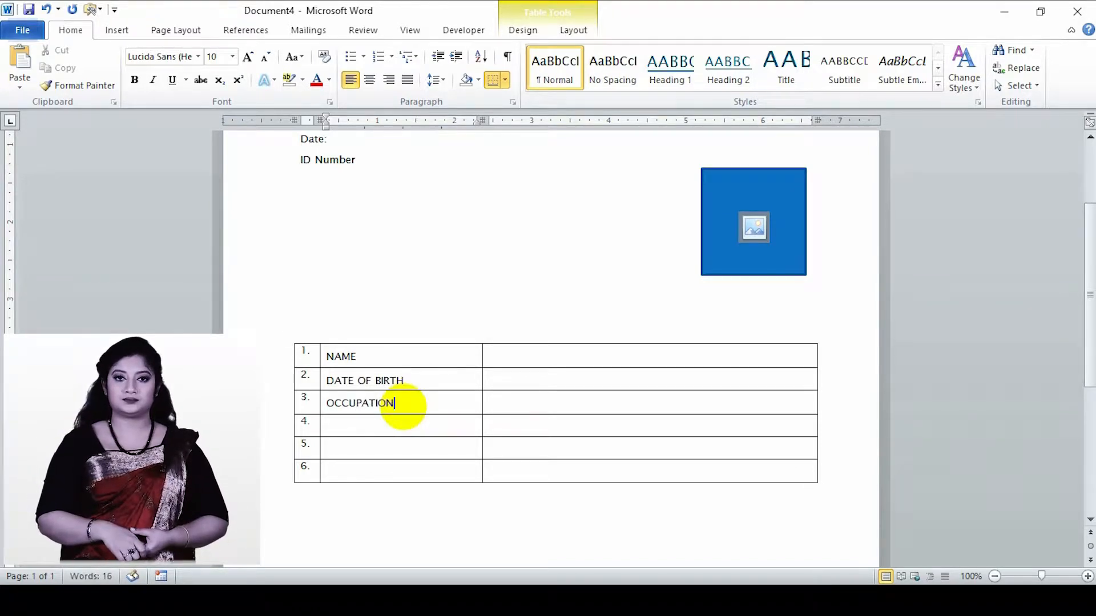
left_click(384, 427)
type("ADDRESS")
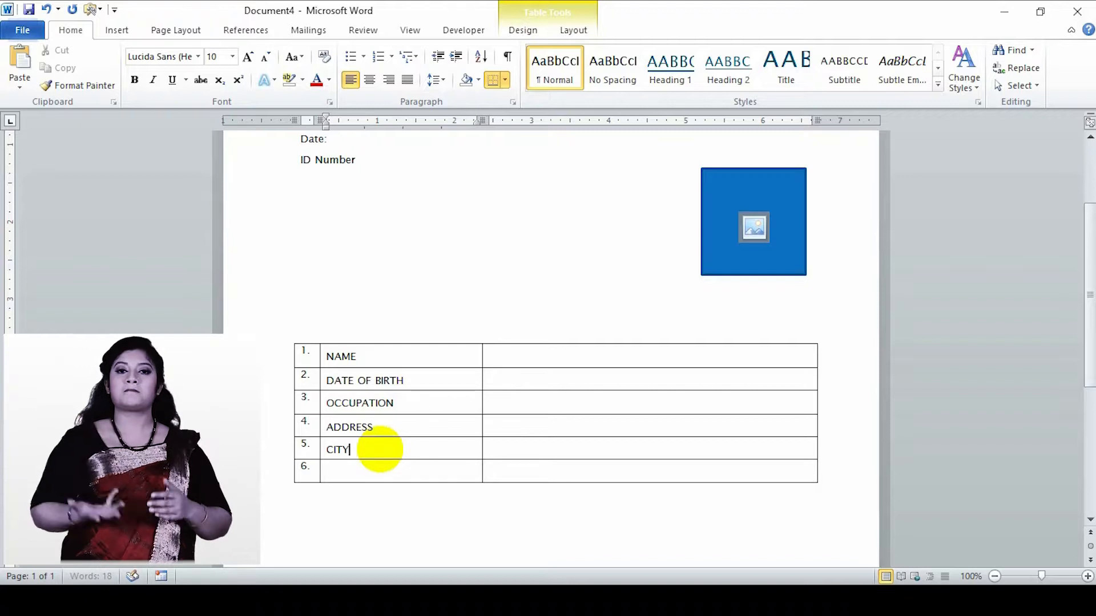
left_click(367, 472)
type("COUNTRY")
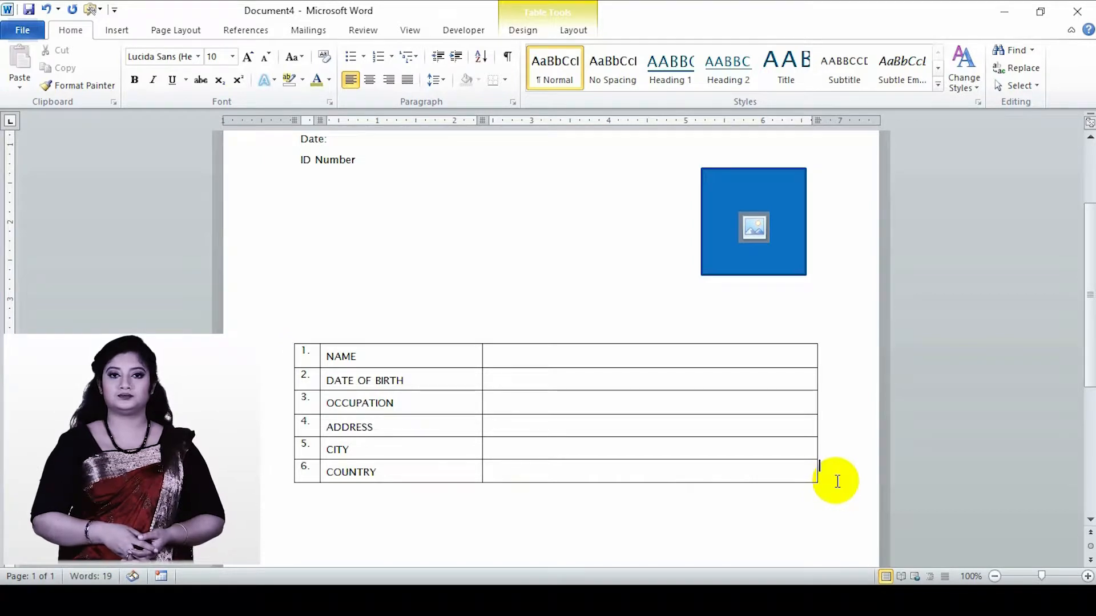
- Add a seventh row at the end of the table and label its second cell PHONE NUMBER
key("Return")
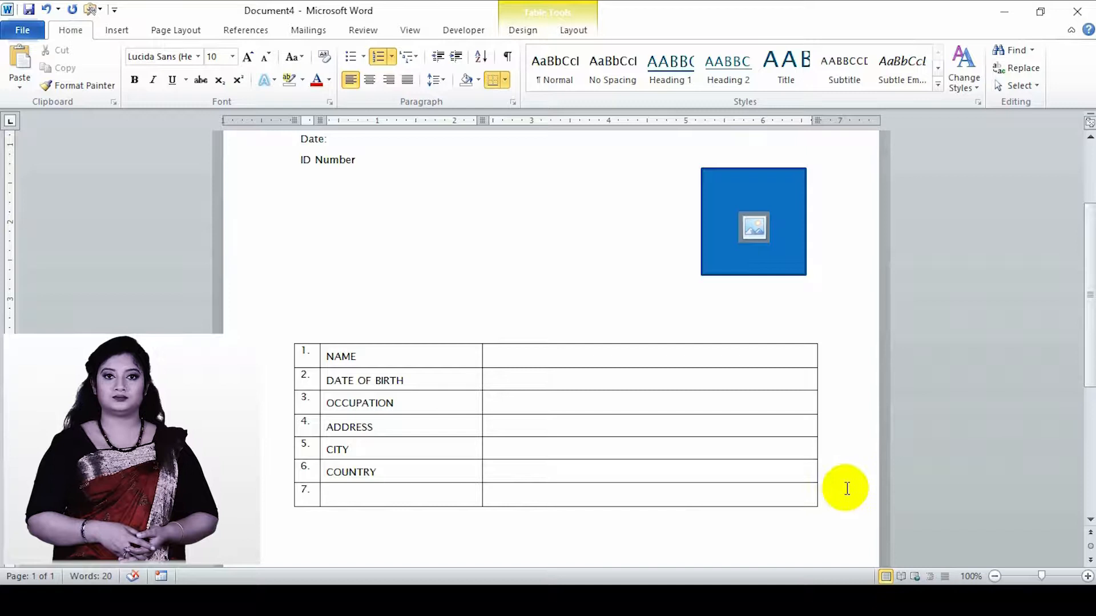
left_click(359, 497)
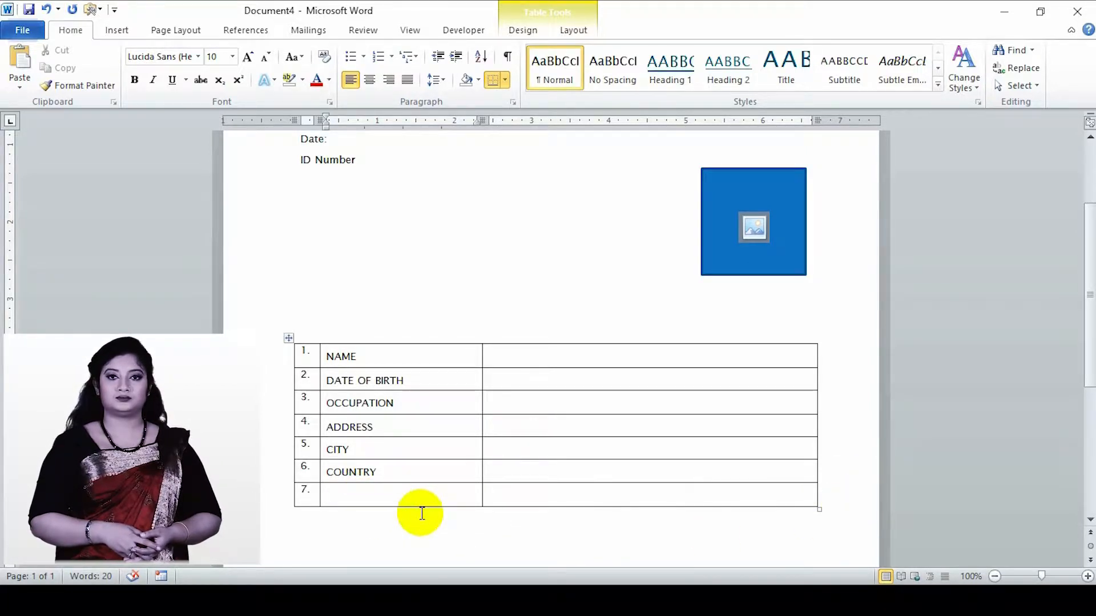
type("PHONE NUMBER")
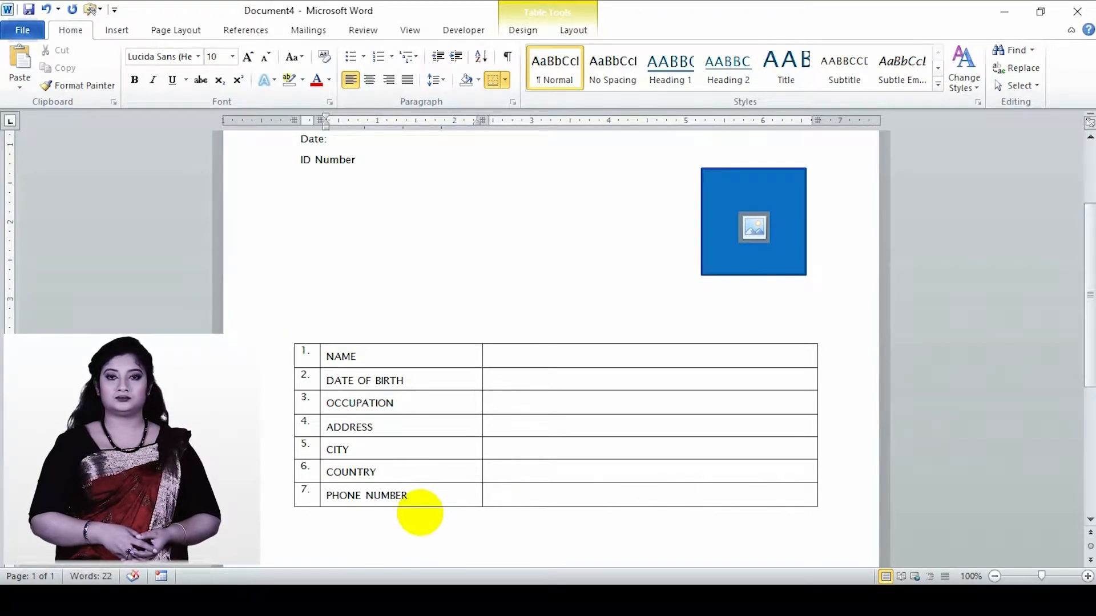
- Write MALE and FEMALE side by side on the line below the table
left_click(342, 546)
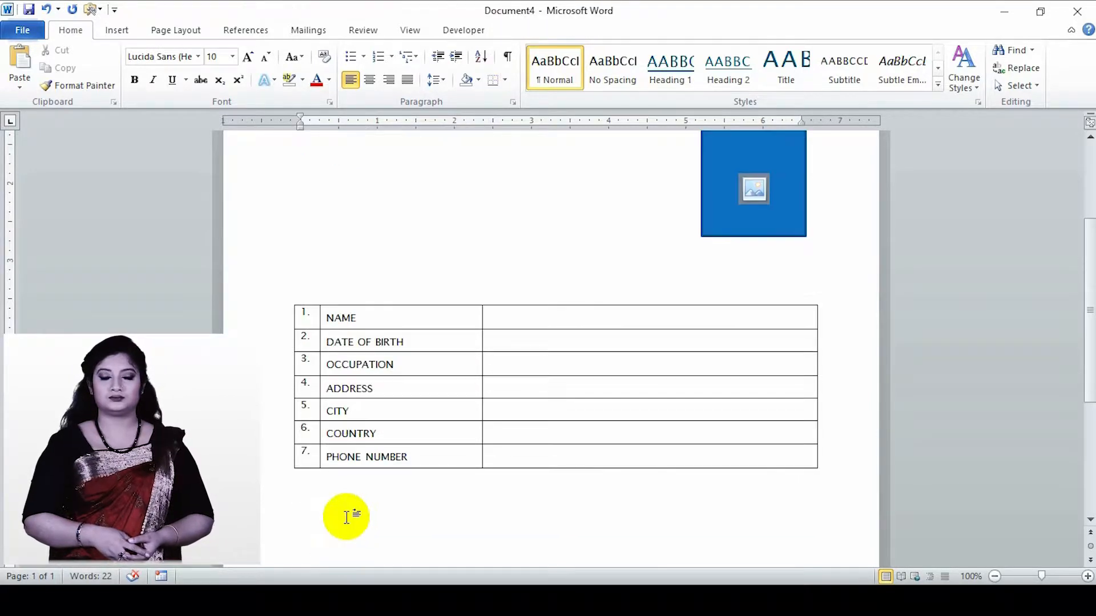
type("MALE  FEMALE")
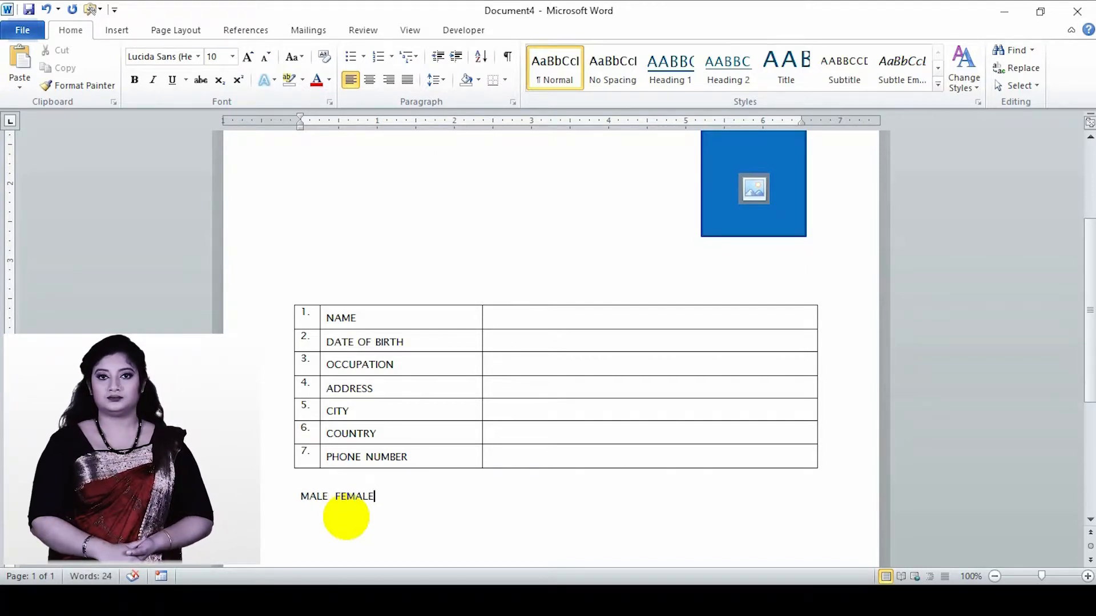
key("Return")
- Write SIGNATURE below the MALE FEMALE line and align it right
scroll(339, 523, "down", 2)
type("S")
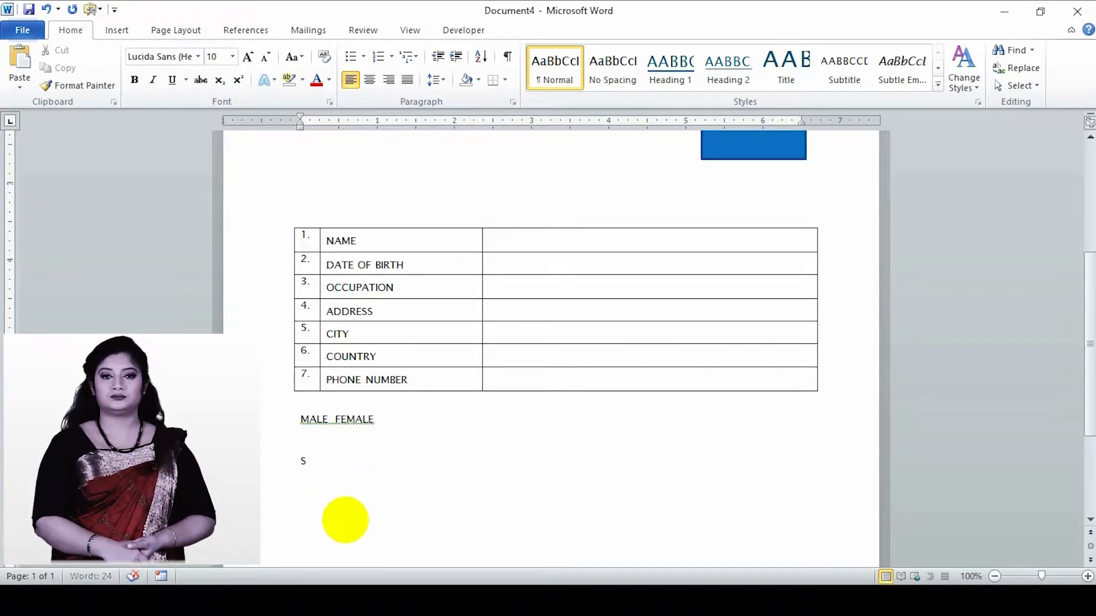
type("IGNATU")
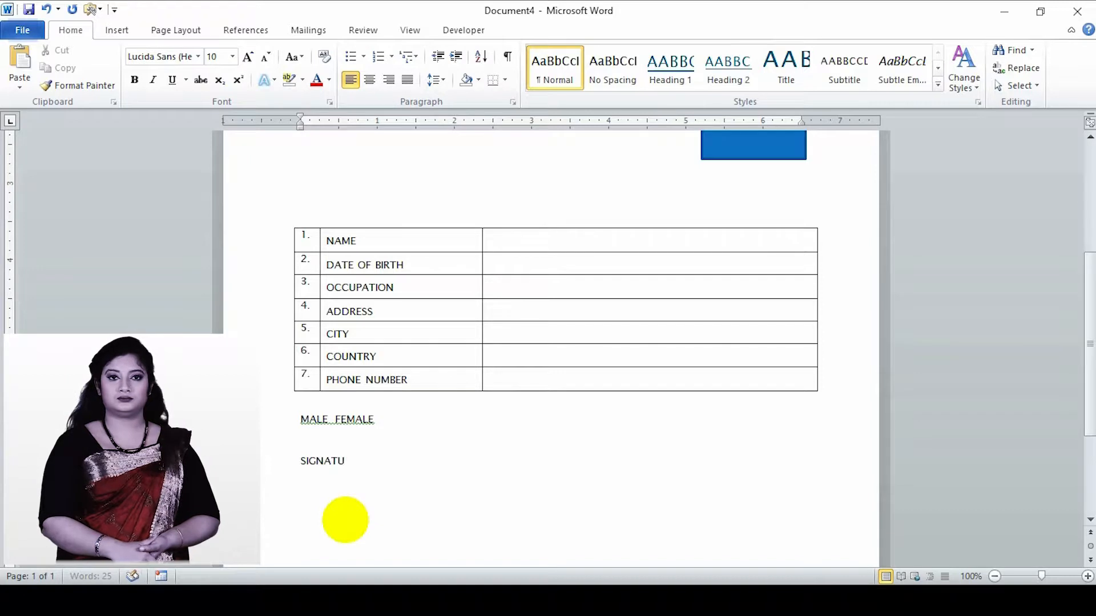
type("RE")
left_click(389, 80)
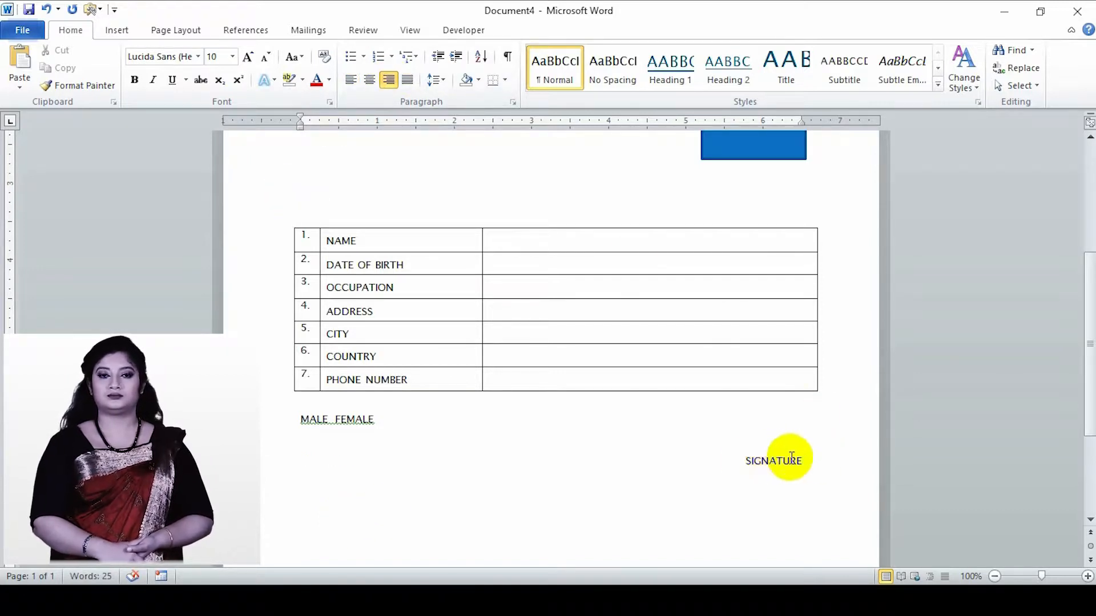
- Draw a horizontal signature line about 1.18" long just above SIGNATURE, give it the black line style and move it slightly closer to the text
left_click(109, 34)
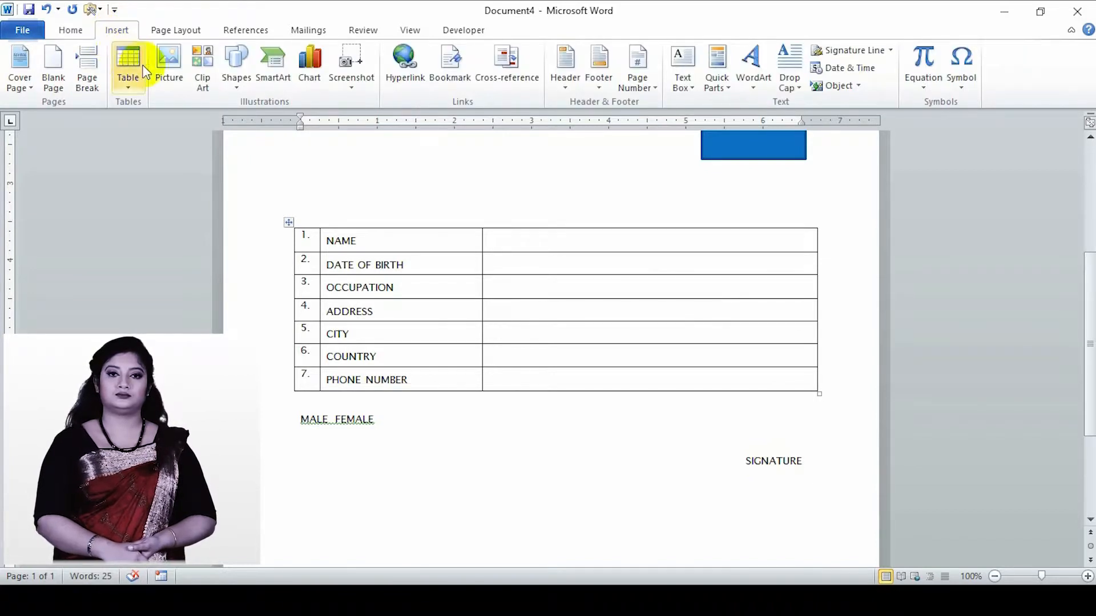
left_click(237, 82)
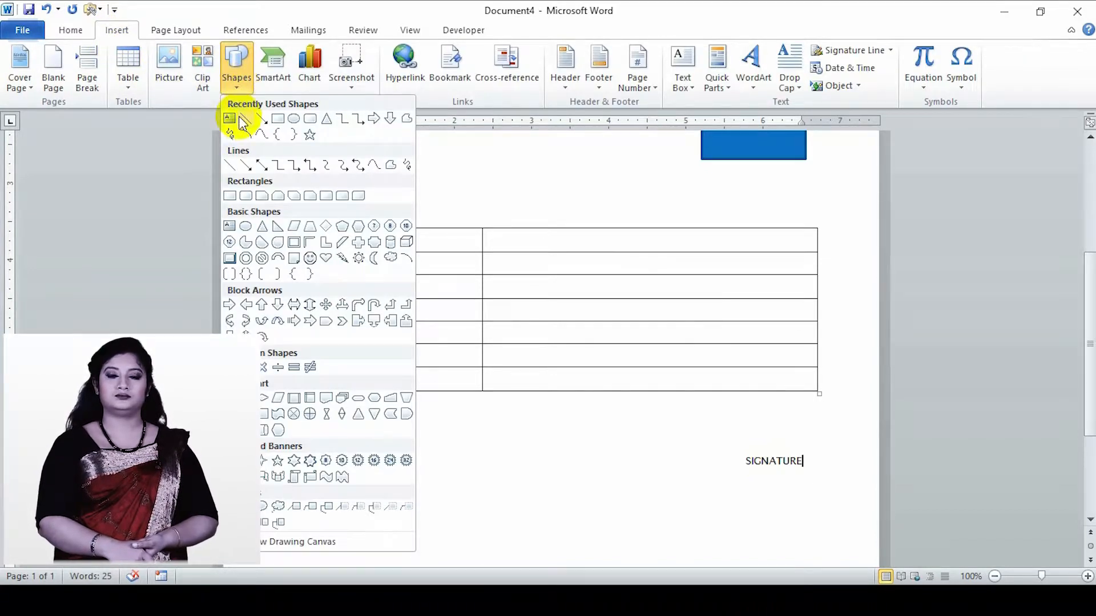
left_click(233, 167)
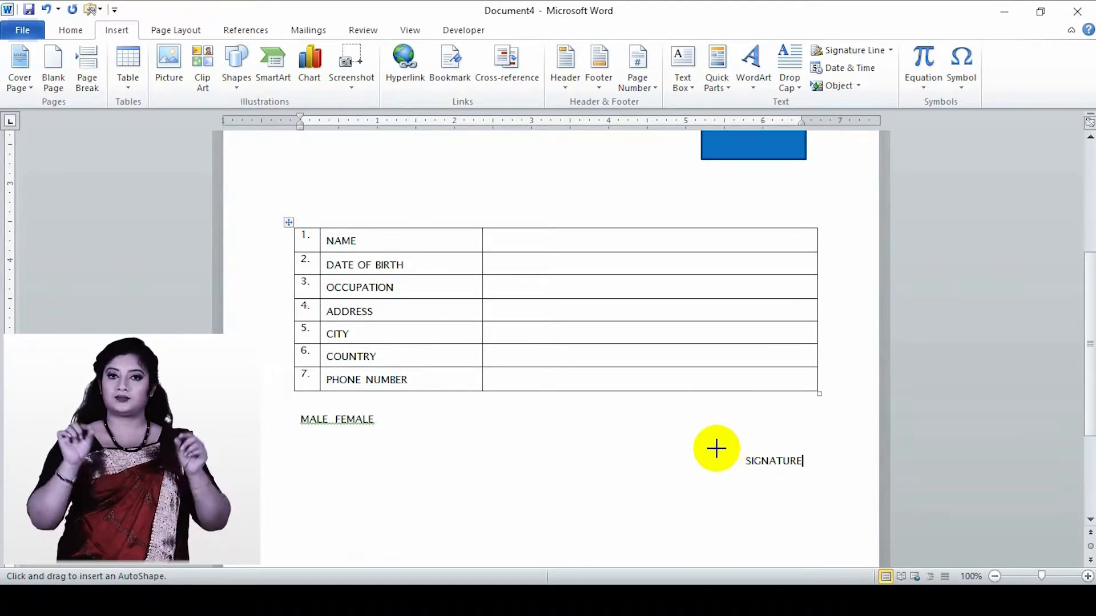
left_click_drag(714, 449, 805, 449)
left_click(212, 67)
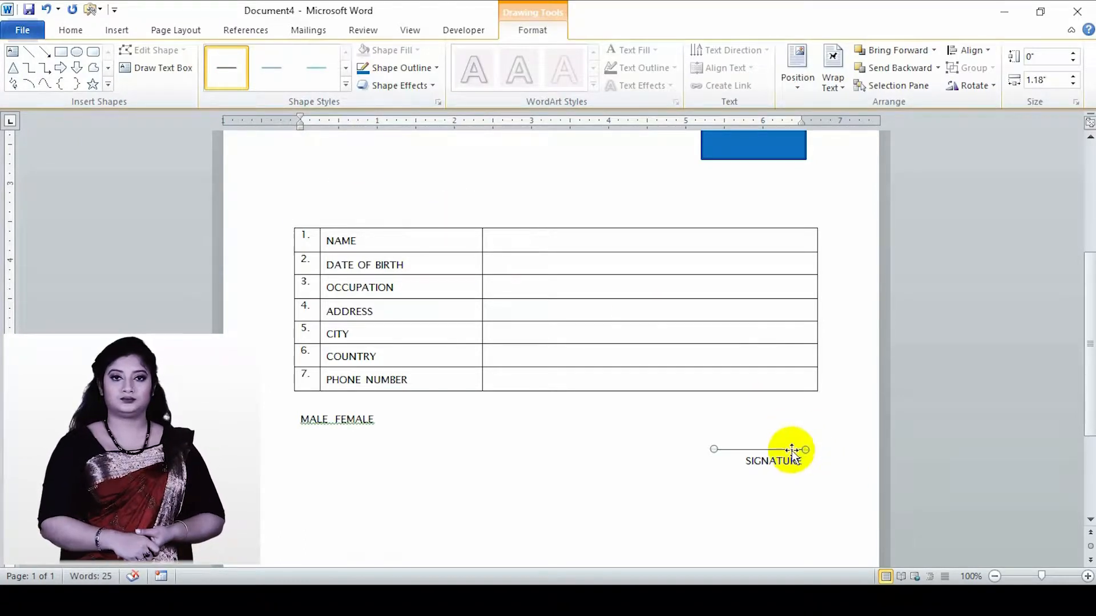
left_click_drag(793, 450, 796, 456)
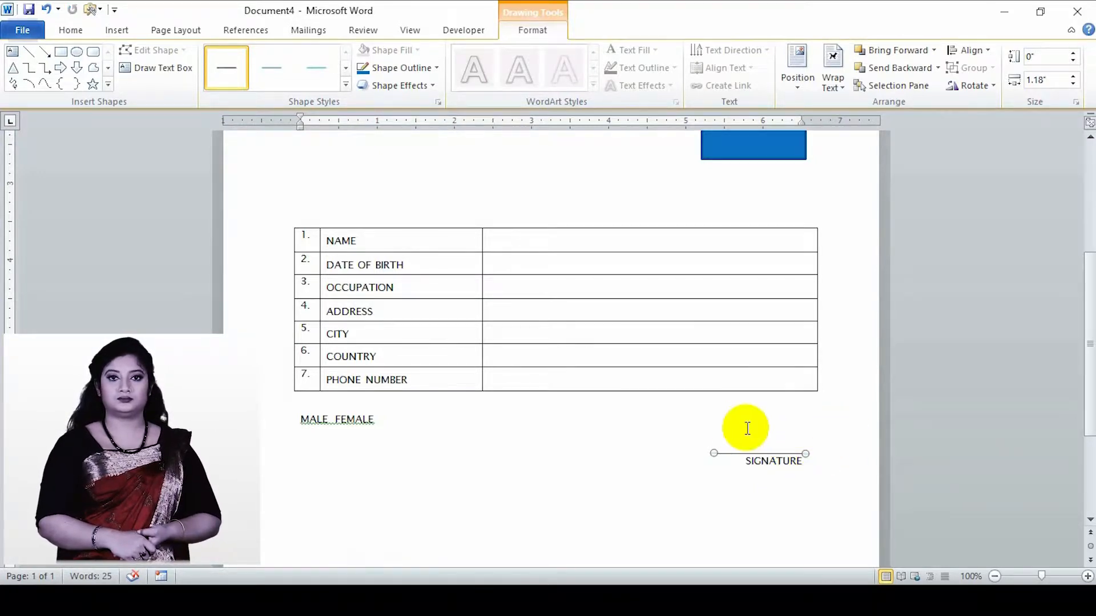
left_click(418, 431)
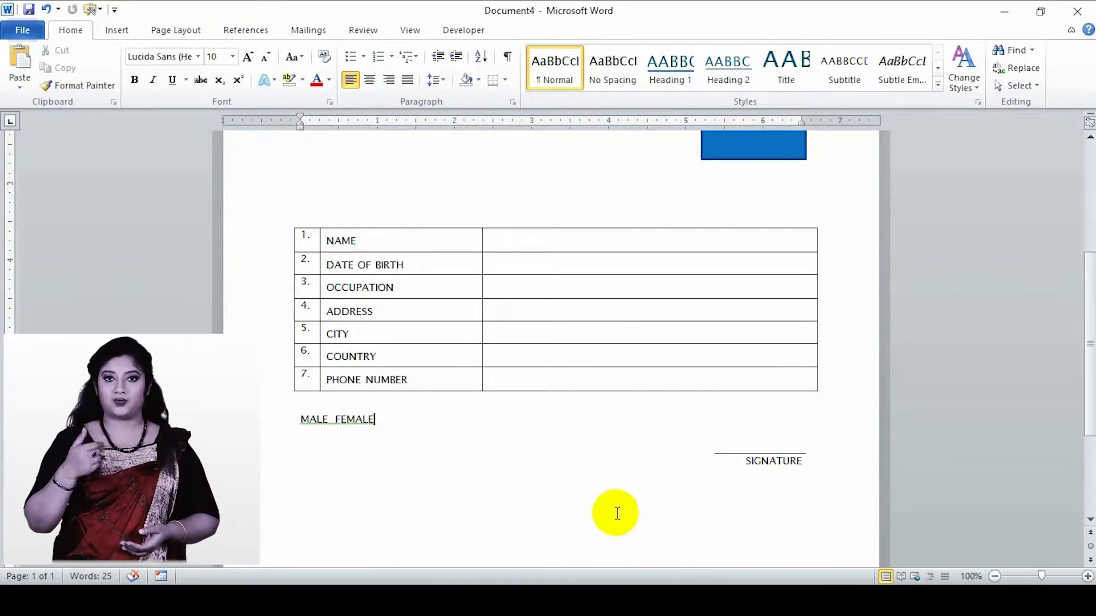
- Put a space and a colon after both the ID Number and Date labels below the title
scroll(628, 448, "up", 2)
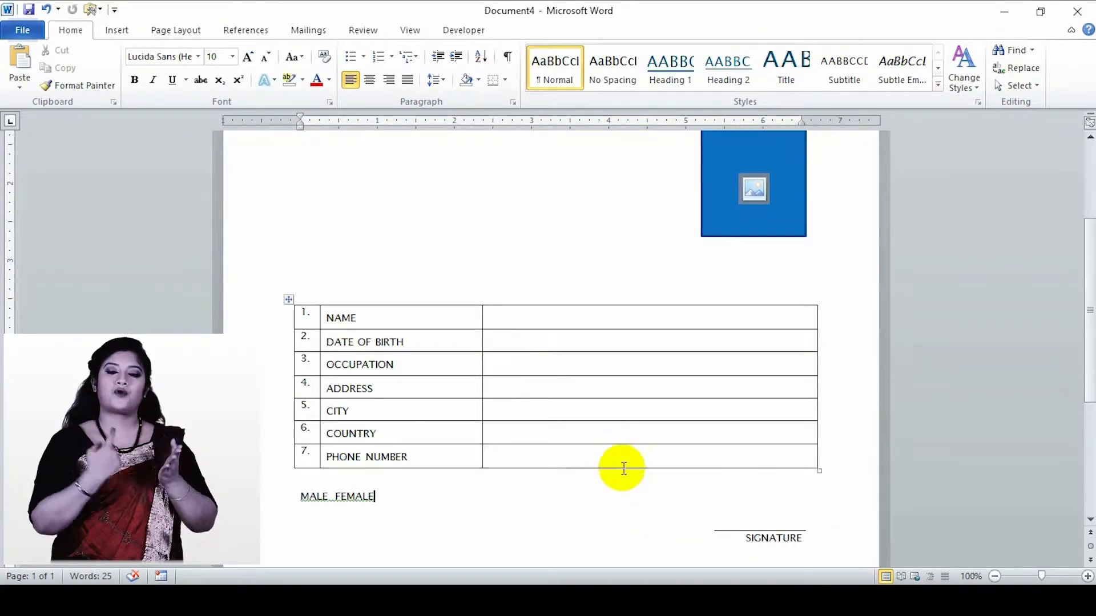
scroll(399, 376, "up", 1)
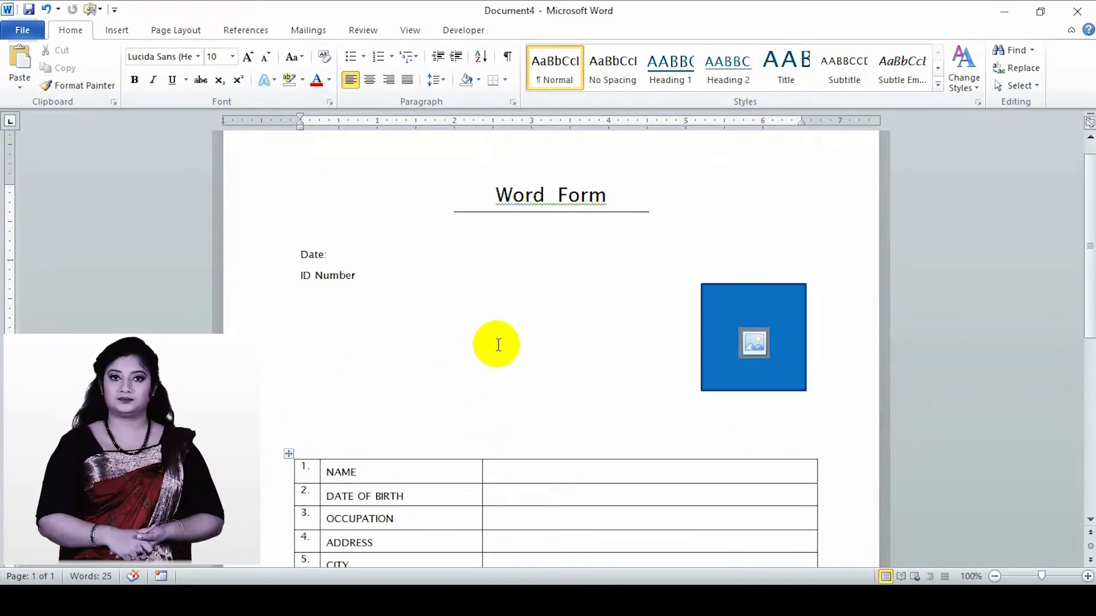
scroll(496, 339, "down", 1)
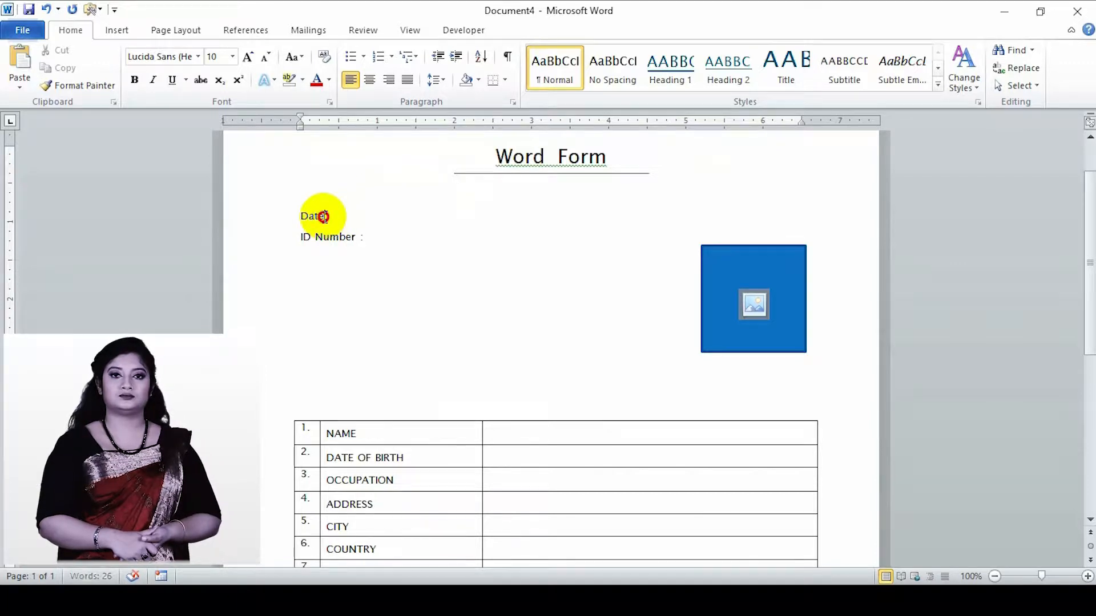
left_click(323, 217)
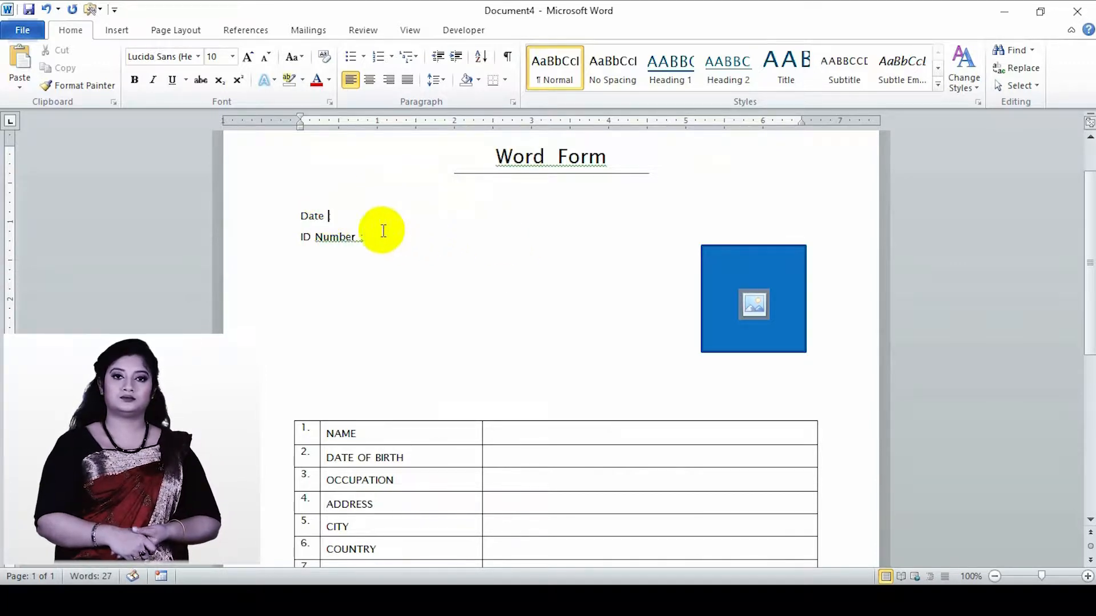
- Insert a date picker content control after the Date label and choose 6/30/2019 in it
left_click(463, 30)
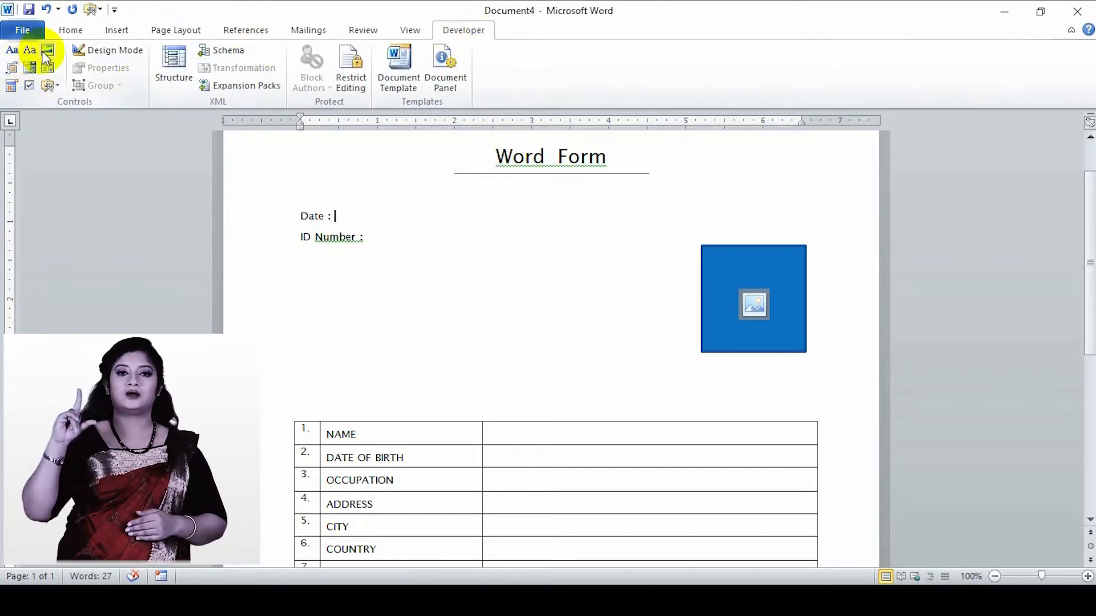
left_click(15, 84)
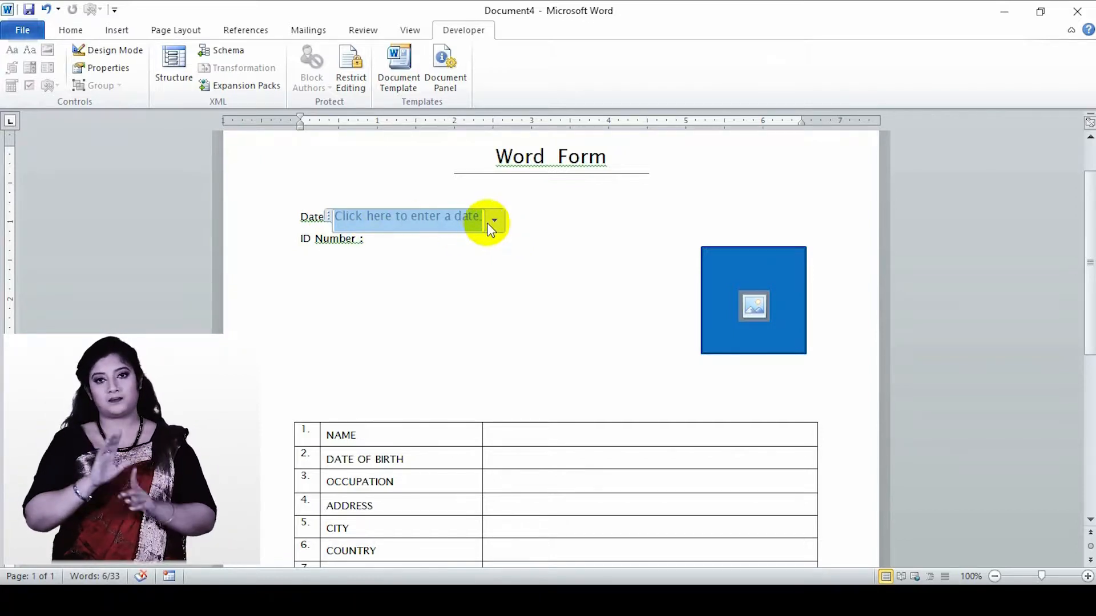
left_click(495, 223)
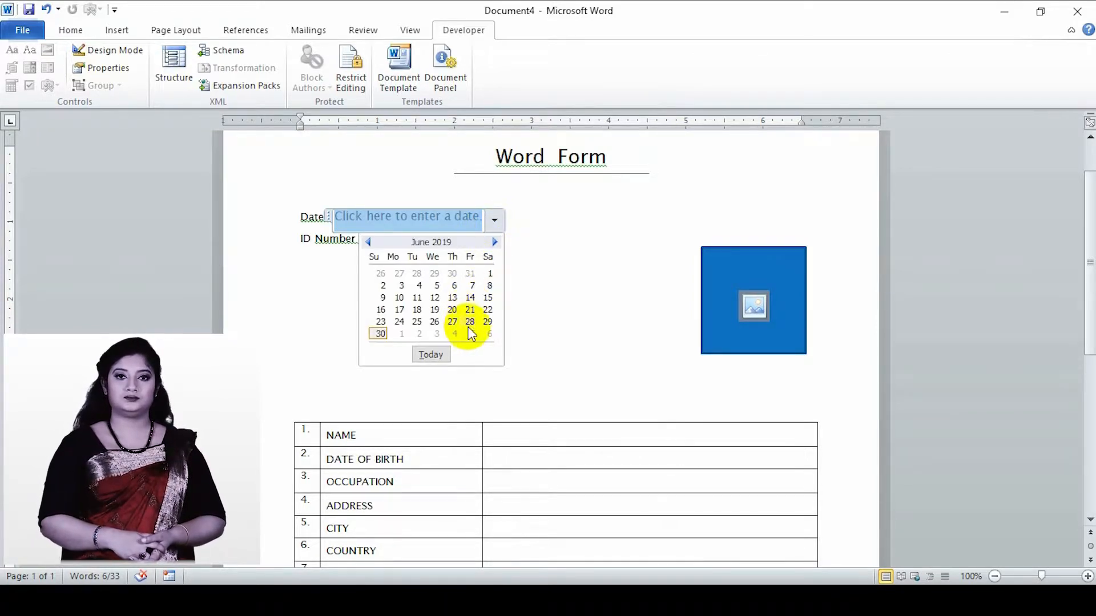
left_click(381, 333)
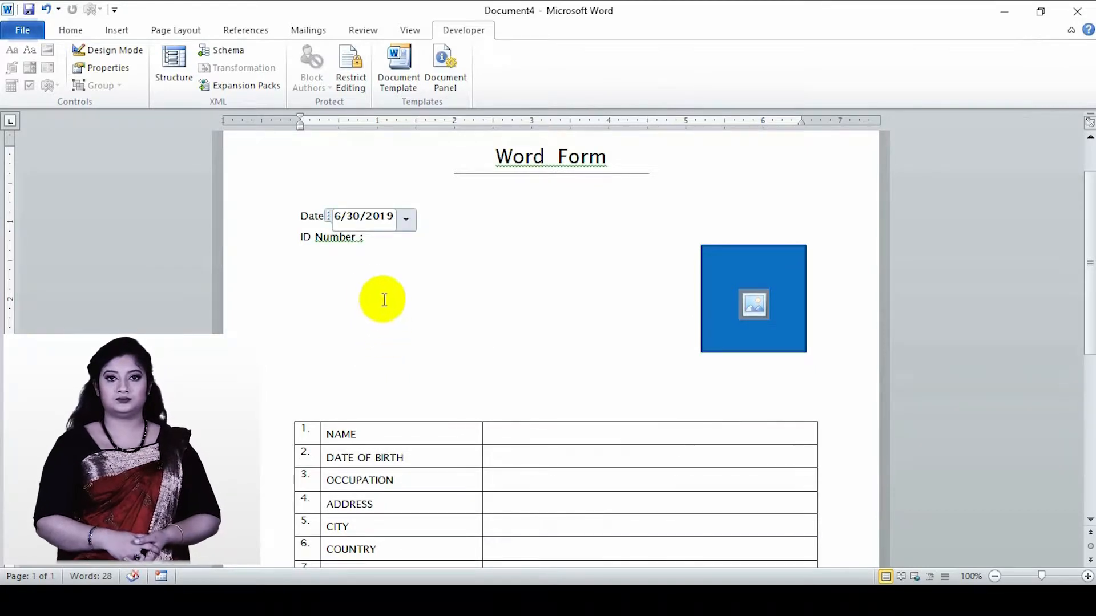
left_click(375, 244)
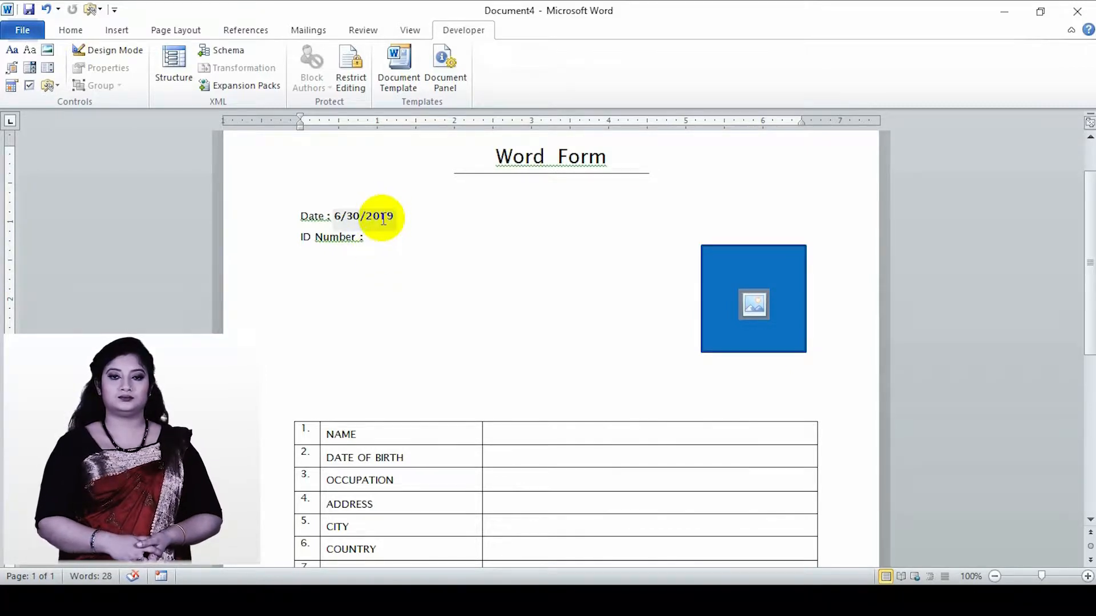
- Change the date in the date picker to 6/29/2019
left_click(383, 220)
left_click(404, 220)
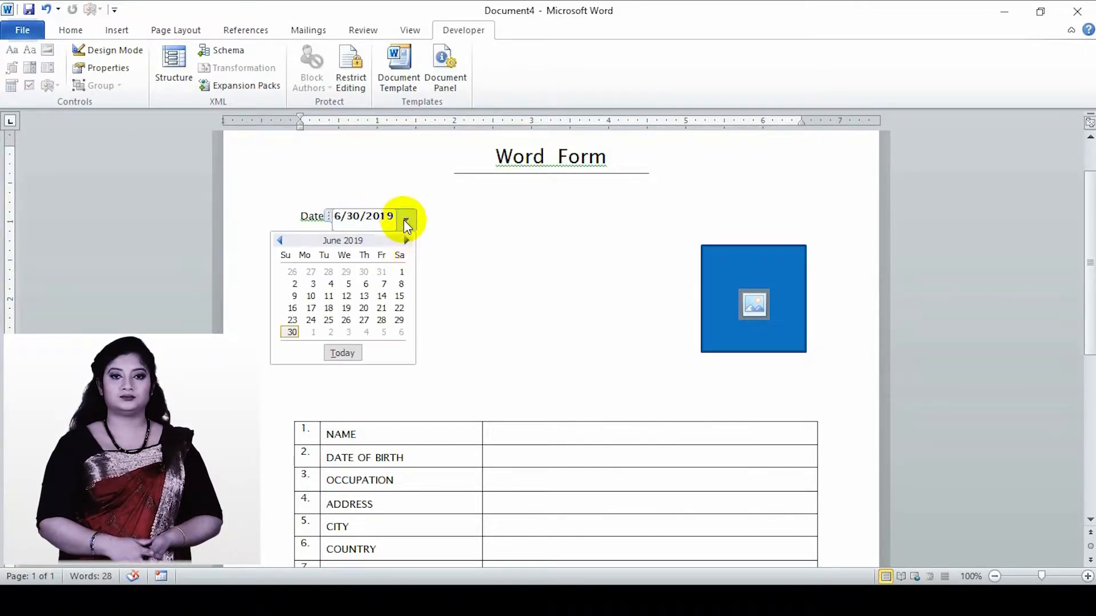
left_click(399, 320)
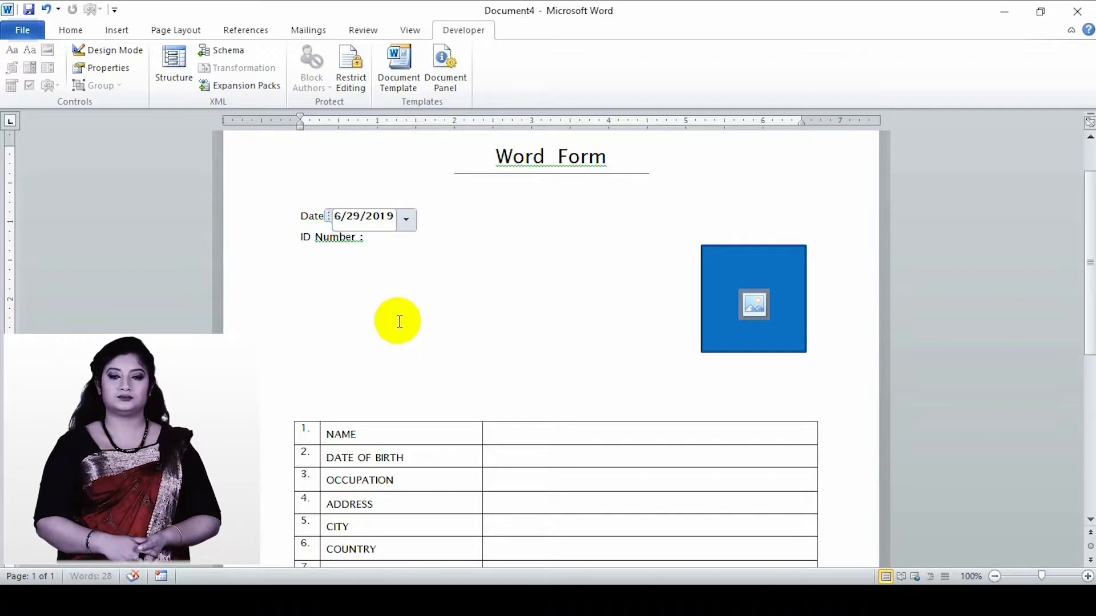
- Insert a rich text content control after the ID Number label
left_click(374, 242)
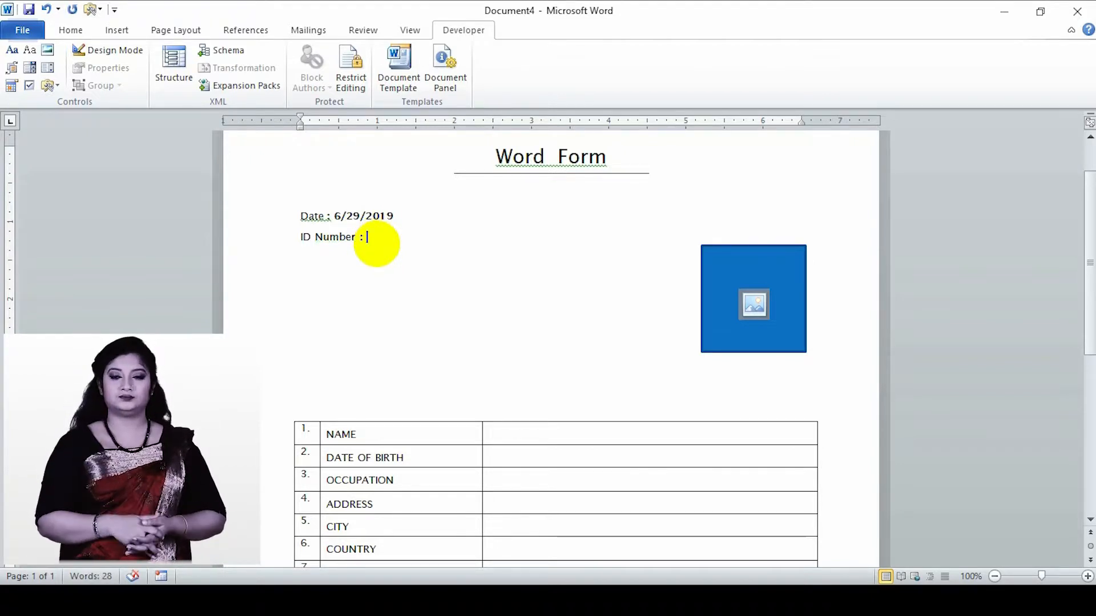
left_click(376, 245)
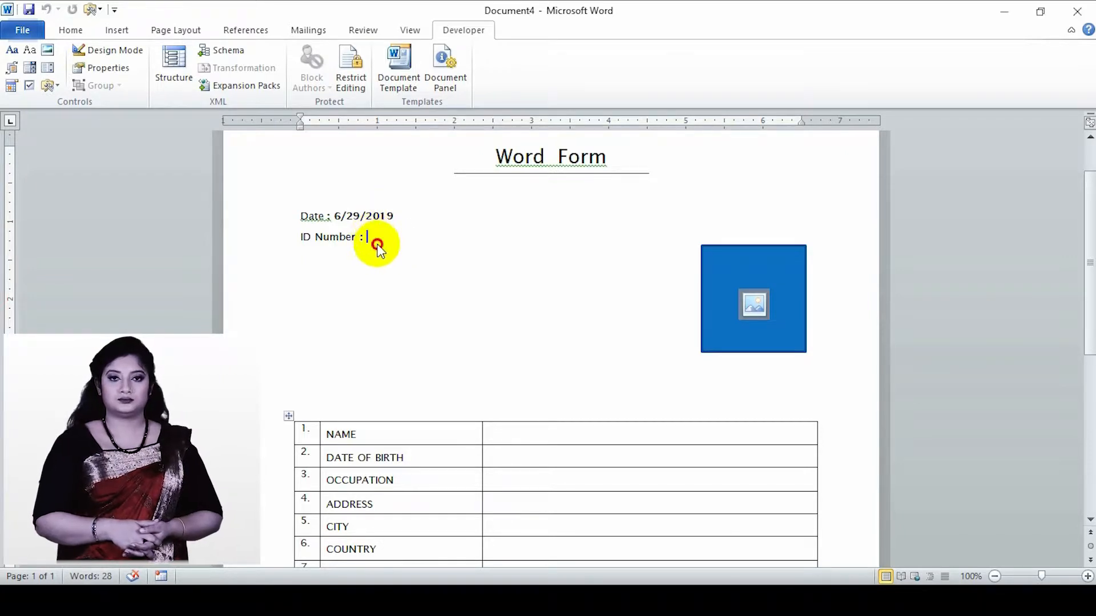
left_click(16, 54)
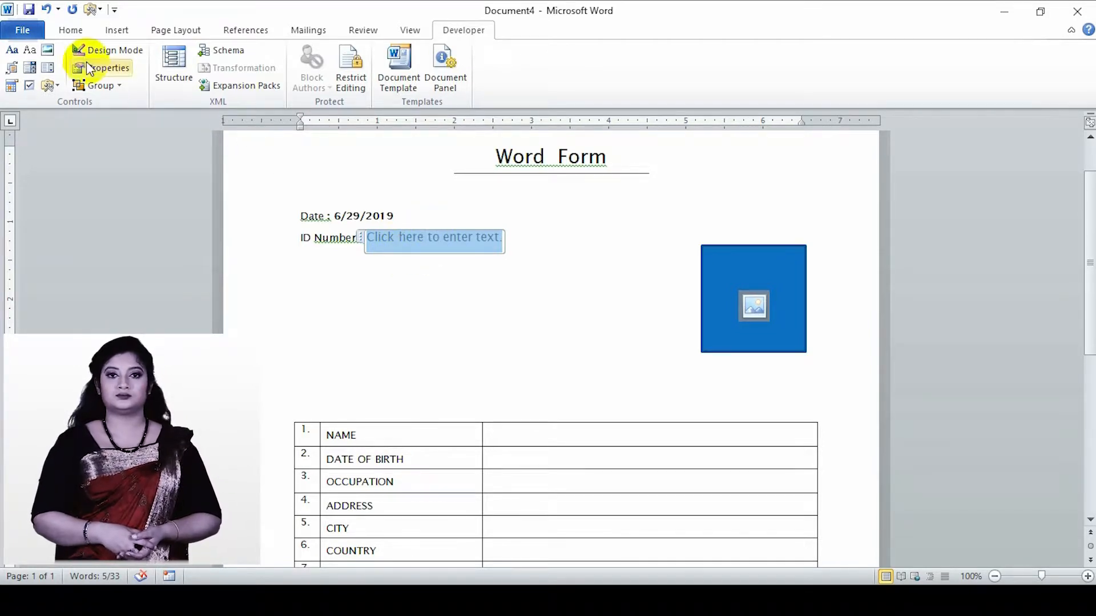
- Give the ID Number content control the title ID NUMBER and the tag ID, and leave Design Mode
left_click(114, 52)
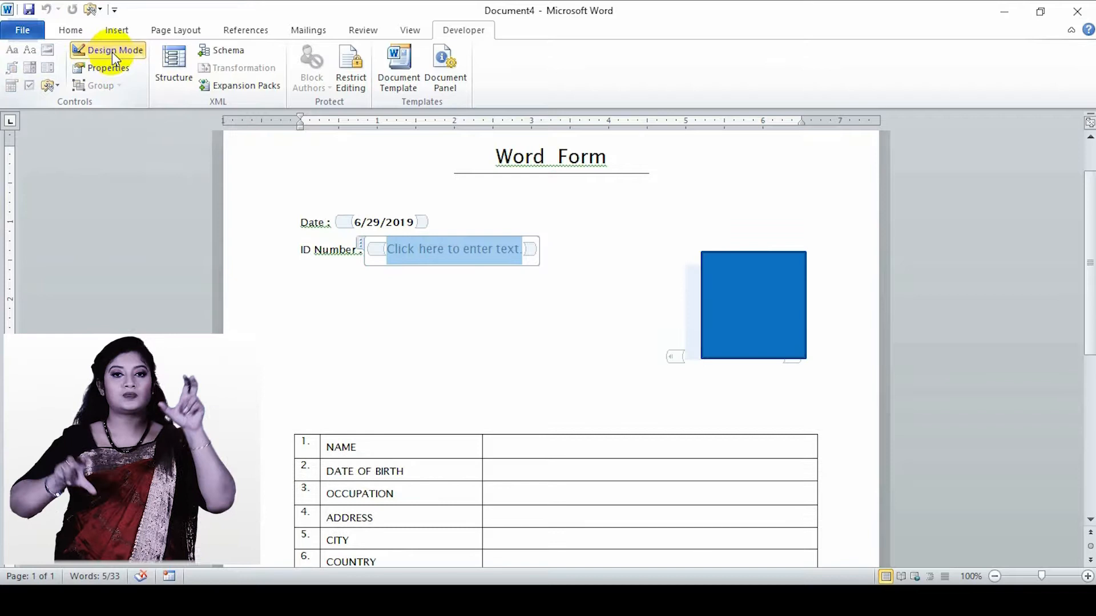
left_click(123, 71)
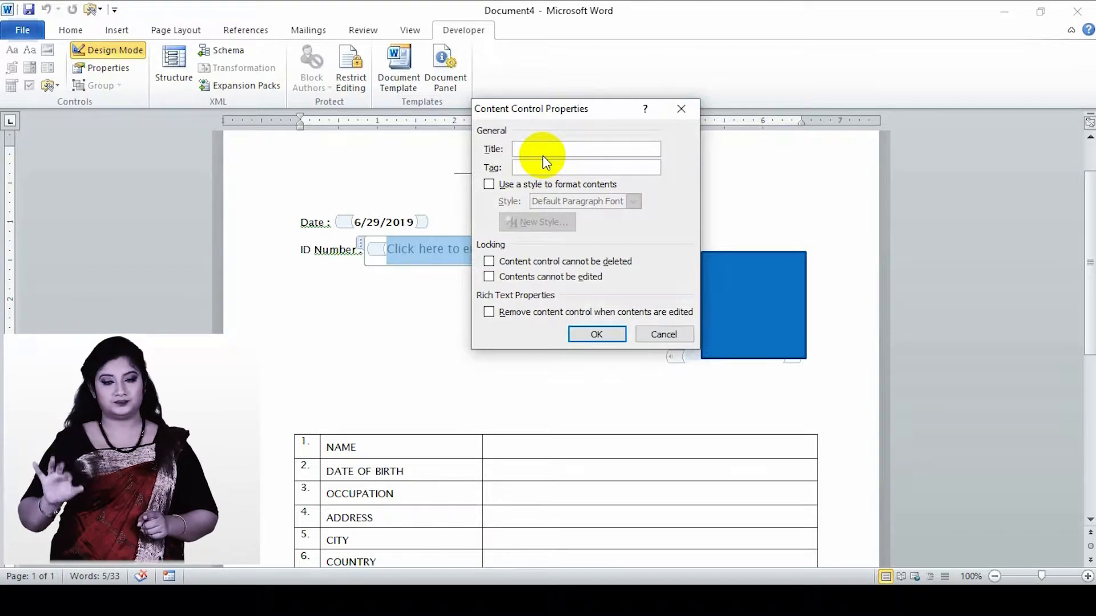
left_click(542, 152)
type("ID NUMBER")
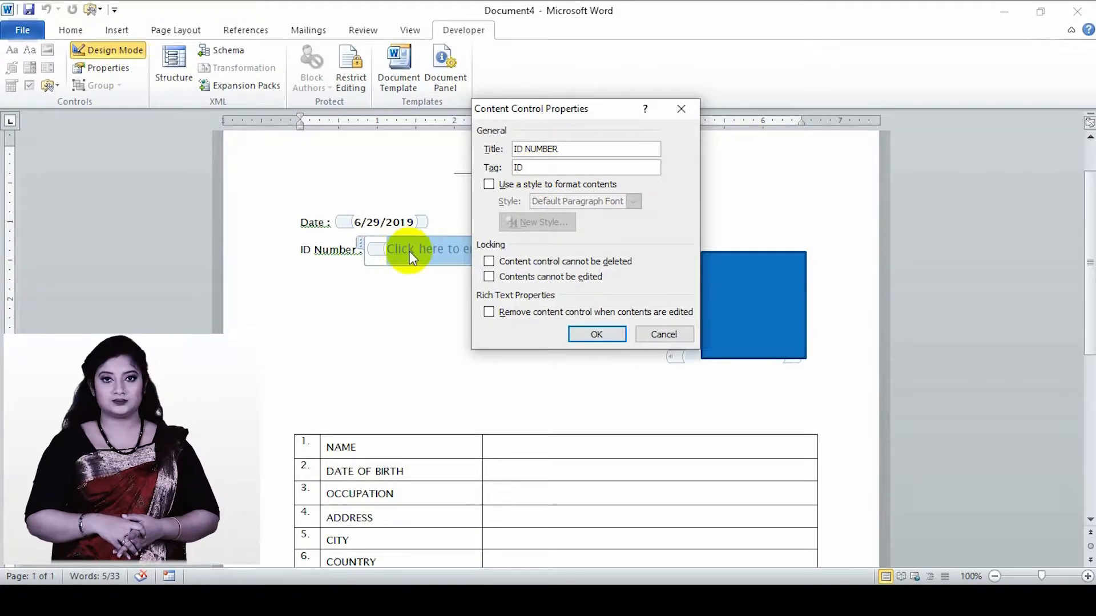
left_click(597, 333)
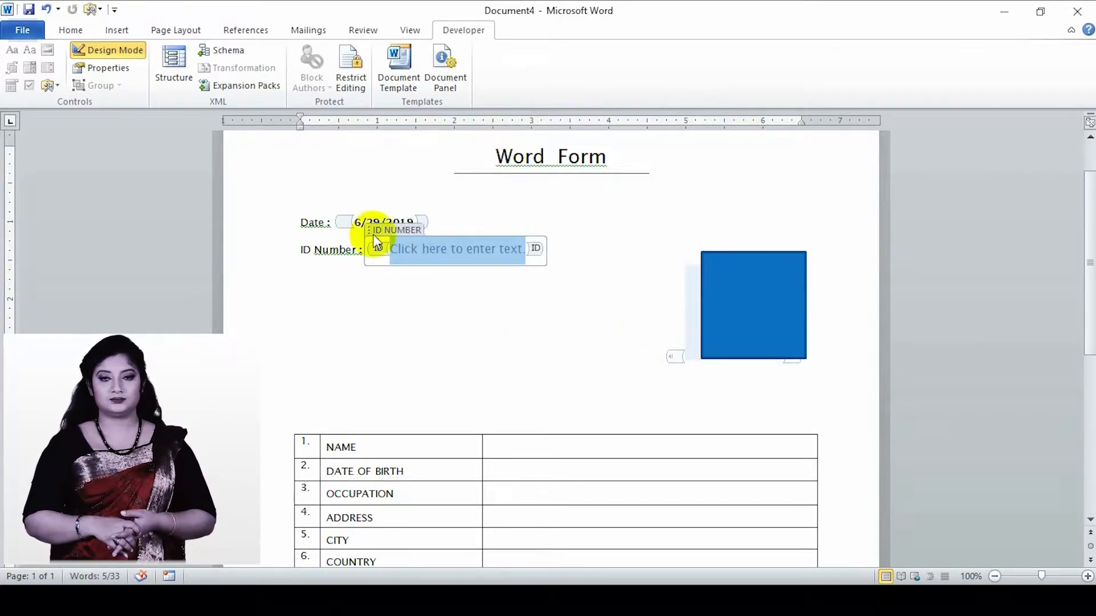
left_click(97, 51)
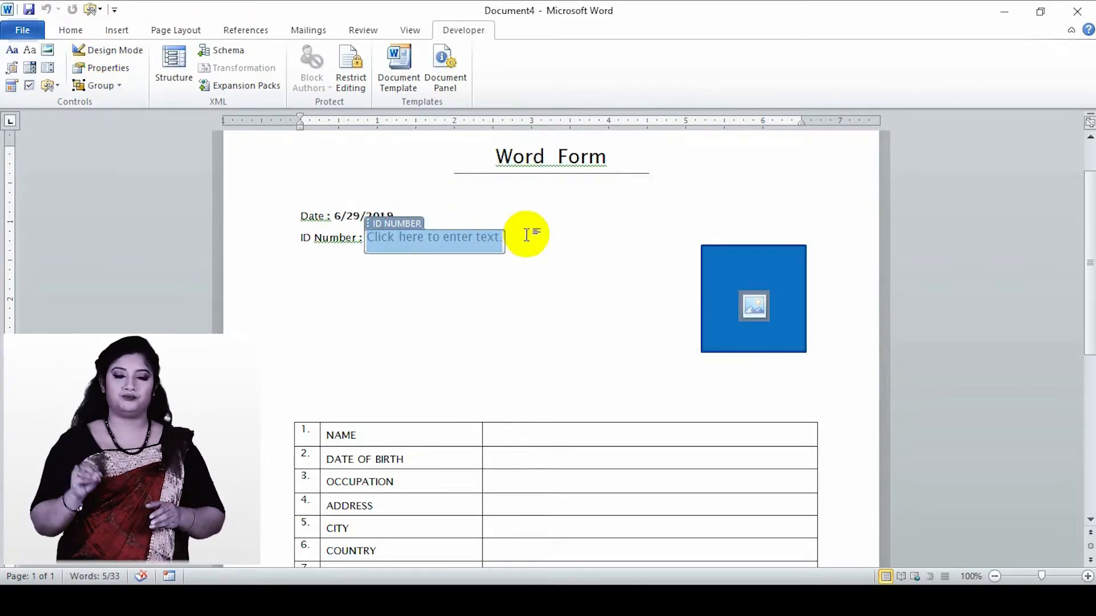
left_click(324, 288)
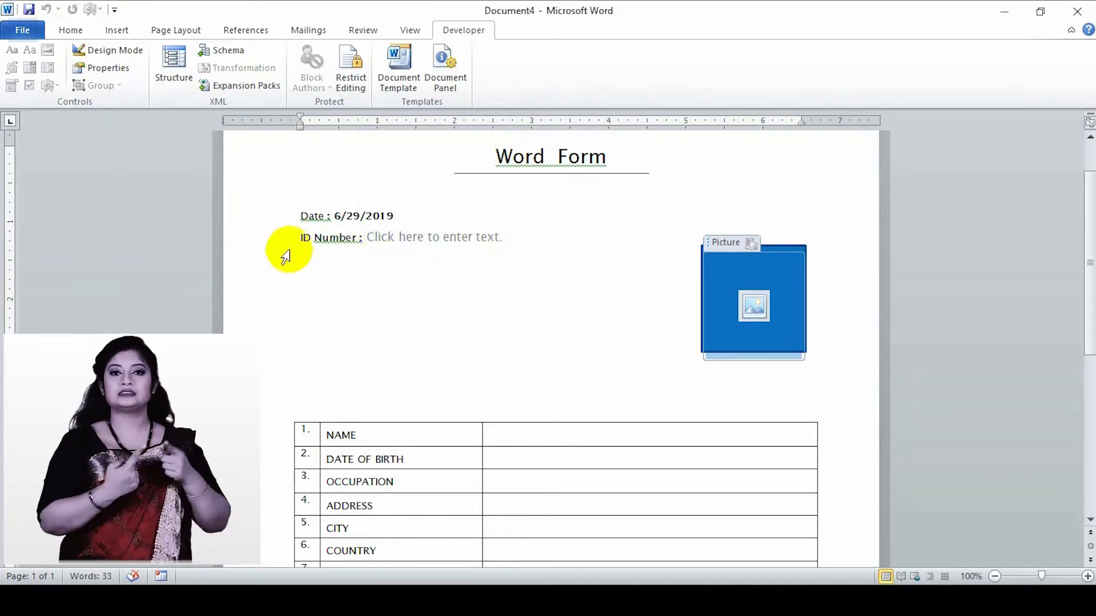
- Test the ID Number control by entering a sample ID number and clearing it again
left_click(407, 239)
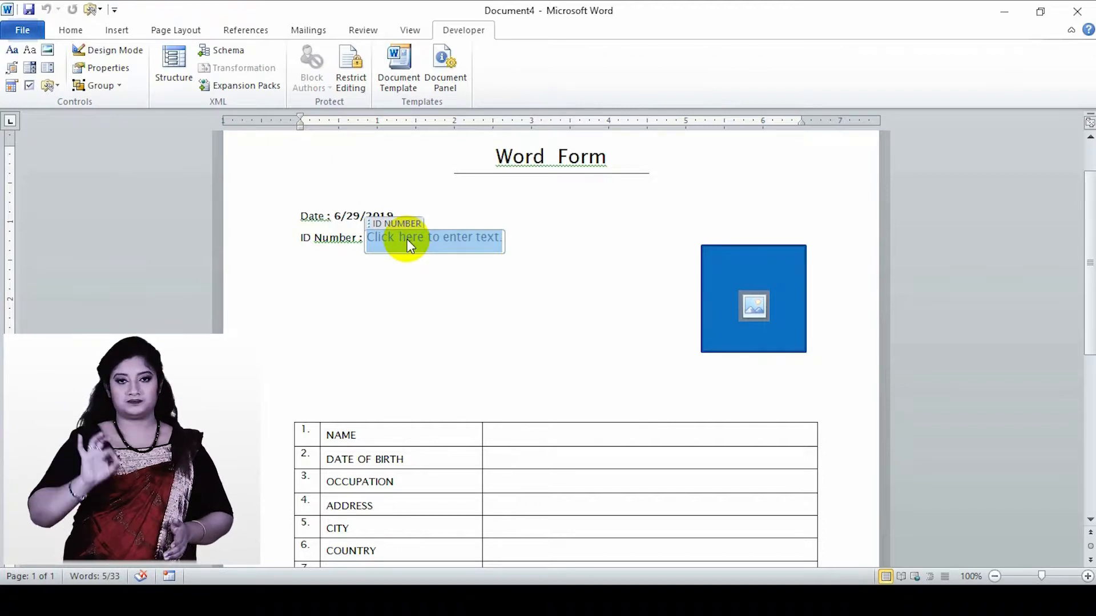
type("134445")
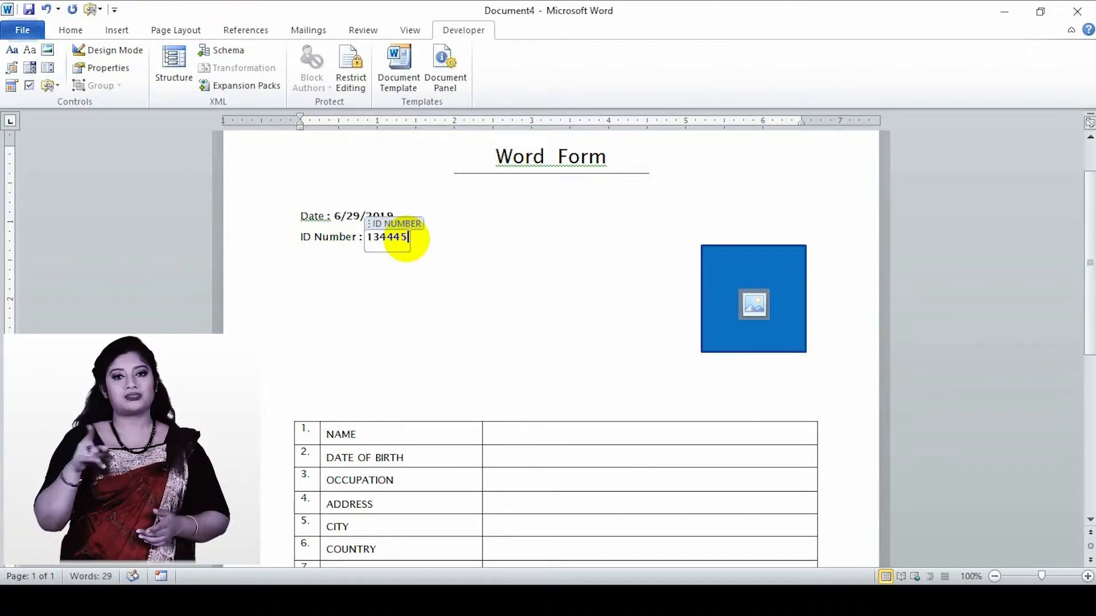
key("BackSpace")
key("BackSpace")
key("BackSpace")
key("BackSpace")
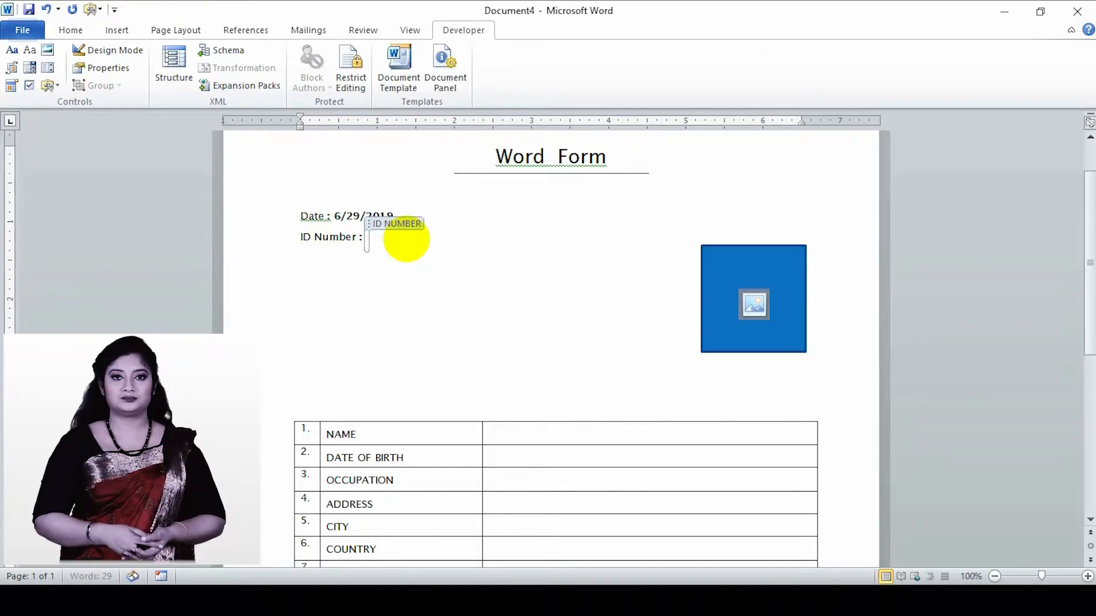
left_click(337, 269)
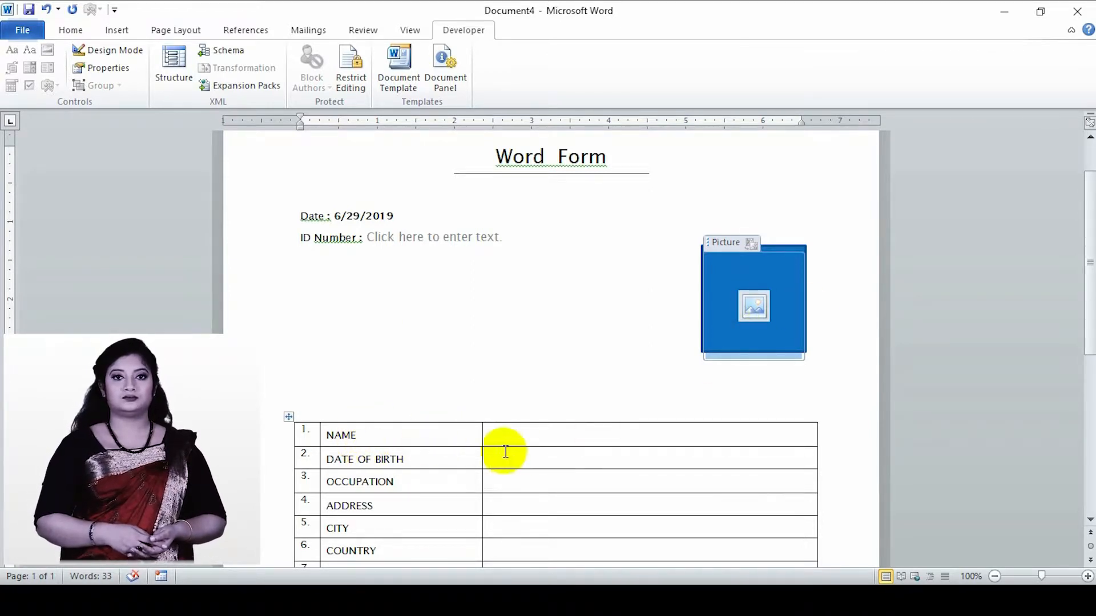
- Set the paragraph spacing before to 6 pt for all the blank answer cells in the table's third column
left_click(523, 437)
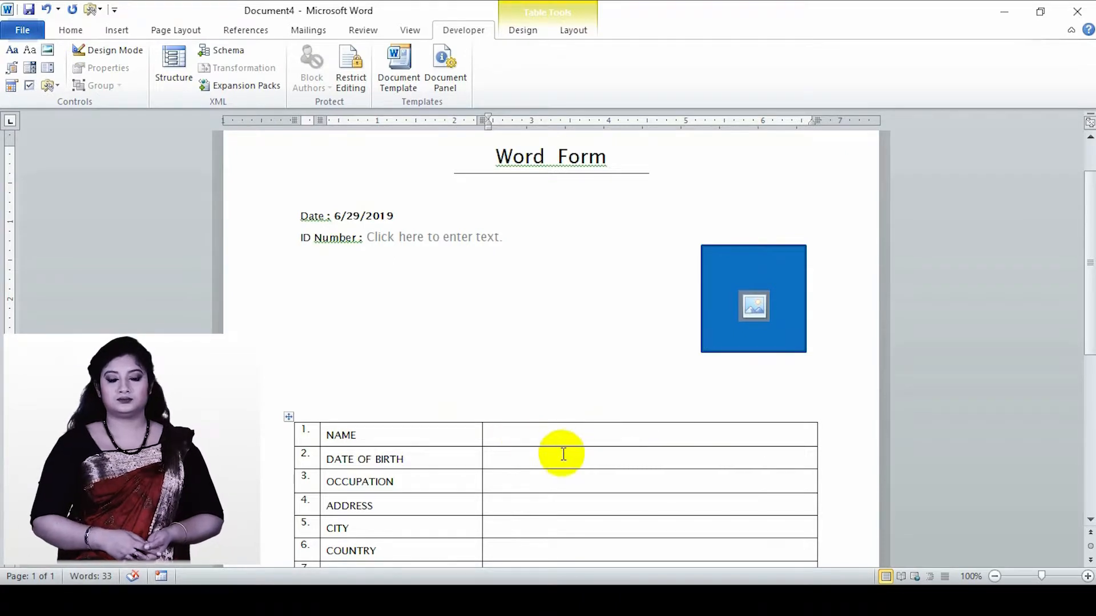
mouse_move(496, 431)
left_mouse_down()
mouse_move(570, 477)
mouse_move(665, 575)
mouse_move(652, 458)
mouse_move(673, 310)
mouse_move(701, 318)
left_mouse_up()
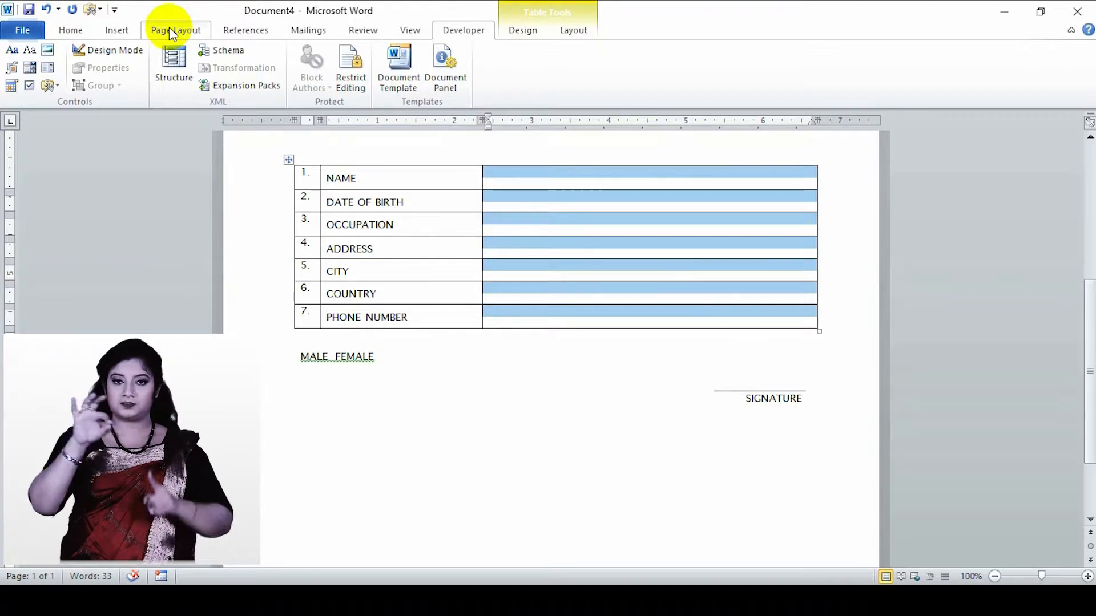
left_click(170, 29)
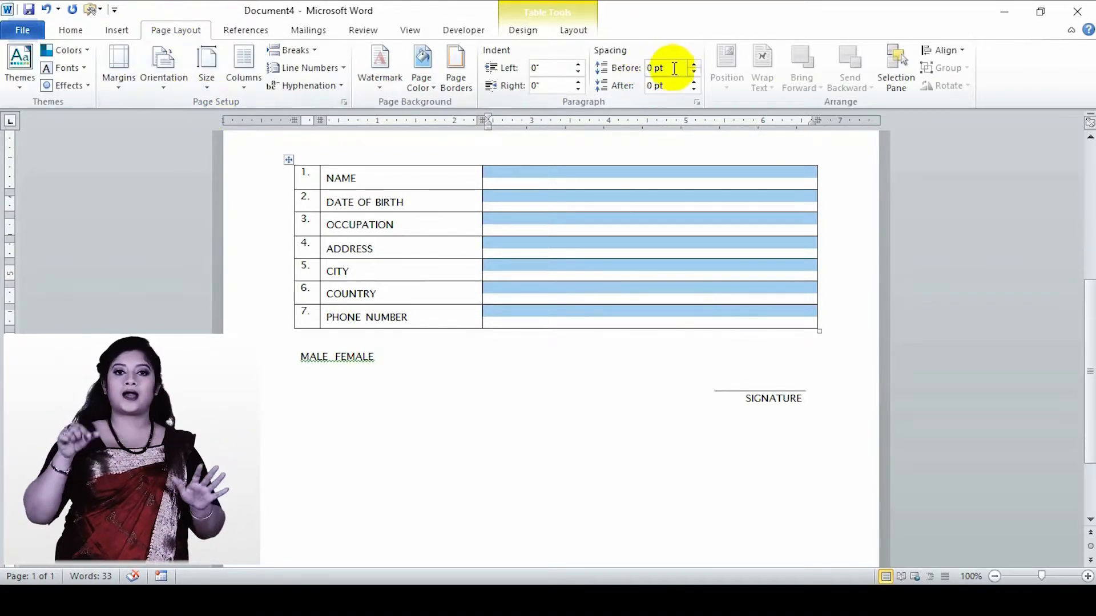
left_click(693, 64)
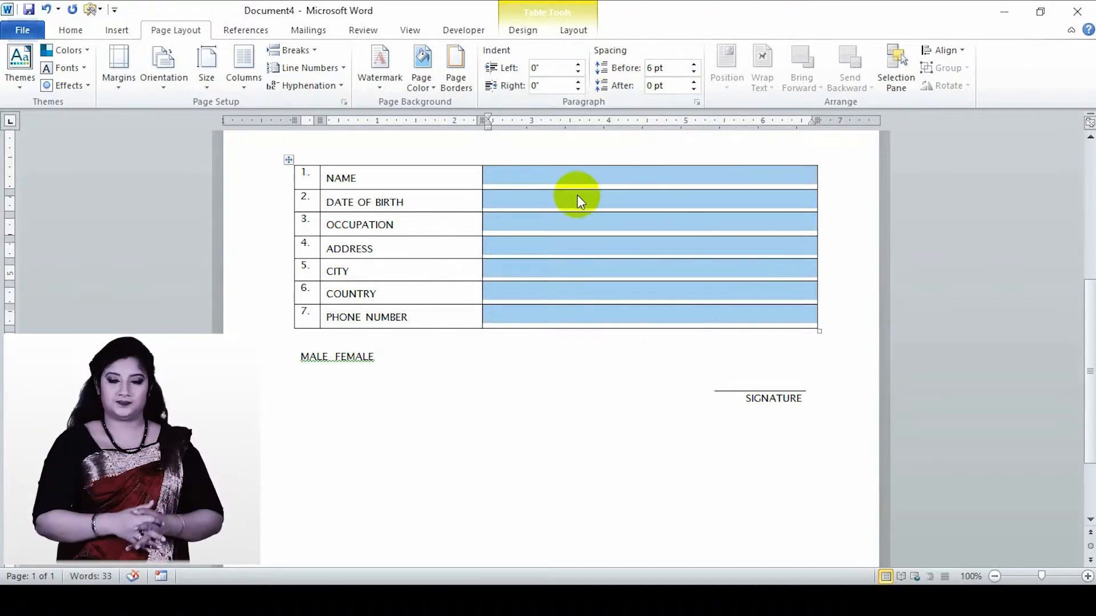
- Insert a plain text content control in the blank answer cell of the NAME row
left_click(529, 179)
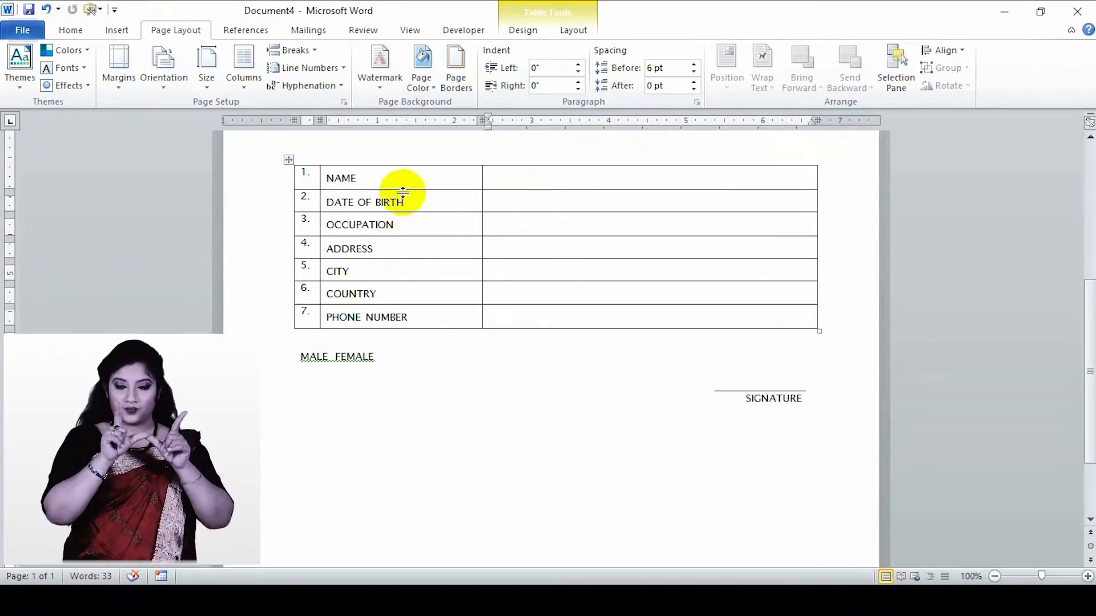
left_click(471, 33)
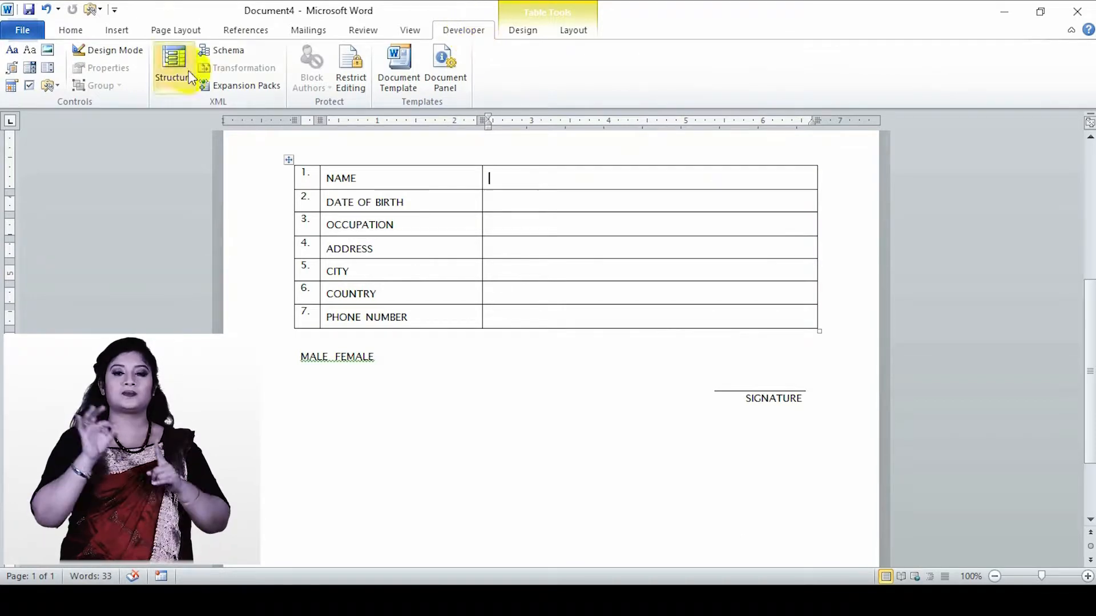
left_click(33, 47)
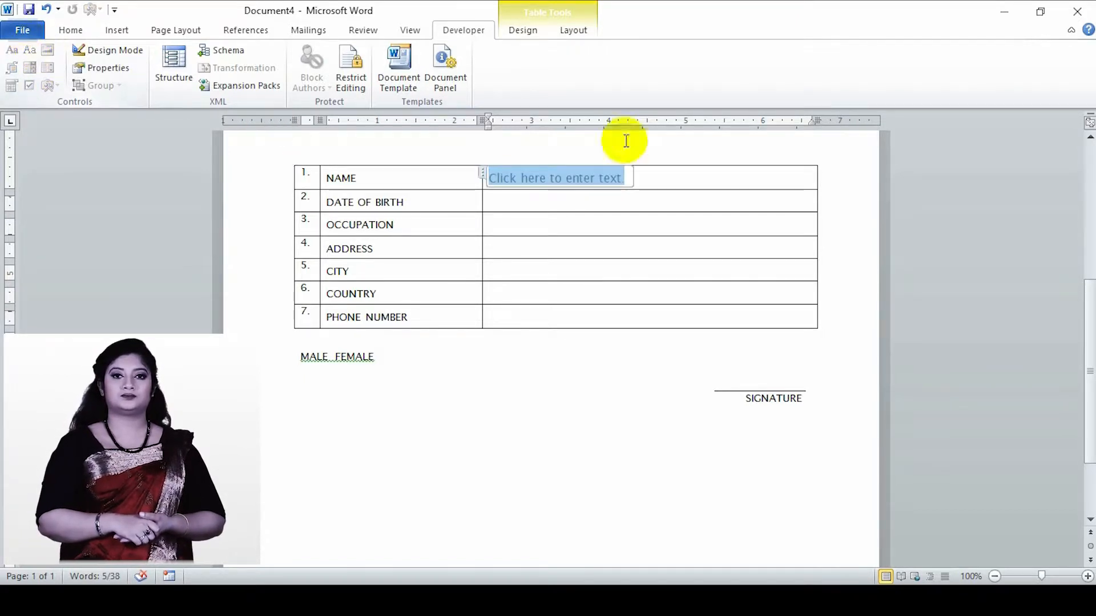
- Give the NAME row's text control the title FIRST NAME and the tag FN, and leave Design Mode
left_click(114, 52)
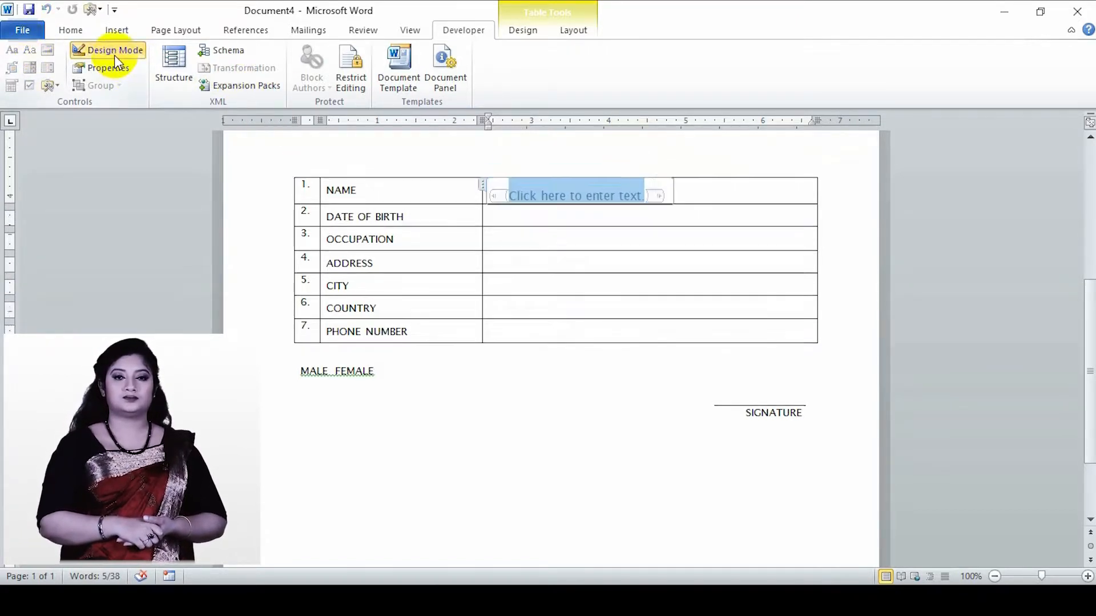
left_click(107, 69)
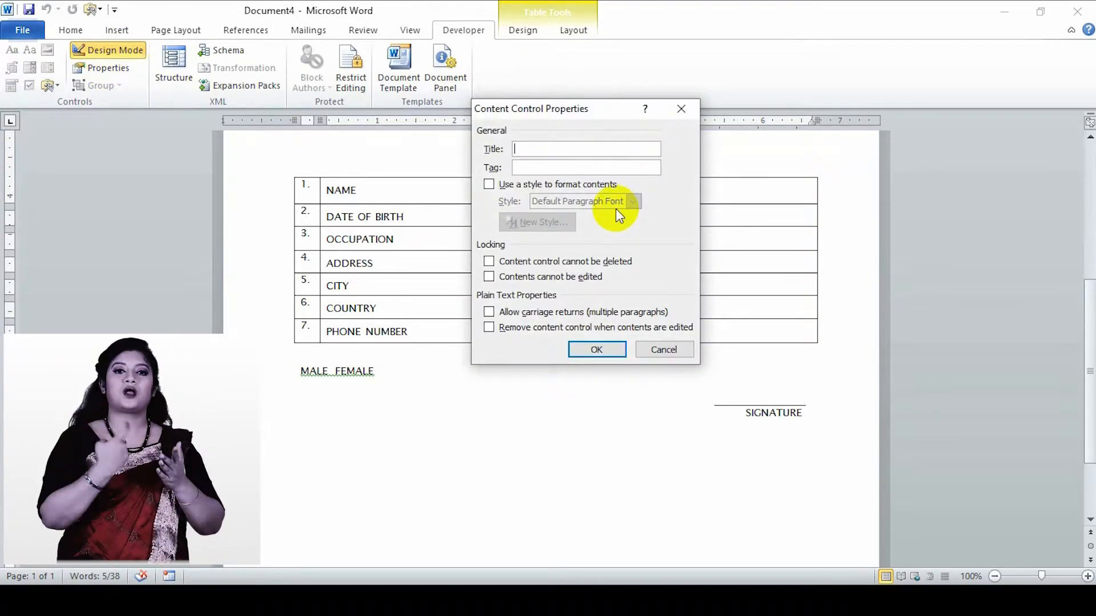
type("f")
key("BackSpace")
type("FIRS")
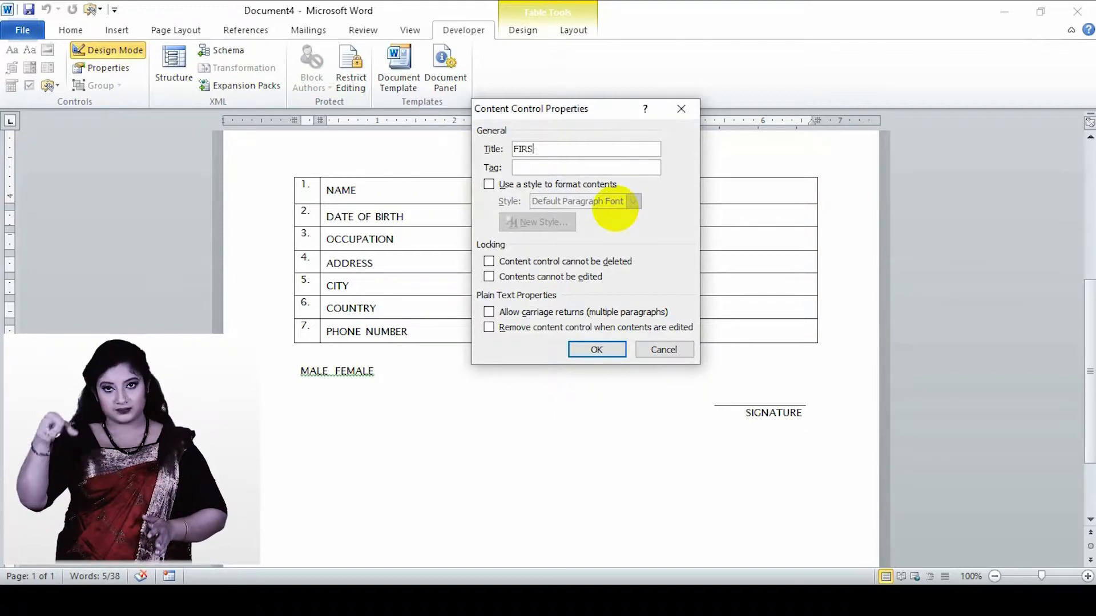
type("T NAME")
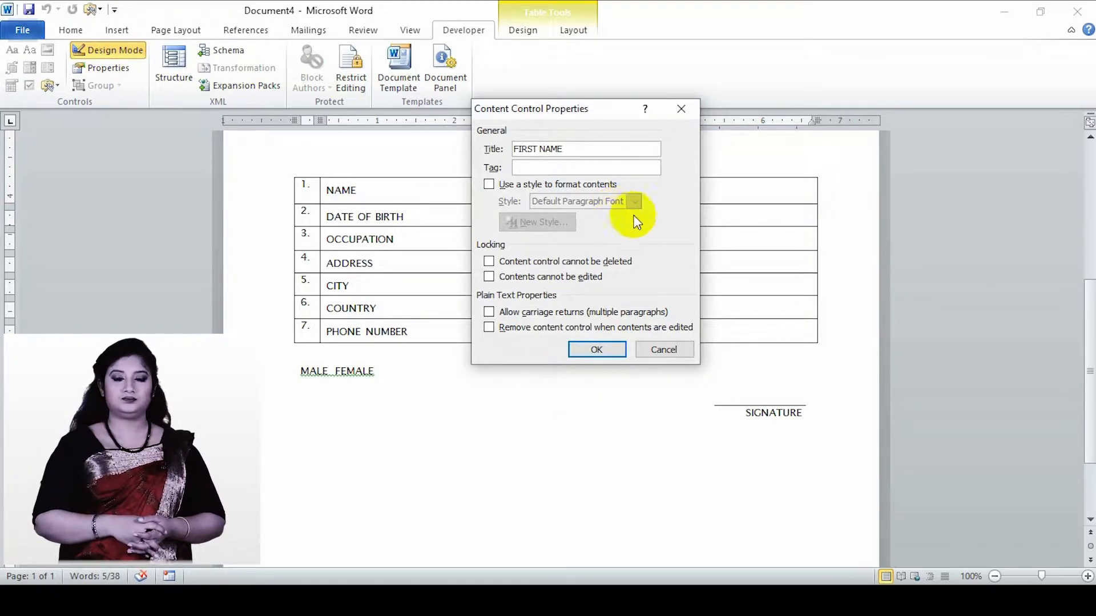
left_click(593, 168)
type("FN")
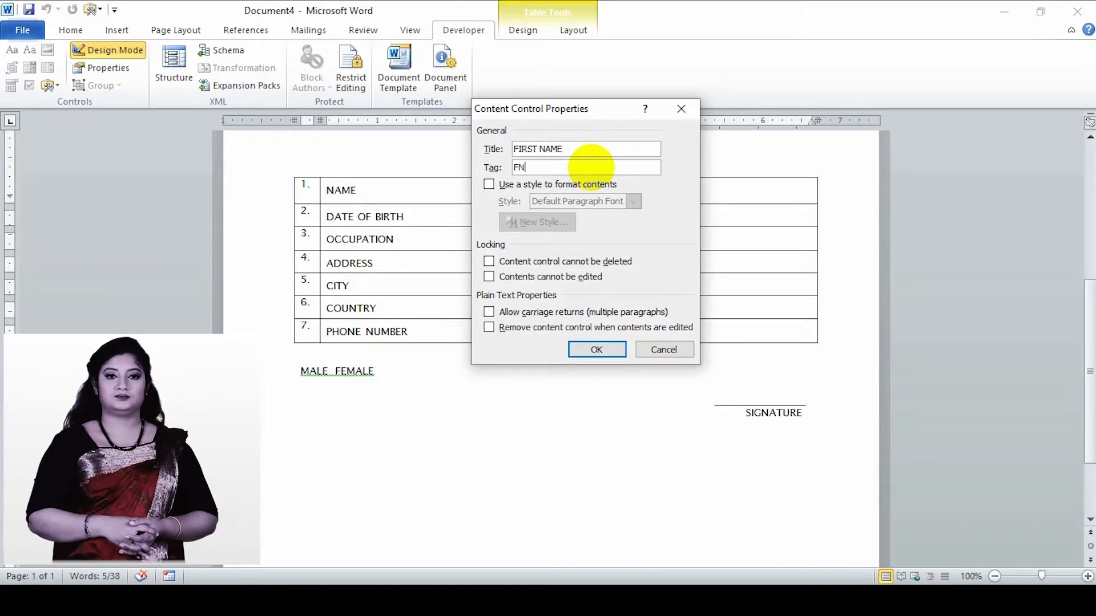
left_click(596, 349)
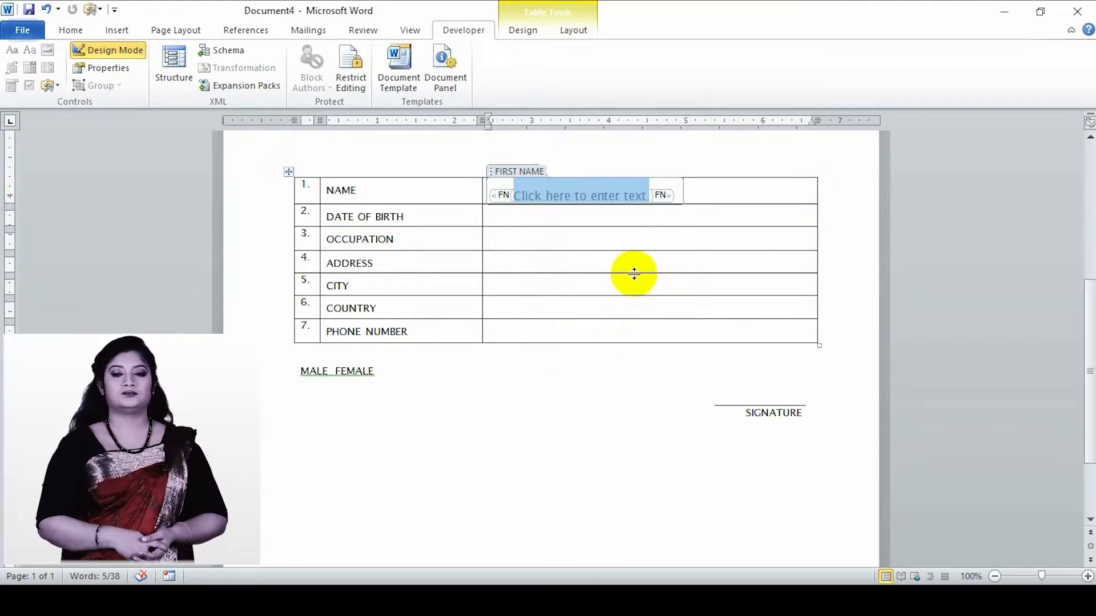
left_click(122, 50)
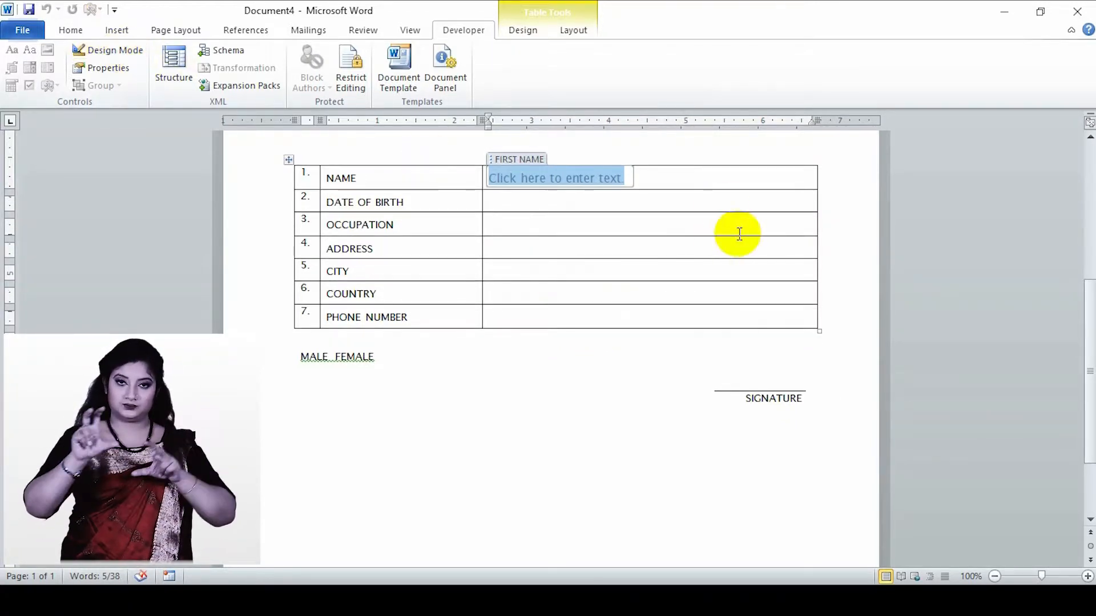
- Add a second plain text content control beside the first in the NAME row, with title LAST NAME and tag LN
left_click(674, 180)
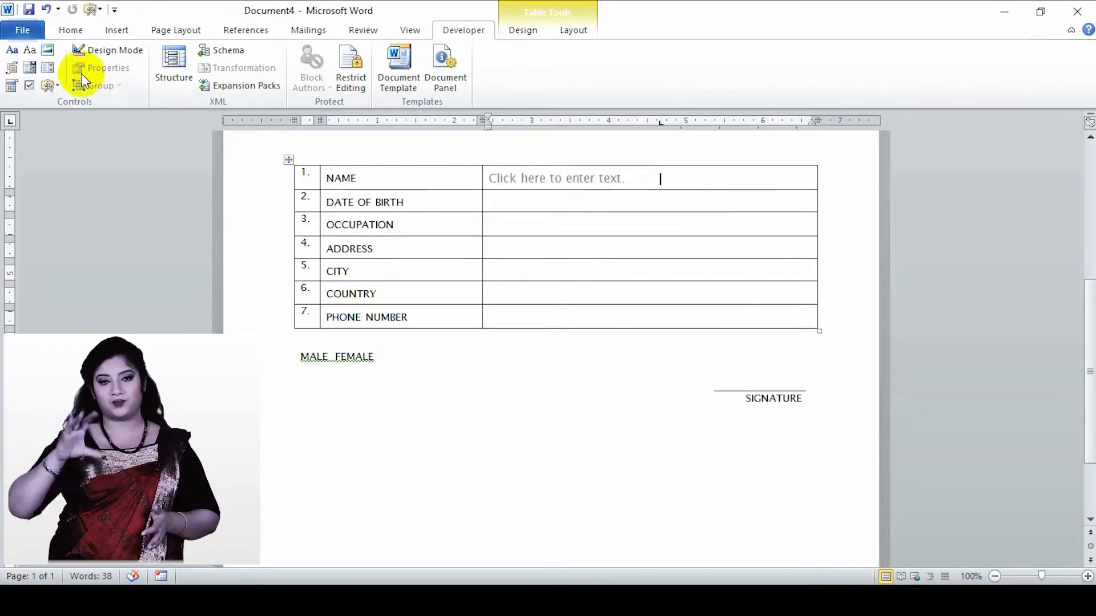
left_click(27, 50)
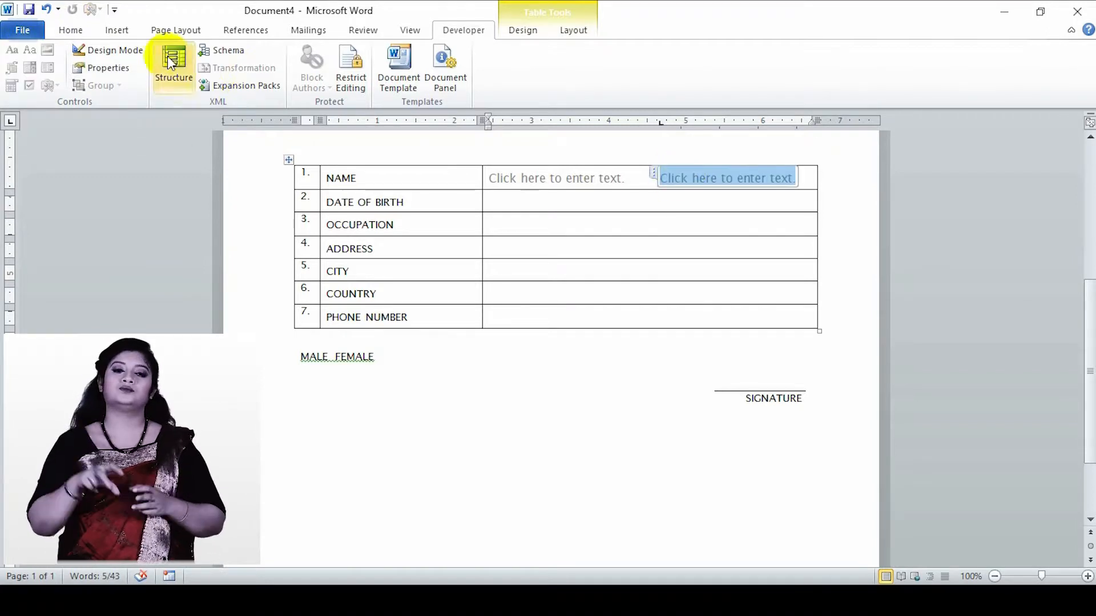
left_click(123, 54)
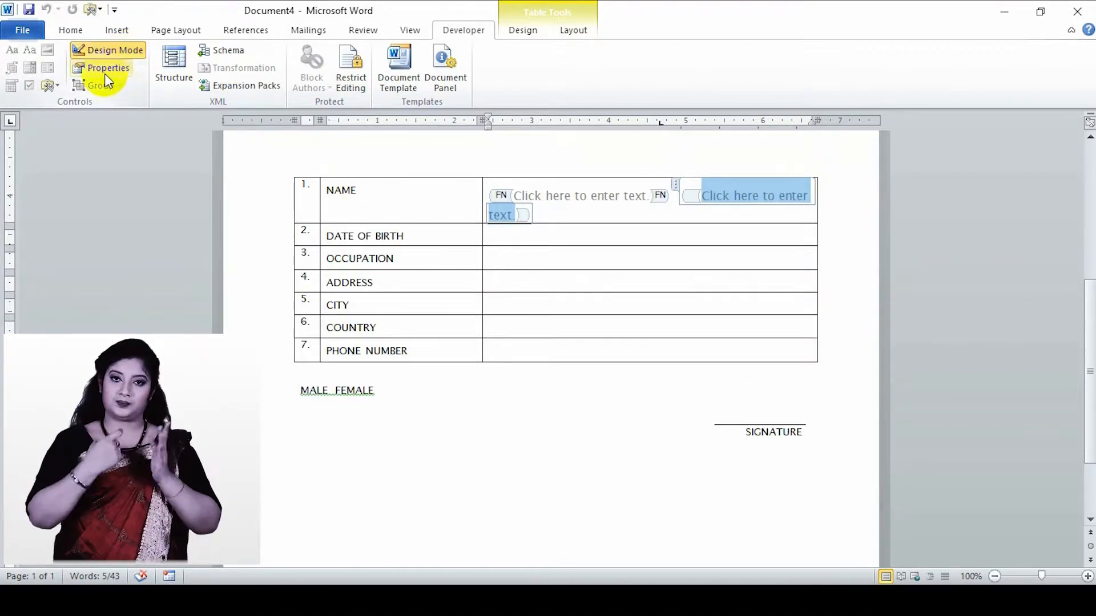
left_click(104, 70)
left_click(523, 150)
type("LAST NAME")
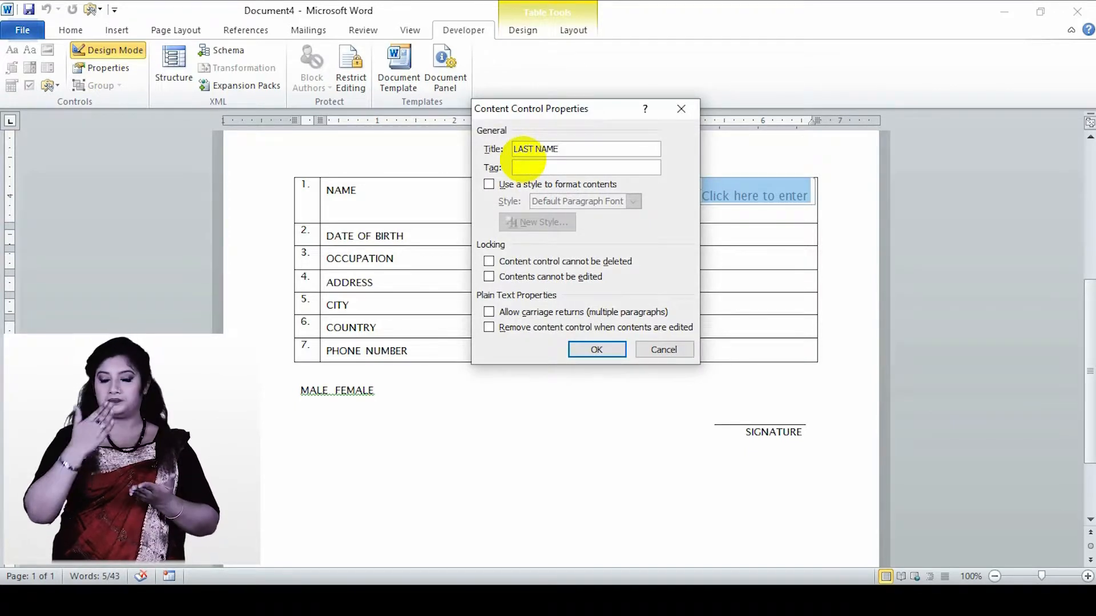
type("LN")
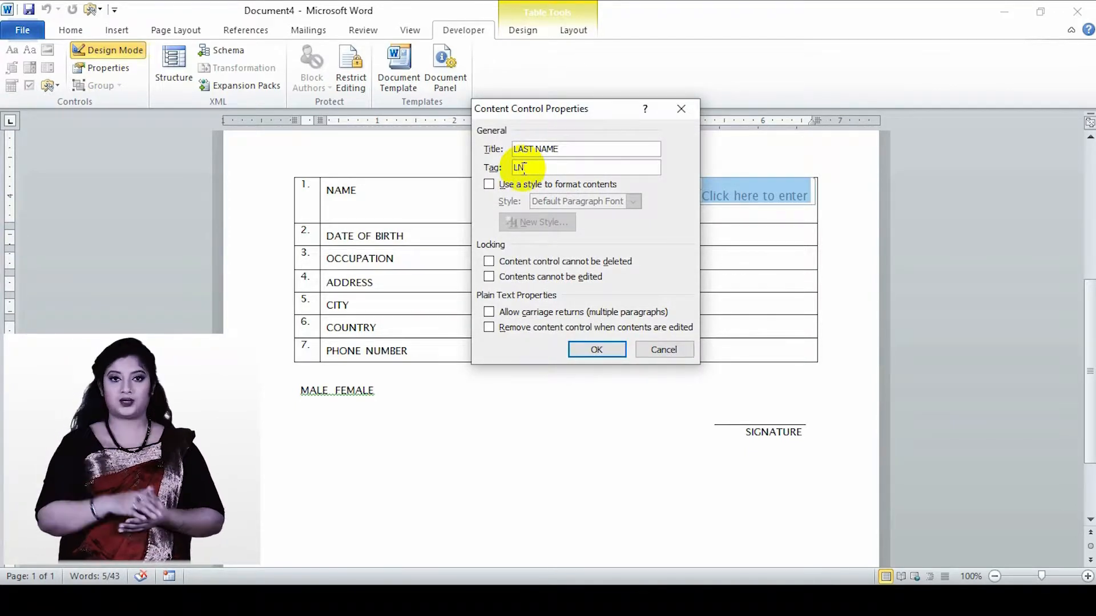
left_click(588, 350)
left_click(116, 50)
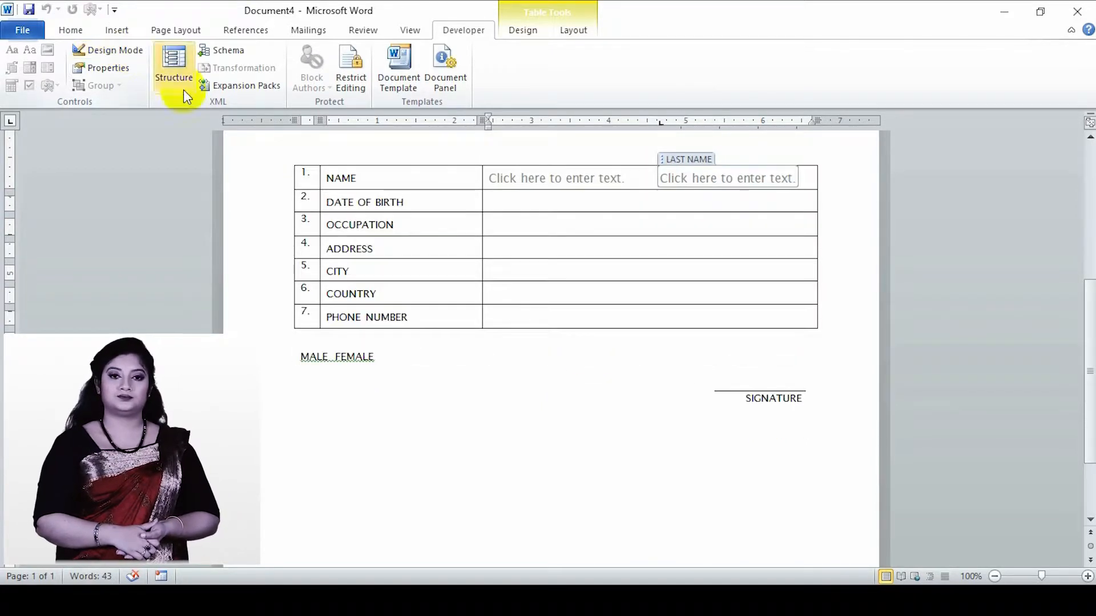
- Insert a date picker content control in the DATE OF BIRTH row and check its drop-down calendar
left_click(571, 203)
left_click(12, 85)
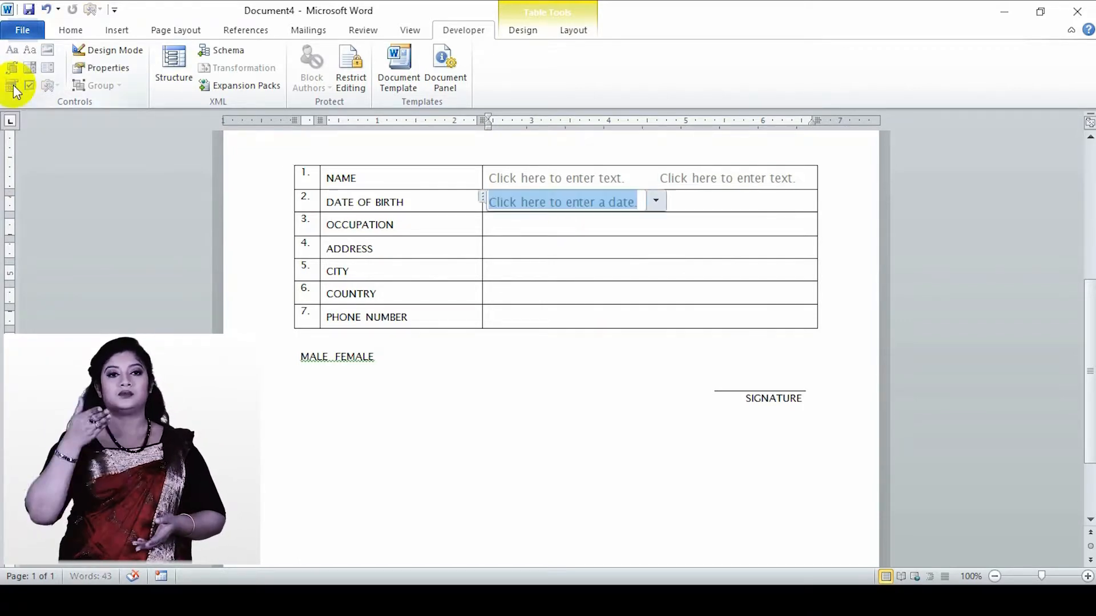
left_click(656, 200)
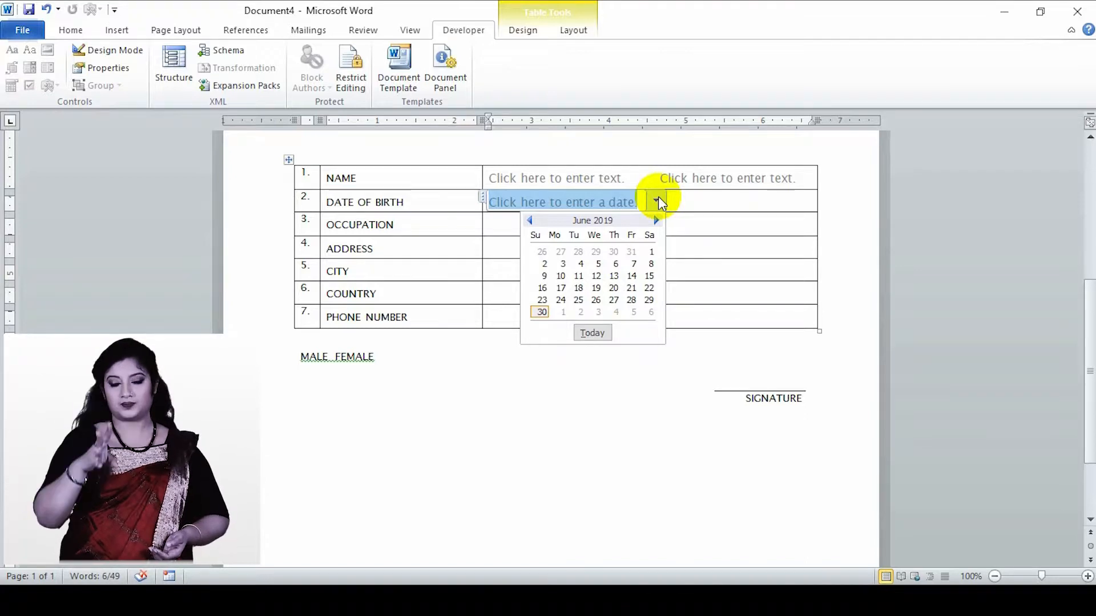
left_click(658, 200)
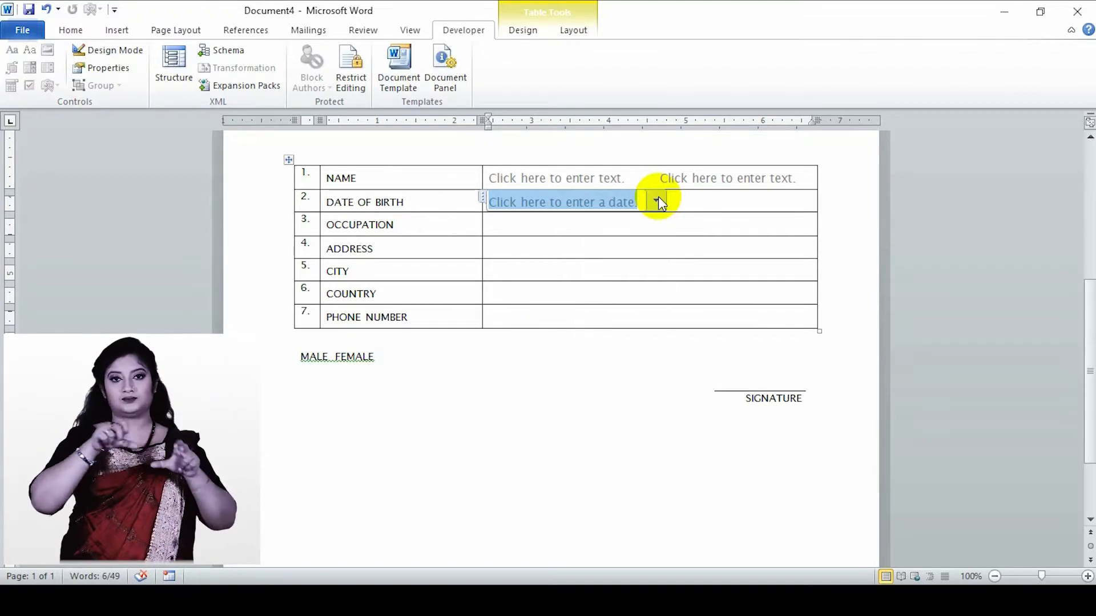
- Give the DATE OF BIRTH row's date picker the title DATE OF BIRTH and the tag BIRTHDAY, and leave Design Mode
left_click(108, 53)
left_click(116, 72)
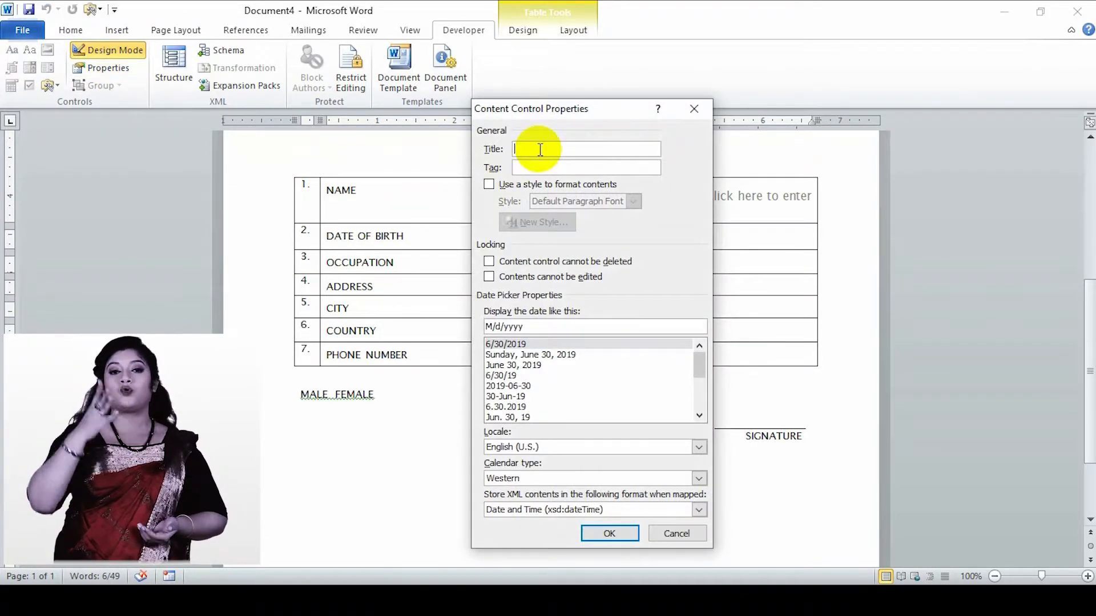
type("BIR")
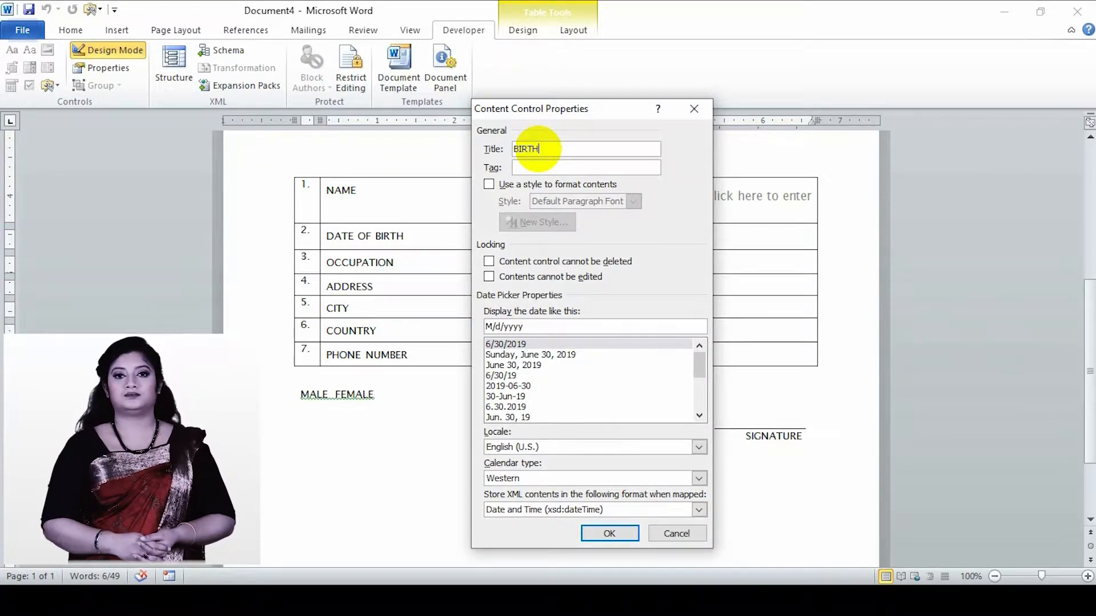
type("TH")
key("BackSpace")
key("BackSpace")
key("BackSpace")
key("BackSpace")
key("BackSpace")
type("DATE OF")
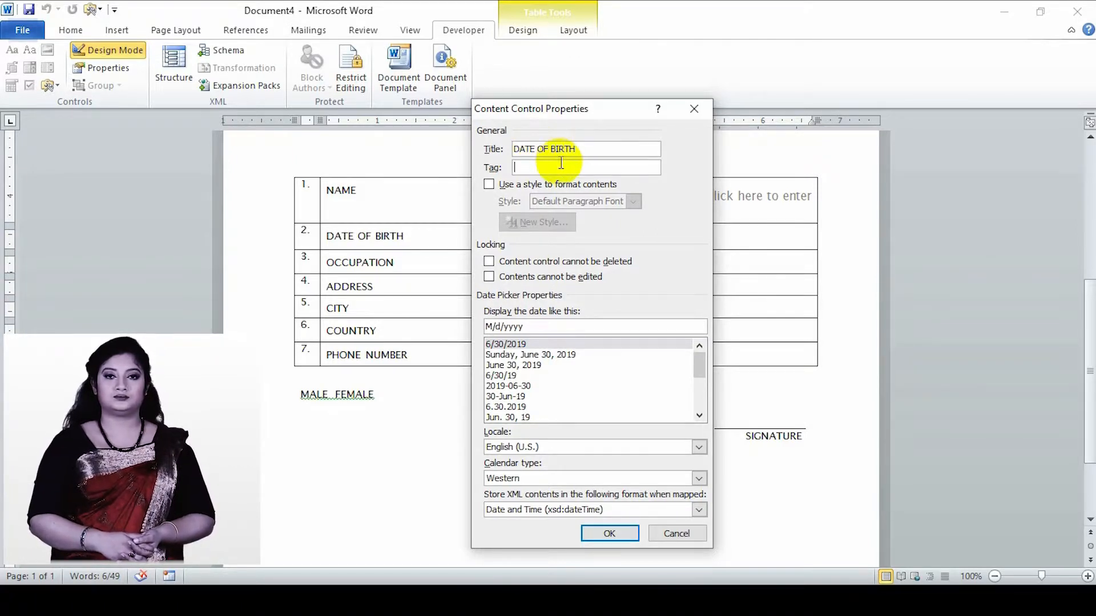
type("BIRTHDAY")
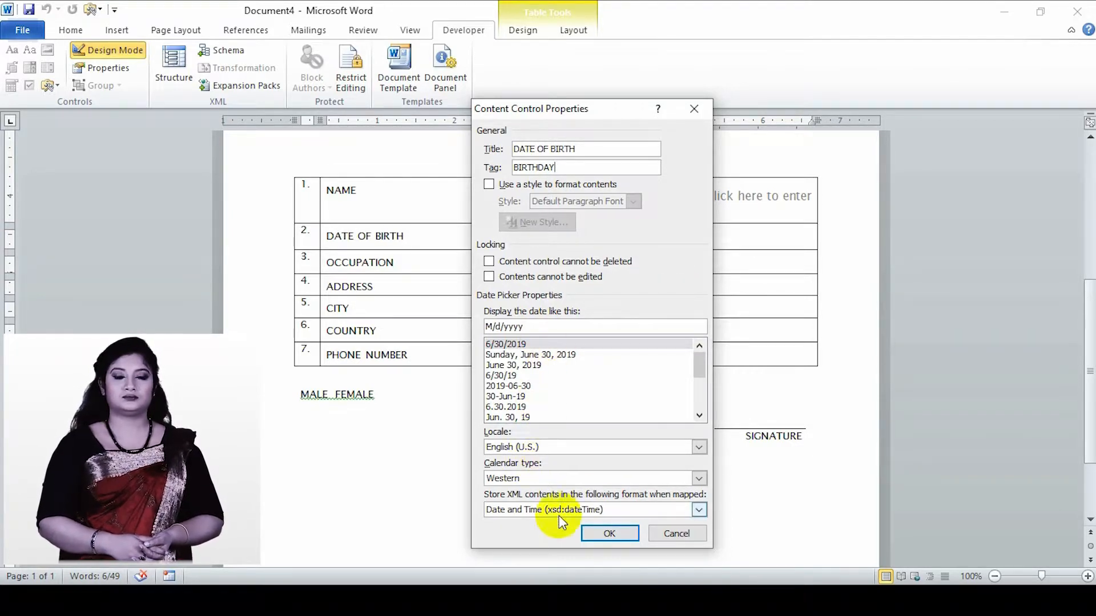
left_click(609, 533)
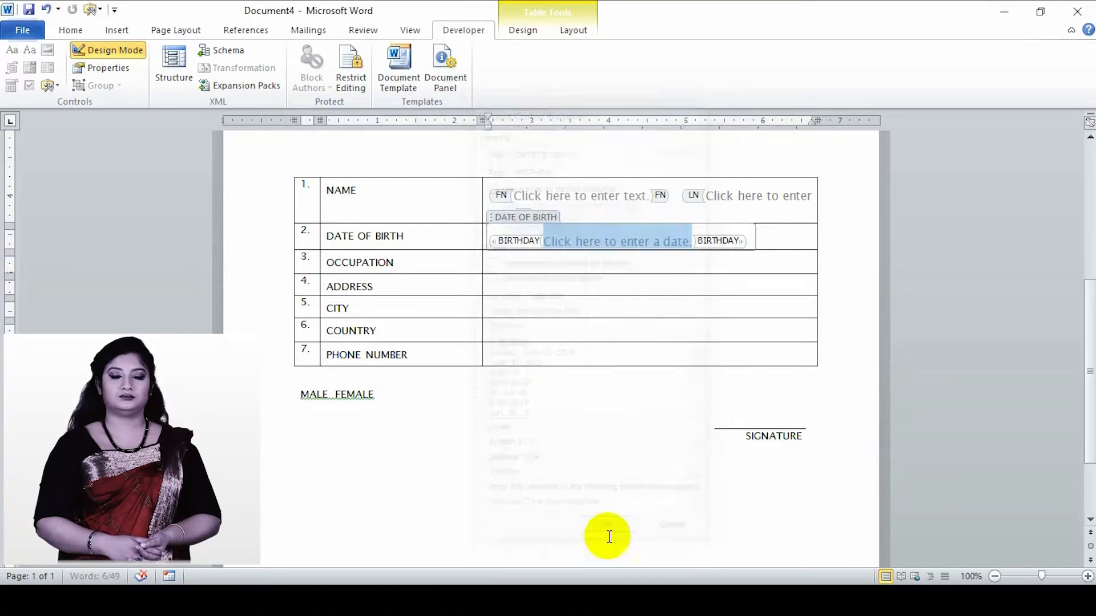
left_click(129, 50)
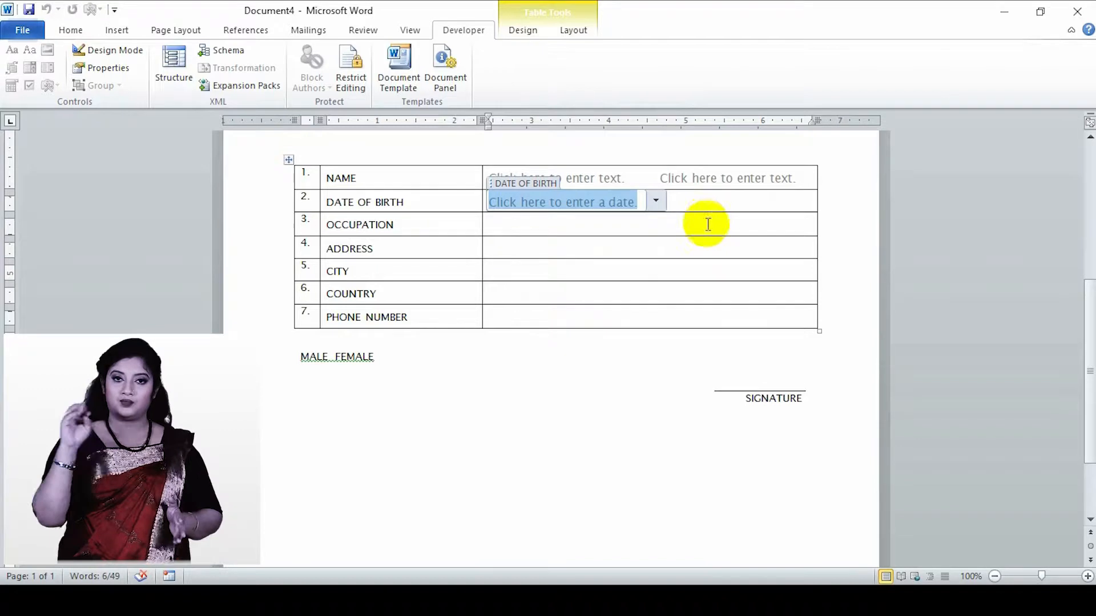
- Check the titled date picker in the DATE OF BIRTH row by opening and closing its calendar
left_click(586, 228)
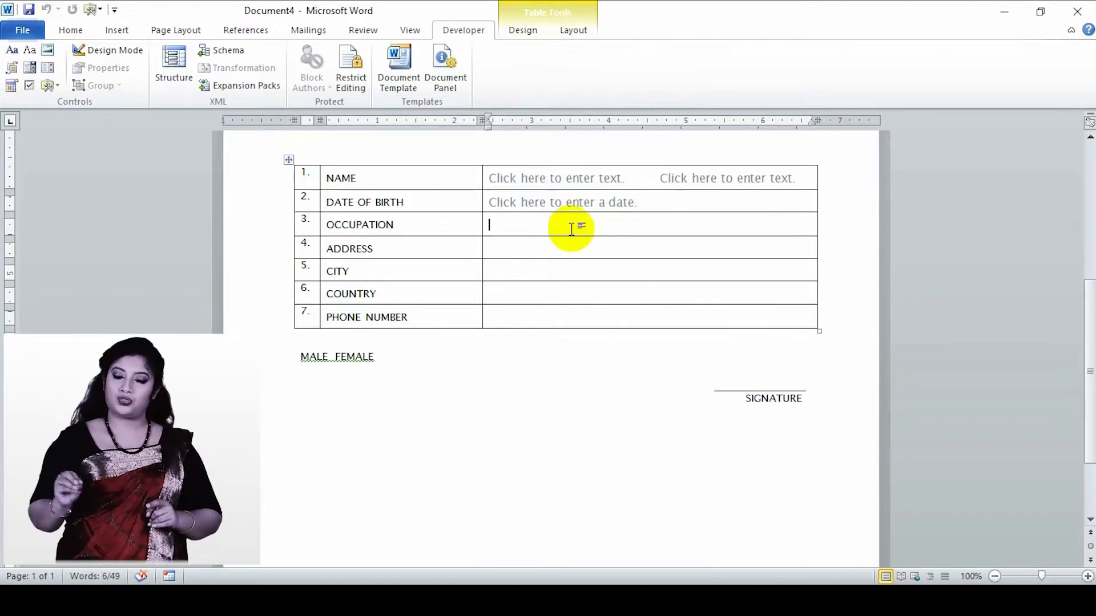
left_click(645, 202)
left_click(657, 200)
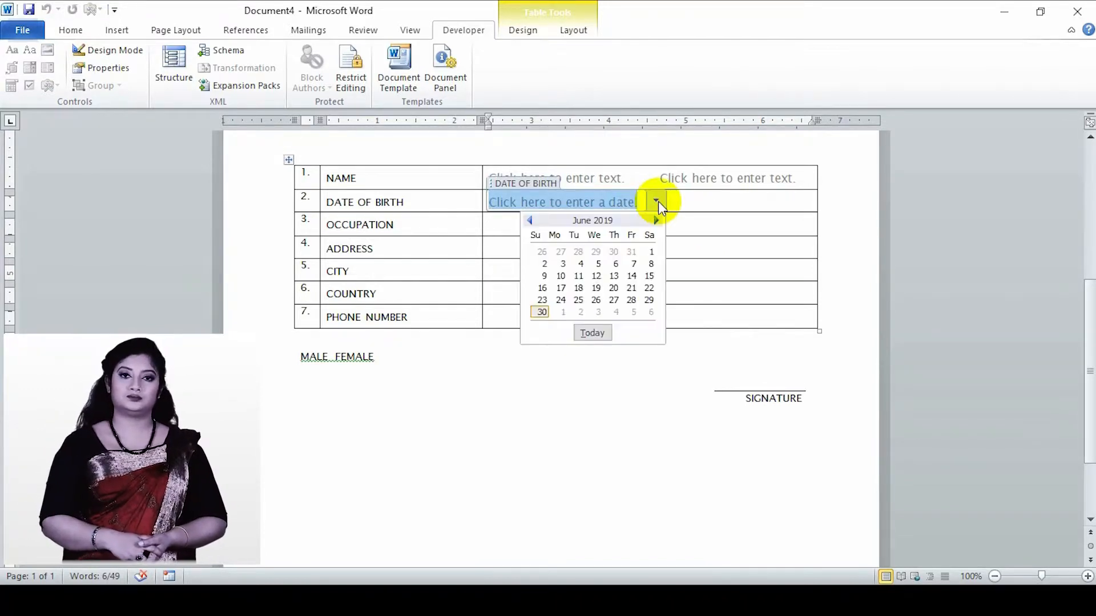
left_click(701, 203)
- Insert a drop-down list content control in the OCCUPATION row with the title DROPDOWN STYLE and the tag DS
left_click(509, 228)
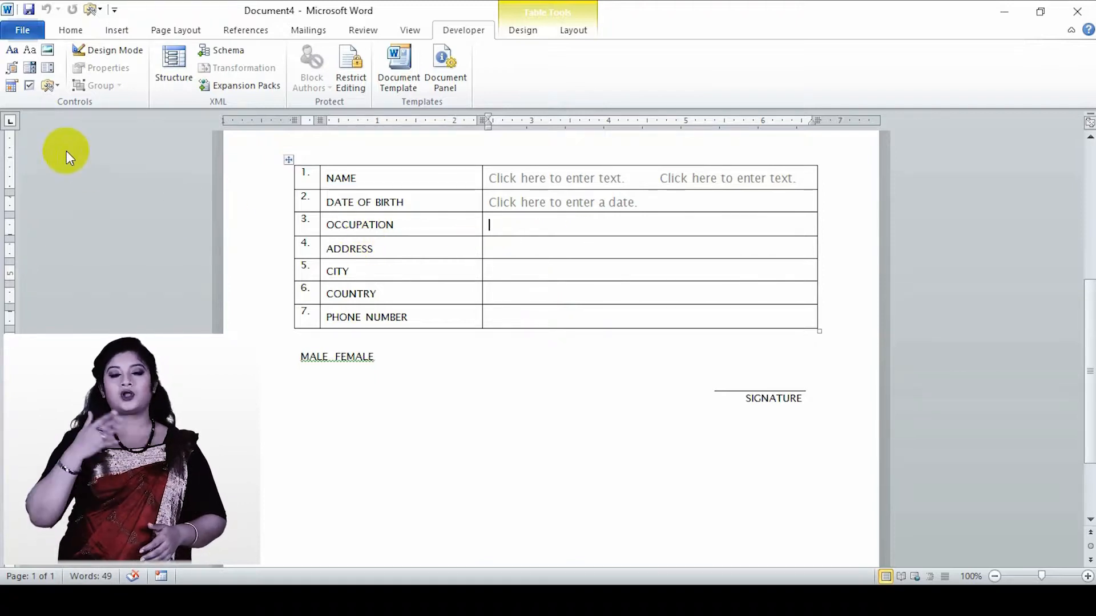
left_click(53, 73)
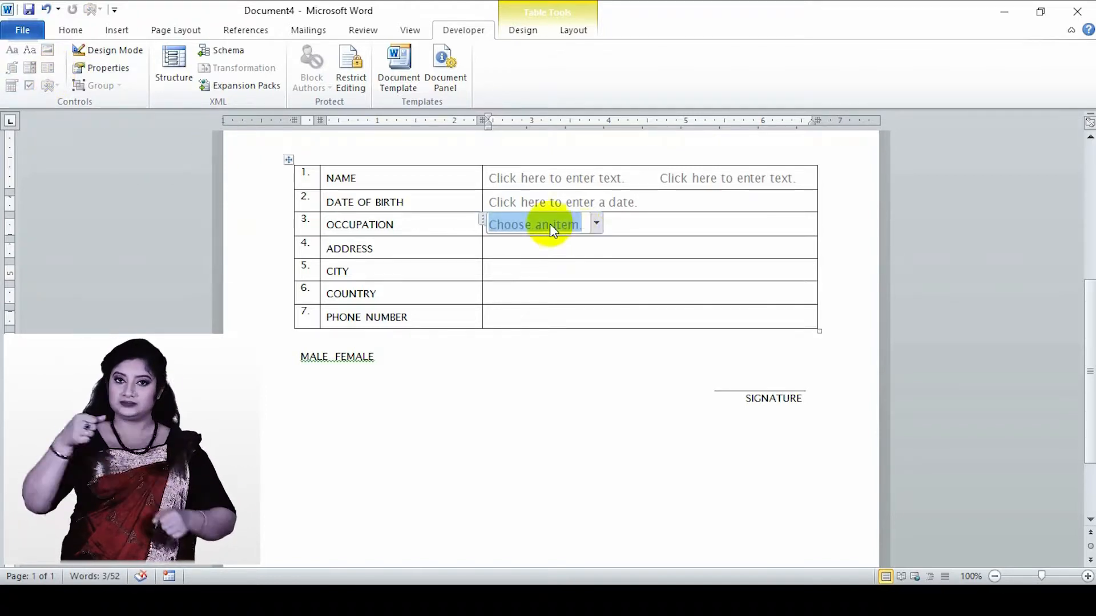
left_click(114, 68)
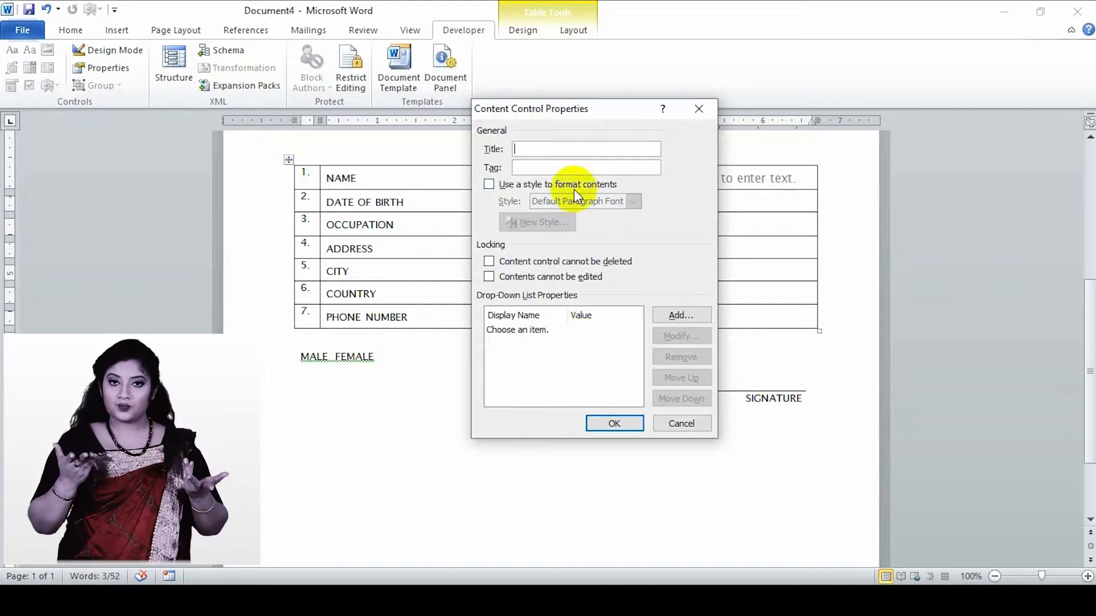
left_click(570, 148)
type("D")
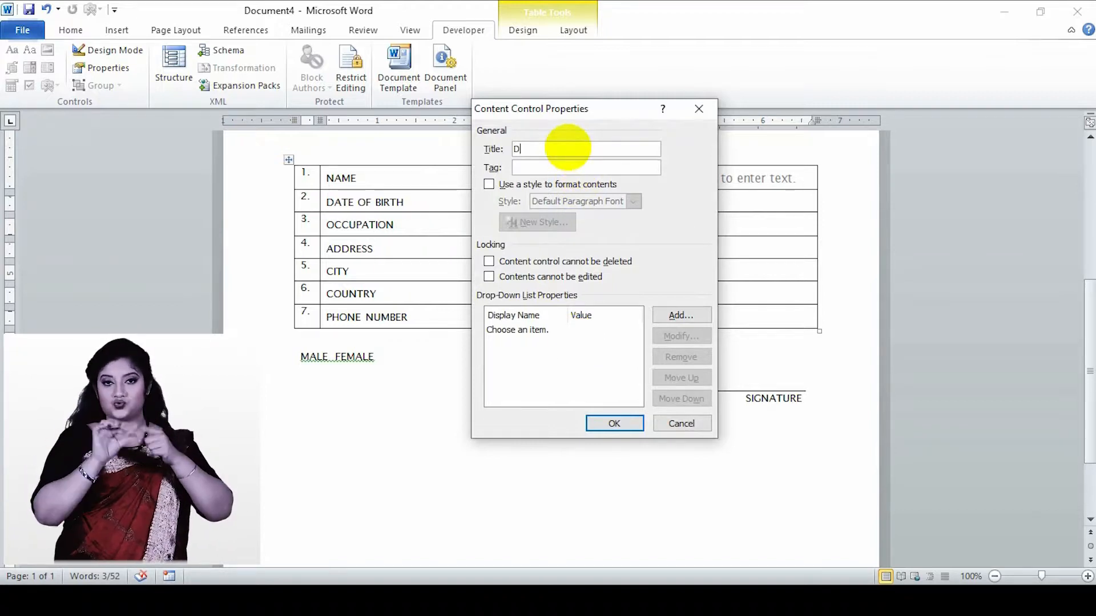
type("ROPDOWN STYLE")
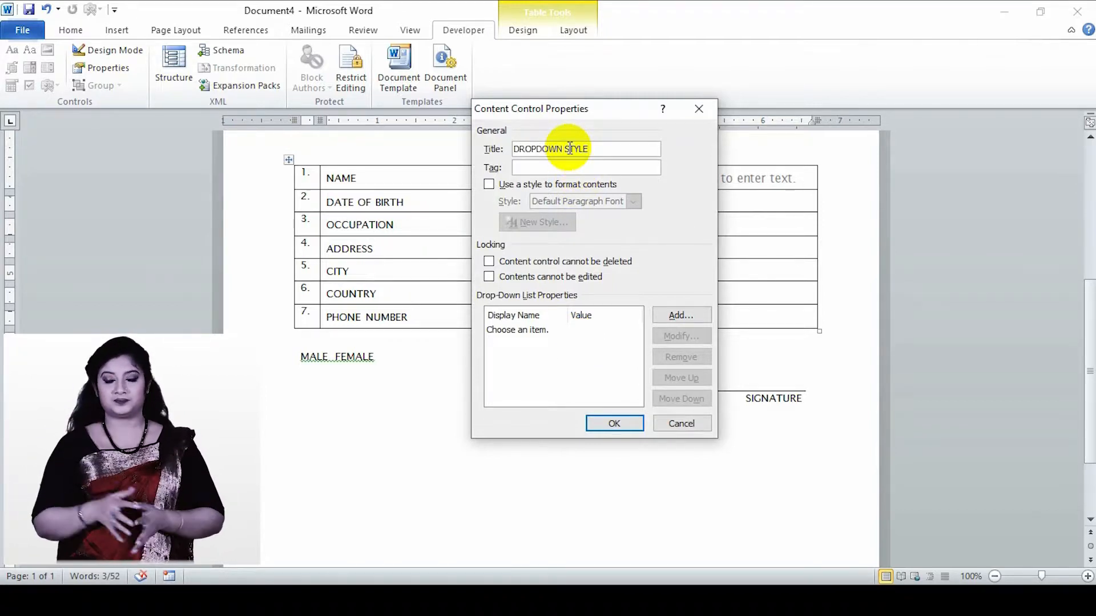
left_click(559, 166)
type("DS")
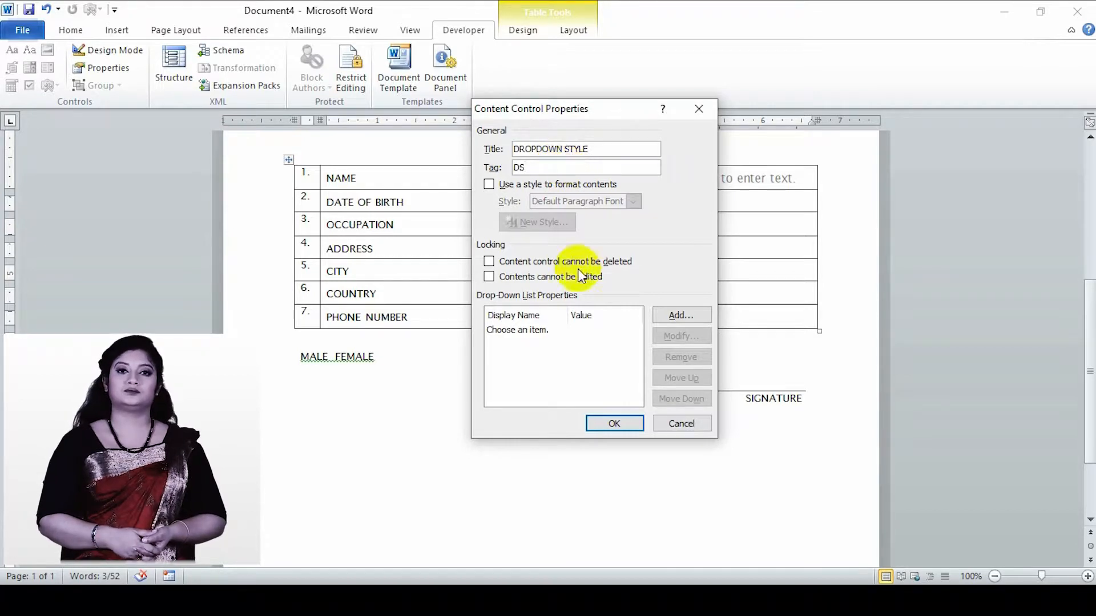
- Change the list's "Choose an item." entry to display name STUDENT and value STUDENT
left_click(622, 331)
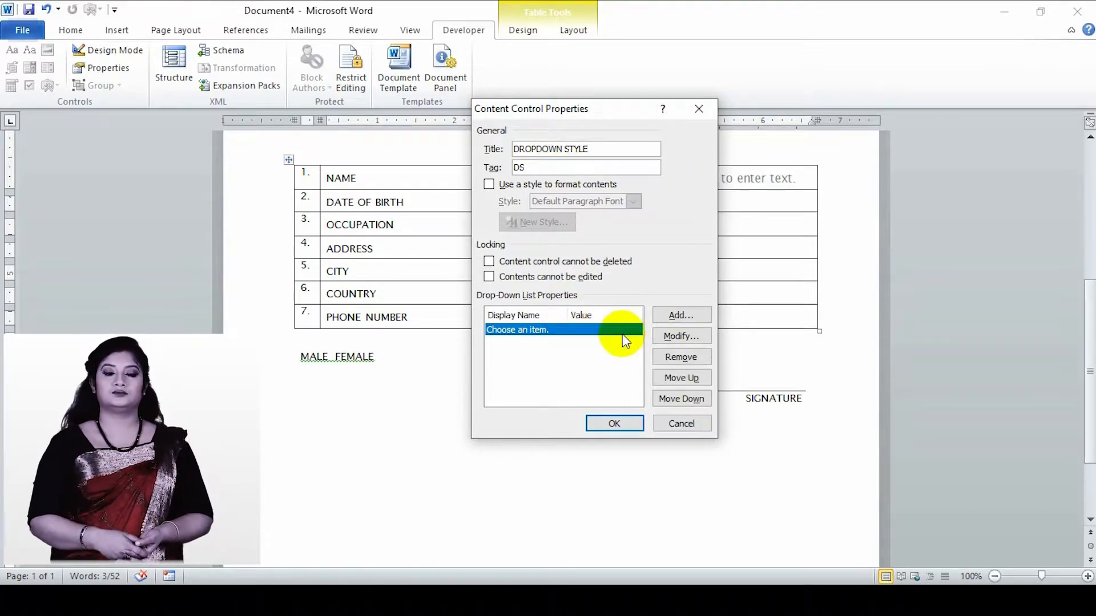
left_click(683, 336)
left_click(526, 262)
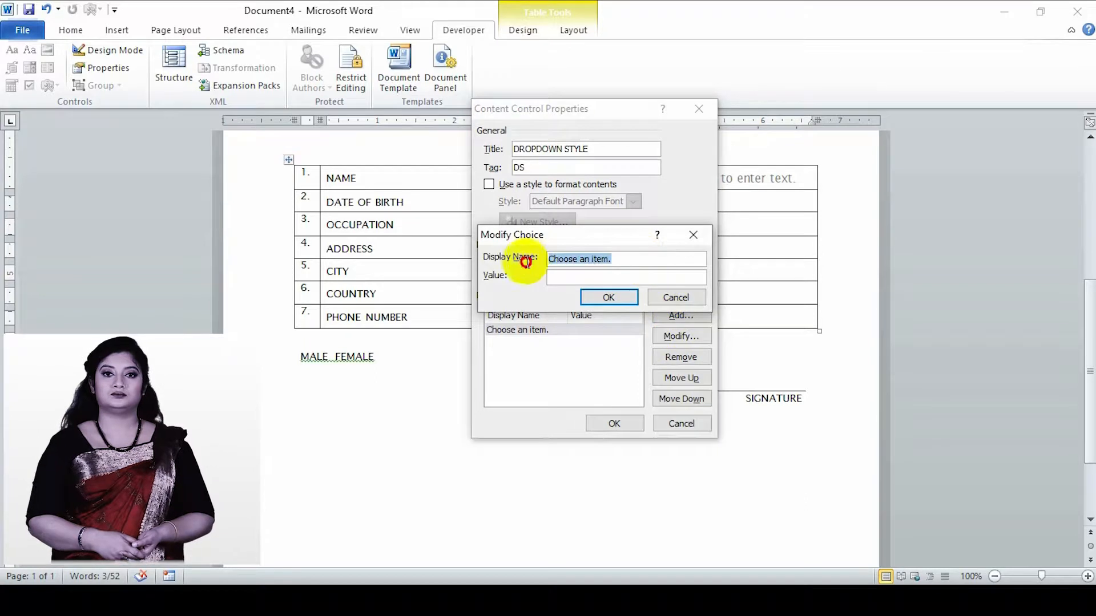
type("STUDENT")
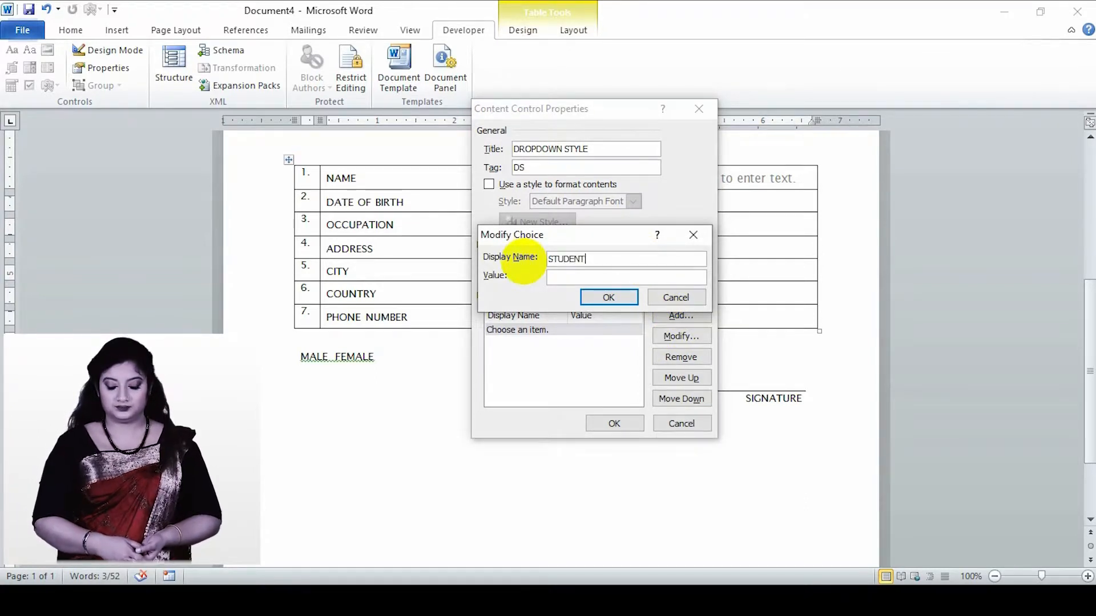
type("STUDENT")
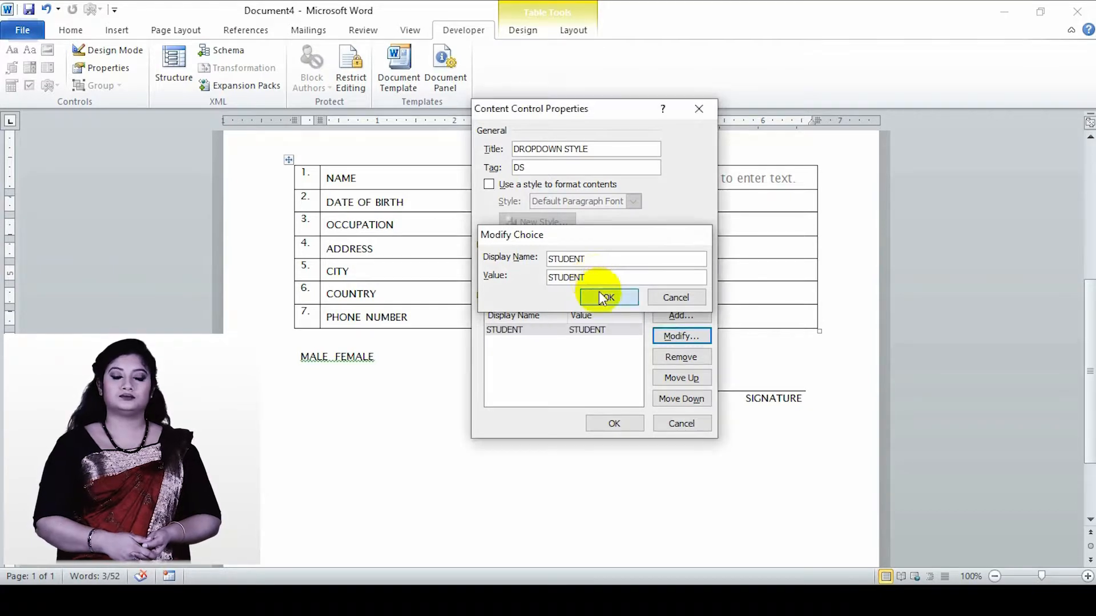
left_click(607, 297)
- Add the choices SERVICE HOLDER and HOUSEWIFE to the OCCUPATION drop-down list and apply its properties
left_click(687, 316)
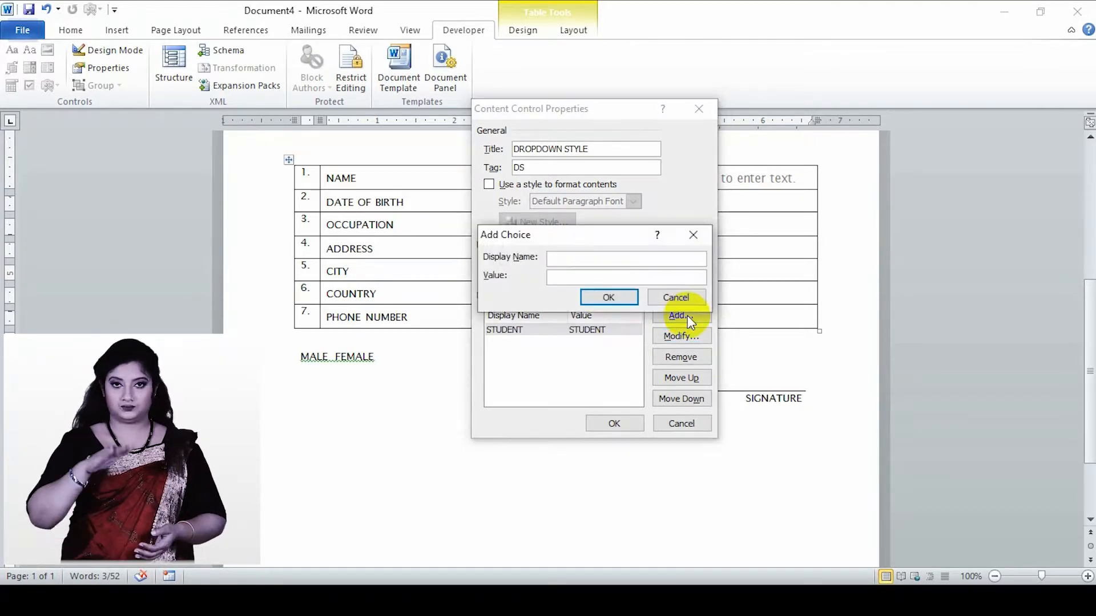
type("SE")
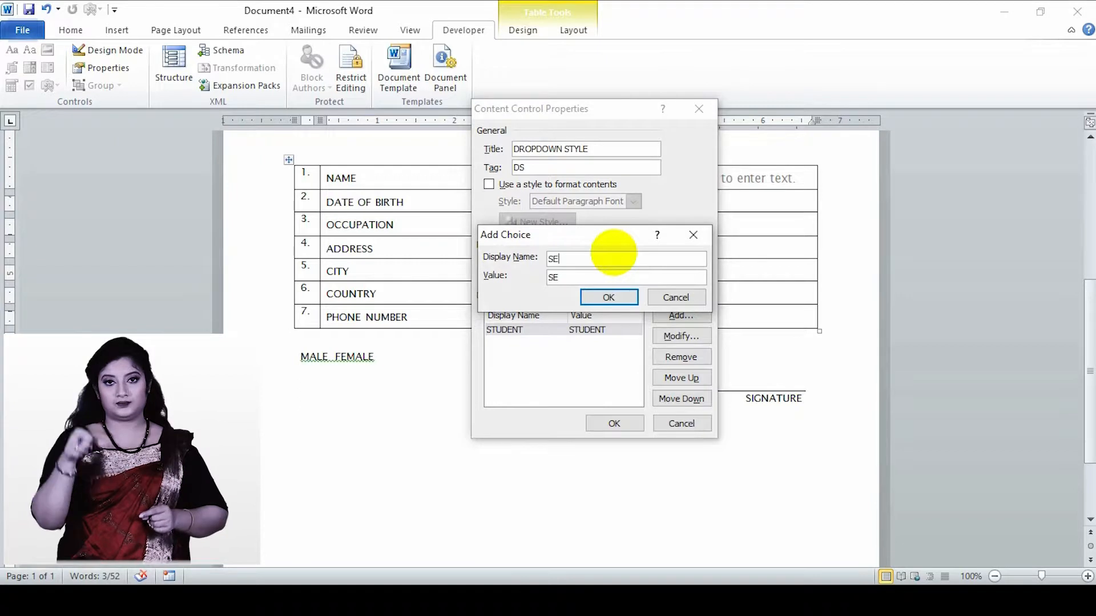
type("RVICE HOLDER")
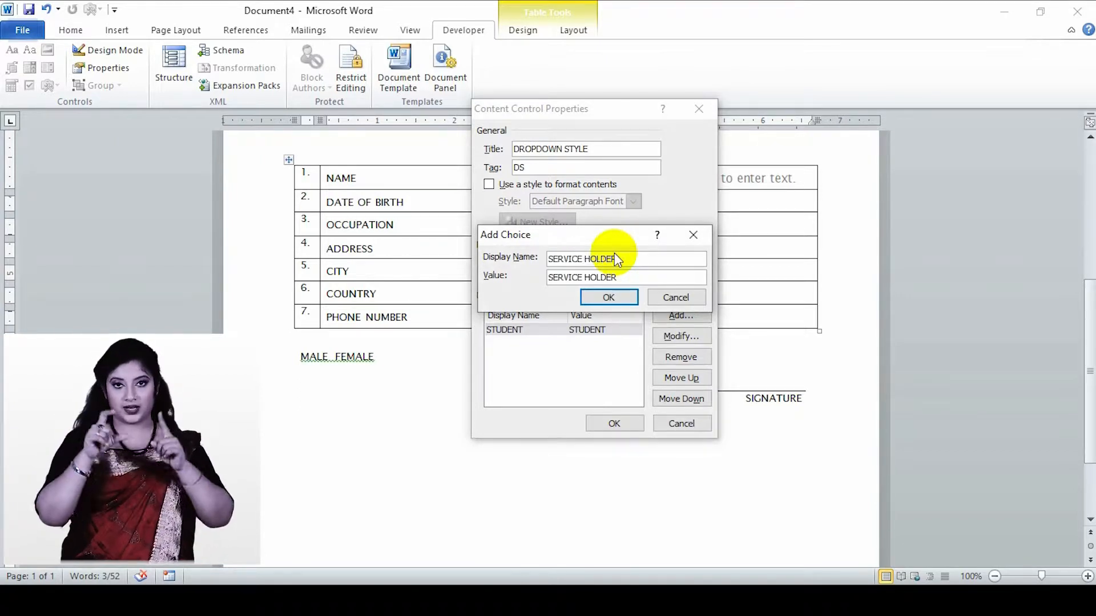
left_click(615, 298)
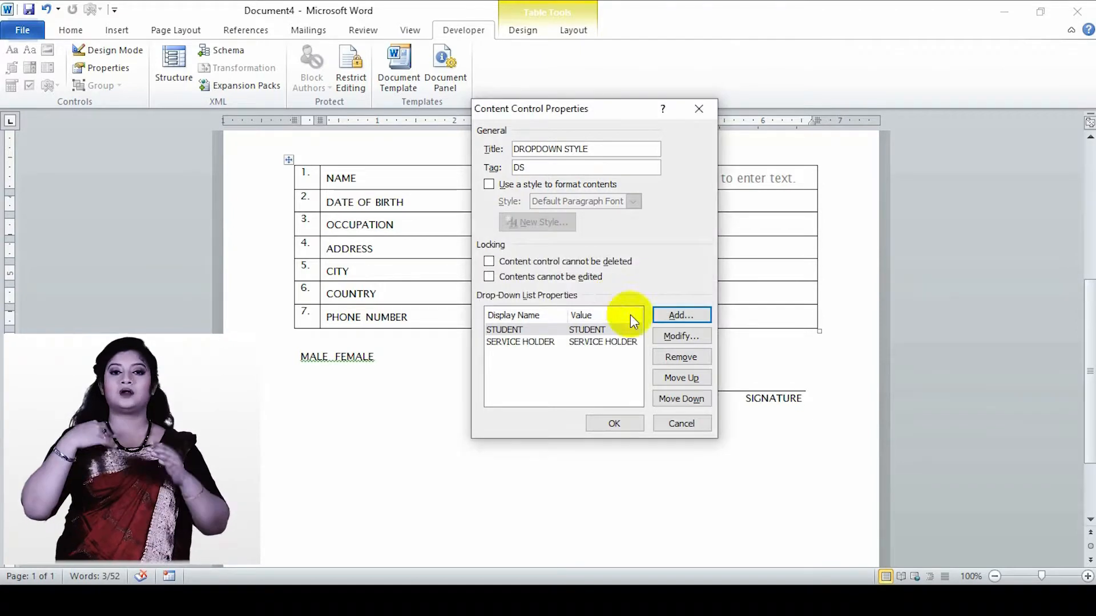
left_click(677, 315)
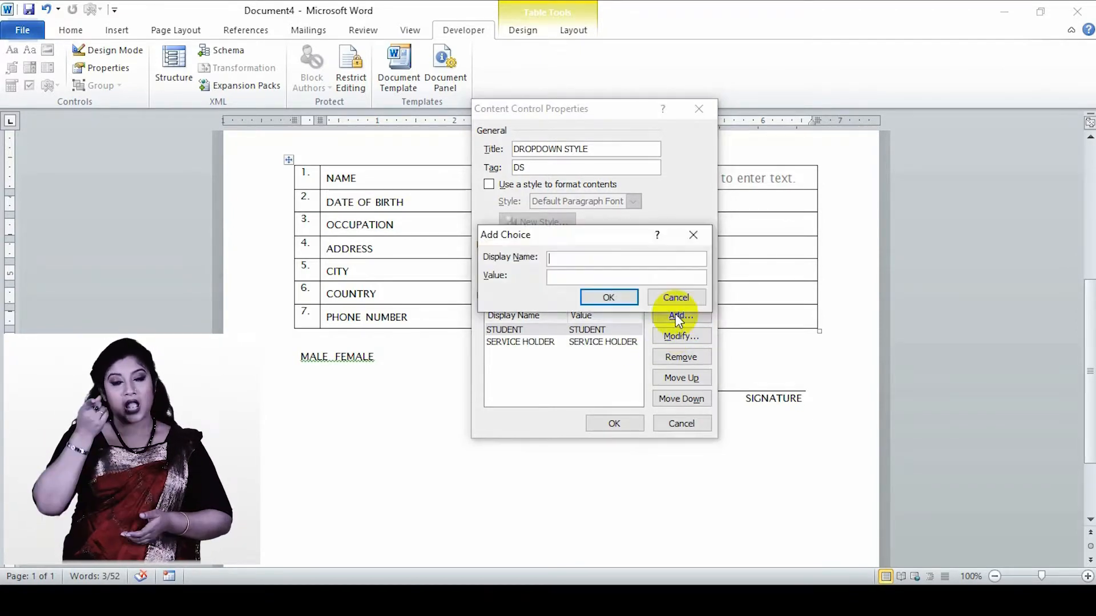
type("HOUS")
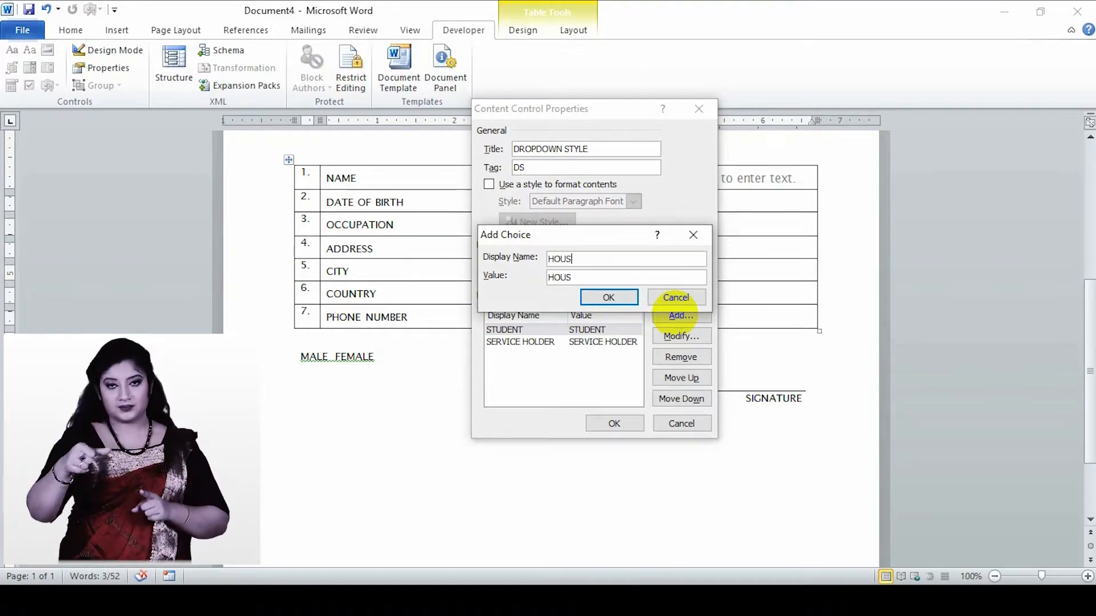
type("EWIFE")
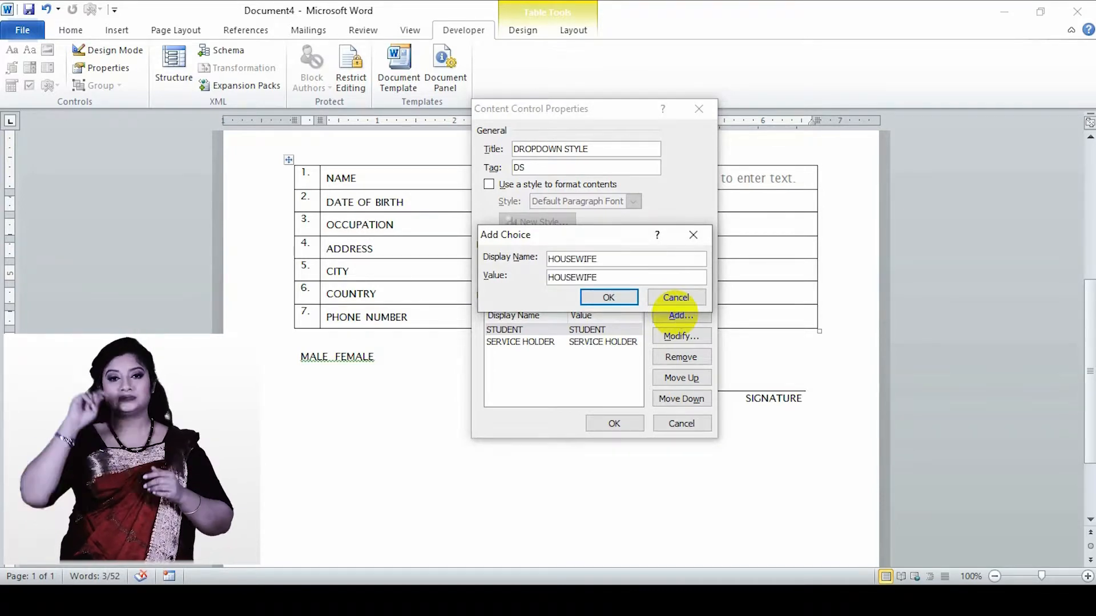
left_click(621, 297)
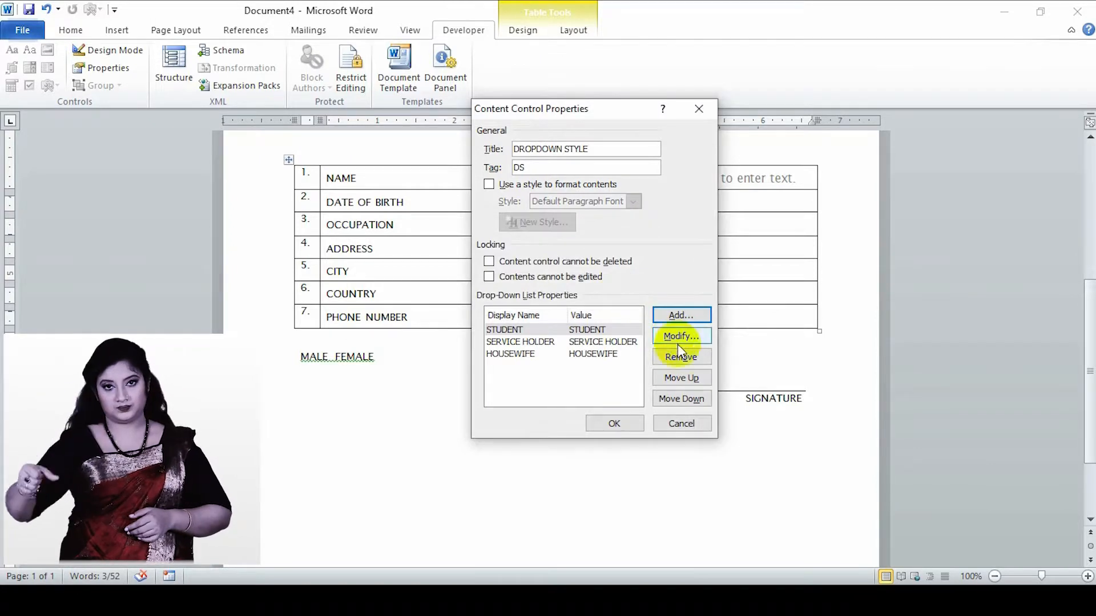
left_click(614, 424)
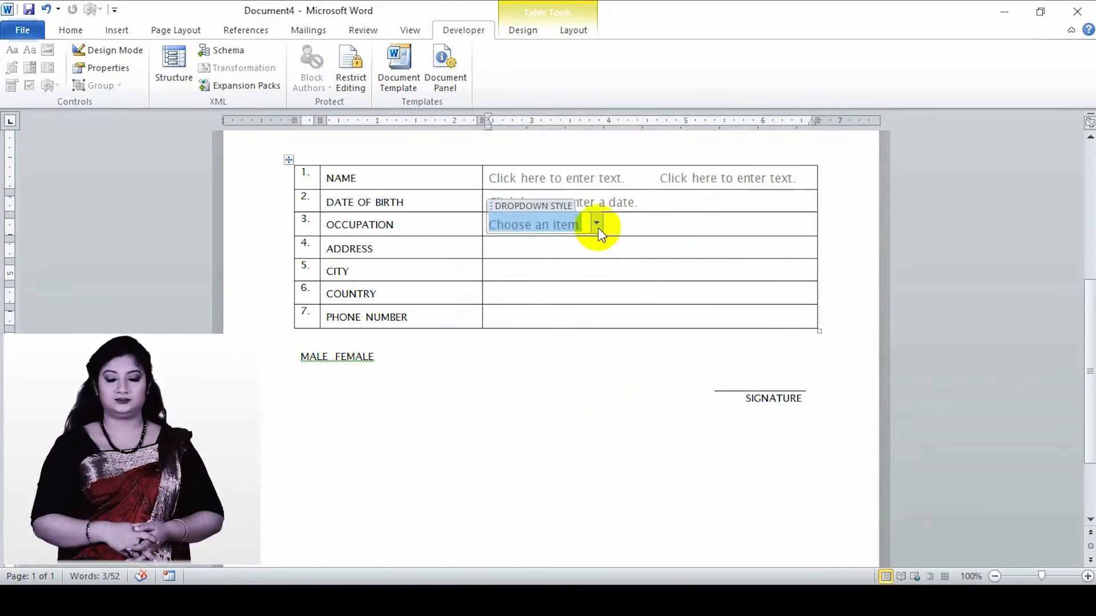
- Check the choices offered by the OCCUPATION drop-down list, and switch Design Mode on and off again
left_click(597, 224)
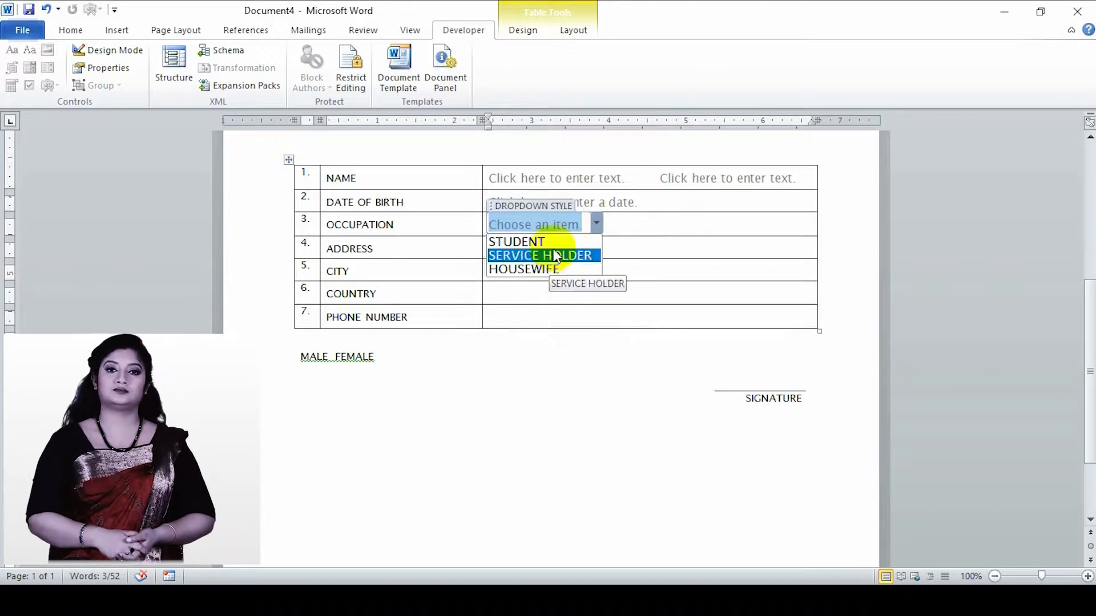
left_click(596, 223)
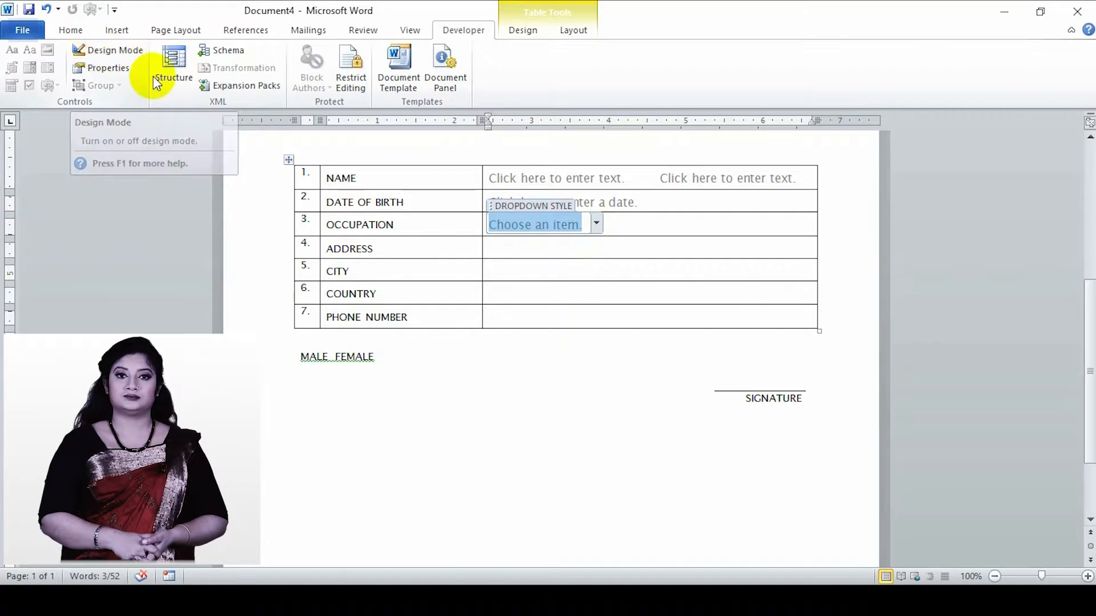
left_click(94, 51)
left_click(95, 53)
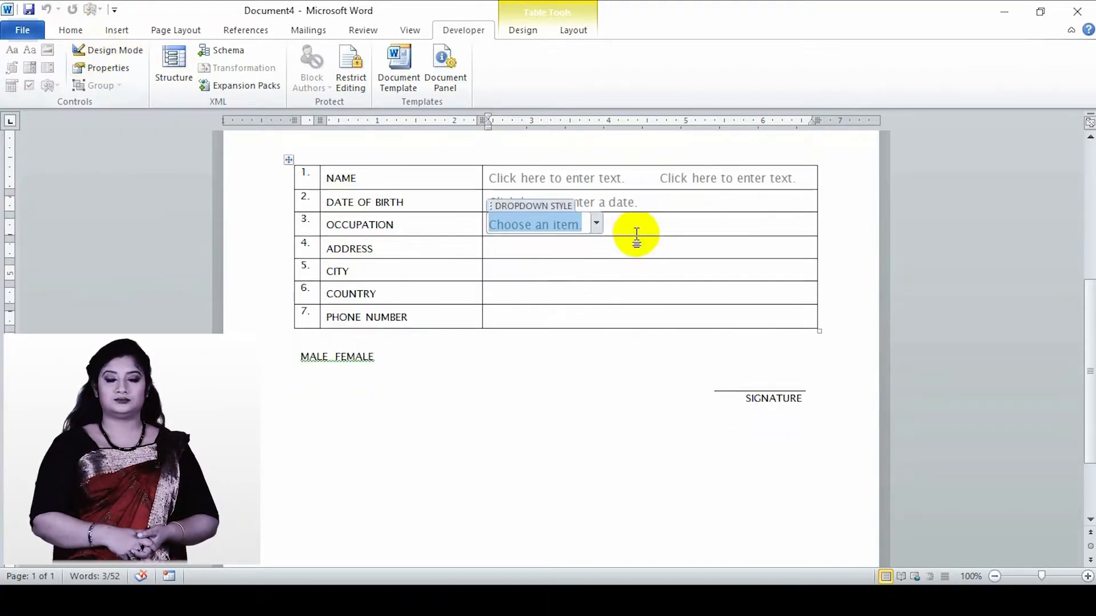
- Insert a plain text content control in the ADDRESS row with the title ADDRESS and the tag AD
left_click(561, 252)
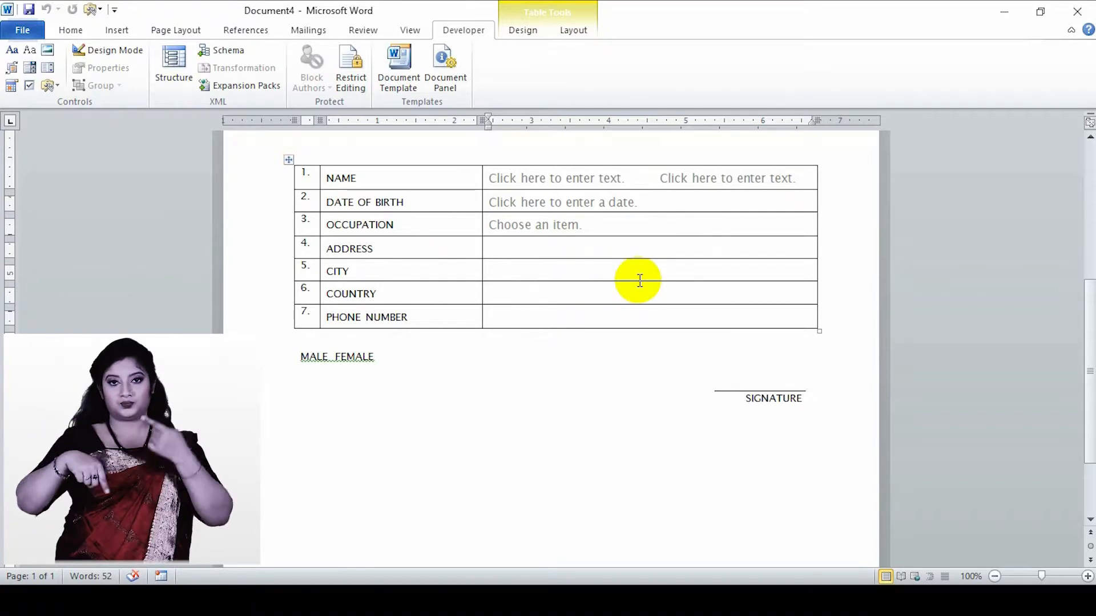
left_click(29, 52)
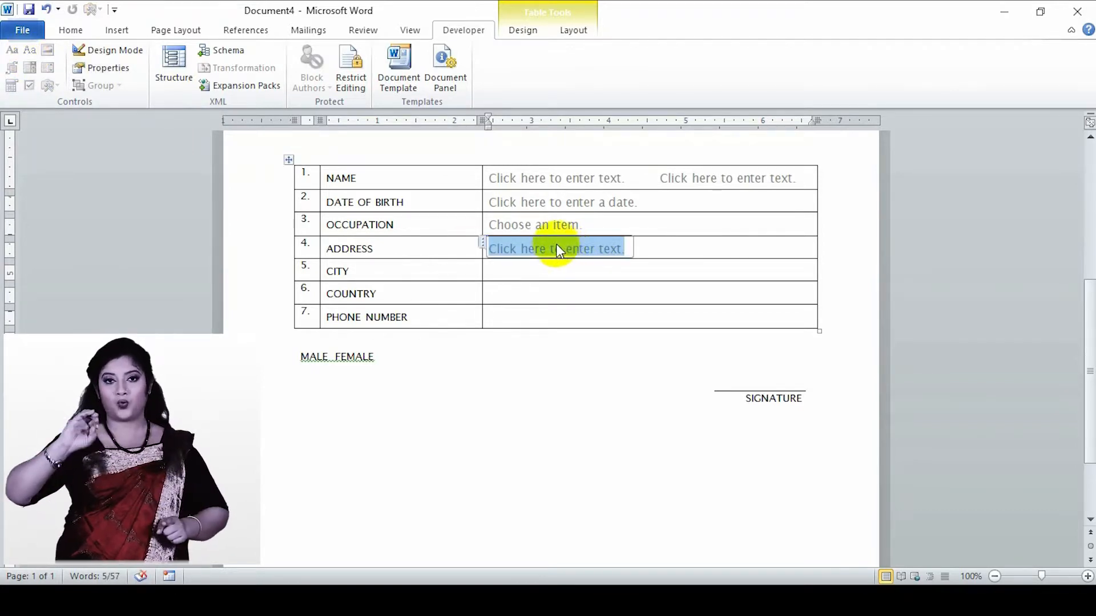
left_click(106, 68)
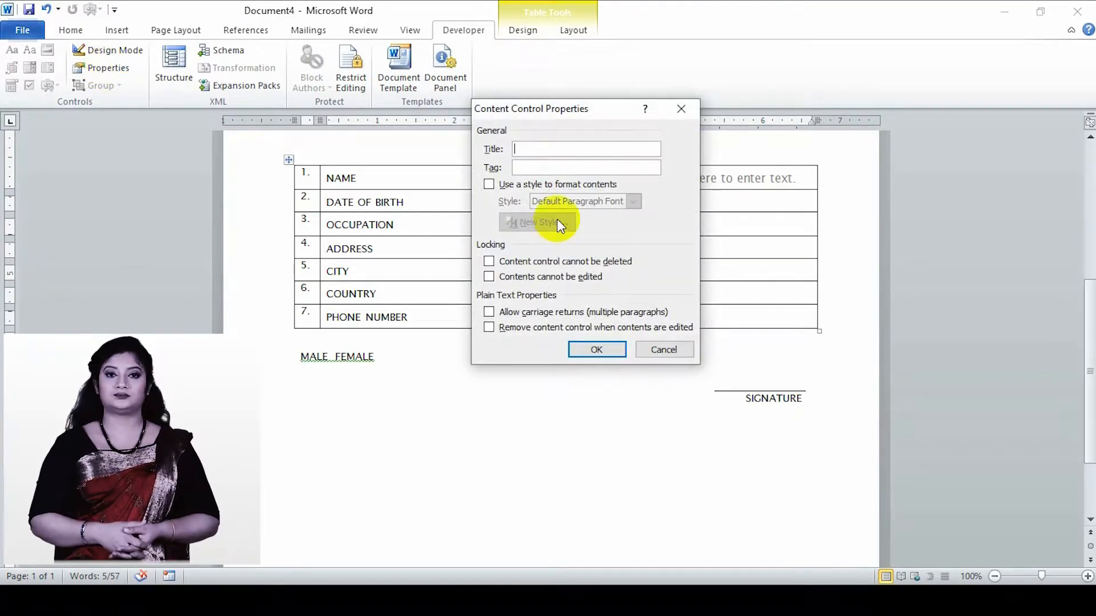
type("ADDRESS")
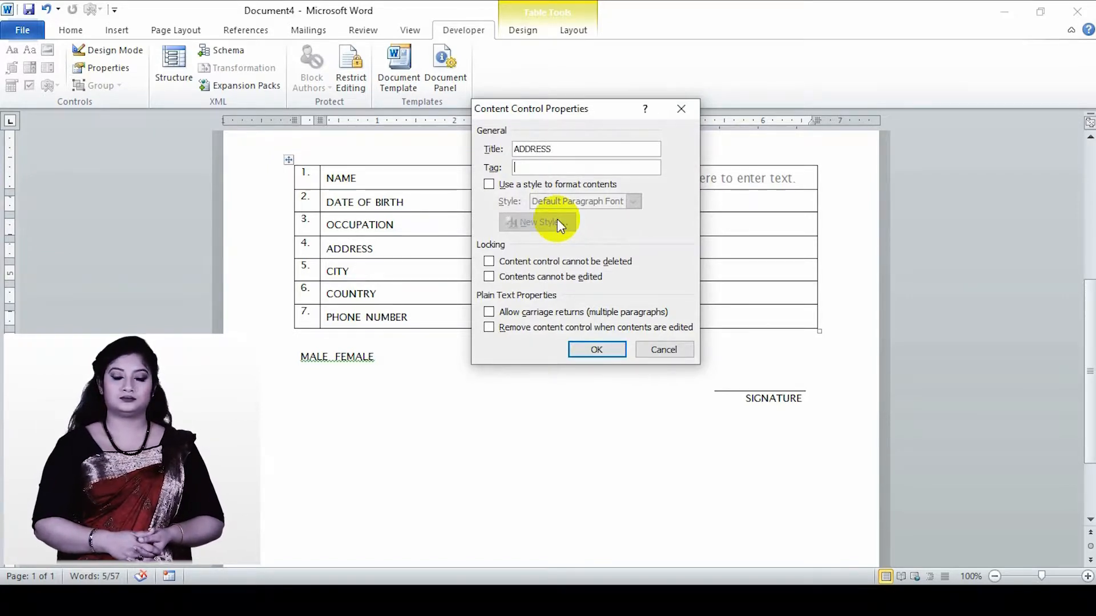
key("Tab")
type("AD")
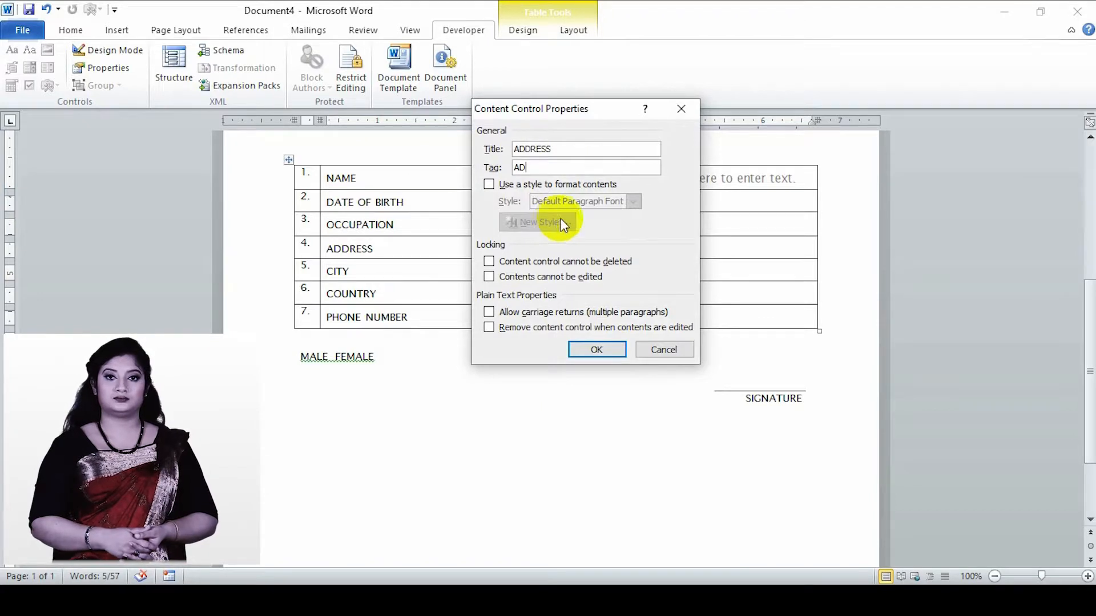
left_click(594, 348)
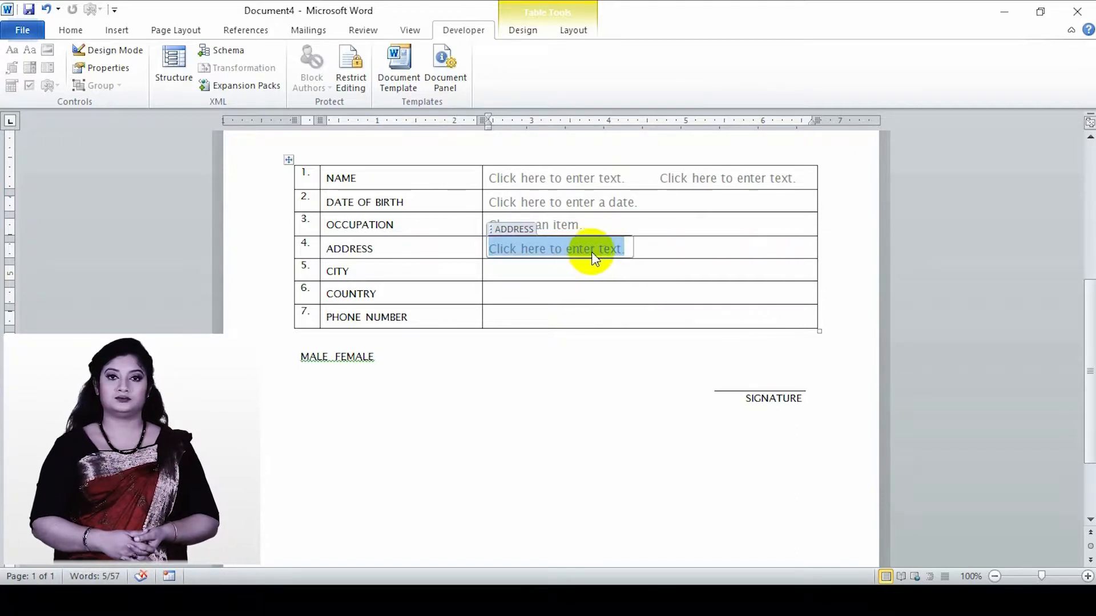
- Insert a combo box content control in the CITY row with the title CITY and the tag CT
left_click(505, 274)
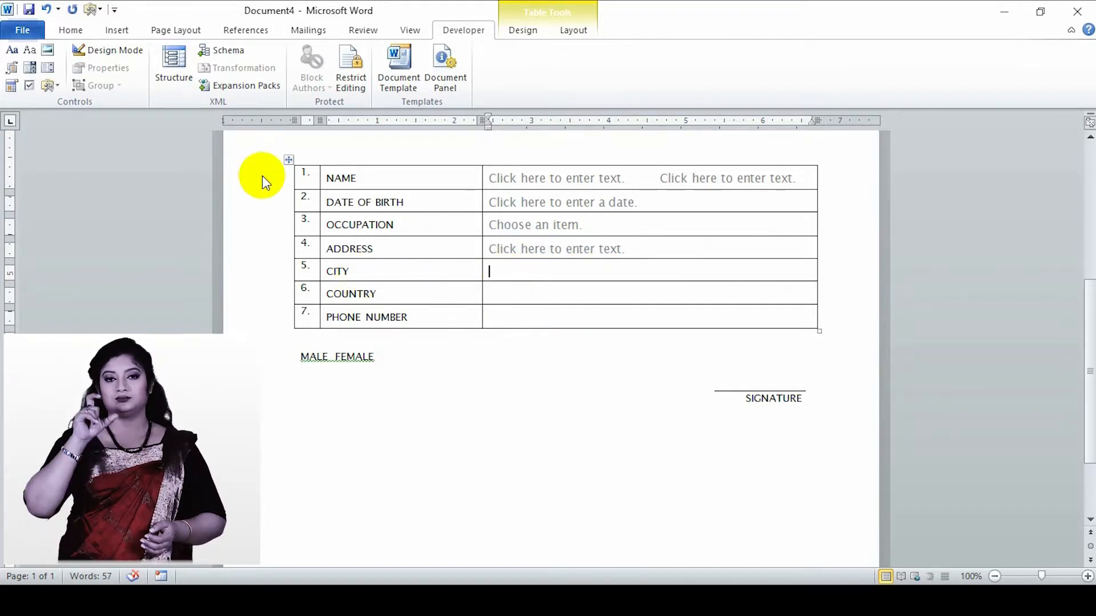
left_click(26, 67)
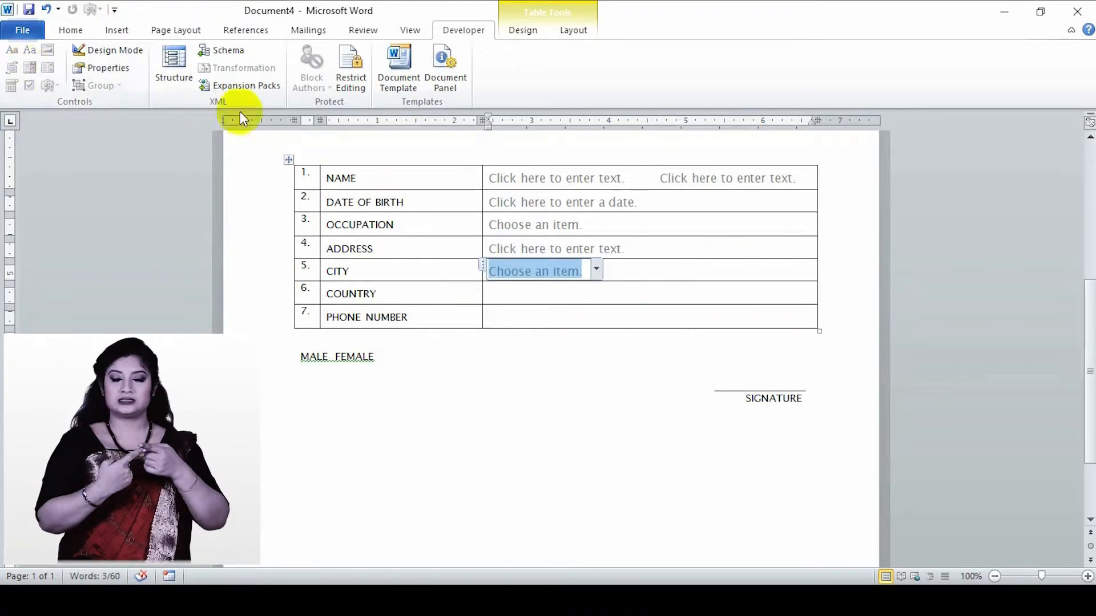
left_click(116, 73)
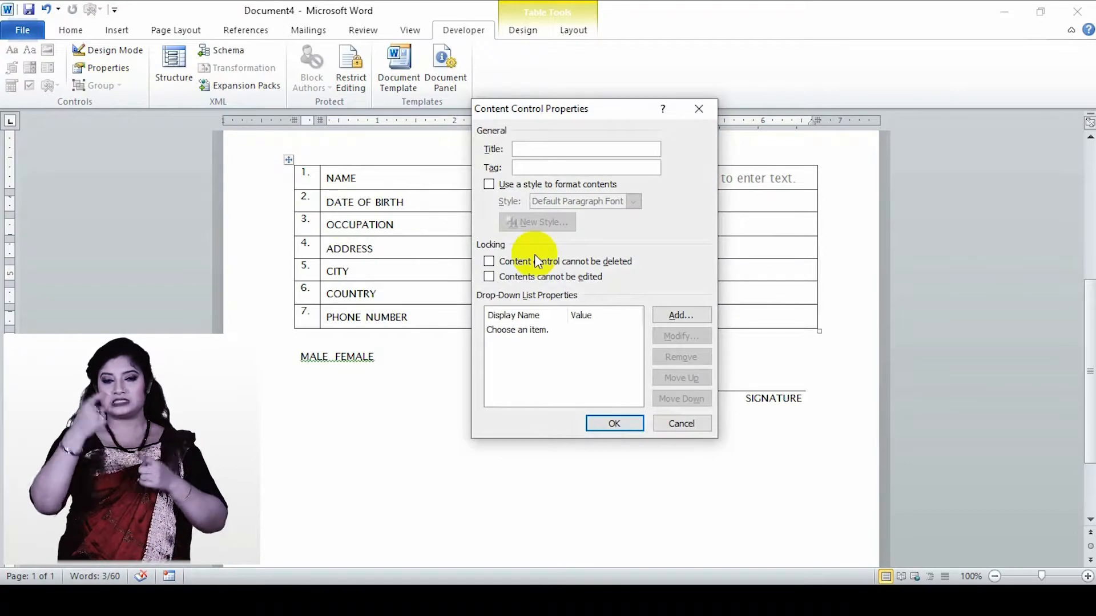
left_click_drag(607, 121, 877, 125)
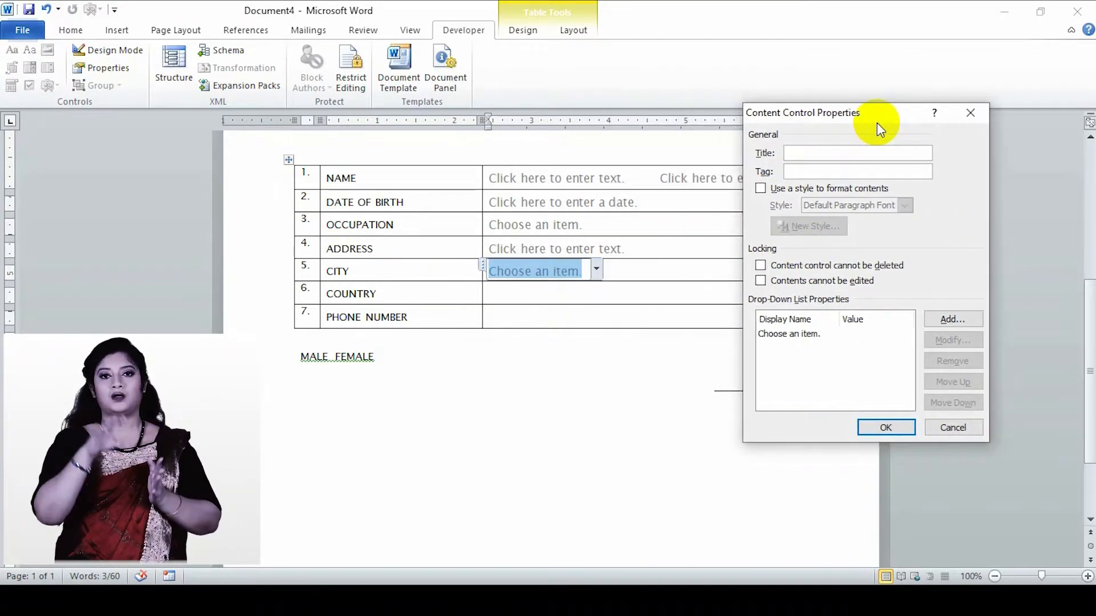
type("CO")
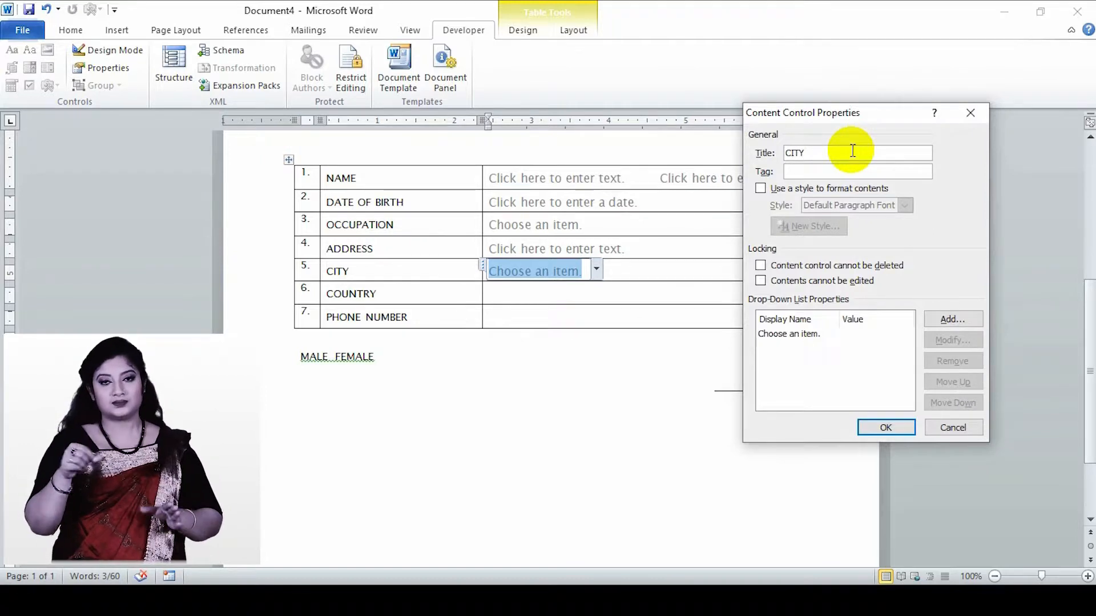
left_click(832, 173)
type("C")
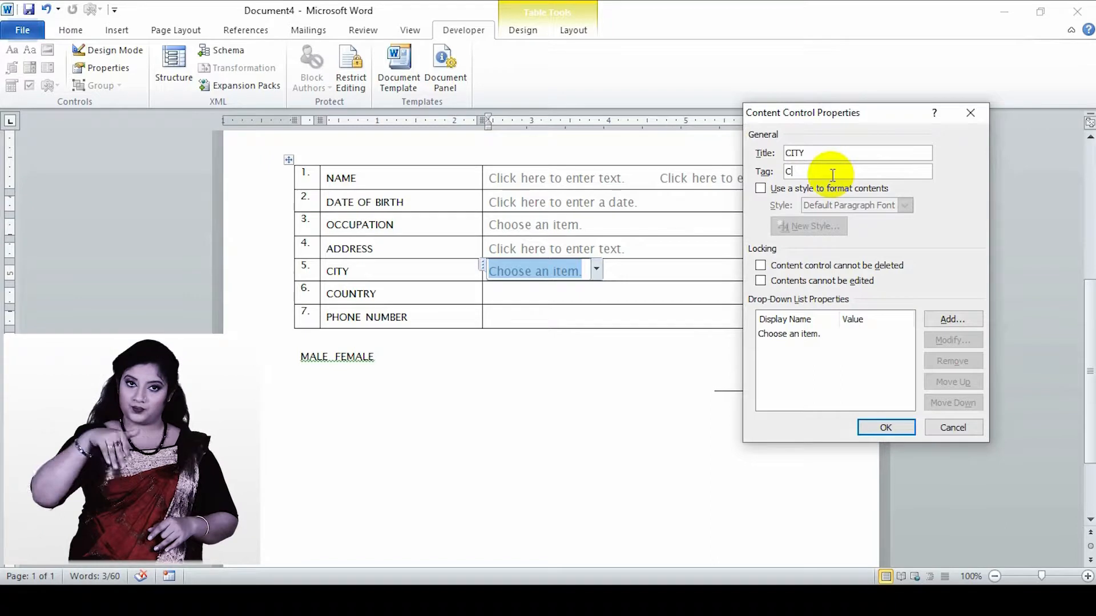
type("T")
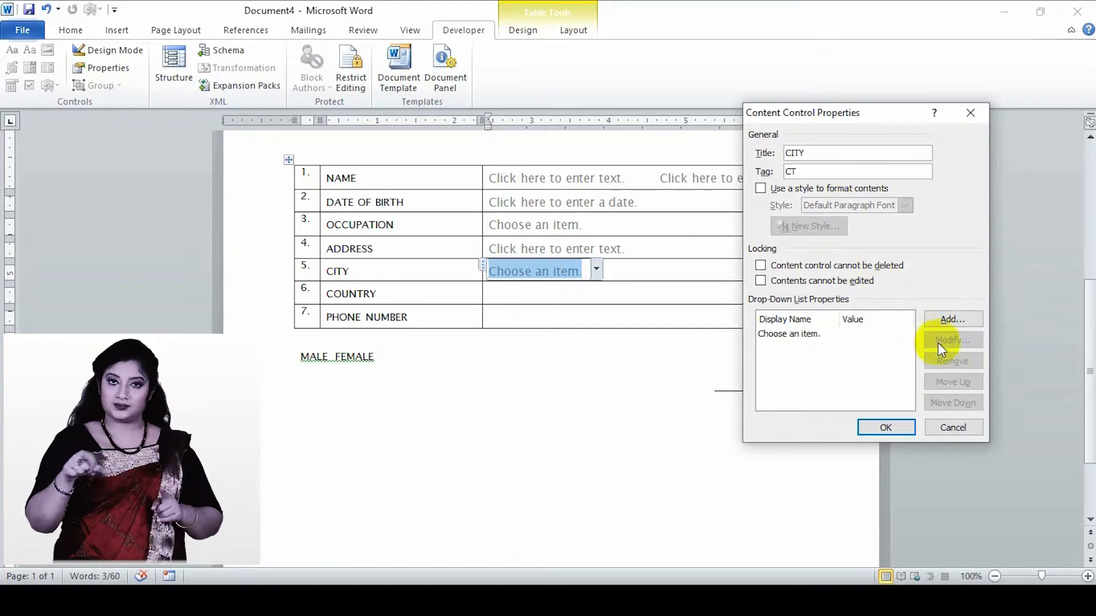
- Change the CITY list's "Choose an item." entry to display name DHAKA and value DHAKA
left_click(813, 336)
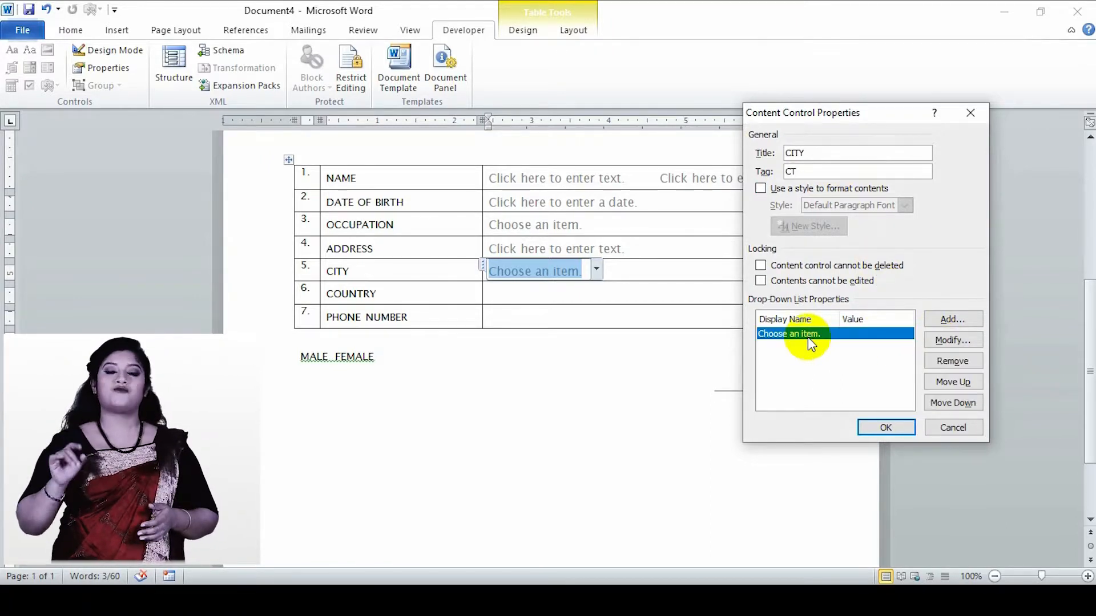
left_click(944, 343)
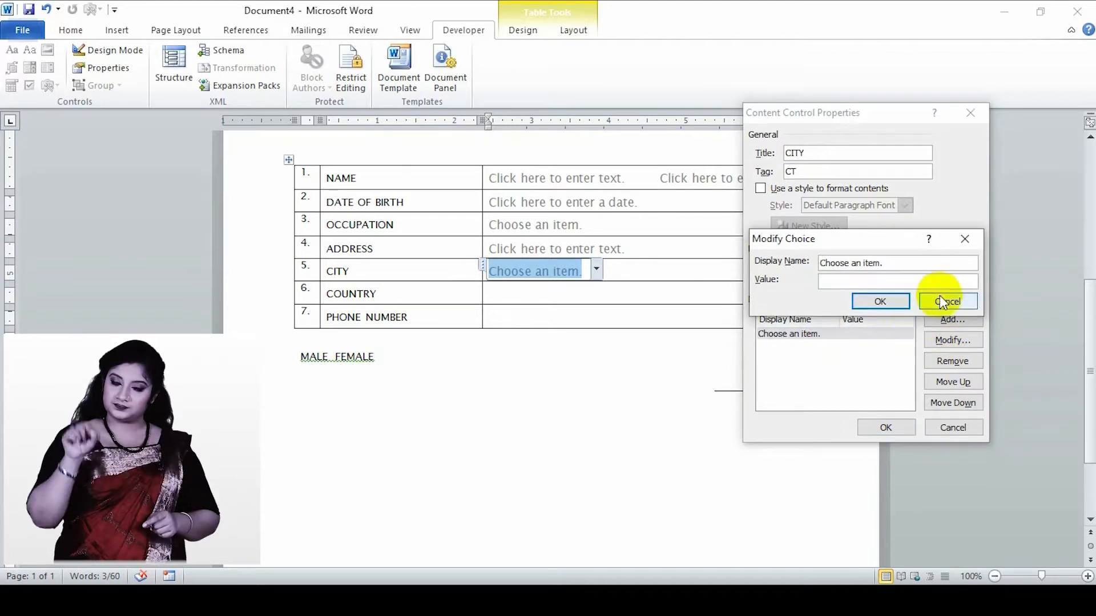
left_click(896, 265)
left_click_drag(897, 264, 821, 265)
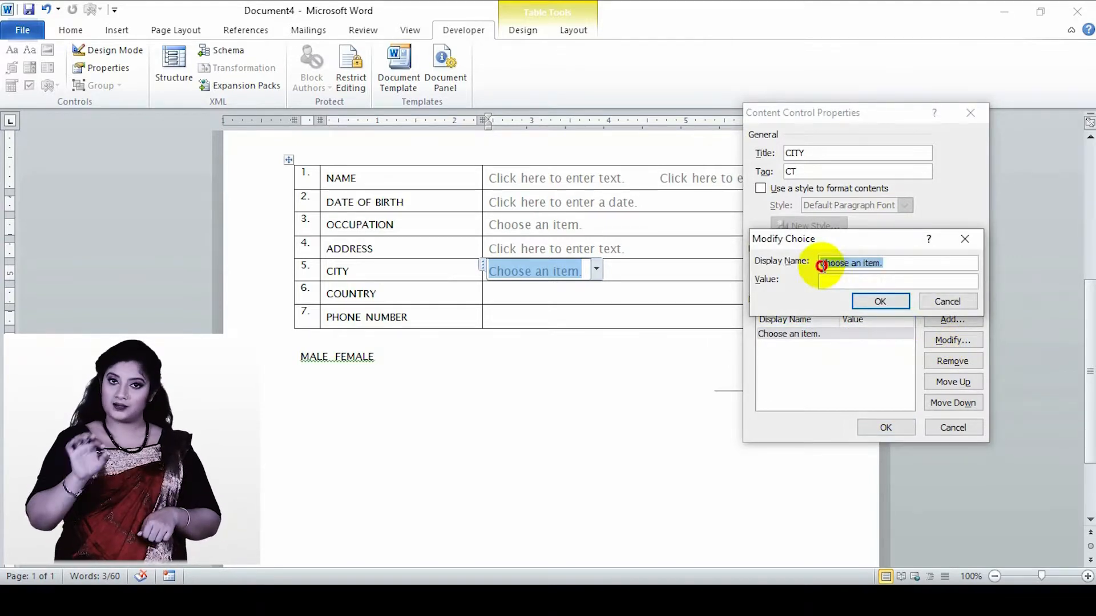
type("D")
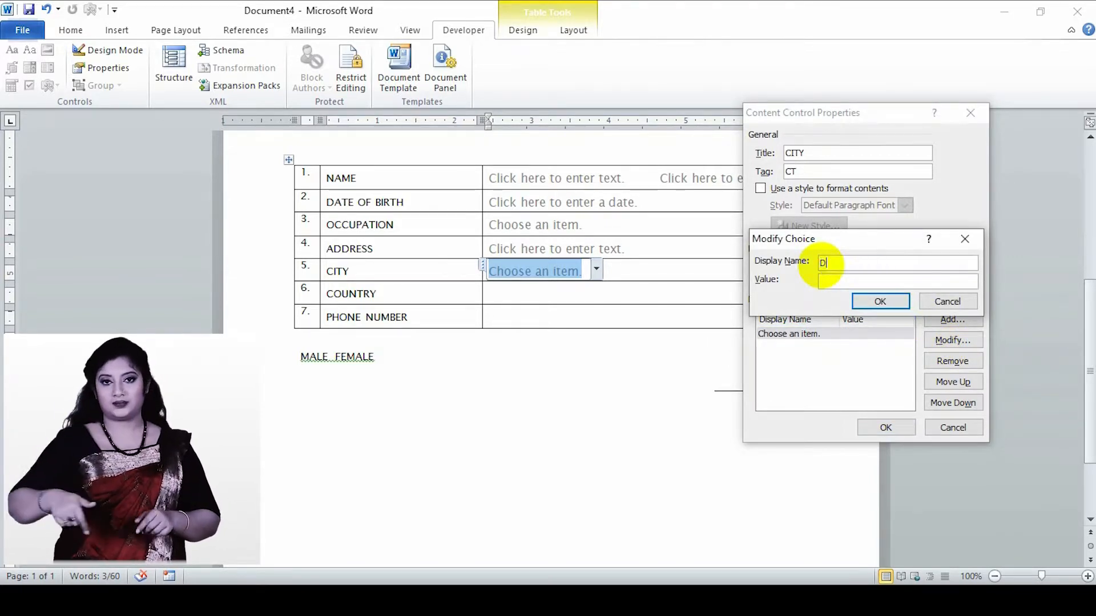
type("HAKA")
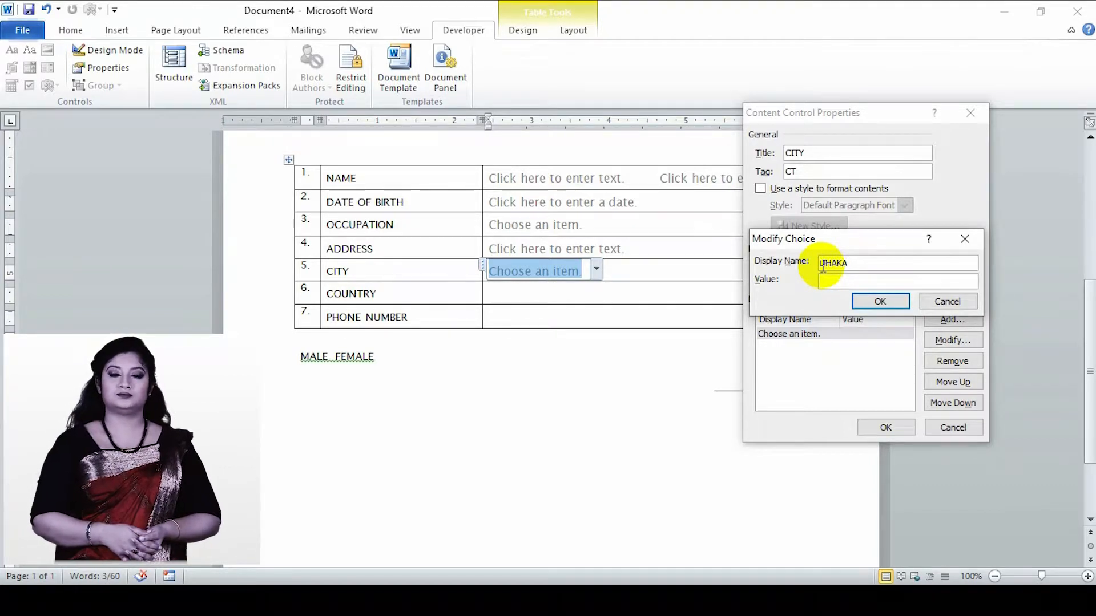
left_click(836, 280)
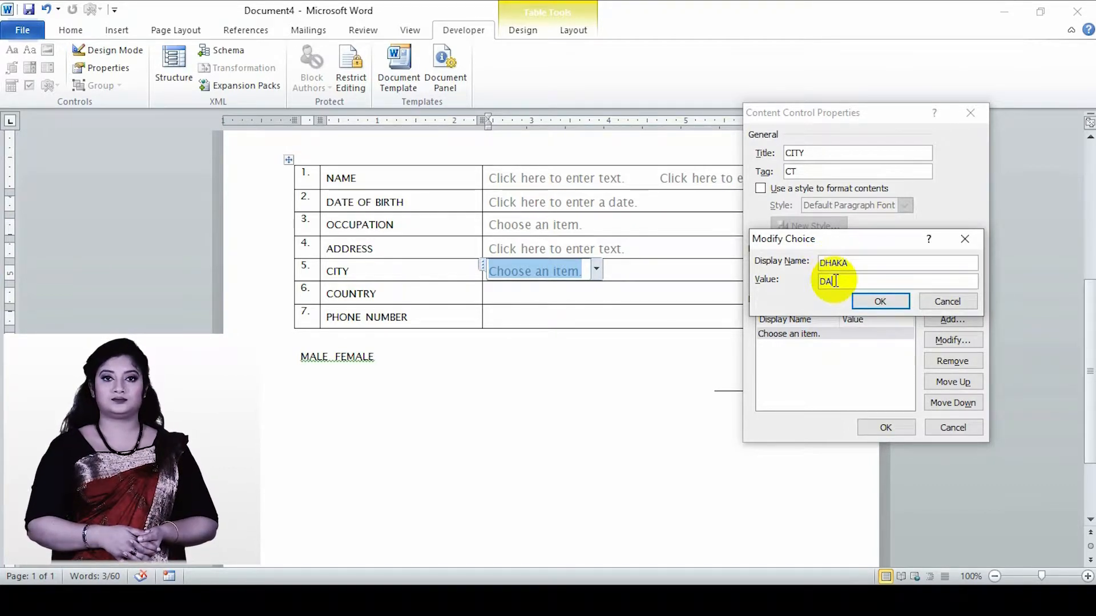
type("DHAKA")
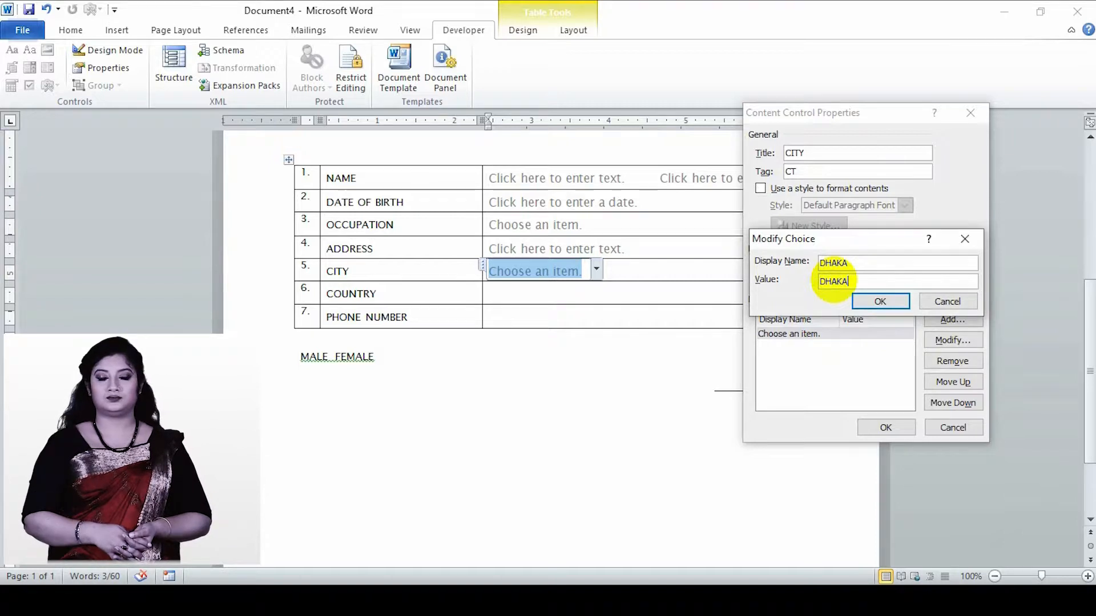
left_click(872, 299)
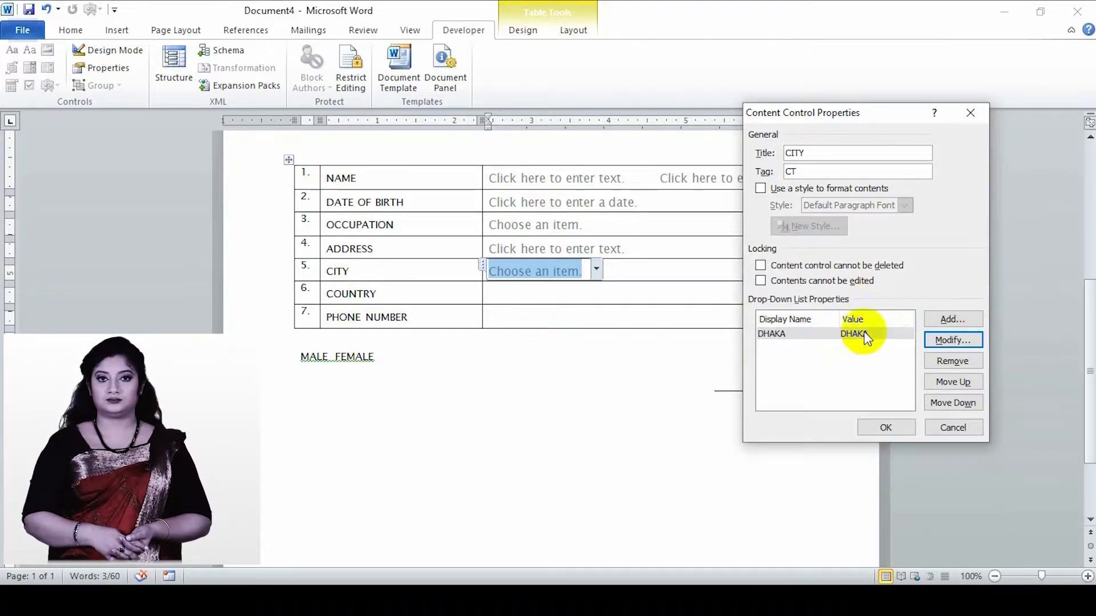
- Add the choices CHITTAGONG and GAZIPUR to the CITY list, with matching display names and values
left_click(950, 320)
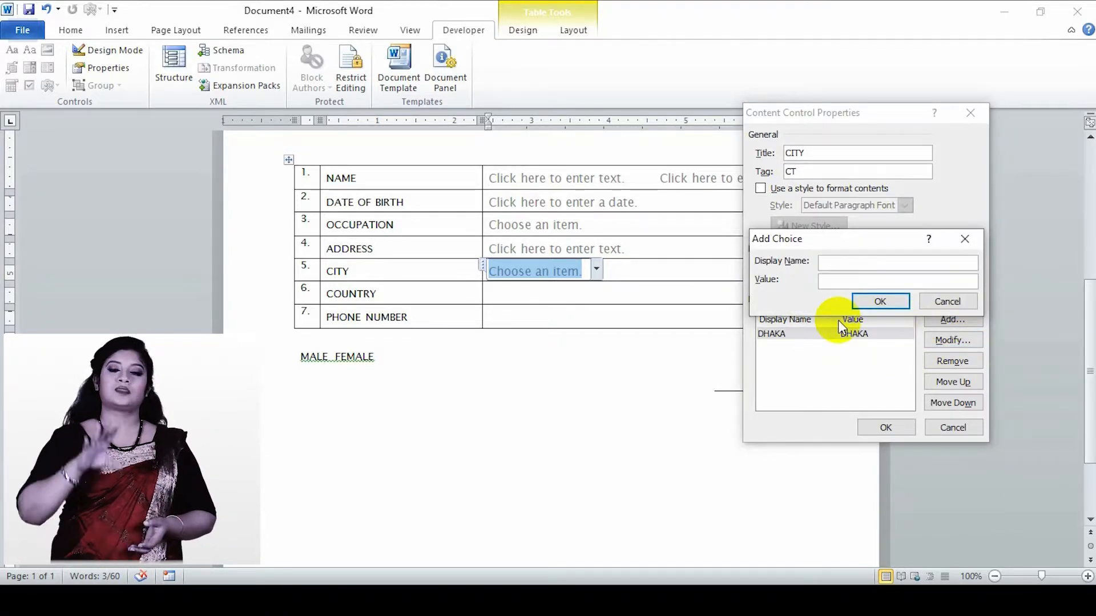
type("CHI")
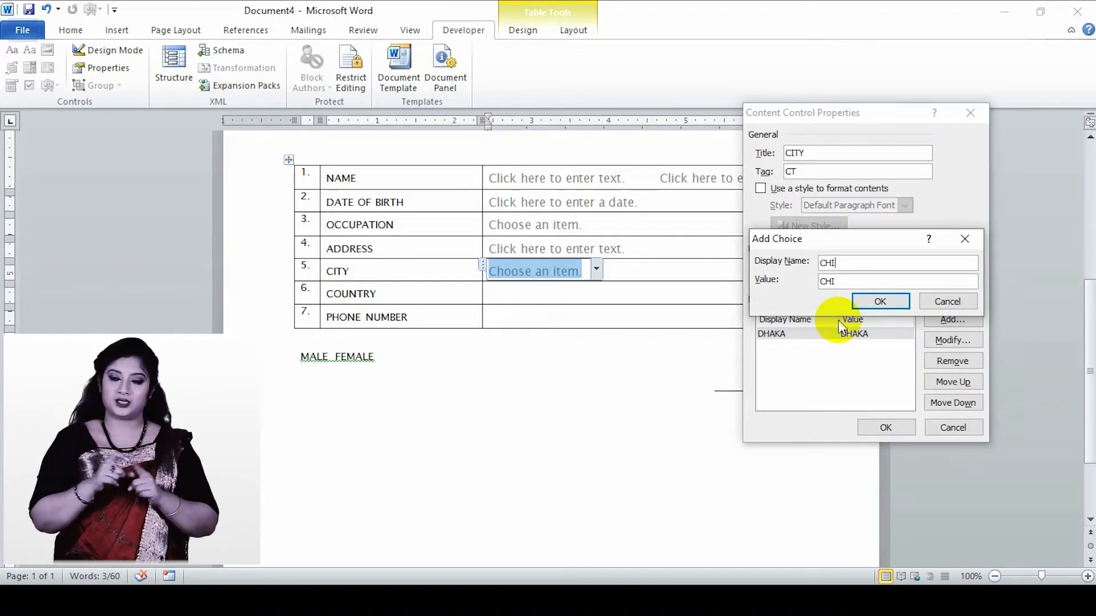
type("TTAGONG")
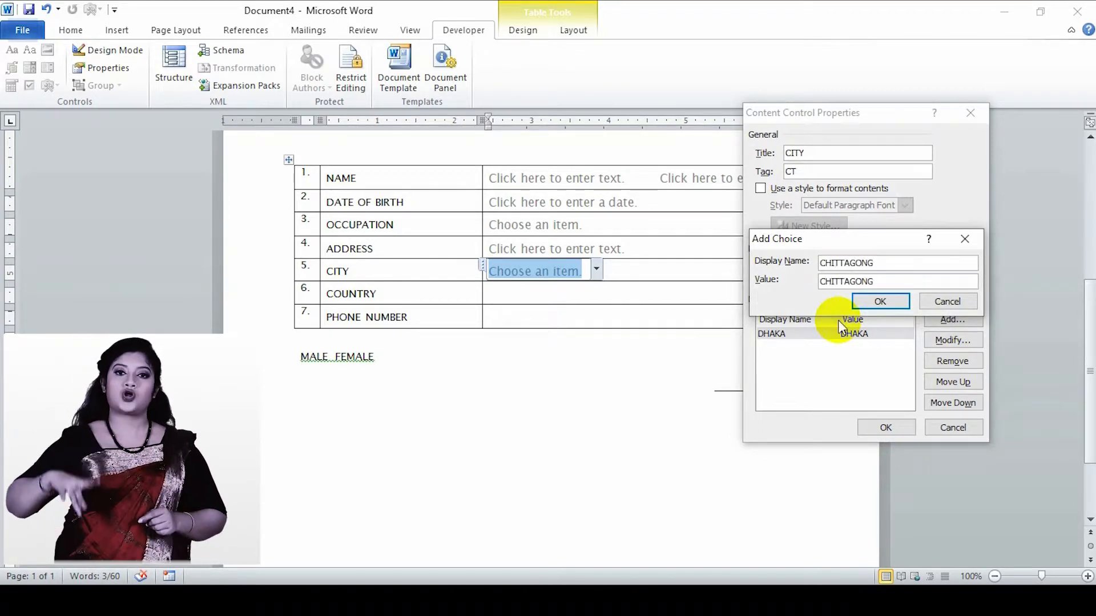
left_click(865, 305)
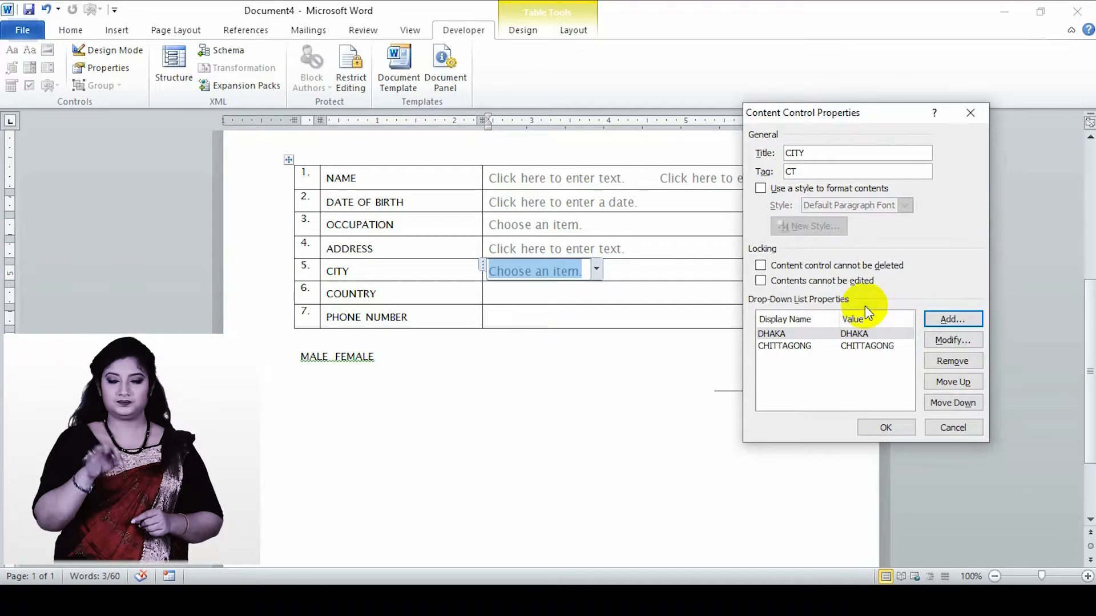
left_click(960, 324)
type("GAZO[IR")
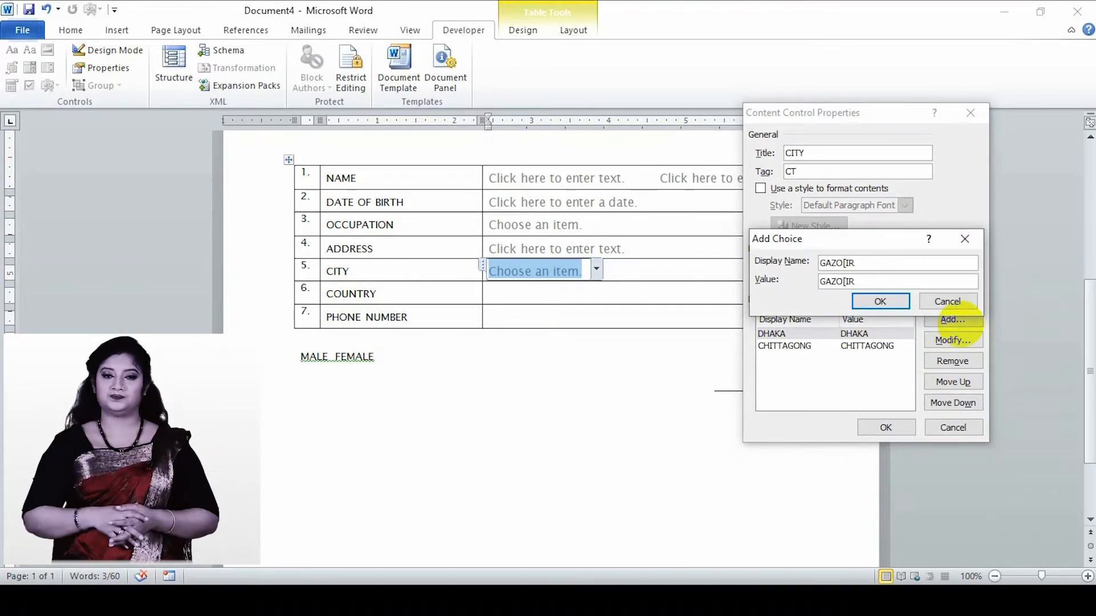
key("BackSpace")
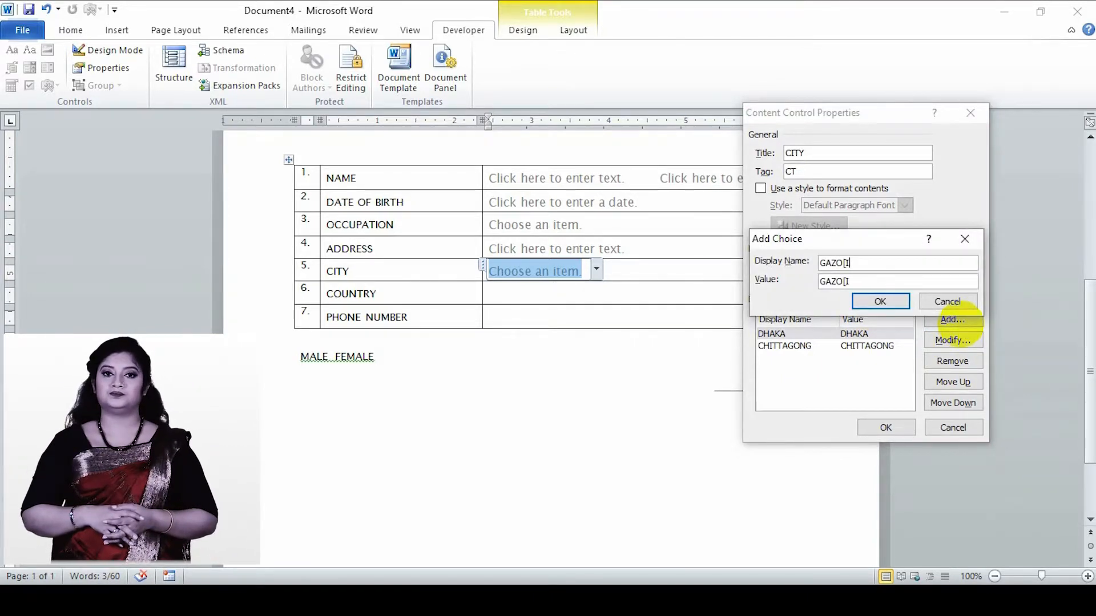
key("BackSpace")
key("BackSpace")
type("IPUR")
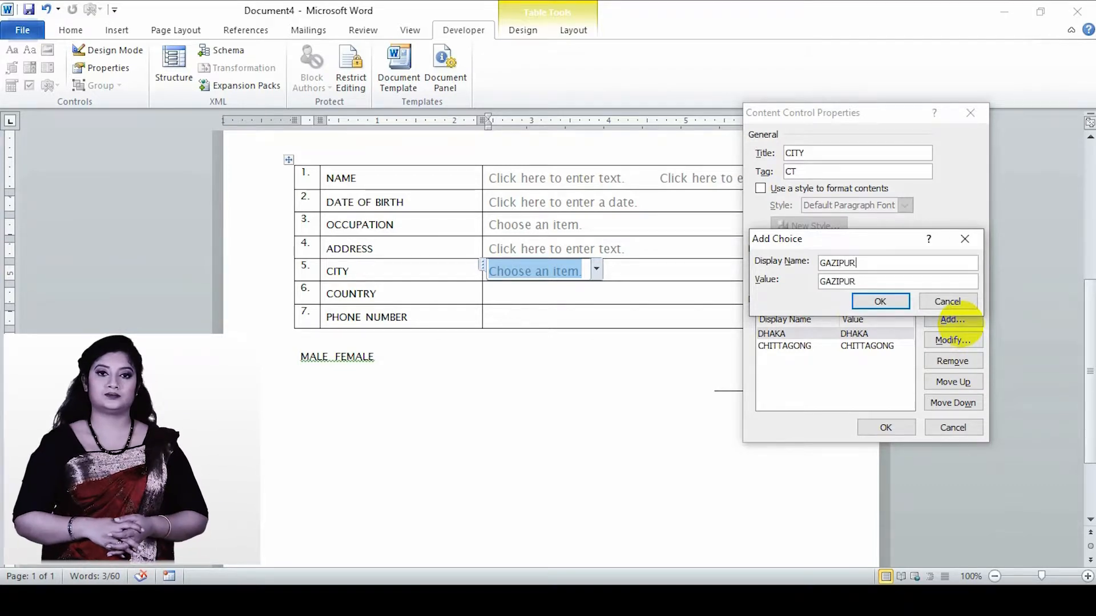
left_click(896, 305)
- Add the choice NARAYANGANJ to the CITY list and apply the control's properties
left_click(934, 323)
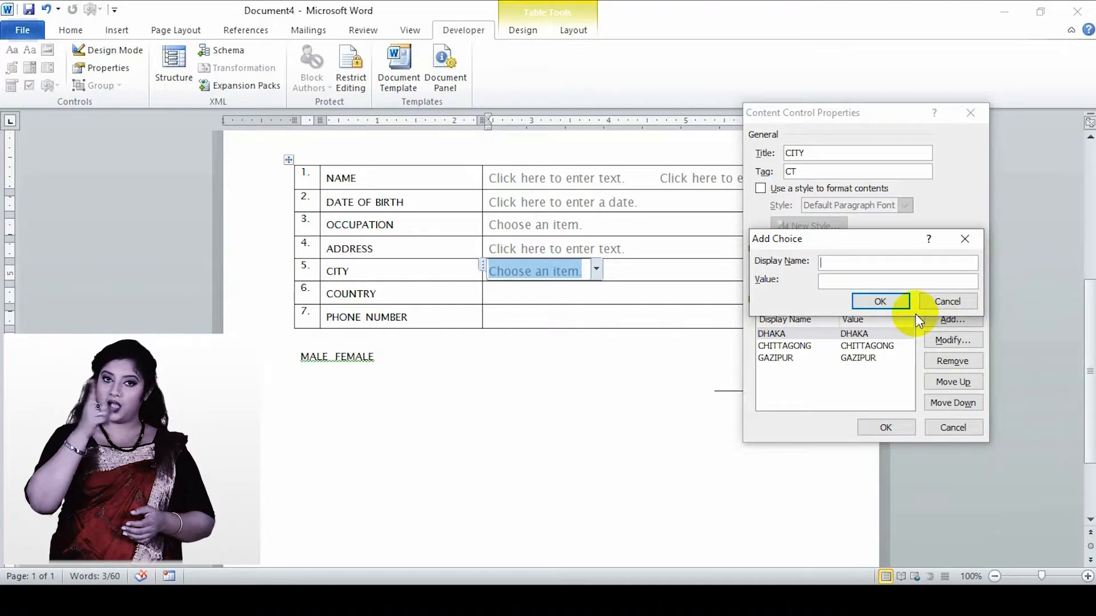
type("NAR")
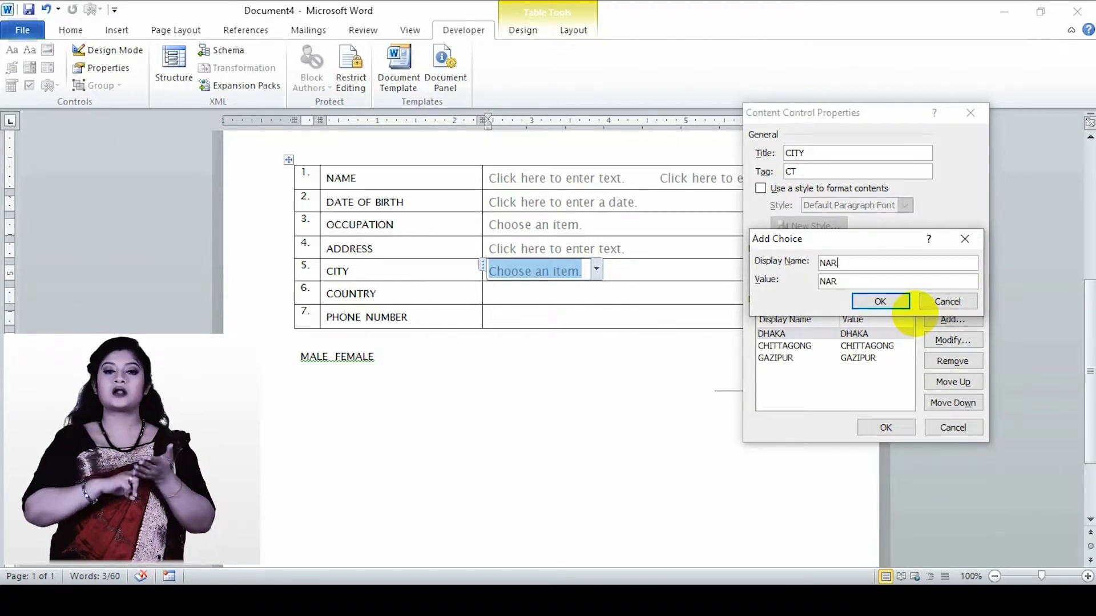
type("AYANGAN")
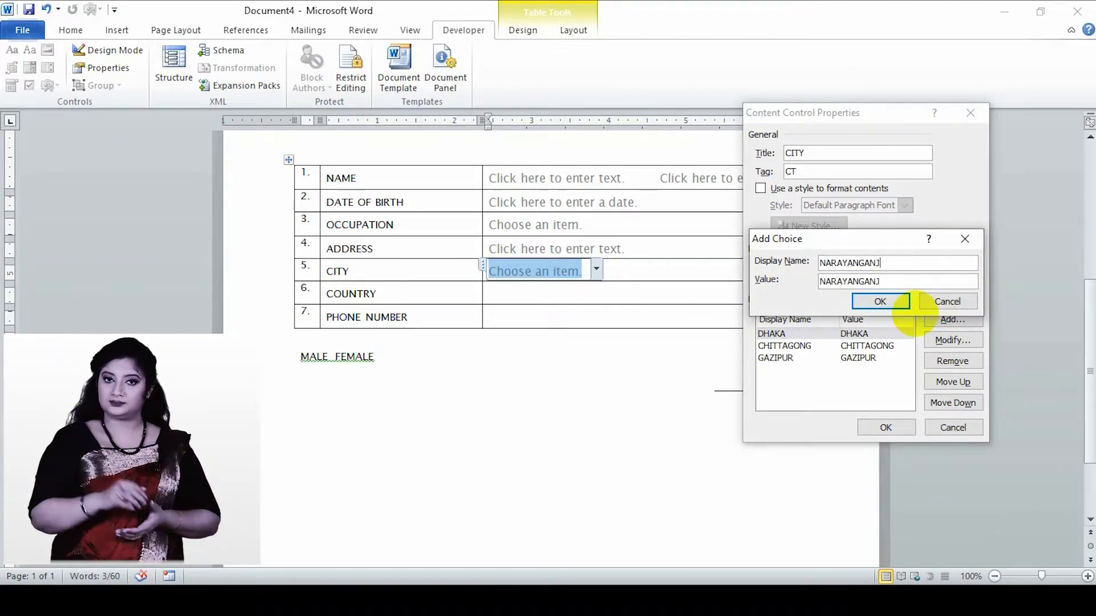
type("J")
left_click(892, 305)
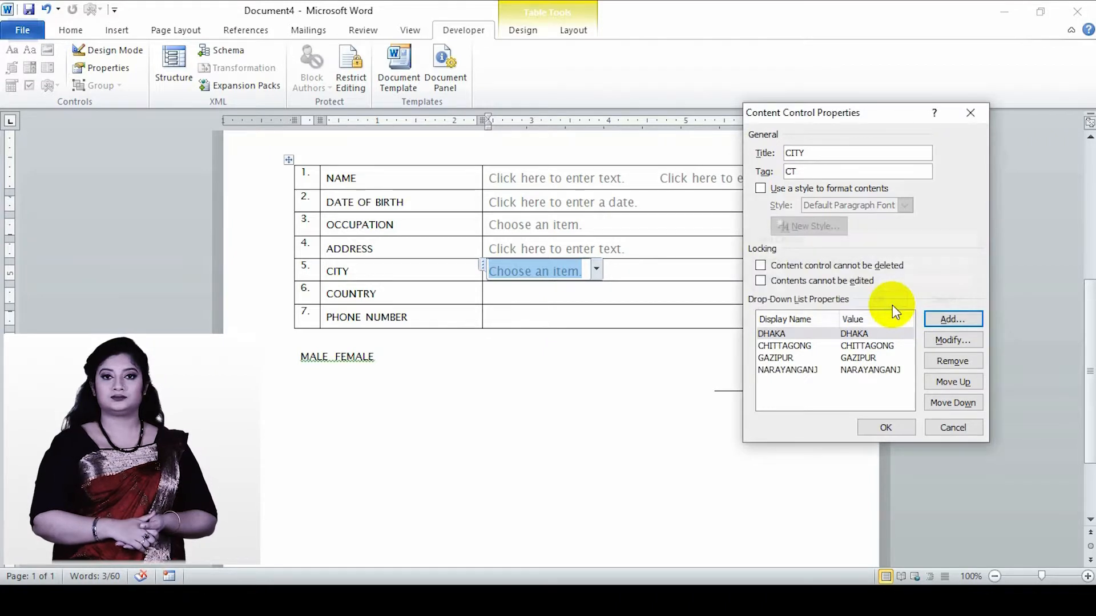
left_click(895, 427)
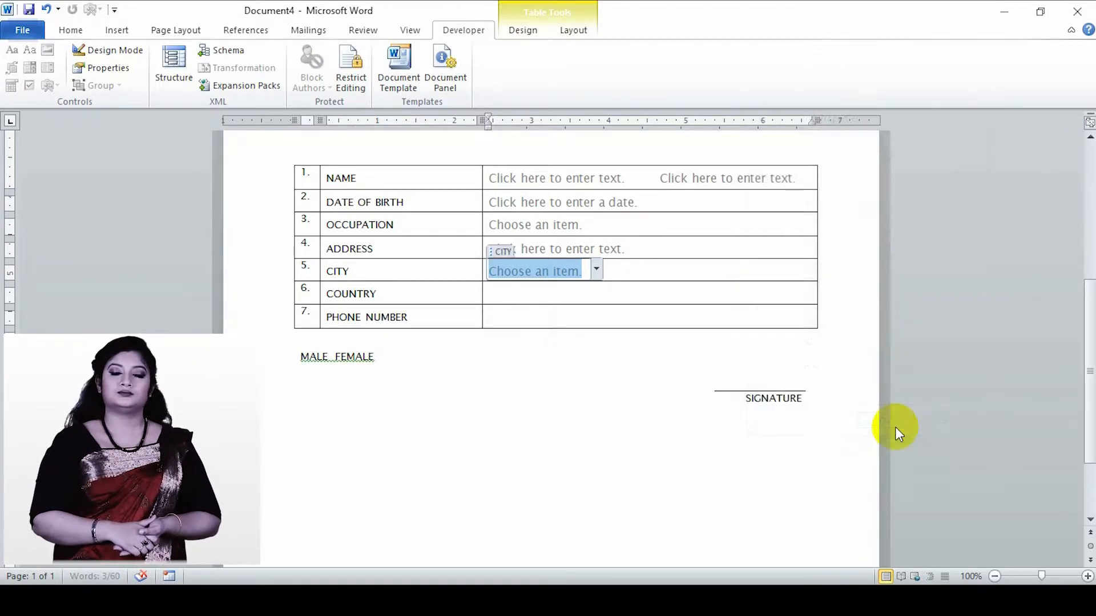
- Insert a combo box content control in the COUNTRY row with the title COUNTRY and the tag COUNTRY
left_click(520, 302)
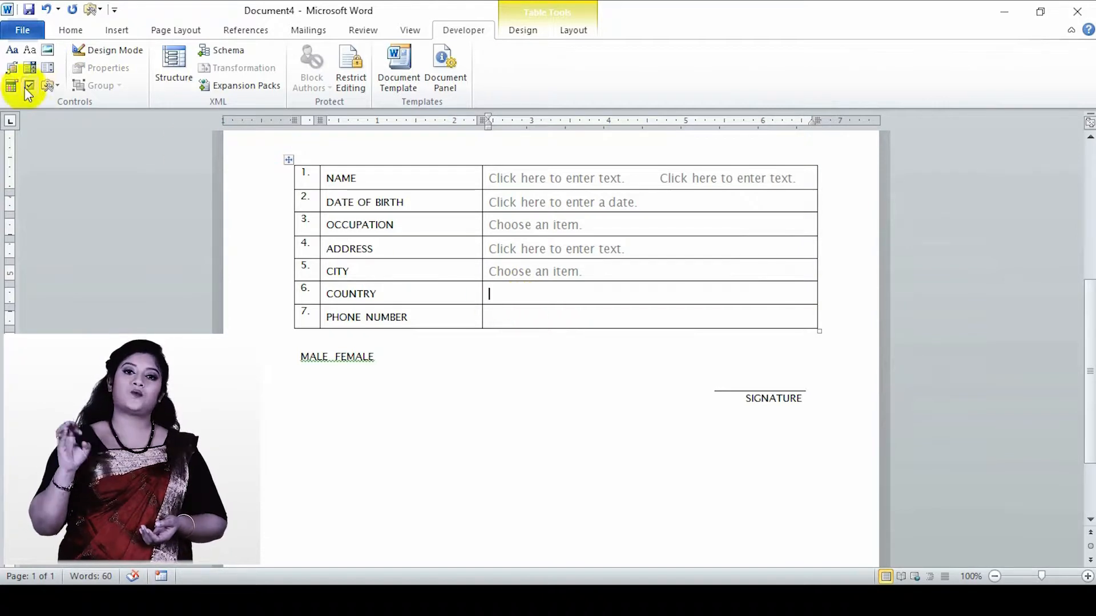
left_click(28, 69)
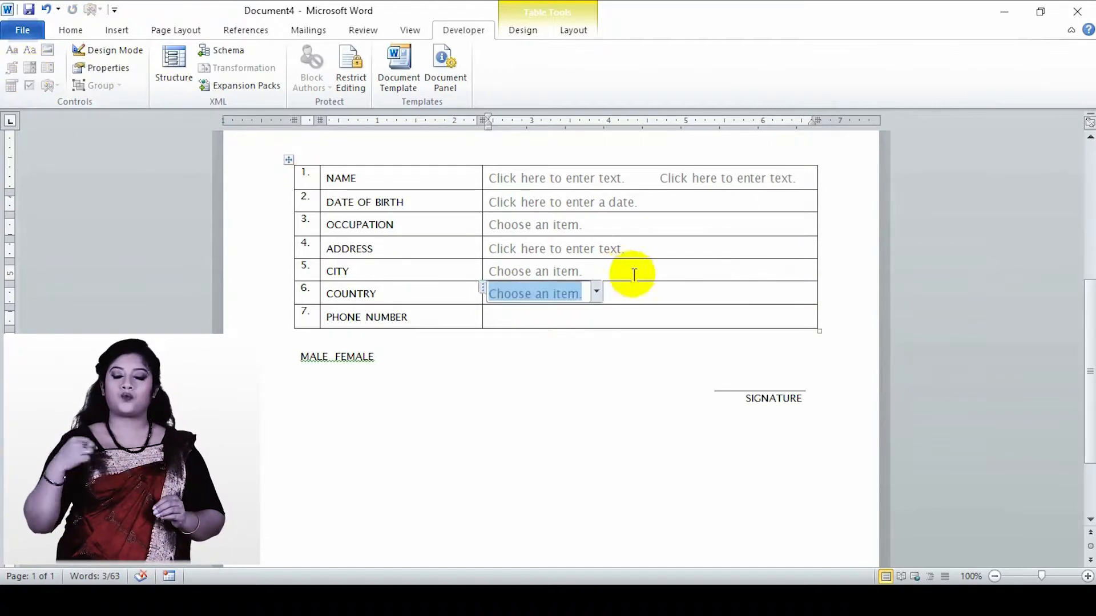
left_click(97, 67)
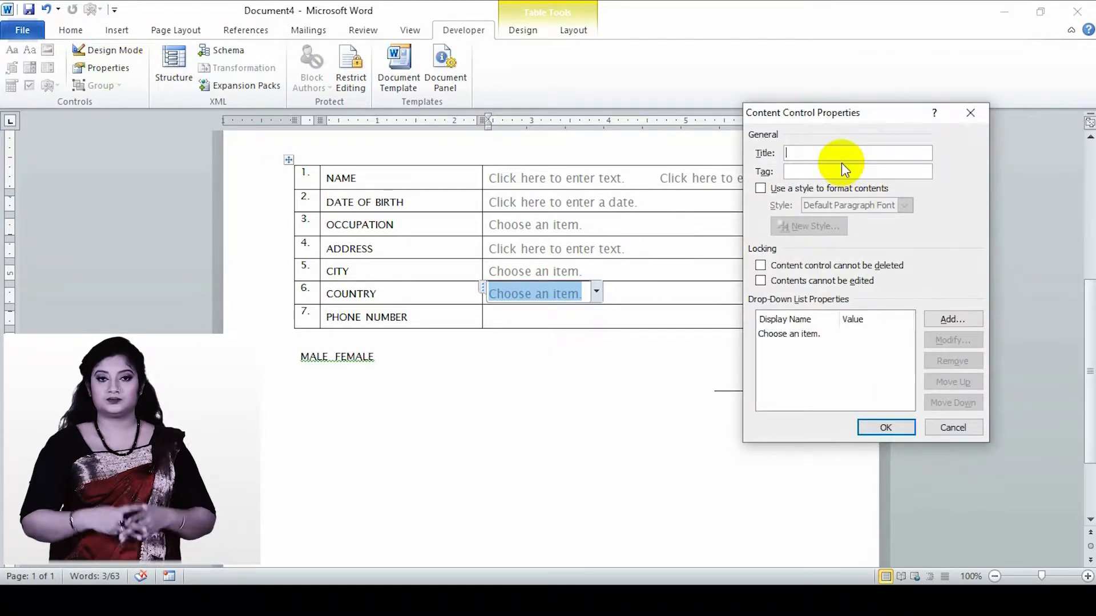
type("COUNTRYCOUNTRY")
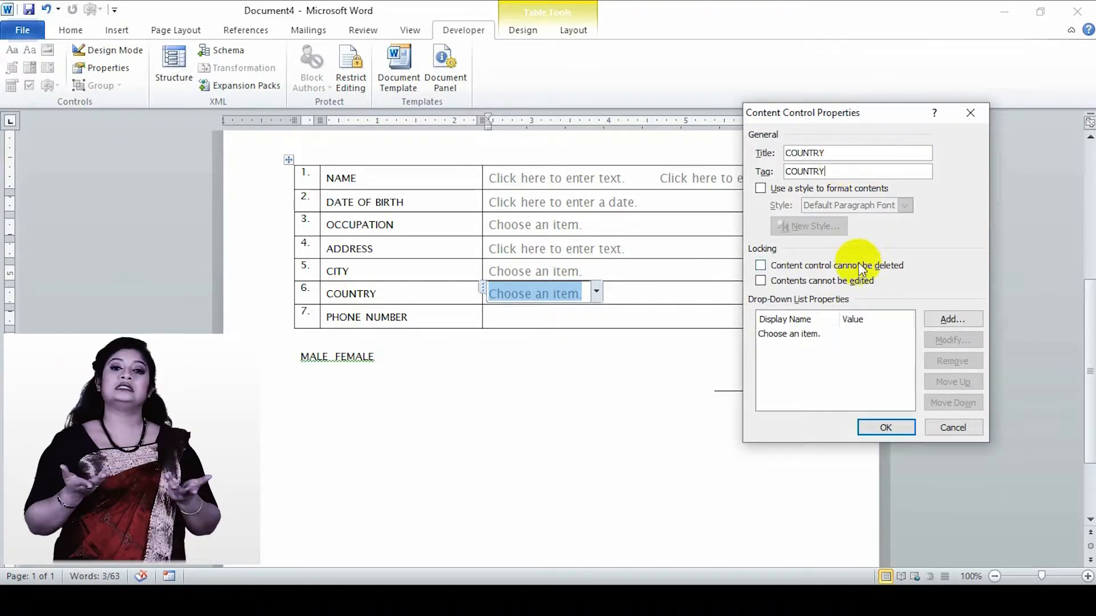
- Change the COUNTRY list's "Choose an item." entry to display name BANGLADESH and value BD
left_click(821, 333)
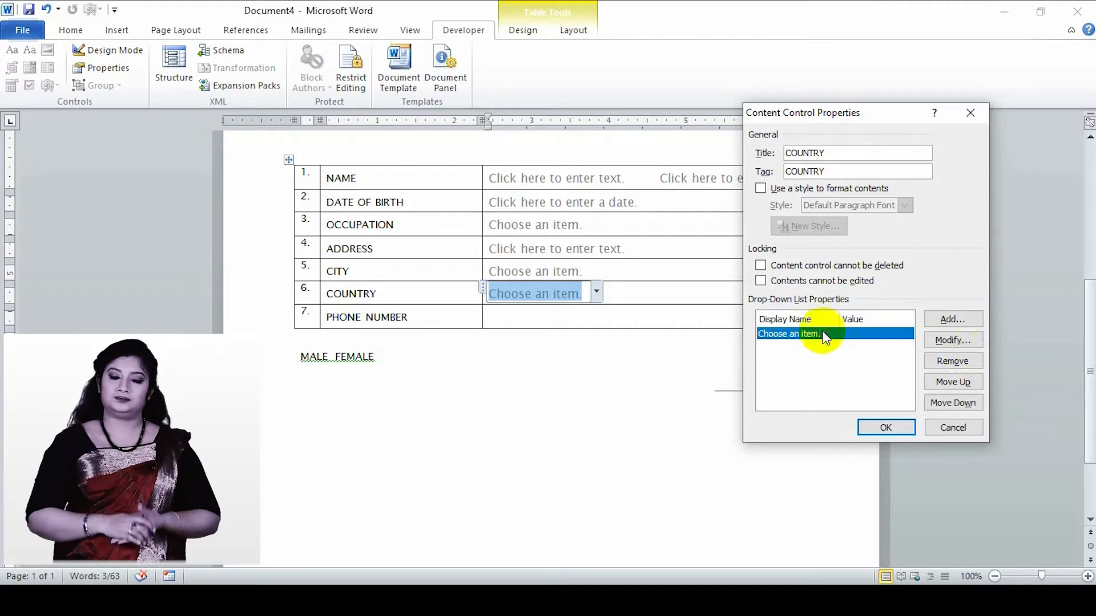
left_click(962, 342)
left_click_drag(885, 262, 753, 268)
type("BANGLADESH")
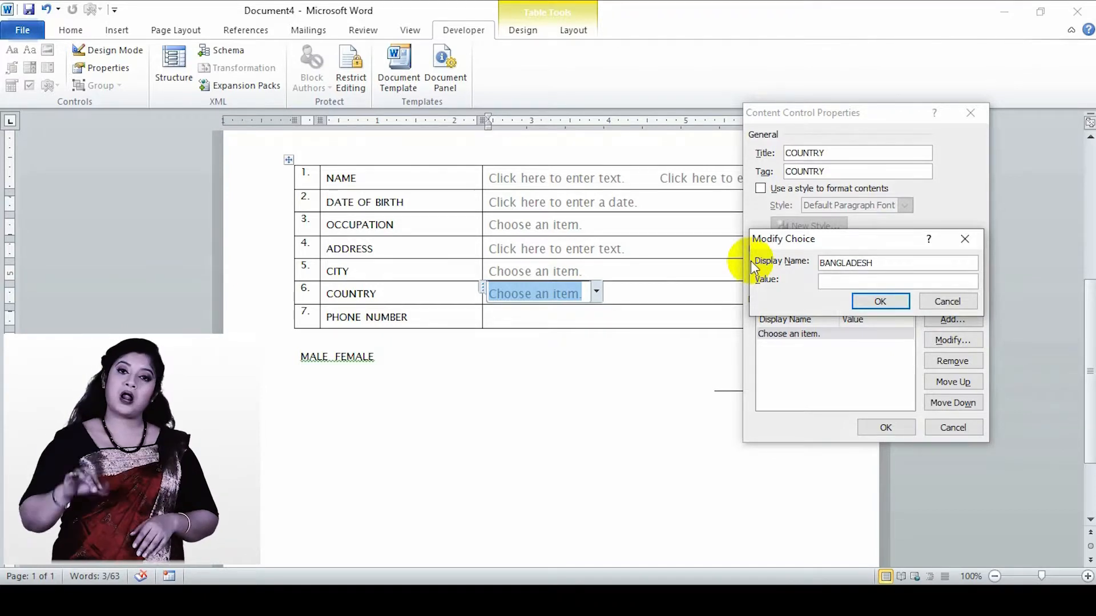
left_click(901, 280)
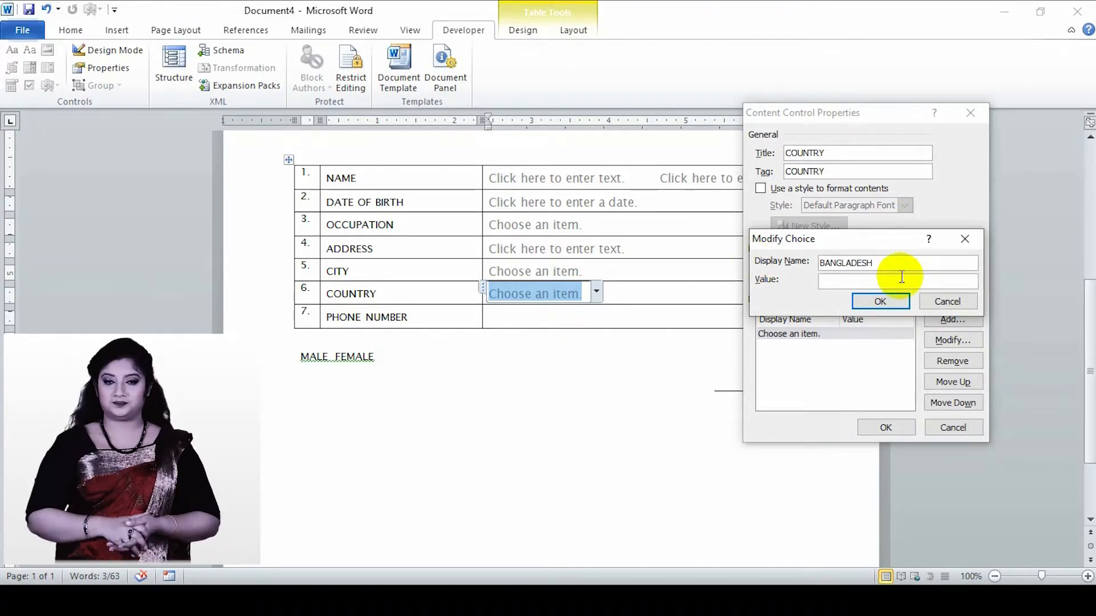
left_click(882, 300)
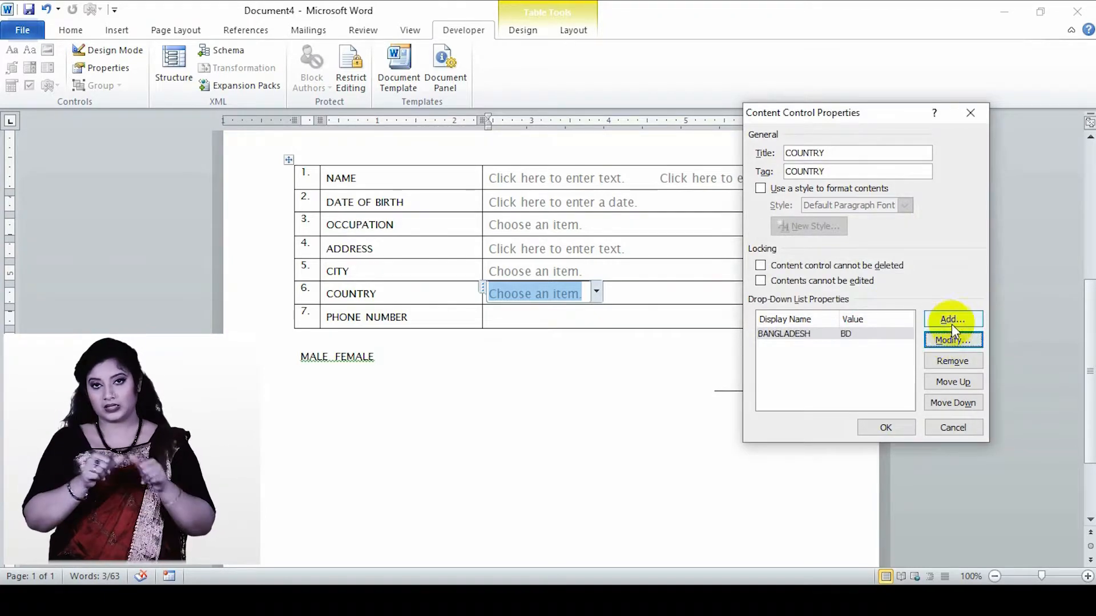
- Add the choices INDIA and PAKISTAN to the COUNTRY list, with matching display names and values
left_click(951, 321)
type("INDIA")
left_click(890, 300)
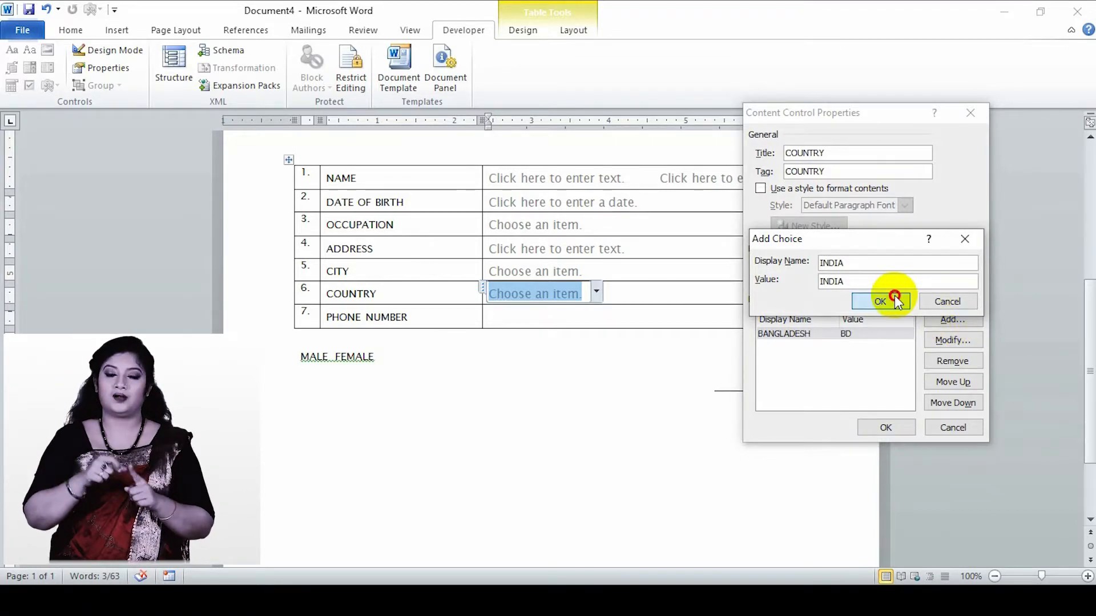
left_click(965, 318)
type("PAKISTAN")
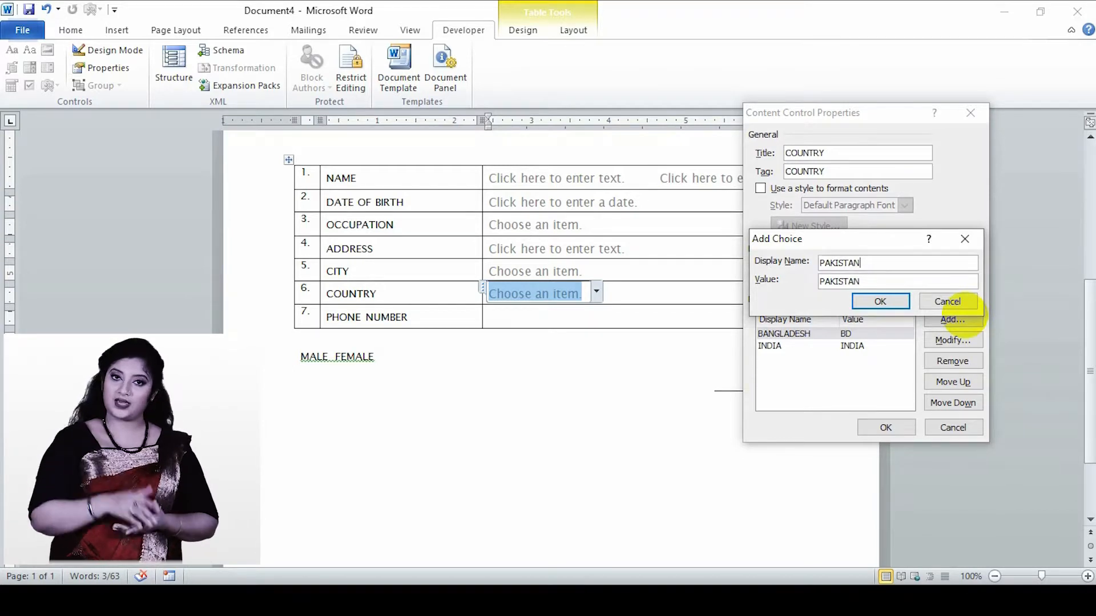
left_click(884, 298)
- Add the choice NEPAL to the COUNTRY list and apply the control's properties
left_click(939, 319)
type("NEPAL")
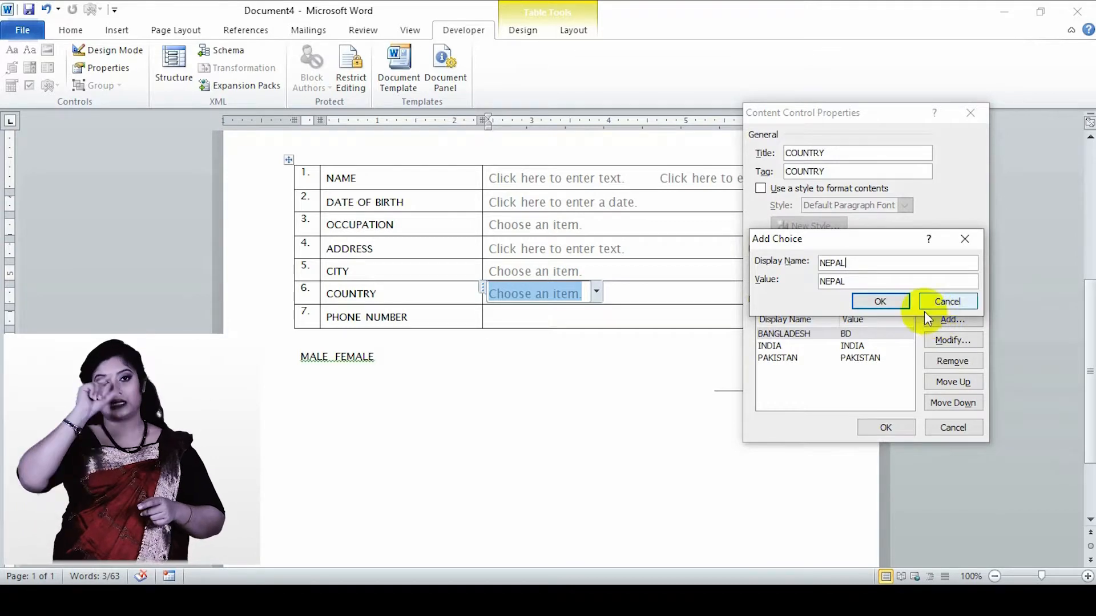
left_click(899, 303)
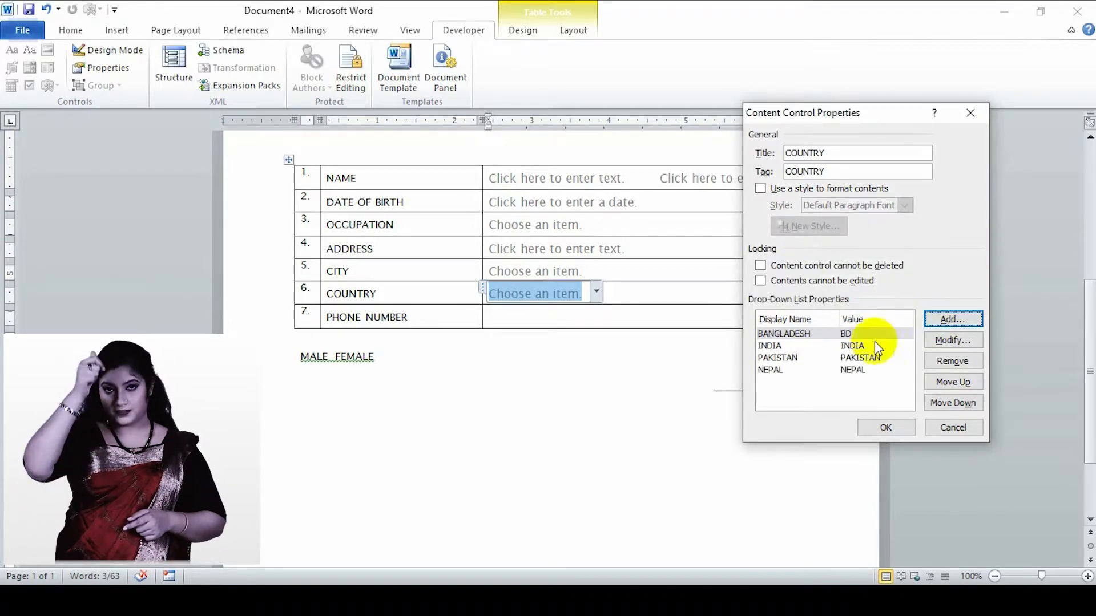
left_click(882, 425)
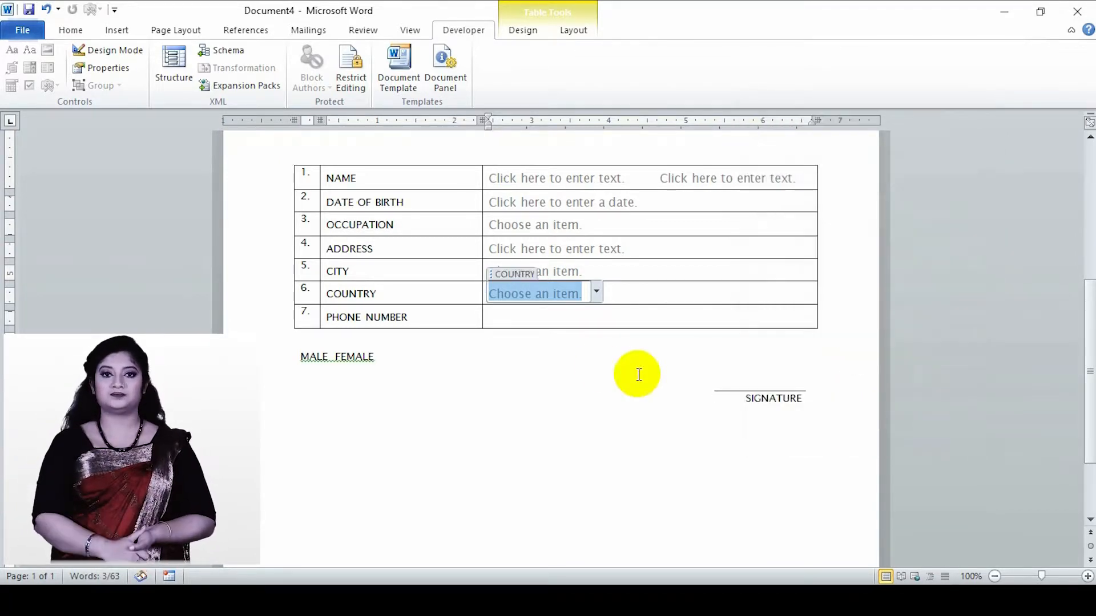
- Insert a rich text content control in the PHONE NUMBER row with the title PHONE NUMBER and the tag PN
left_click(532, 323)
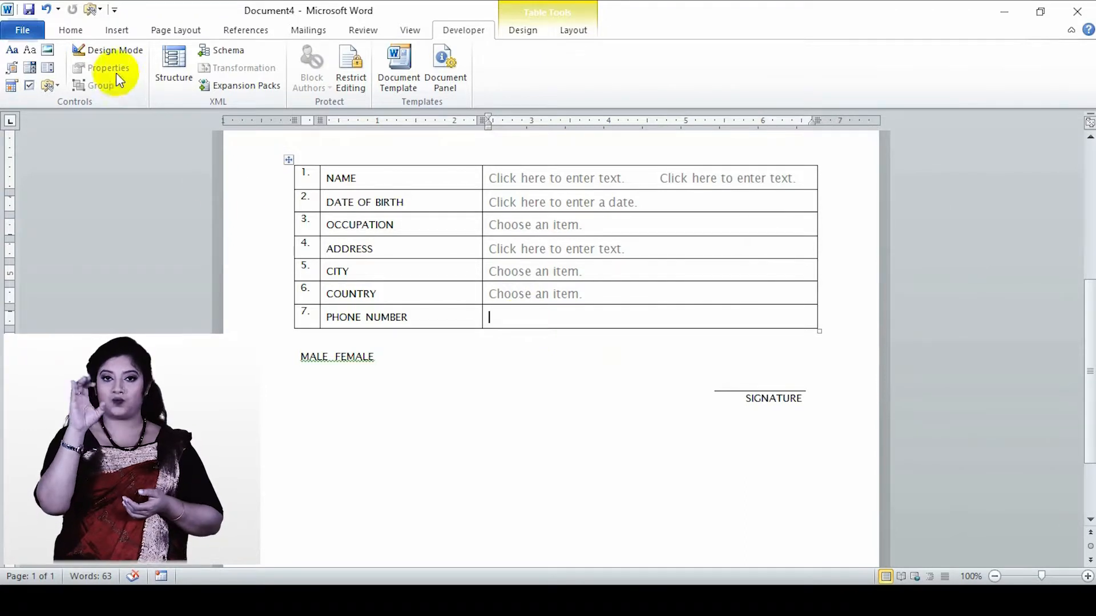
left_click(13, 51)
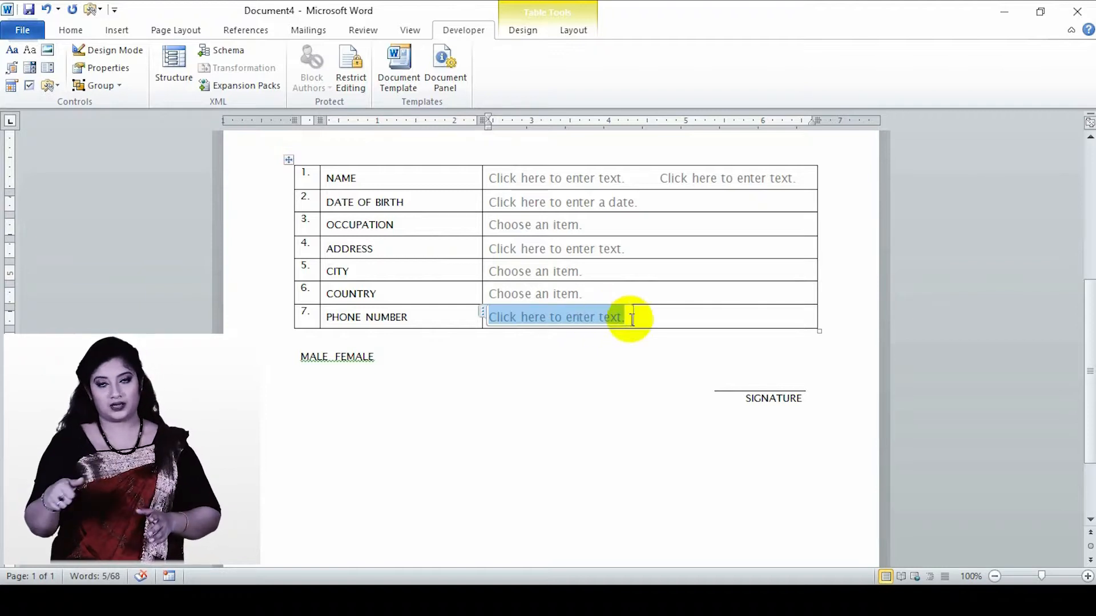
left_click(94, 69)
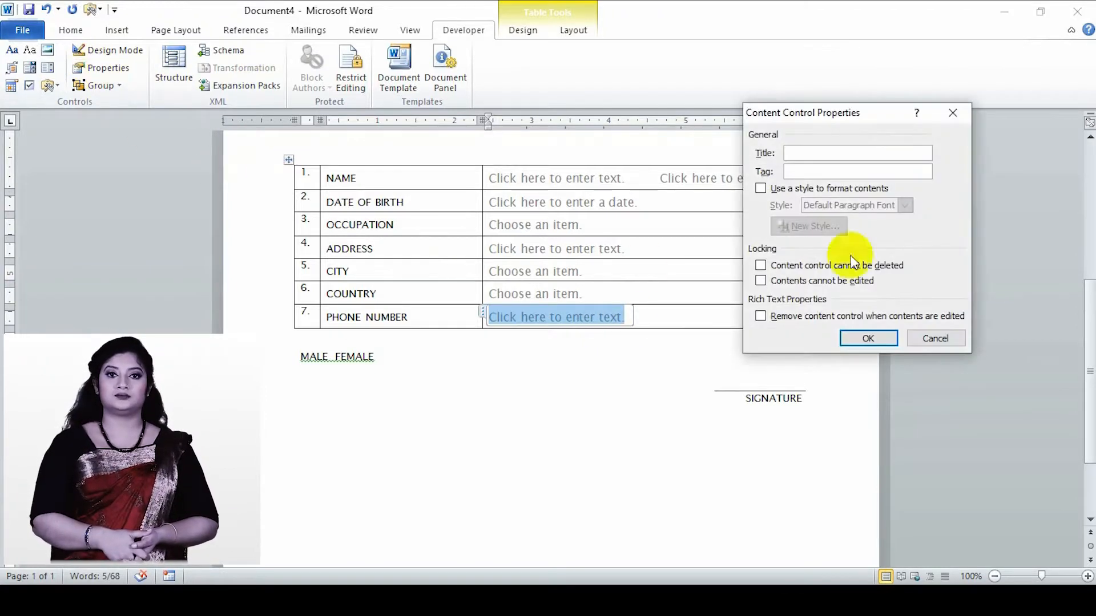
type("PHONE NUMBER")
left_click(811, 170)
type("PN")
left_click(867, 338)
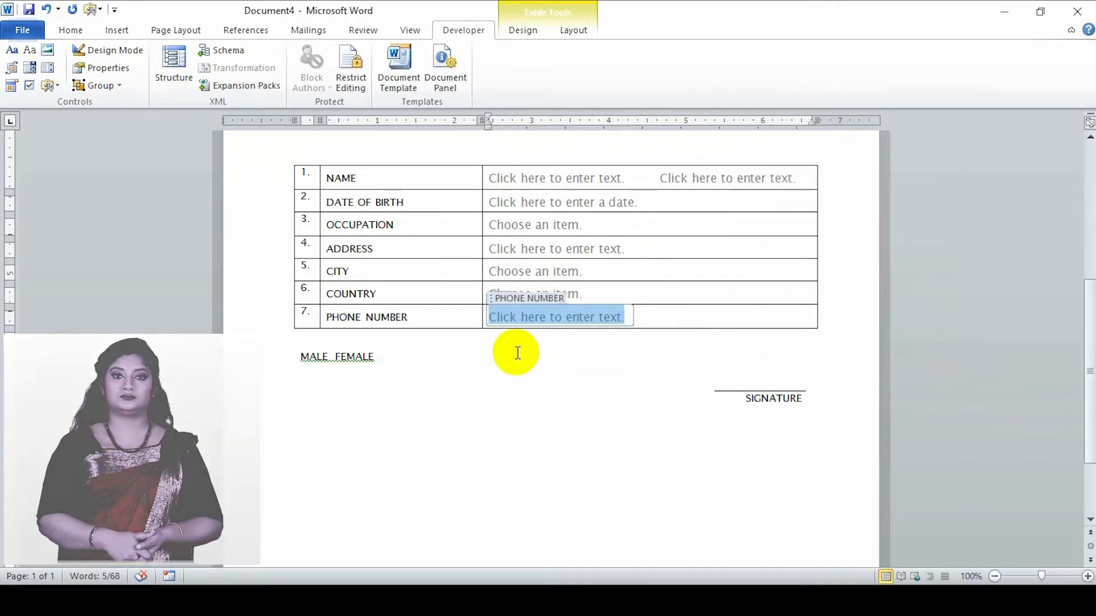
- Add a new line below the MALE FEMALE text and insert an ActiveX option button on it
left_click(399, 359)
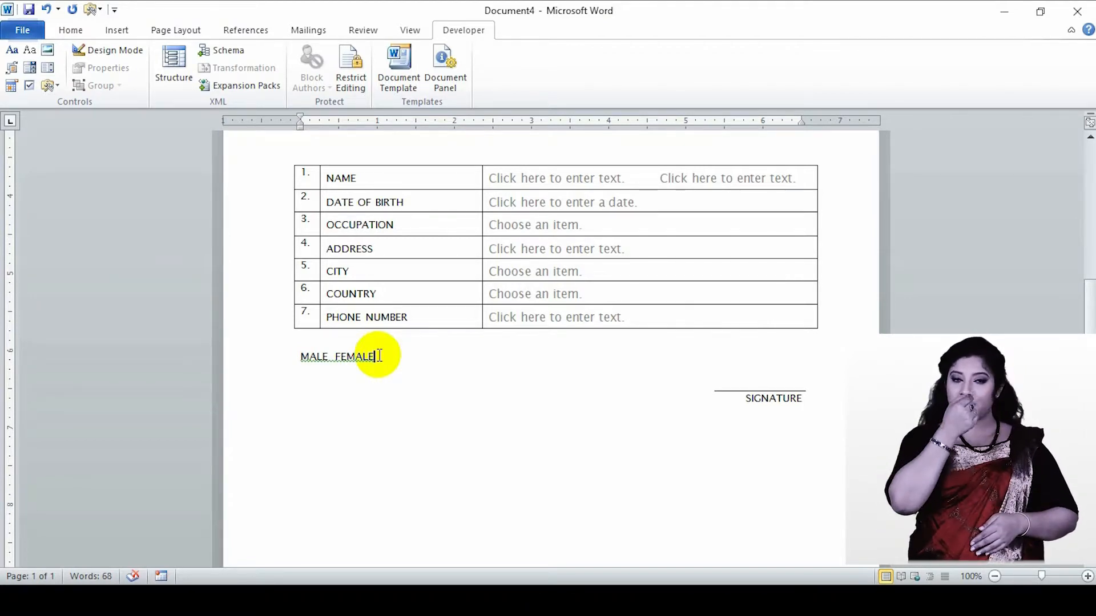
key("Return")
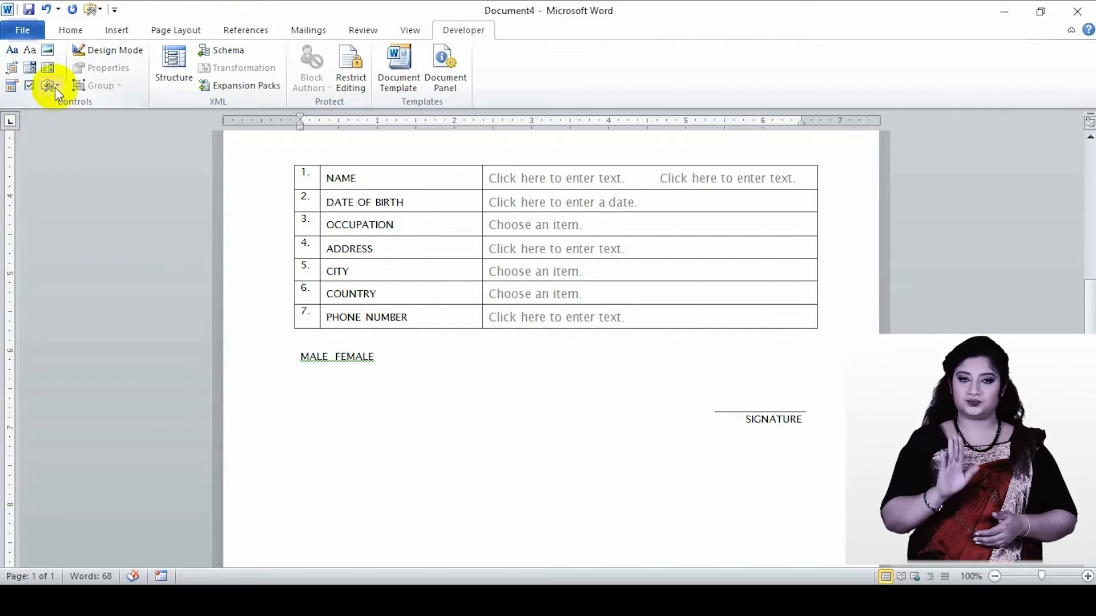
left_click(55, 88)
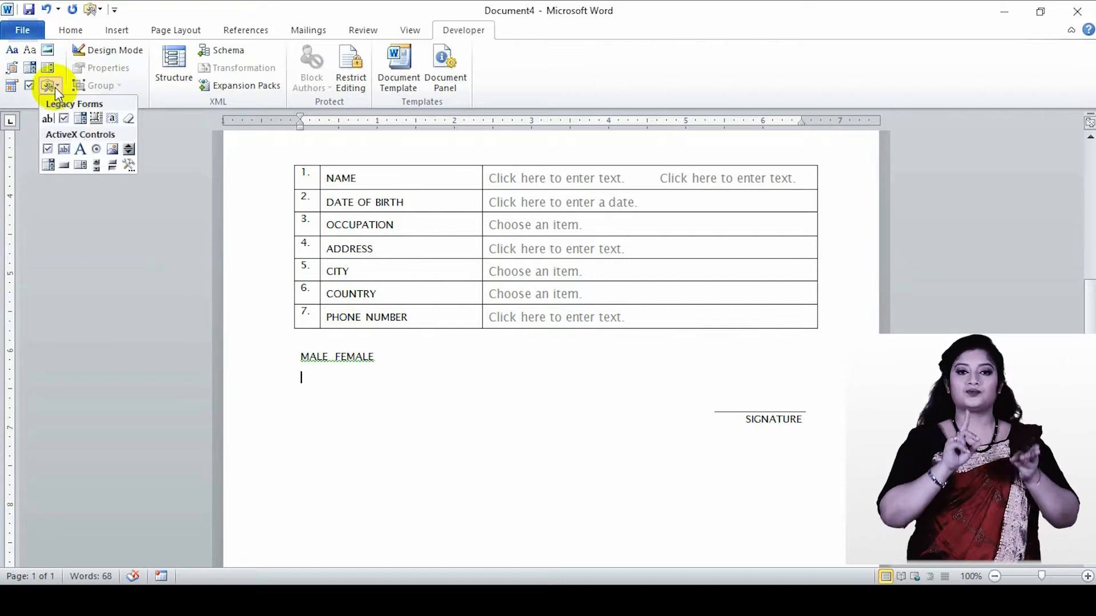
left_click(94, 149)
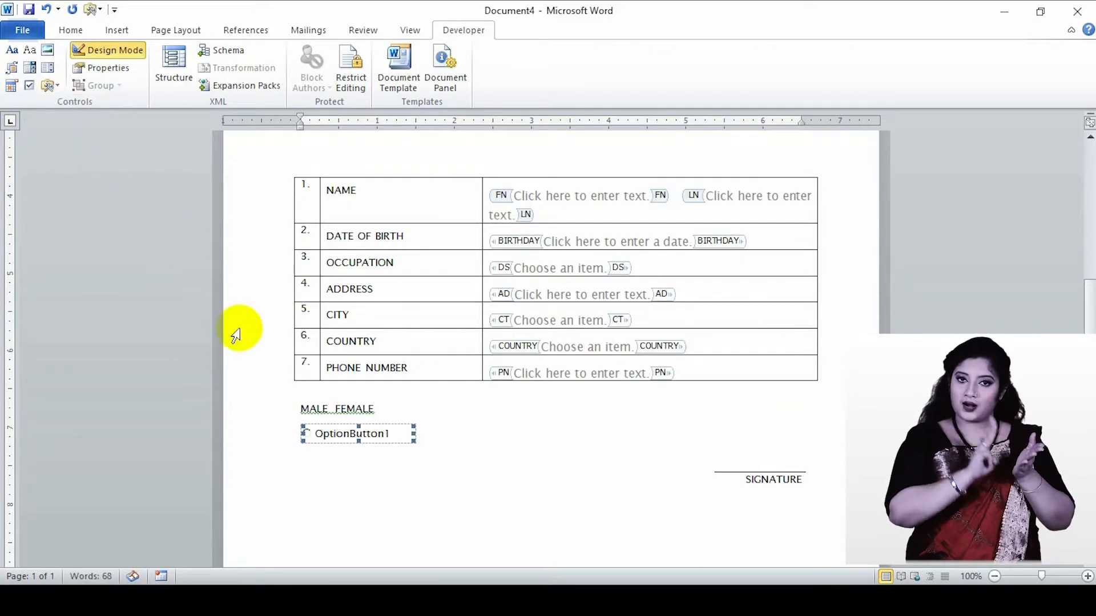
- Set the option button's caption to MALE in the Visual Basic editor and return to the Word document
double_click(382, 426)
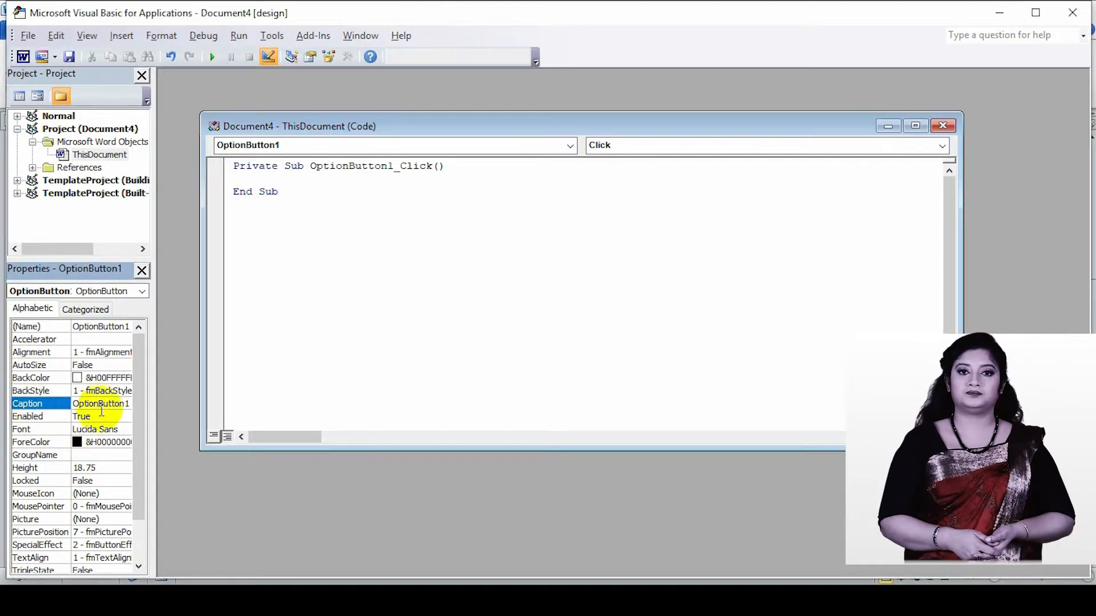
double_click(80, 406)
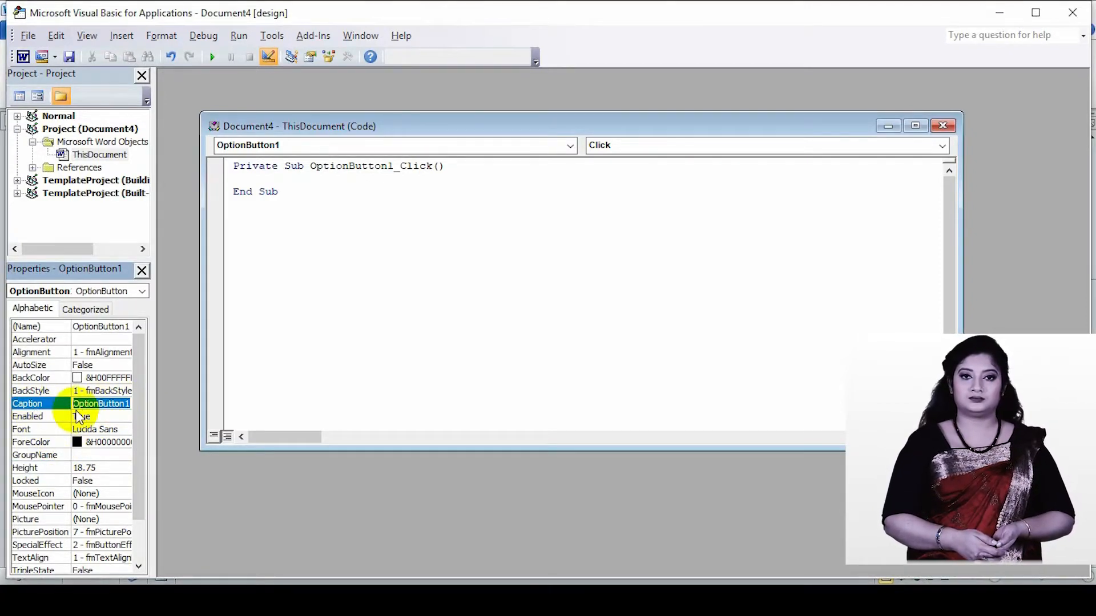
type("MALE")
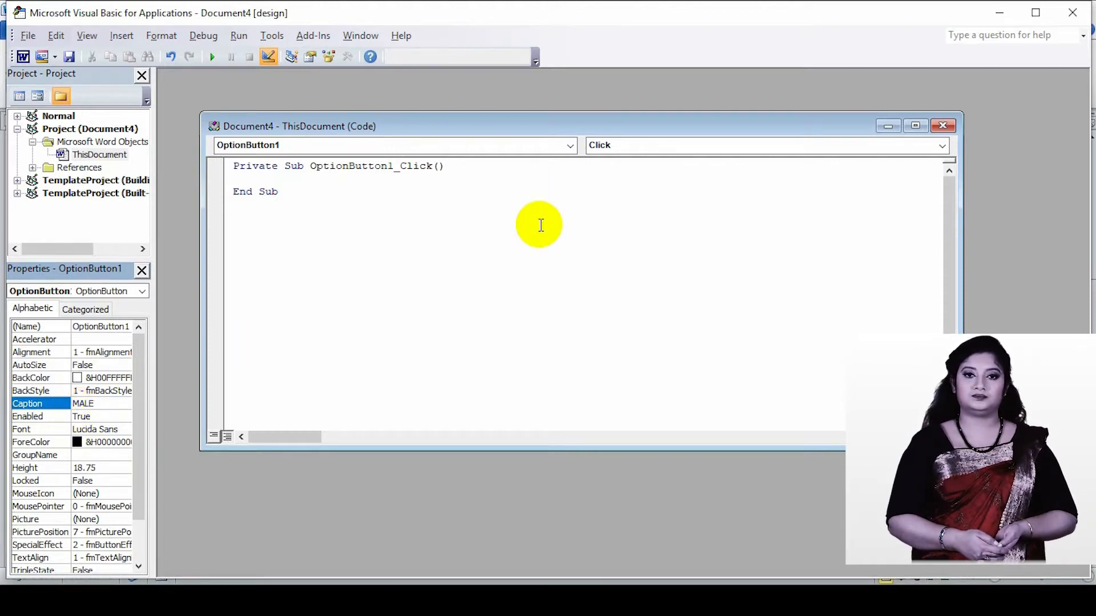
left_click(943, 126)
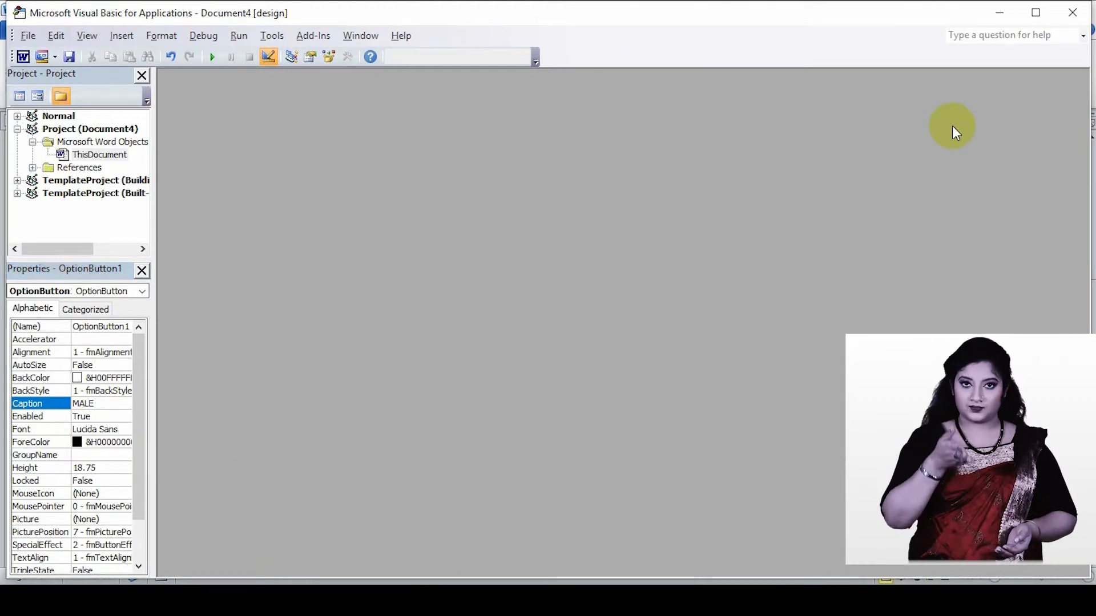
left_click(140, 75)
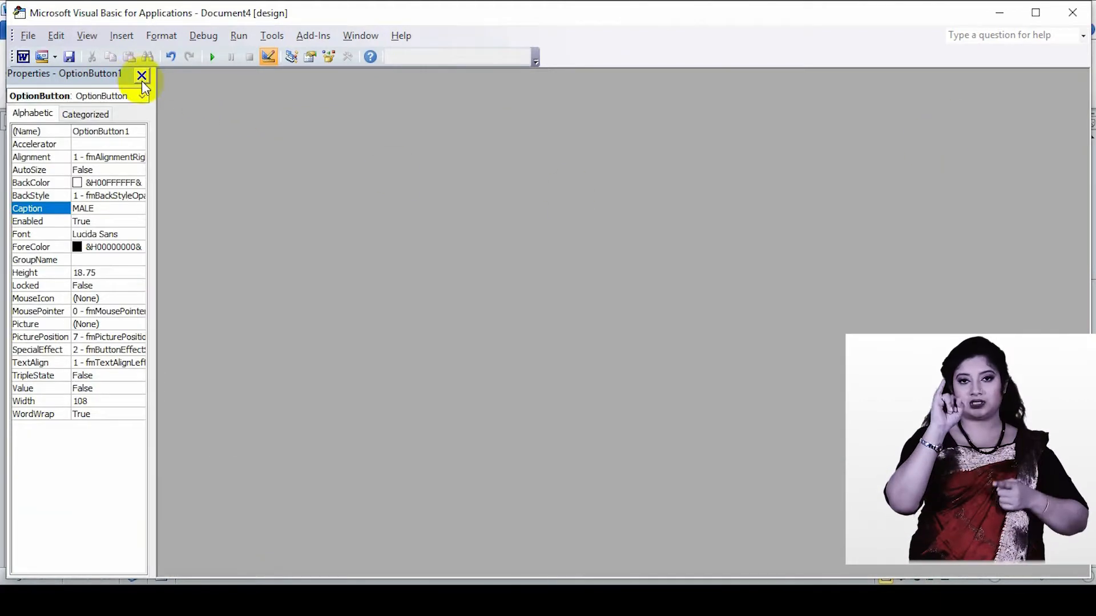
left_click(1074, 10)
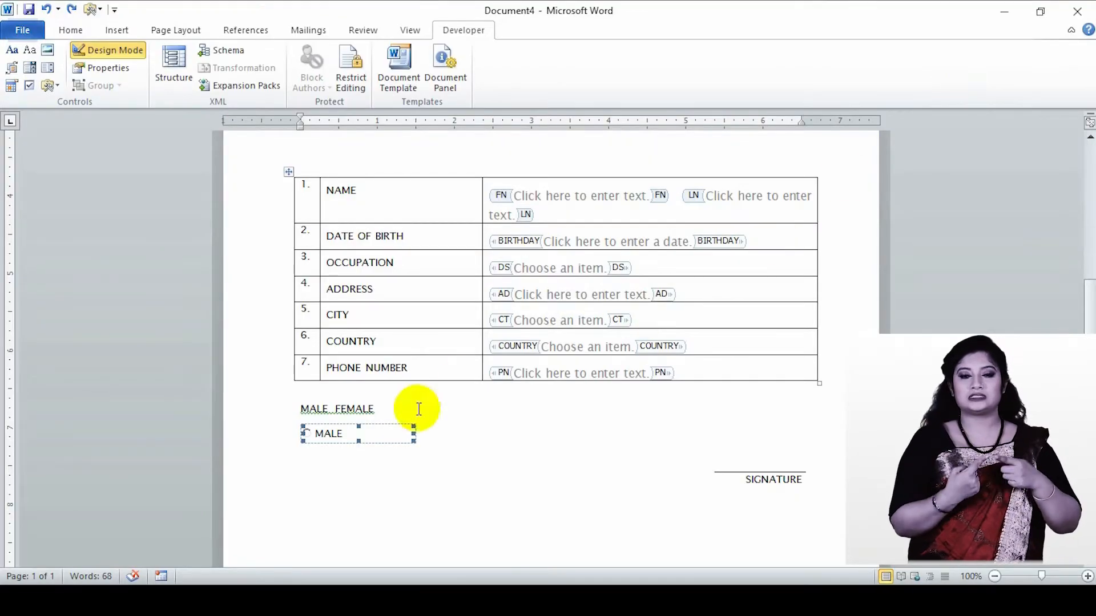
- Insert a second ActiveX option button on the same line, directly after the MALE option button
left_click(436, 440)
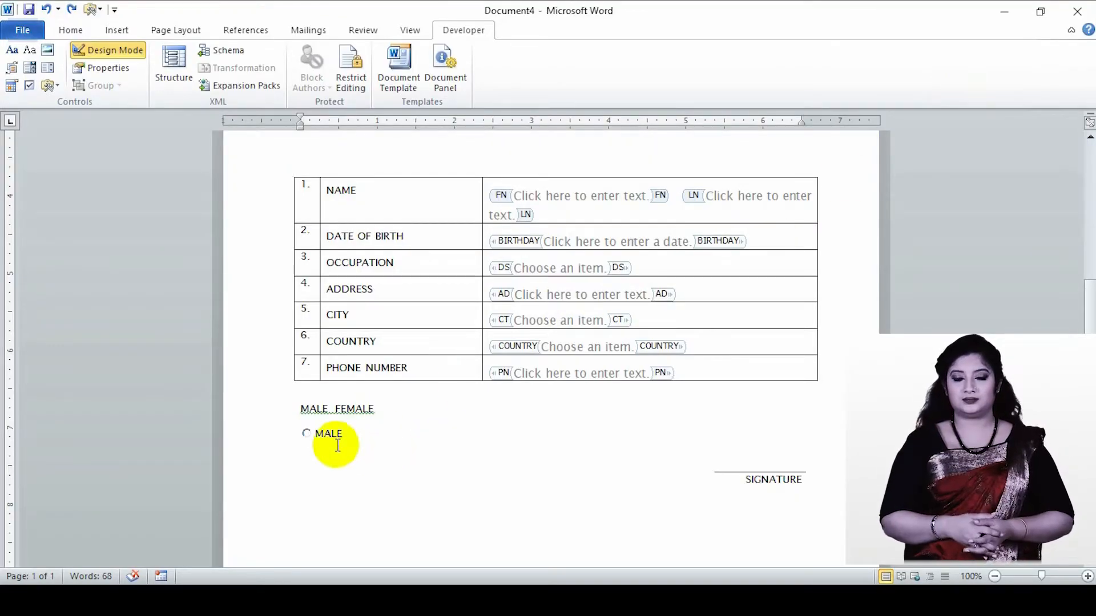
left_click(388, 435)
left_click(436, 439)
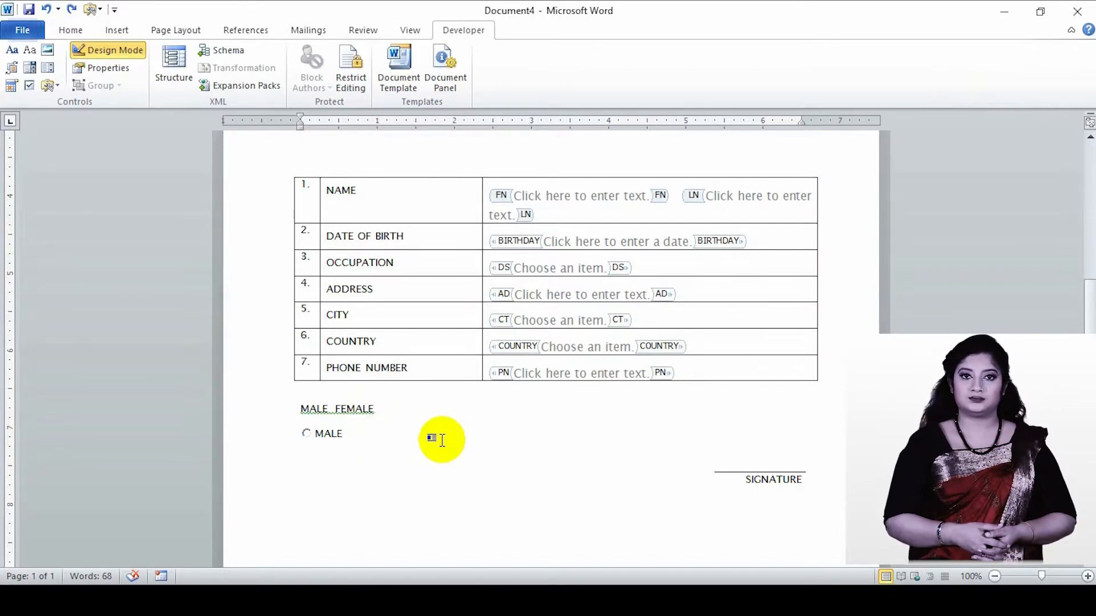
left_click(52, 87)
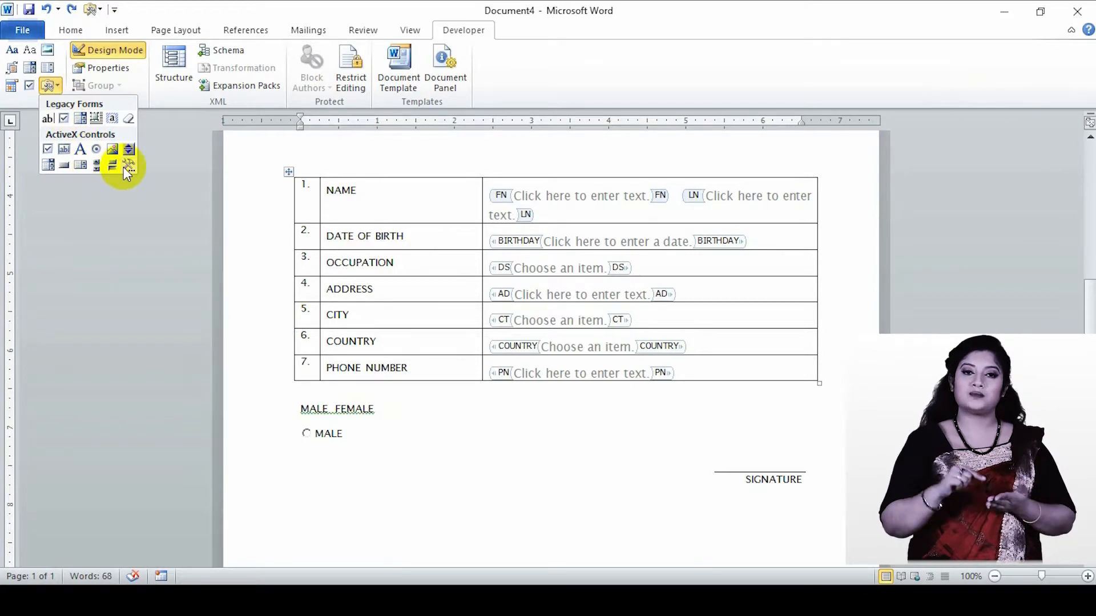
left_click(95, 149)
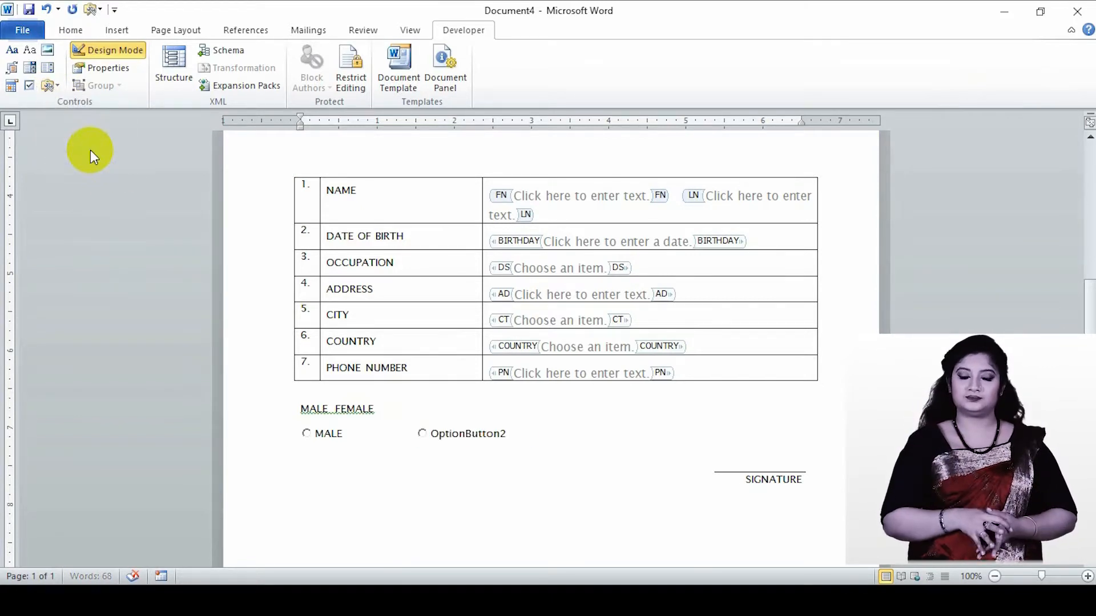
- Set the second option button's caption to FEMALE in the Visual Basic editor and return to the Word document
left_click(494, 424)
double_click(495, 427)
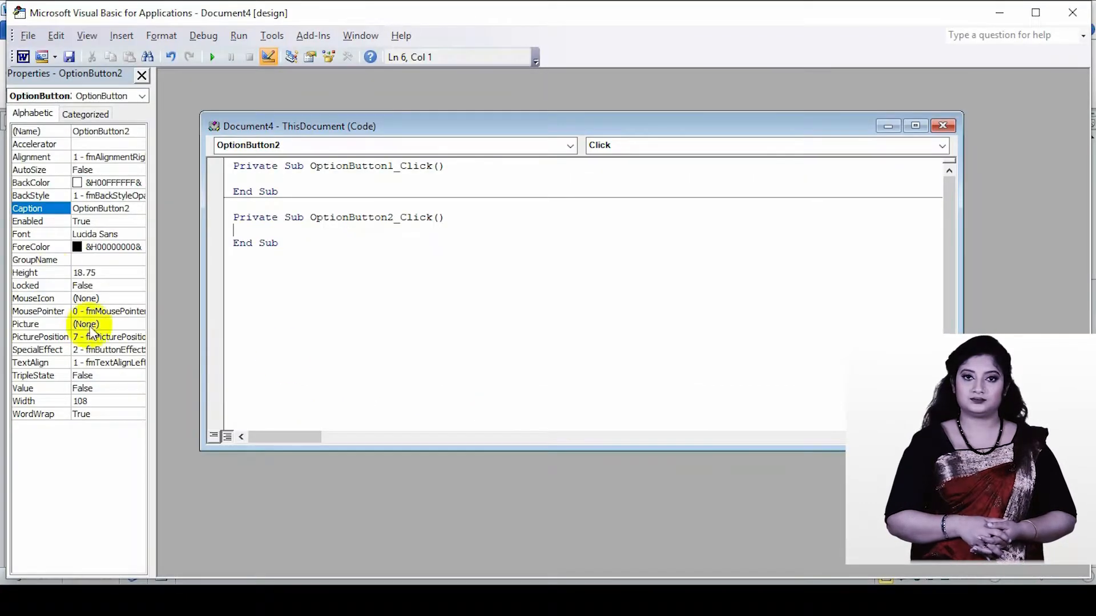
left_click(141, 209)
left_click(31, 208)
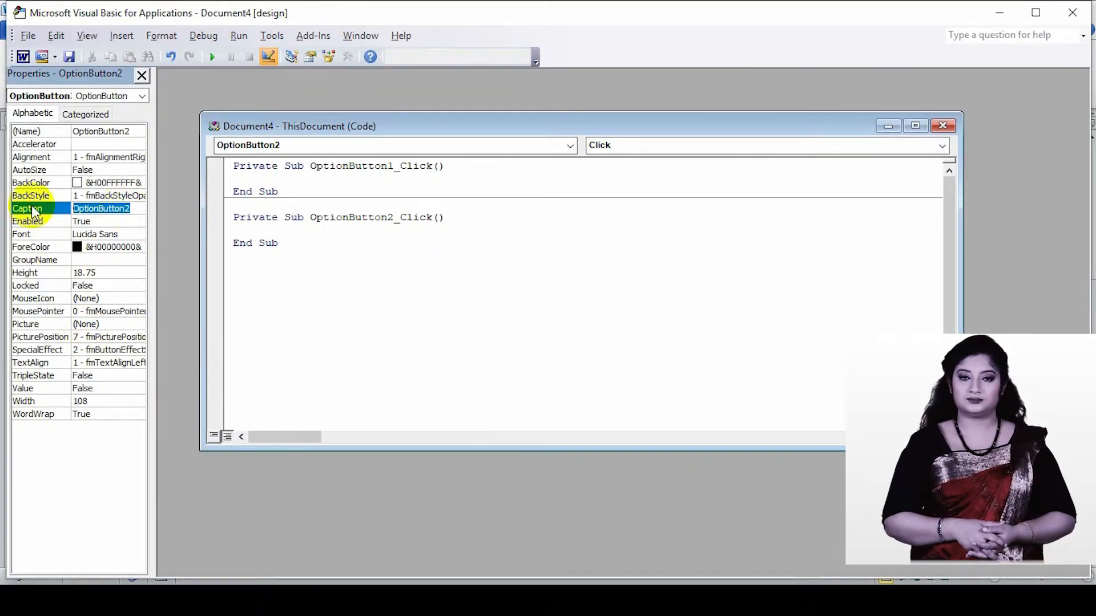
type("FEMALE")
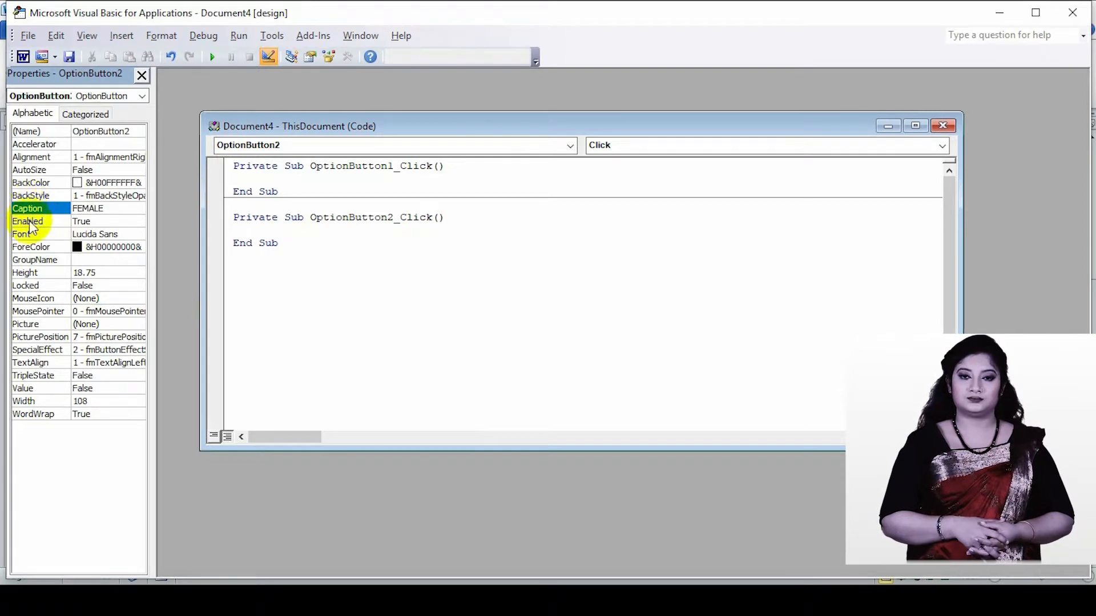
left_click(943, 125)
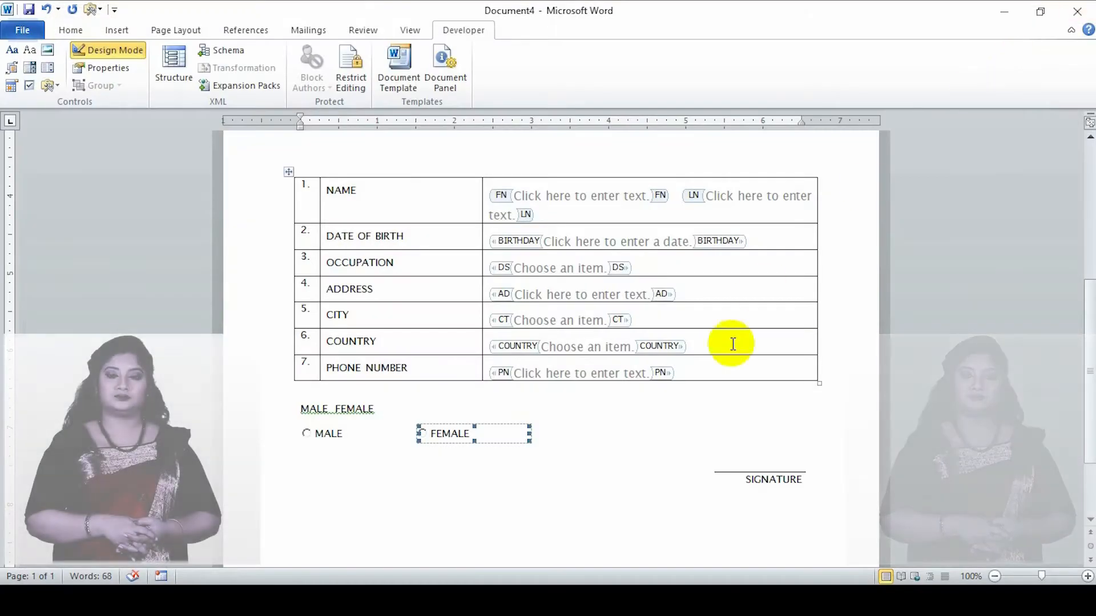
- Turn off Design Mode so the form's controls can be filled in
left_click(541, 417)
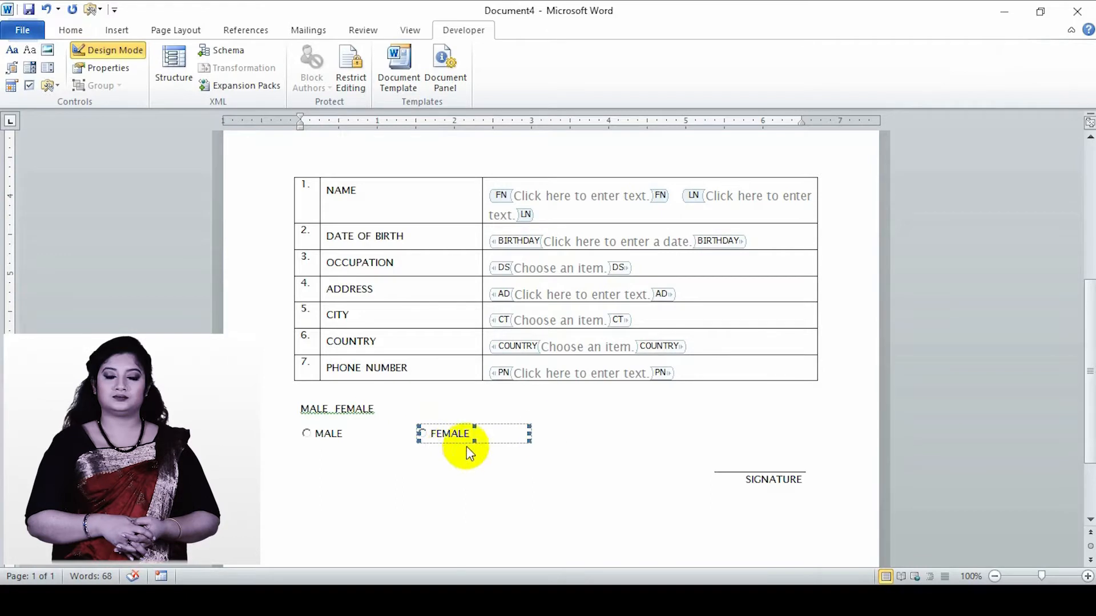
left_click(311, 434)
left_click(533, 438)
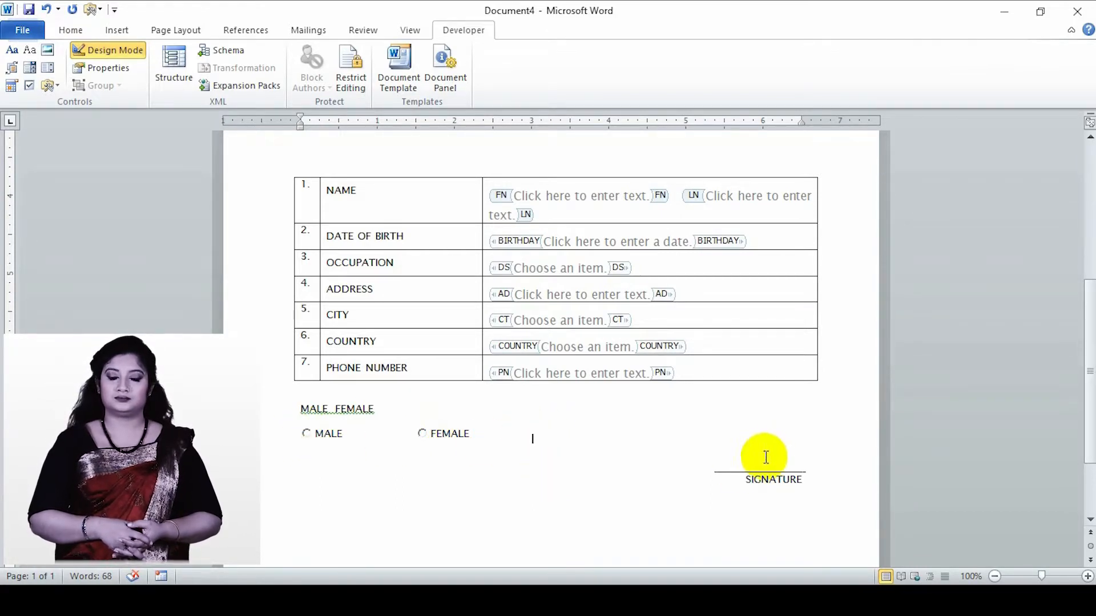
left_click(86, 49)
- Insert the flagge-bangladesch image from the Desktop folder into the form's picture content control
scroll(595, 413, "up", 3)
scroll(594, 414, "up", 3)
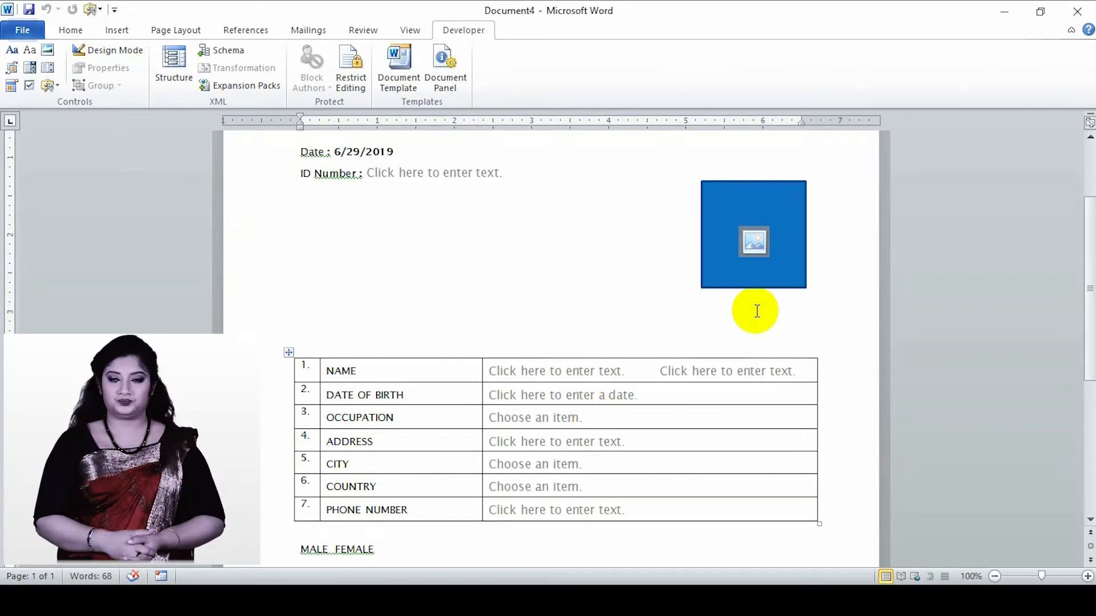
left_click(767, 276)
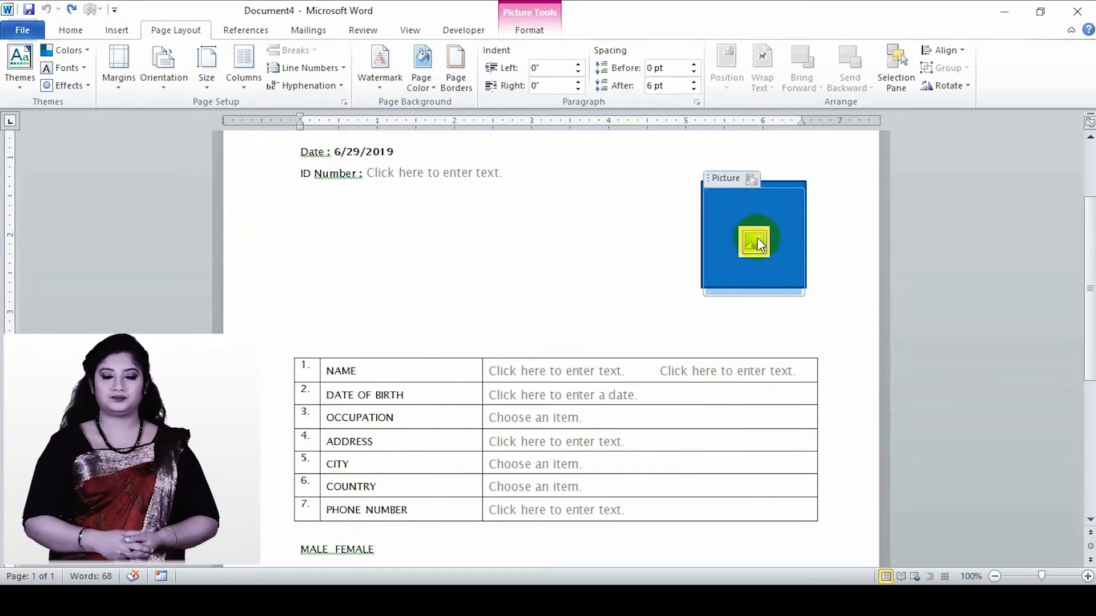
left_click(759, 239)
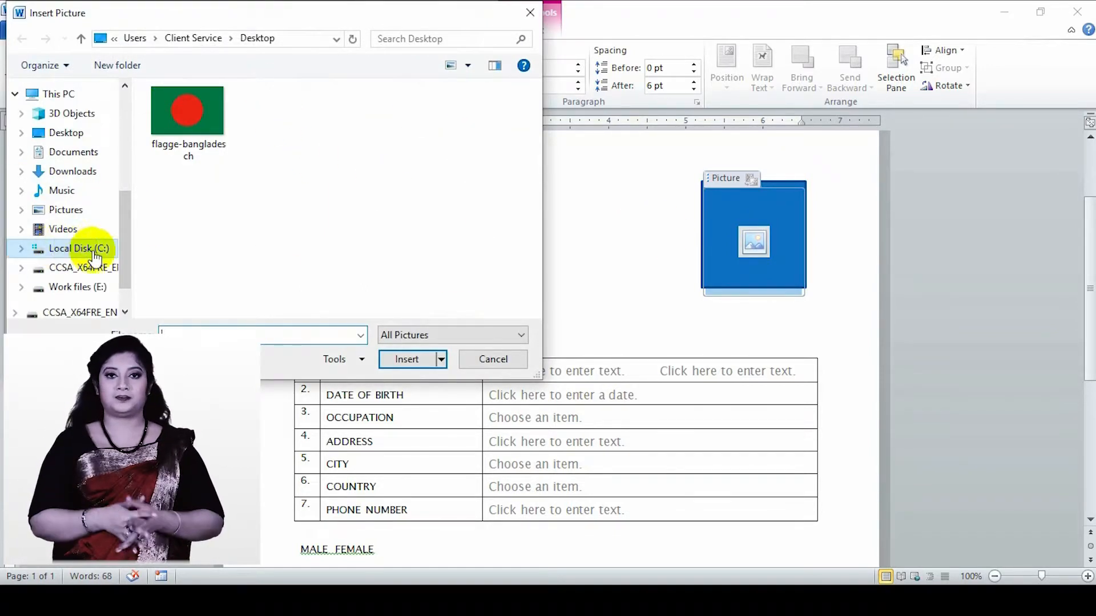
left_click_drag(126, 220, 130, 119)
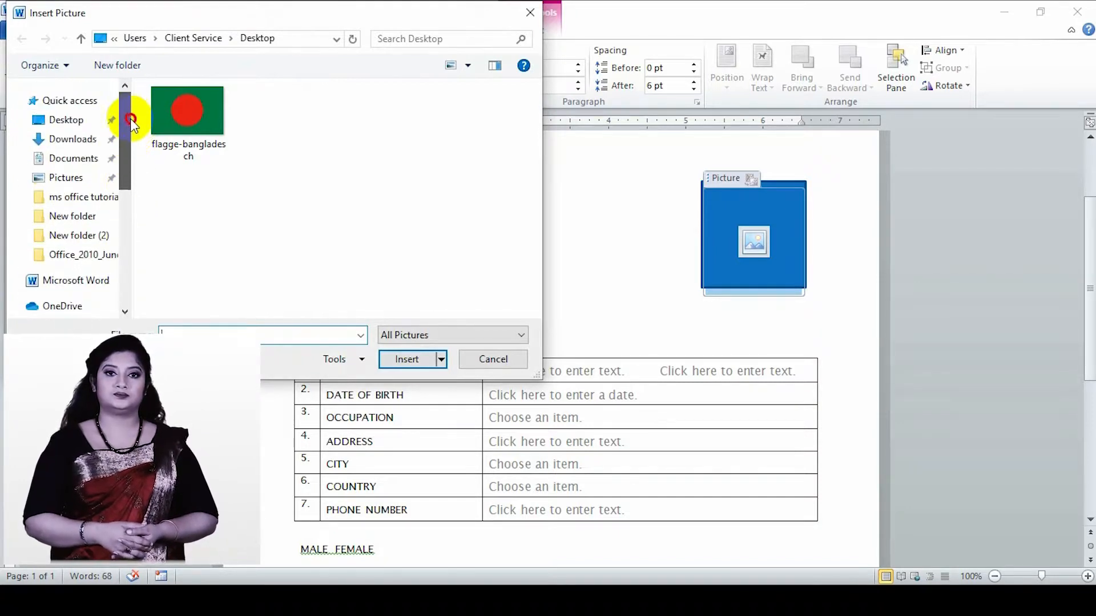
left_click(58, 121)
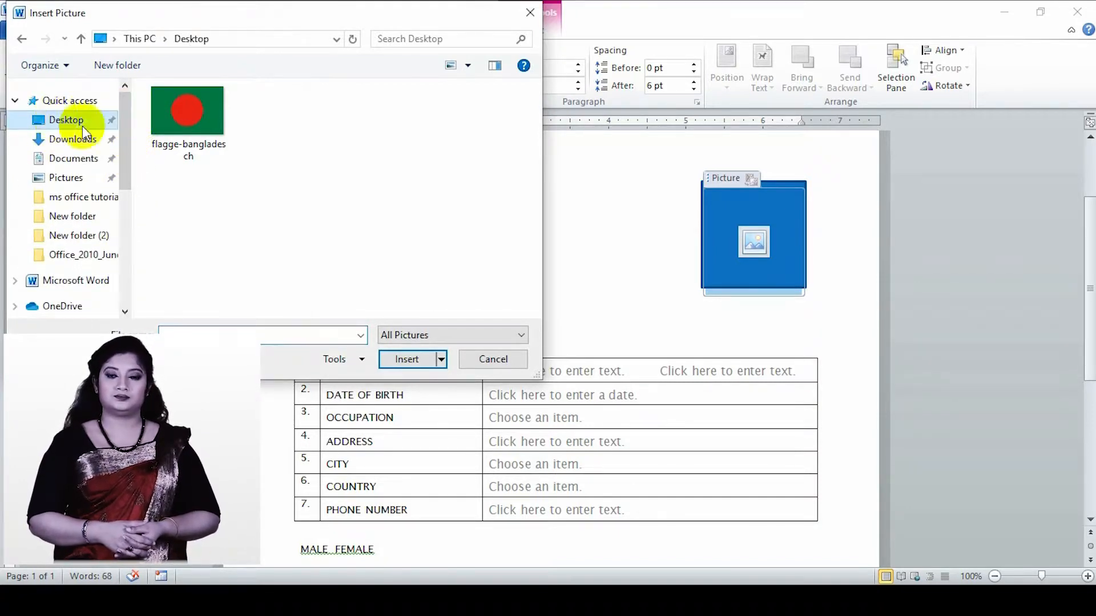
left_click(194, 123)
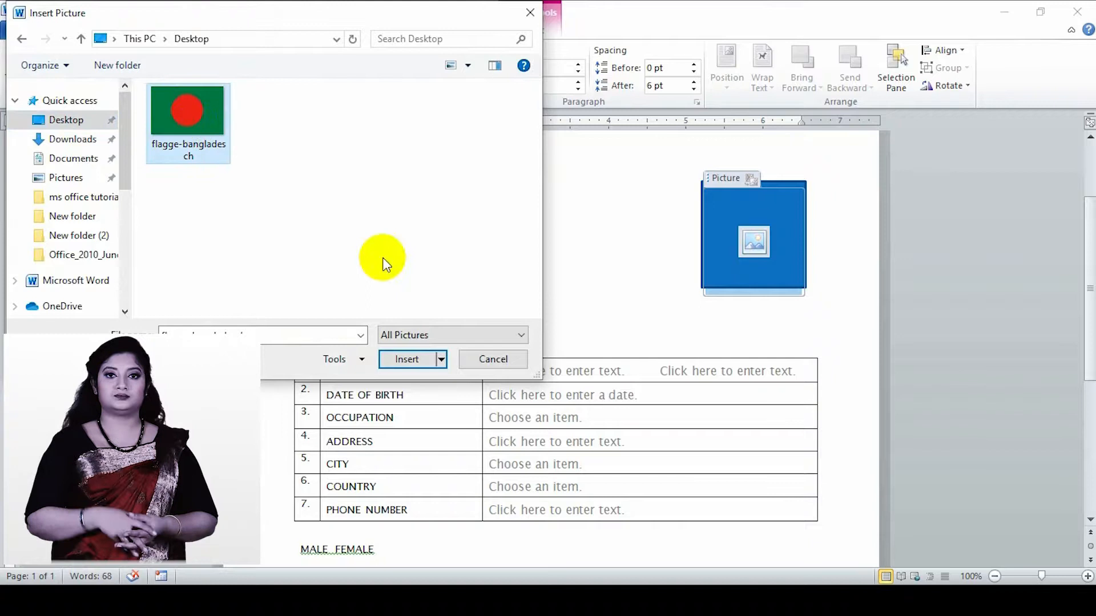
left_click(419, 357)
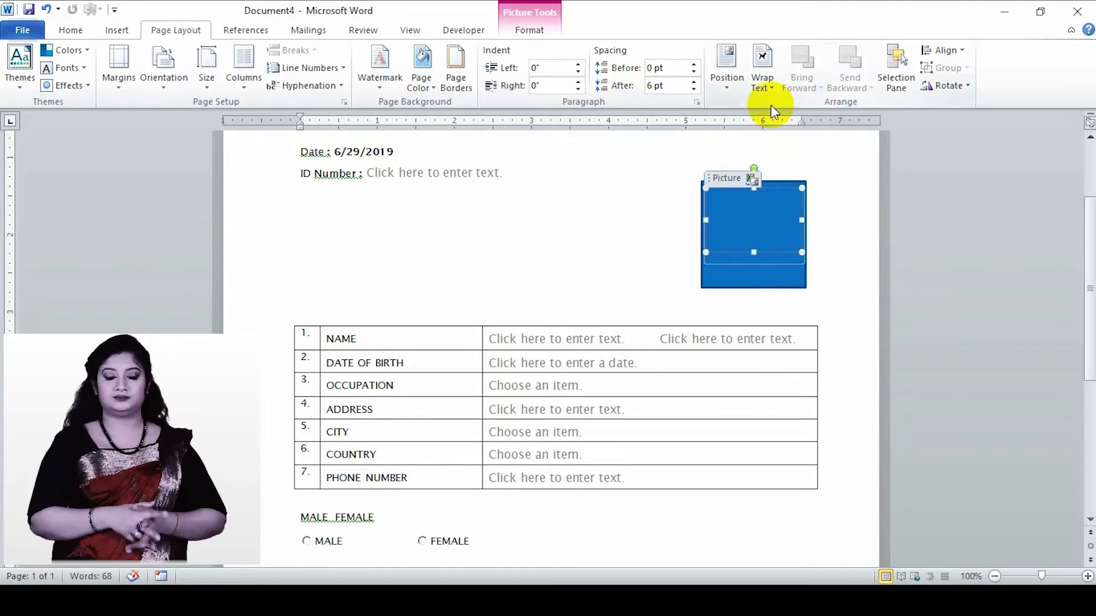
- Show the list of shapes on the page and set the blue rectangle's text wrapping to Behind Text
left_click(900, 59)
left_click(677, 273)
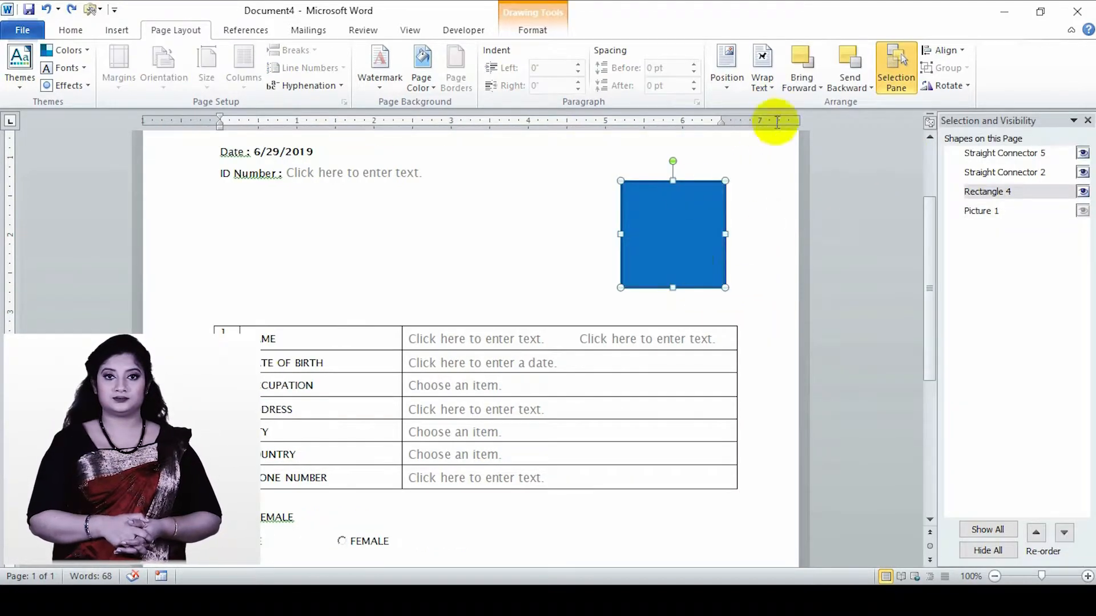
left_click(765, 84)
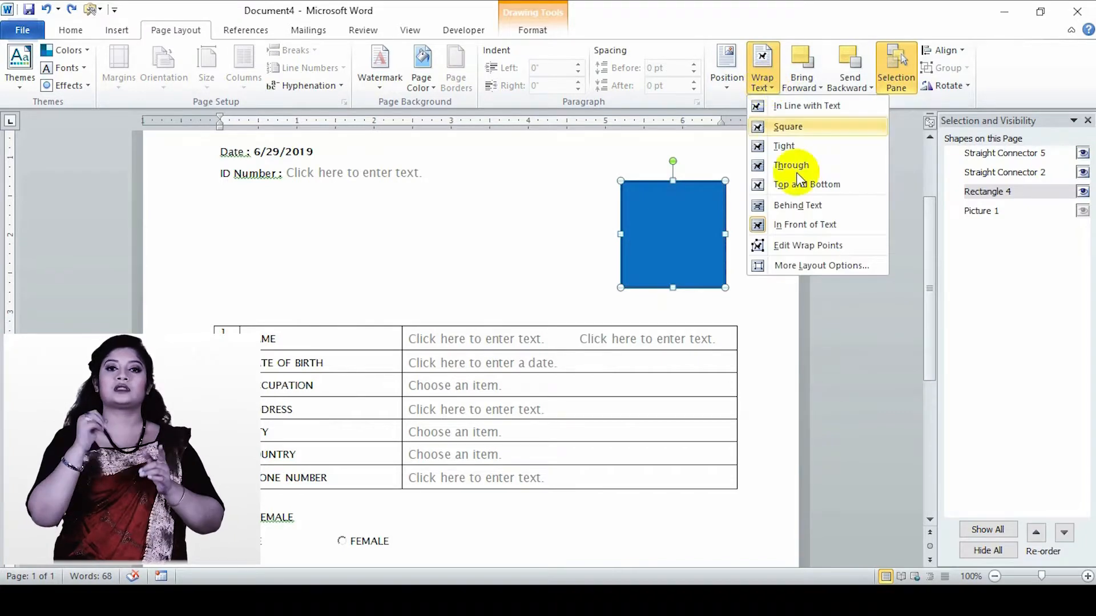
left_click(816, 209)
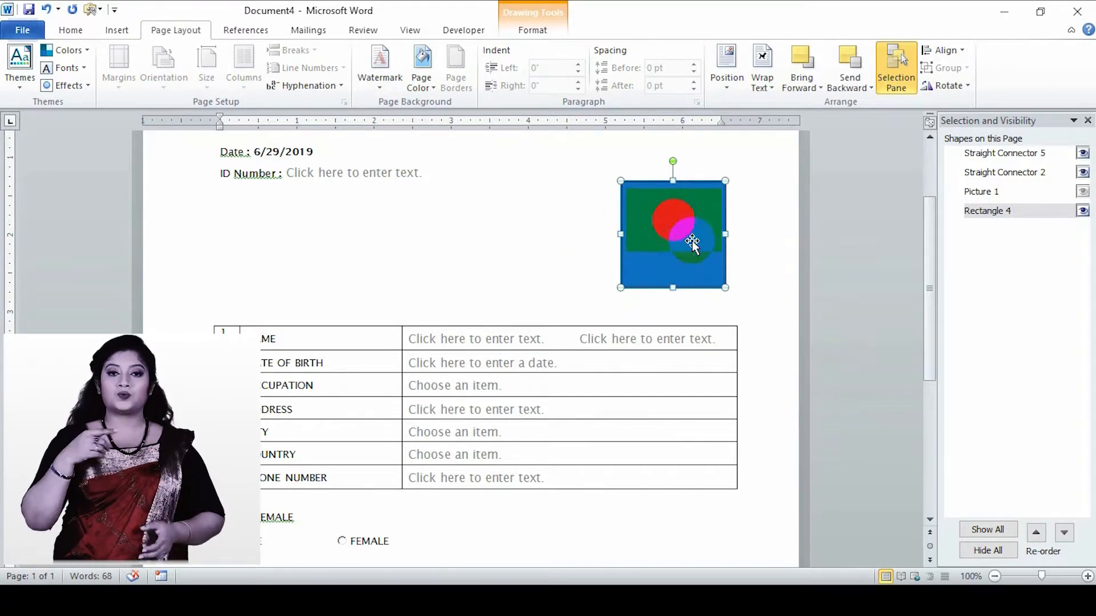
- Apply the white-filled, green-outlined preset shape style to the rectangle behind the flag picture
left_click(129, 32)
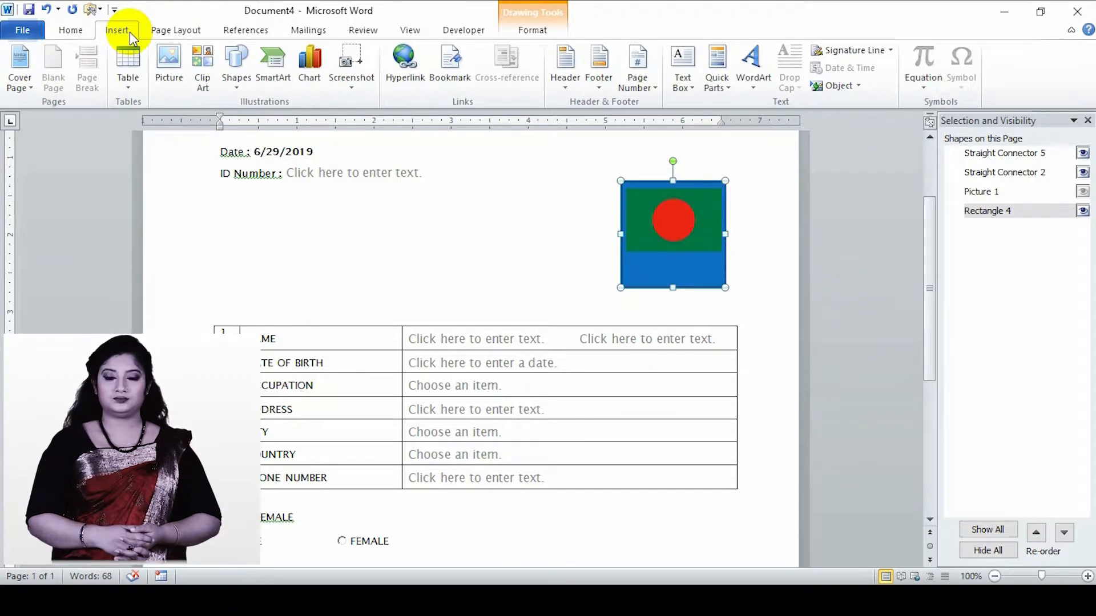
left_click(76, 36)
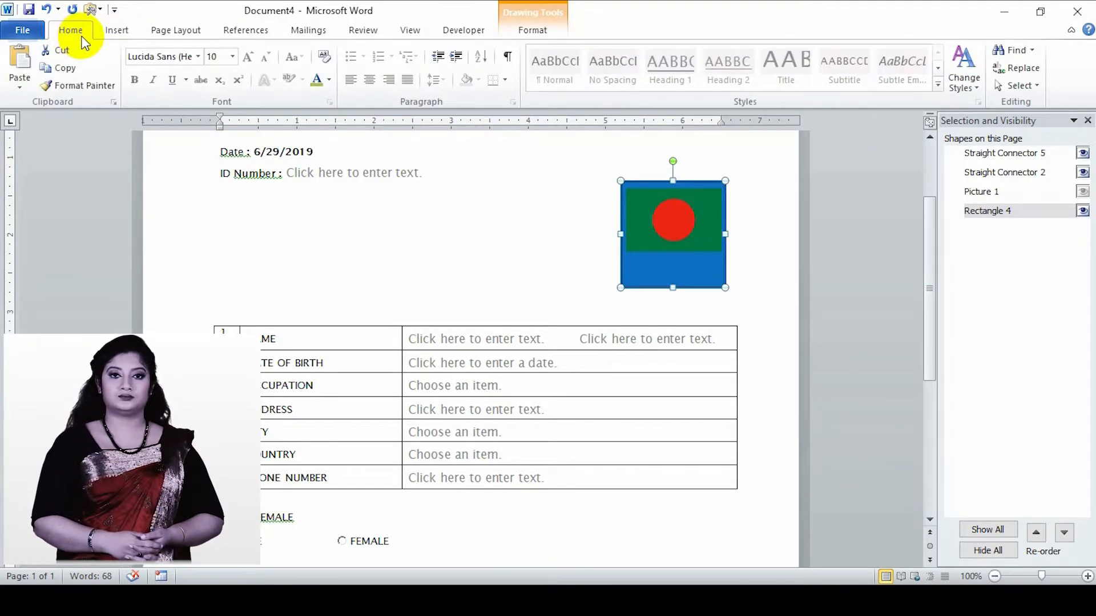
left_click(509, 35)
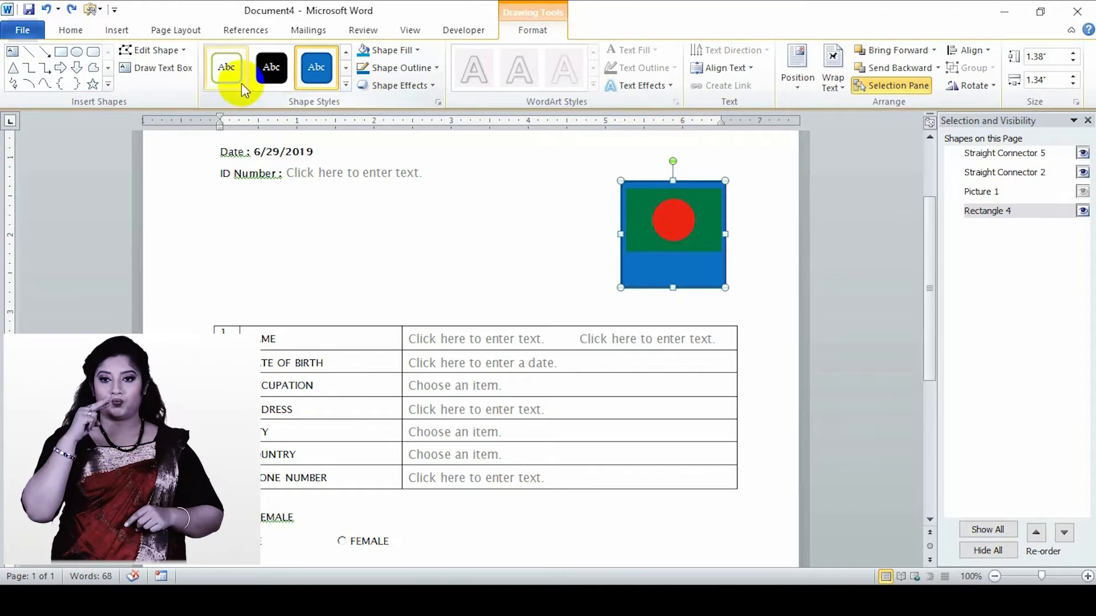
left_click(228, 86)
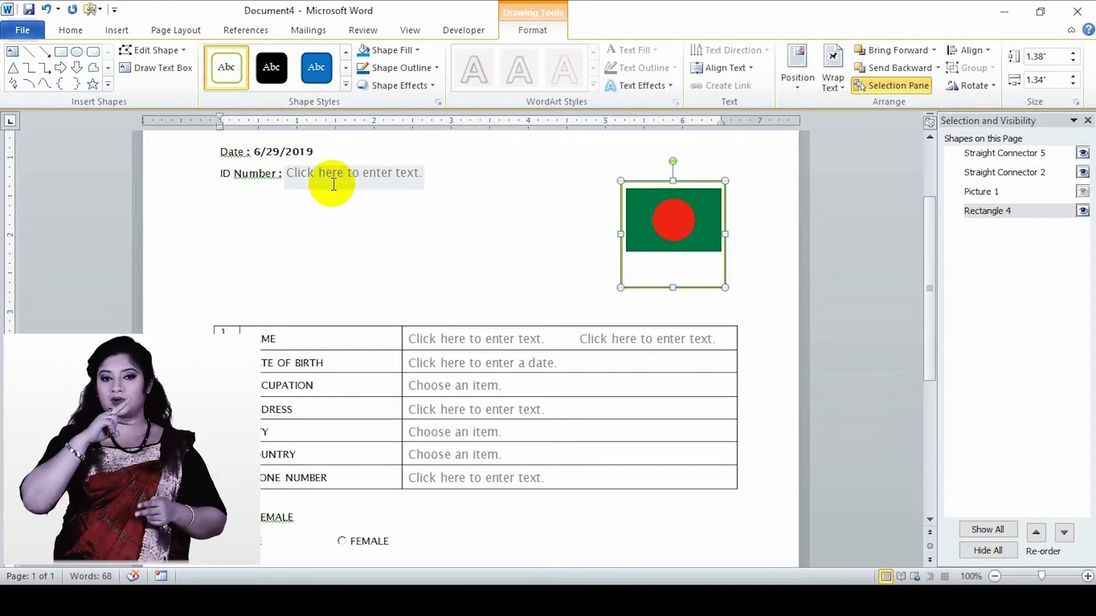
- Try a black outline on the rectangle, replace it with a gray theme shade and deselect the shape
left_click(423, 67)
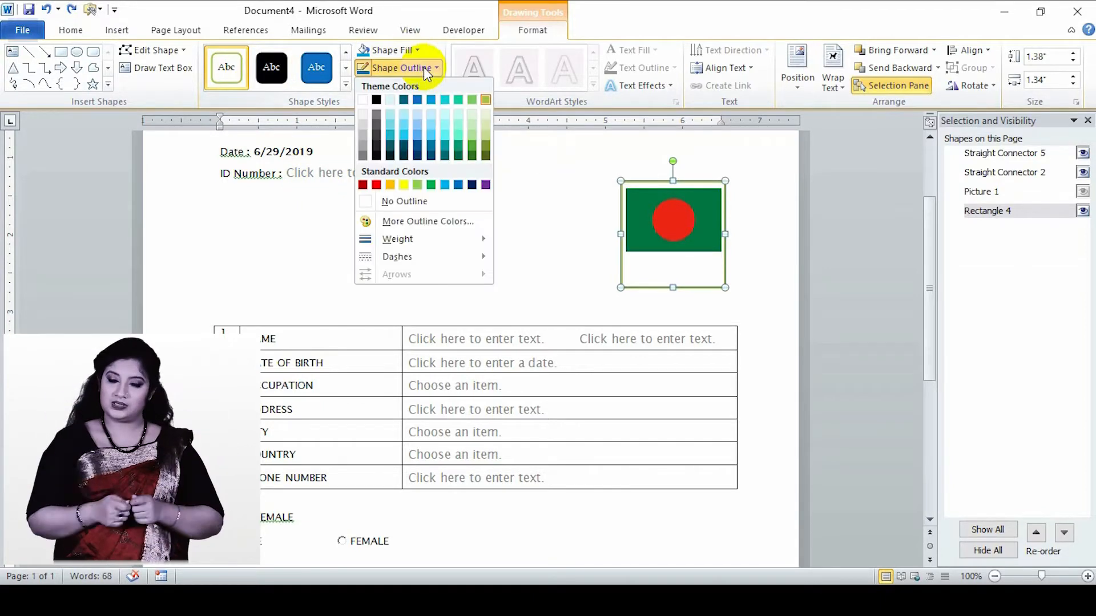
left_click(377, 98)
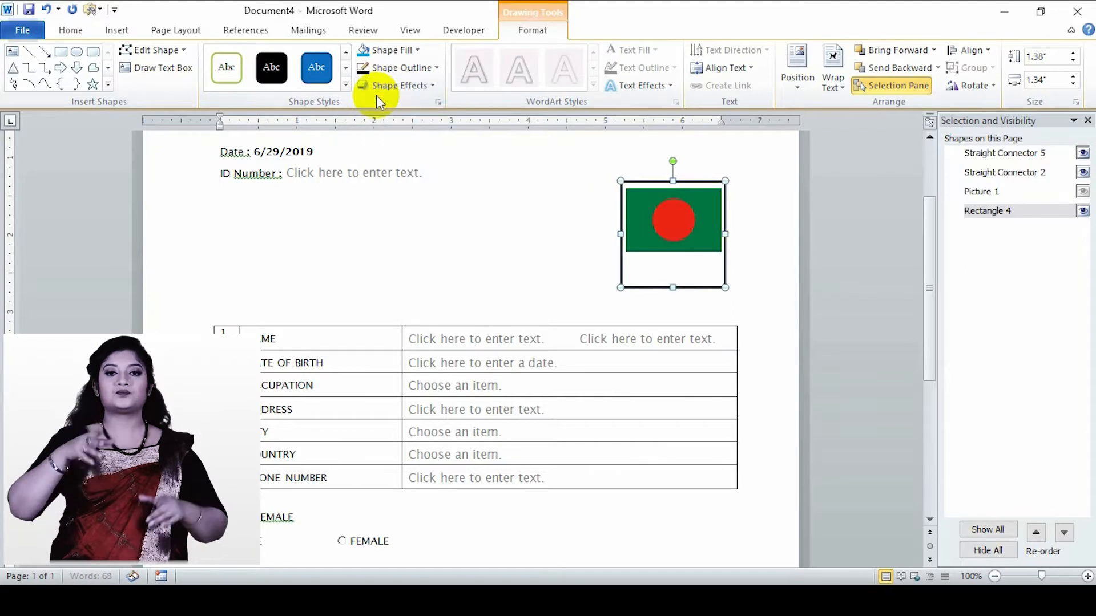
left_click(436, 68)
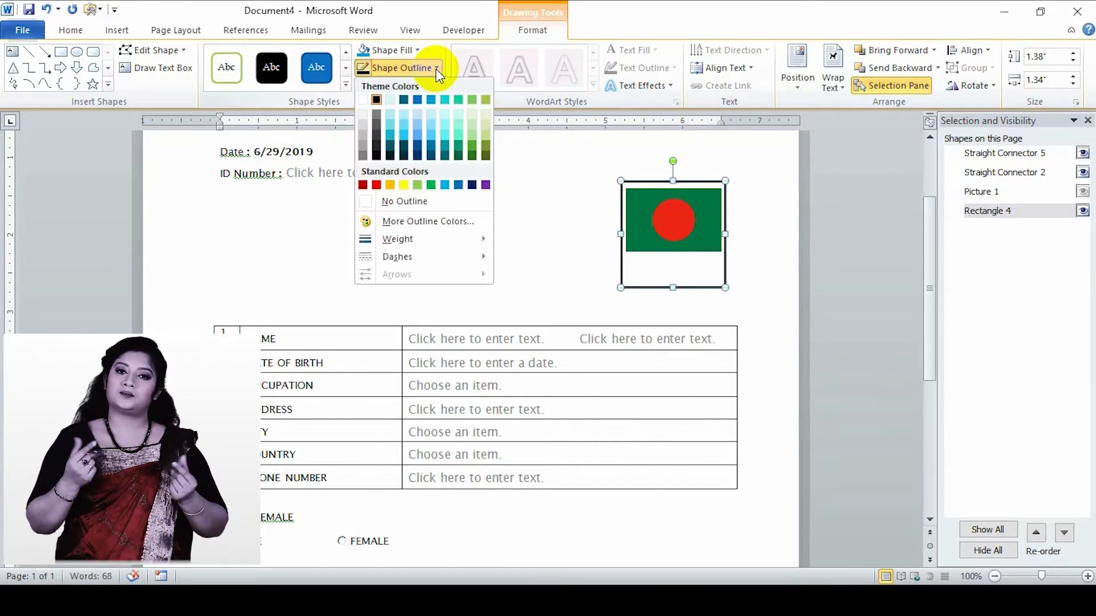
left_click(364, 140)
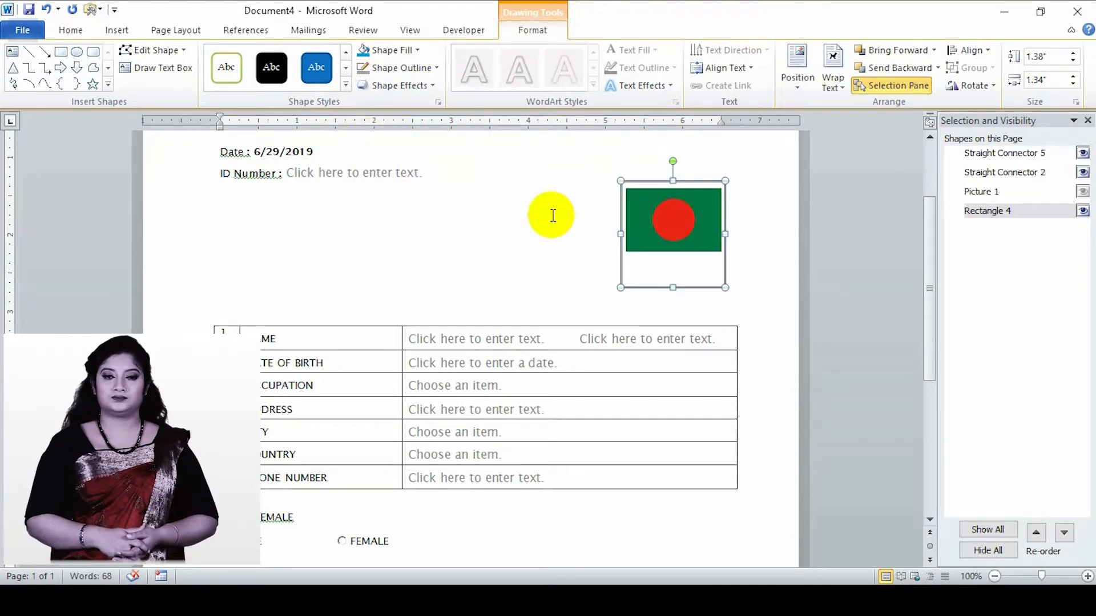
left_click(267, 275)
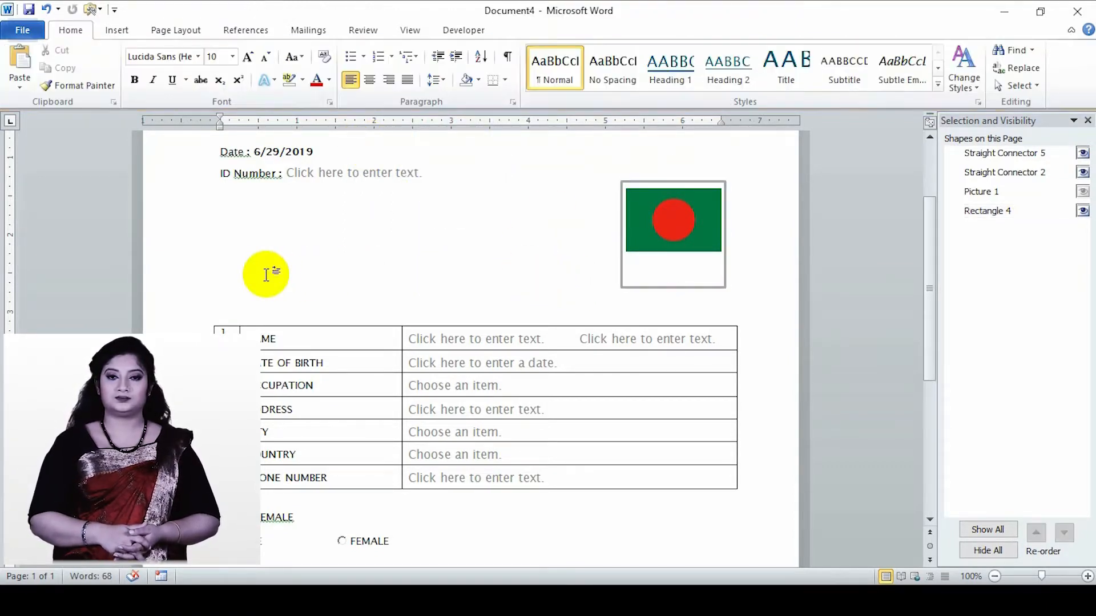
left_click(676, 272)
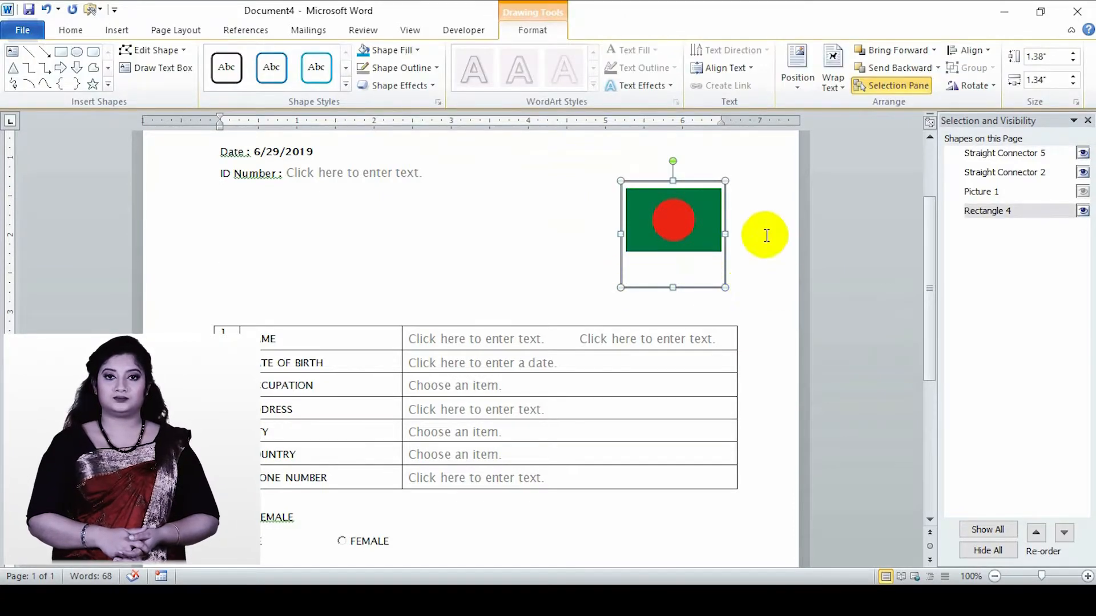
left_click(736, 243)
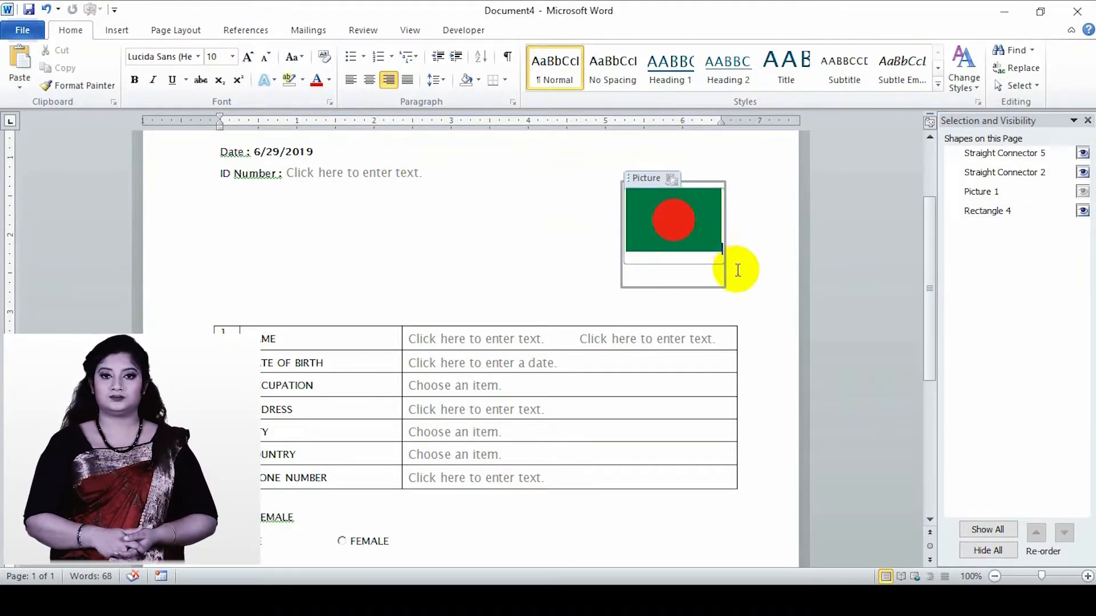
left_click(305, 349)
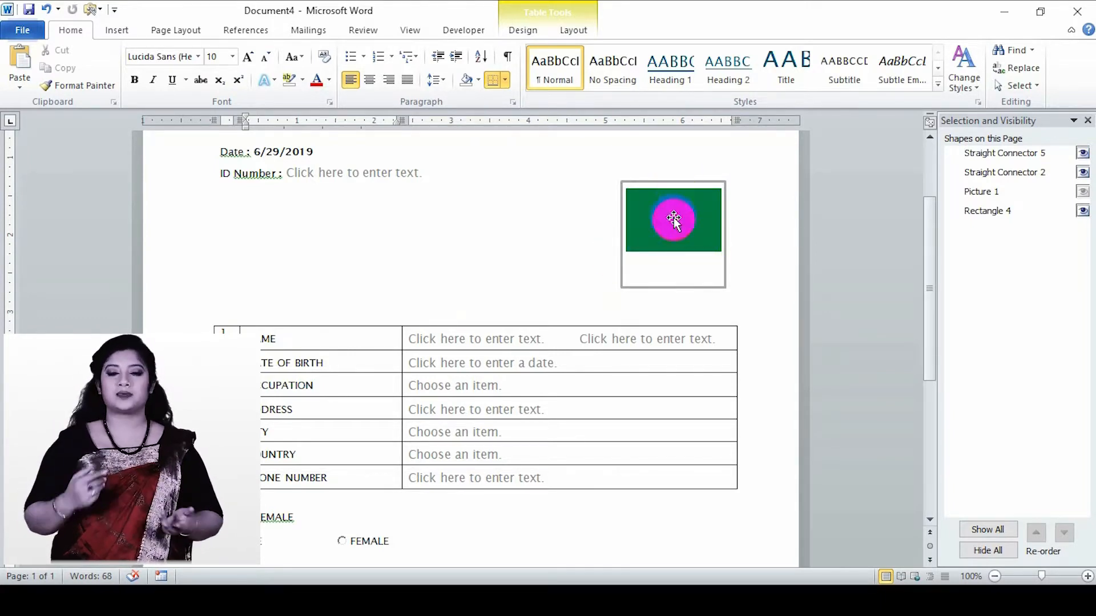
- Fill in the ID Number control near the beginning of the form with a sample ID number
scroll(341, 331, "up", 4)
left_click(340, 328)
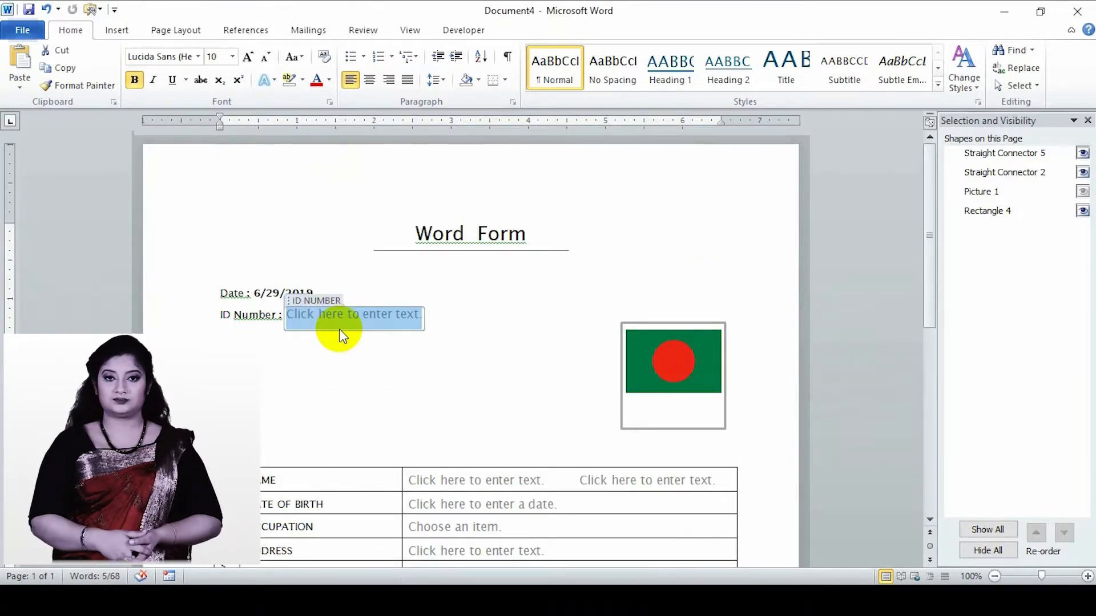
type("123456")
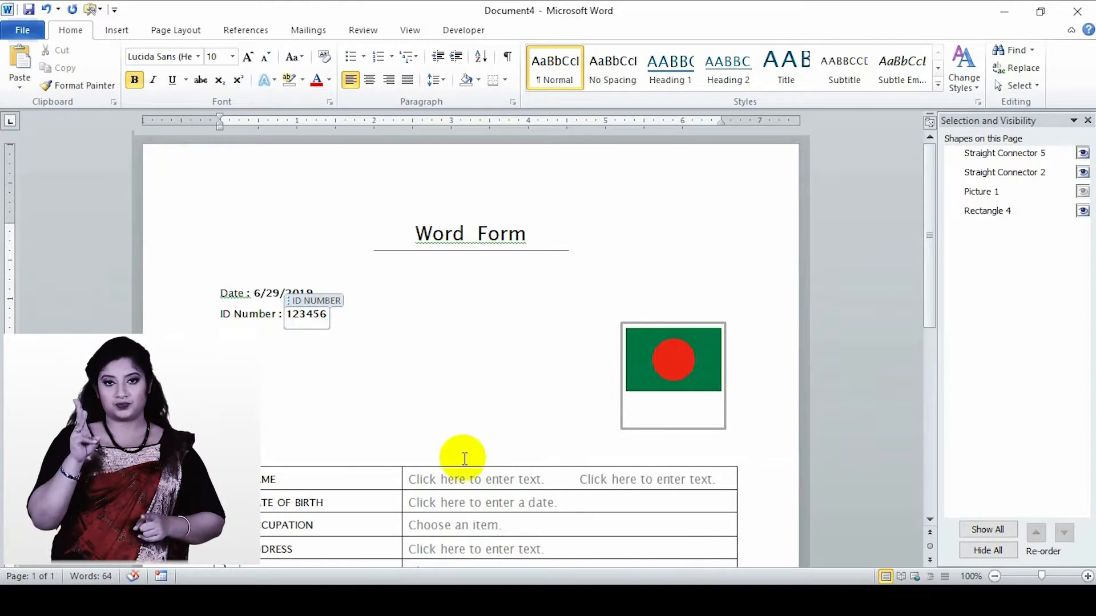
- Fill in the FIRST NAME and LAST NAME controls in the NAME row with the person's sample names
left_click(494, 481)
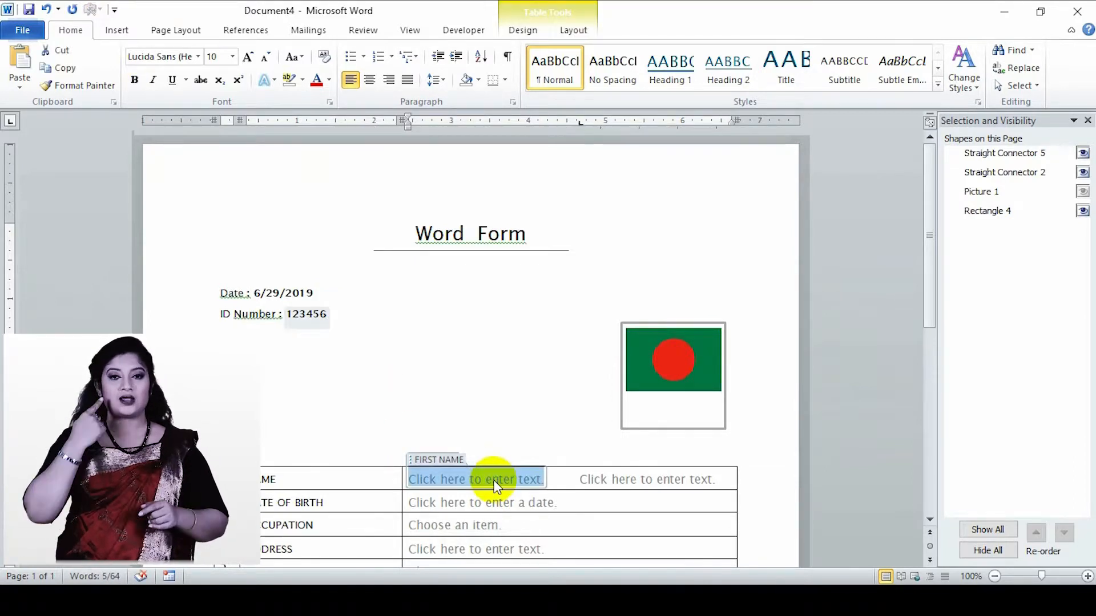
type("M")
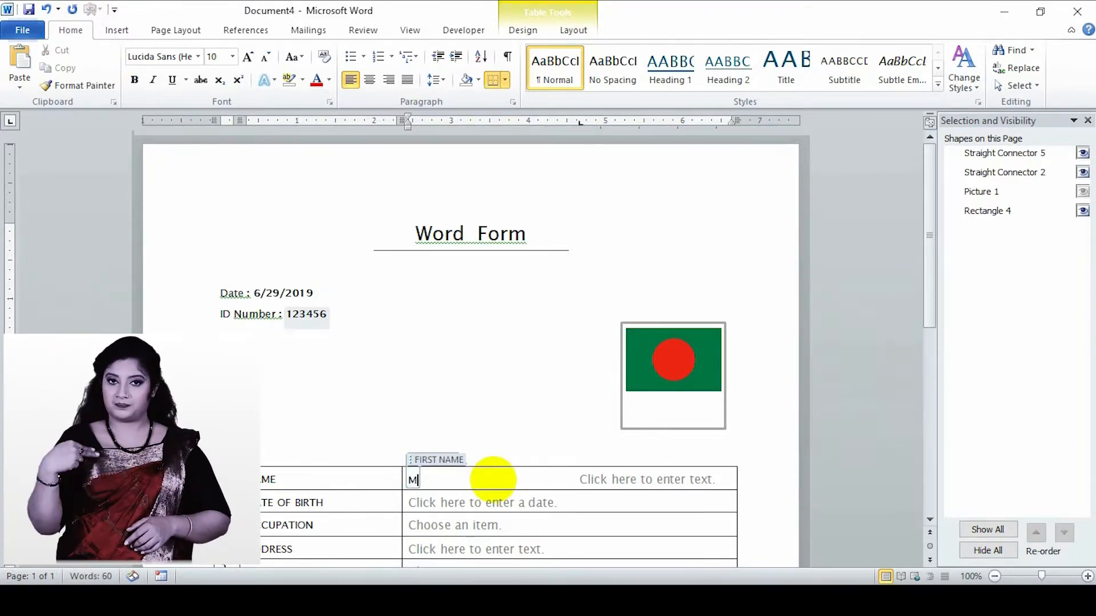
type("R")
left_click(672, 485)
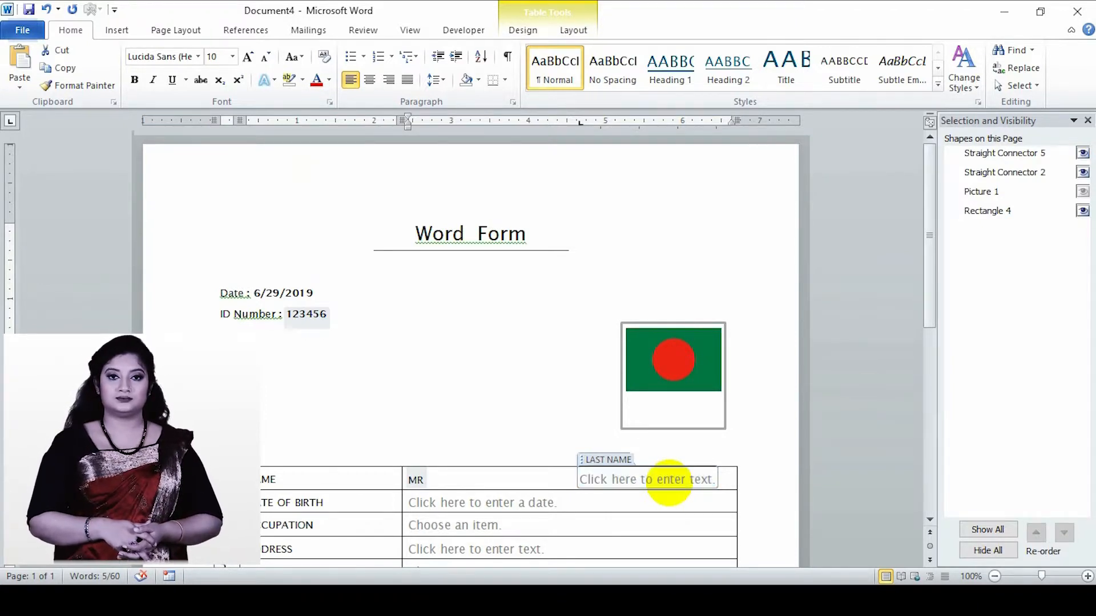
type("DDD")
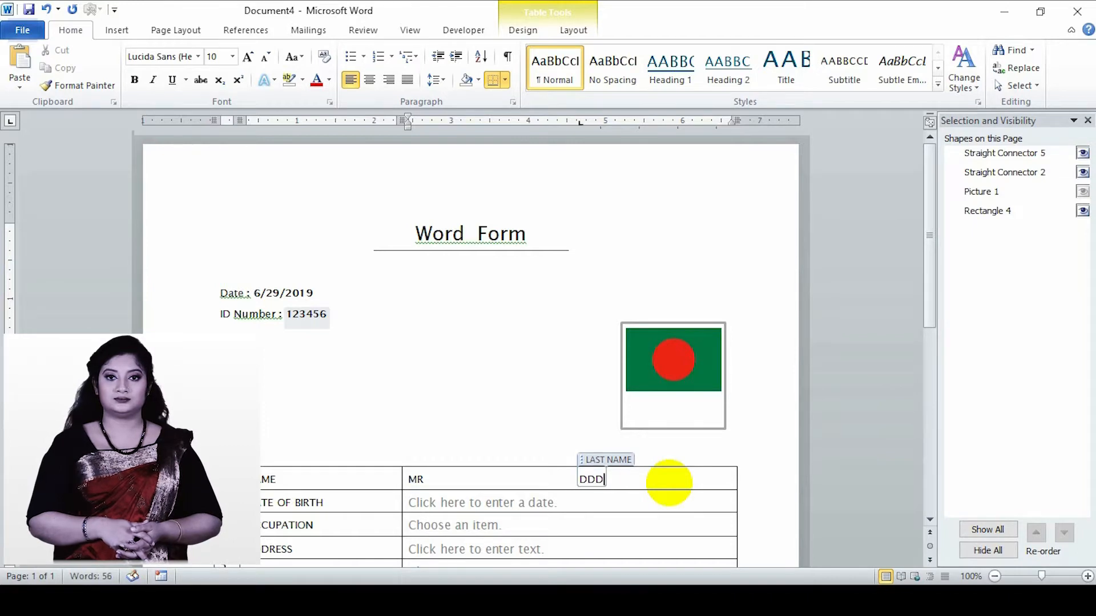
- Pick a date of birth from the June 2019 calendar in the DATE OF BIRTH row's date picker
left_click(510, 503)
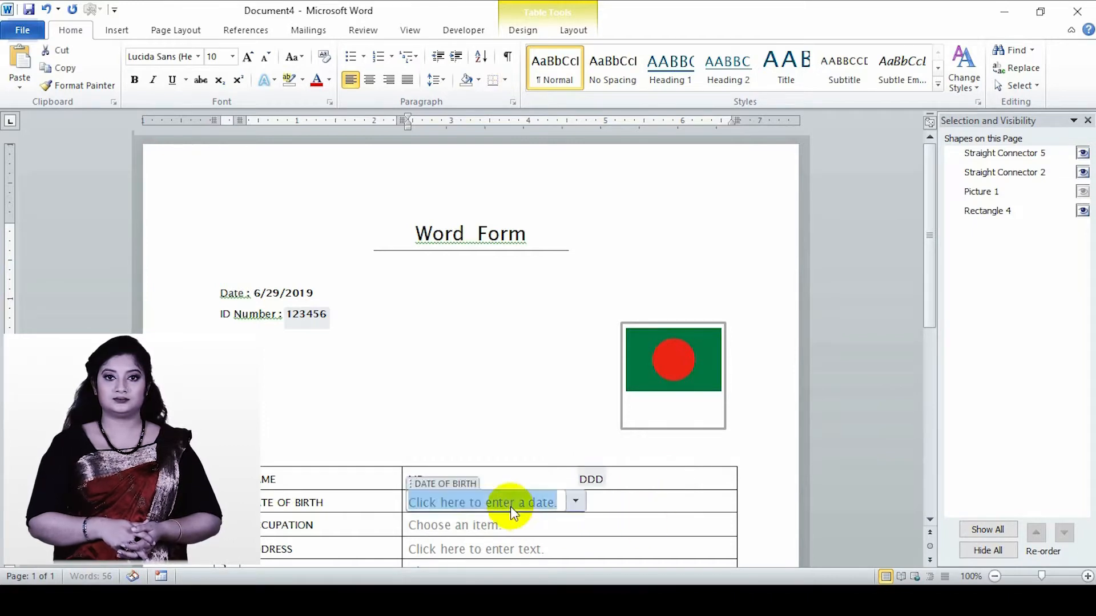
left_click(575, 501)
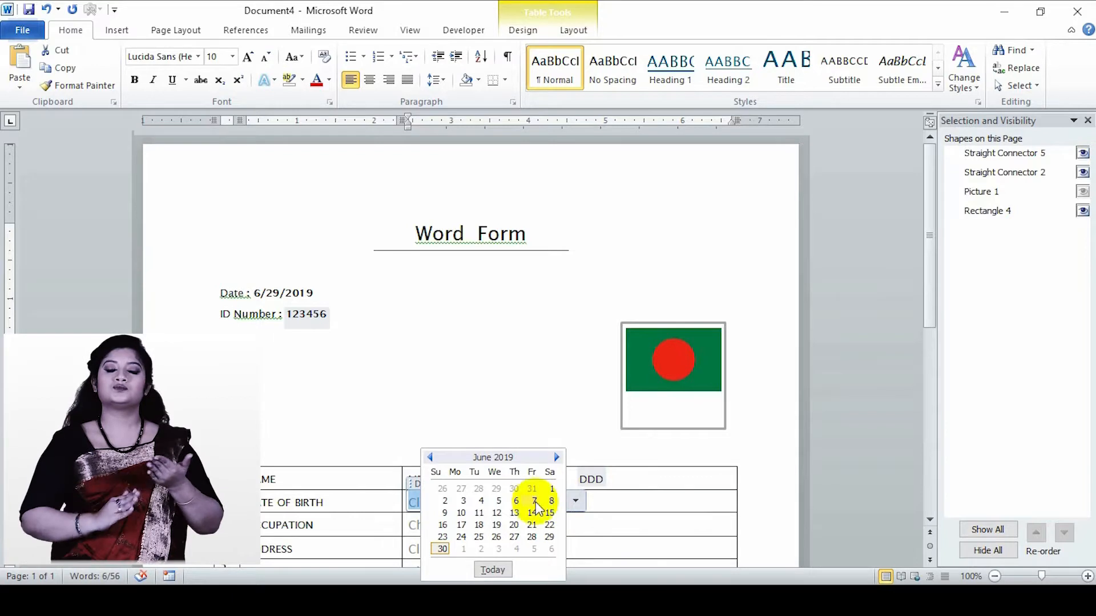
left_click(479, 525)
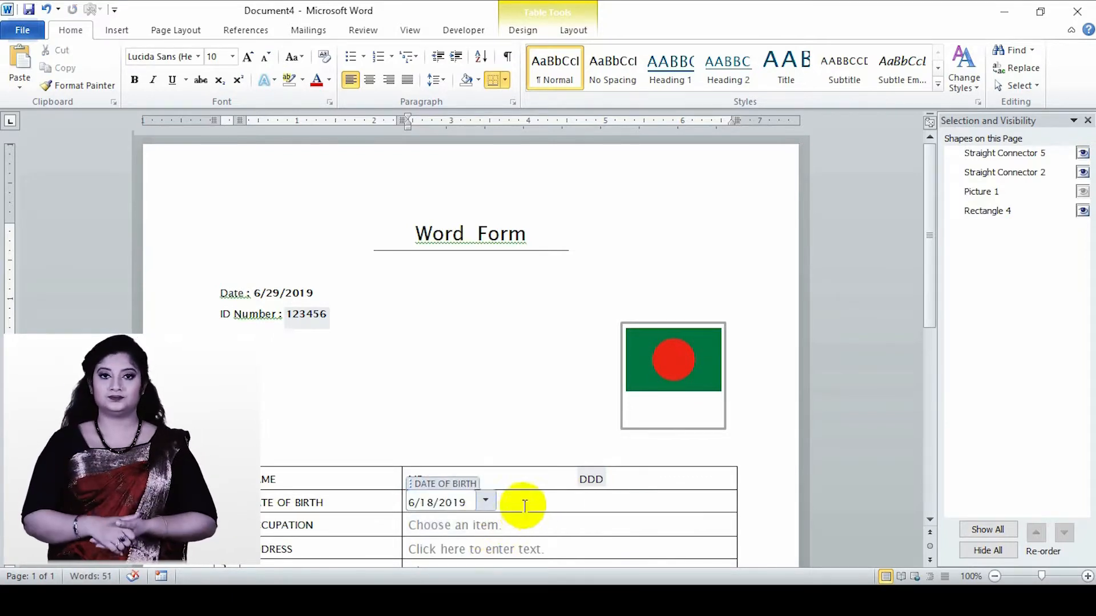
- Choose STUDENT from the dropdown control in the OCCUPATION row of the form table
left_click(503, 528)
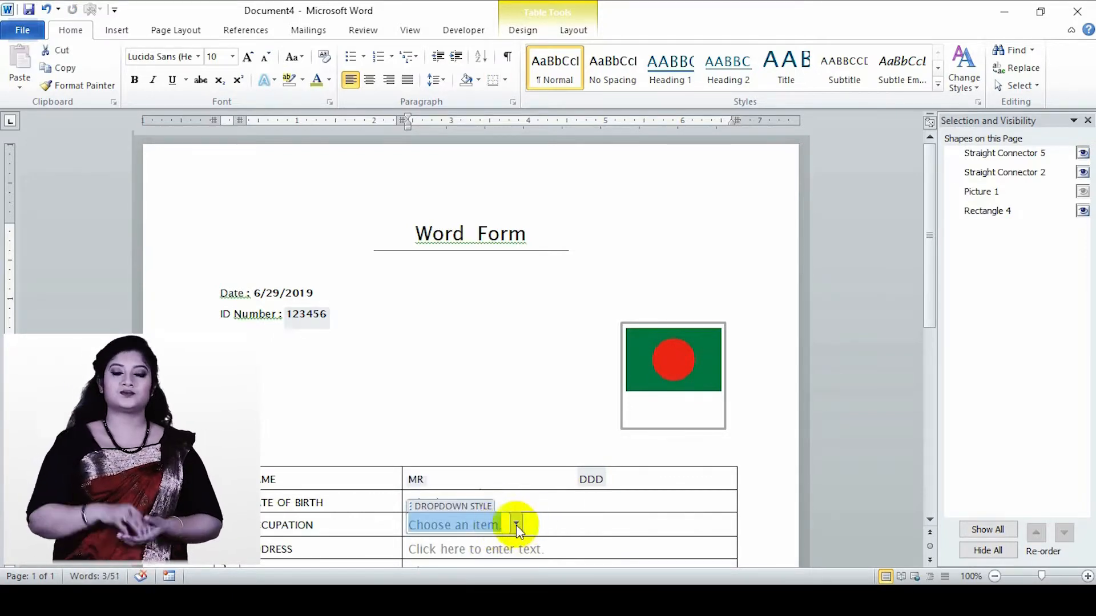
scroll(517, 528, "down", 1)
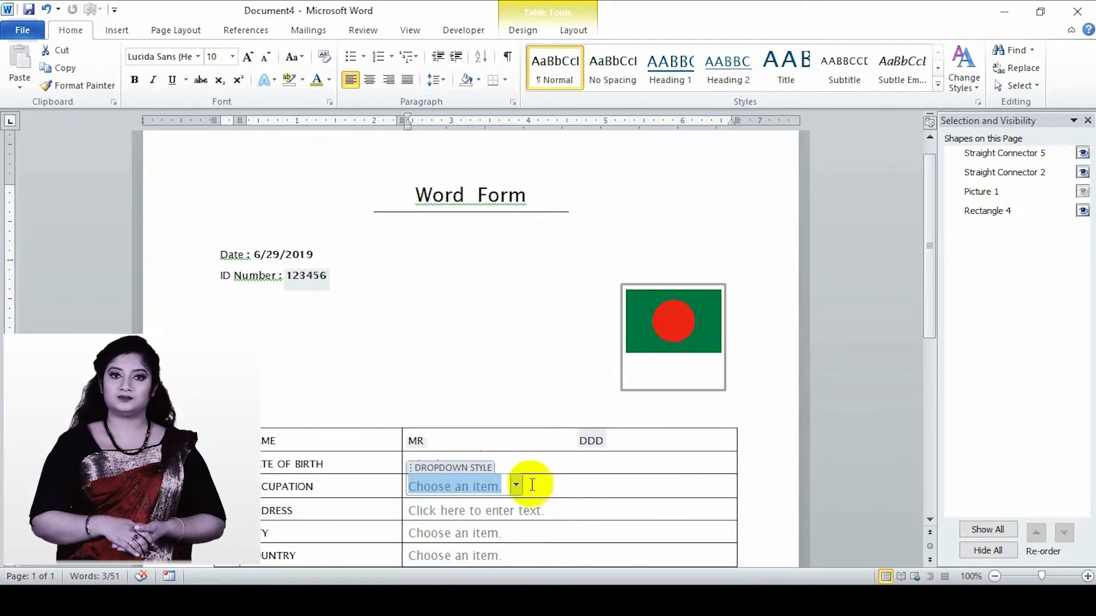
left_click(515, 486)
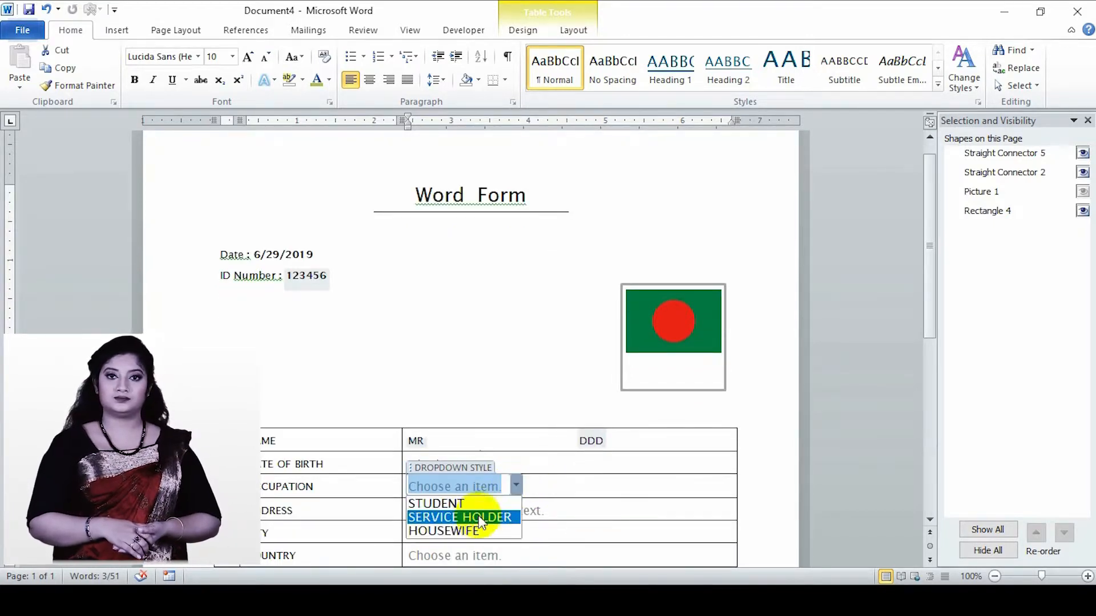
left_click(453, 504)
- Fill in the ADDRESS control in the form table with the person's sample address
left_click(546, 510)
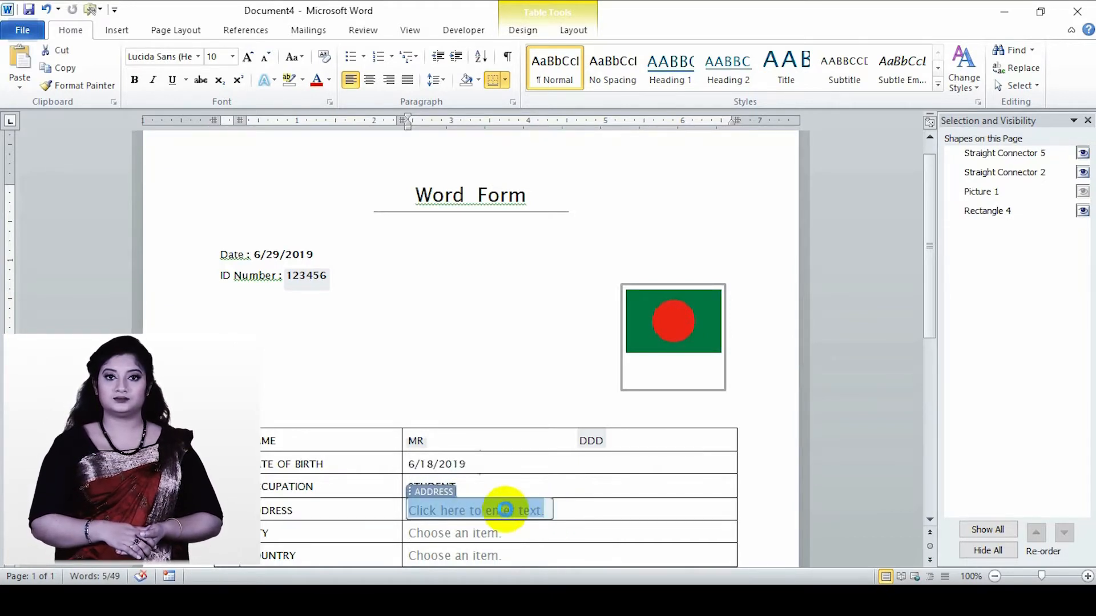
type("DHA")
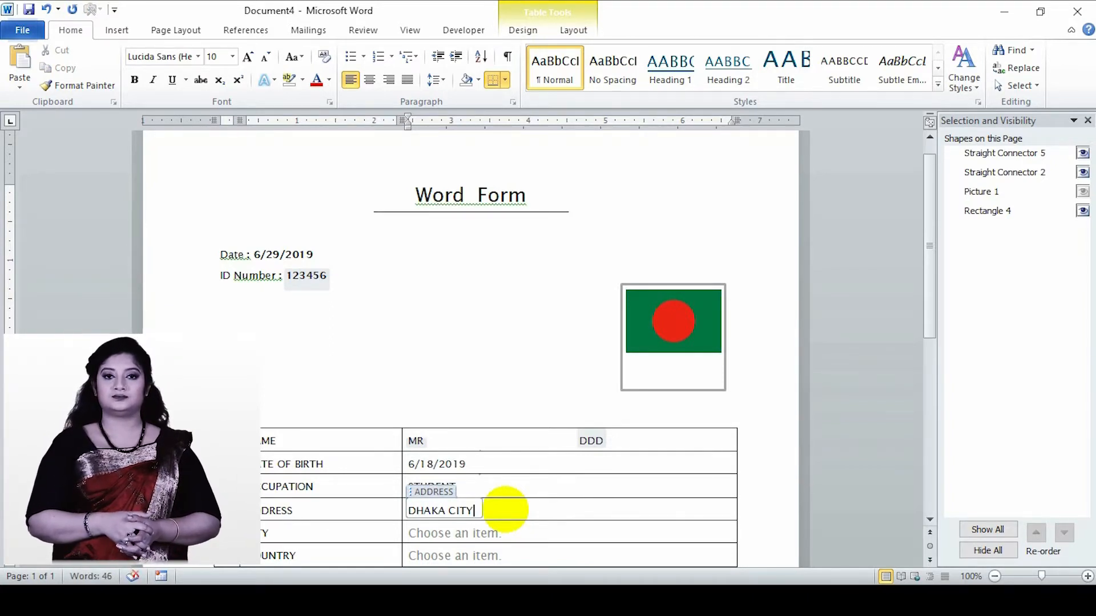
type("KA CITY")
- Choose GAZIPUR in the CITY row's dropdown control and NEPAL in the COUNTRY row's dropdown control
left_click(489, 533)
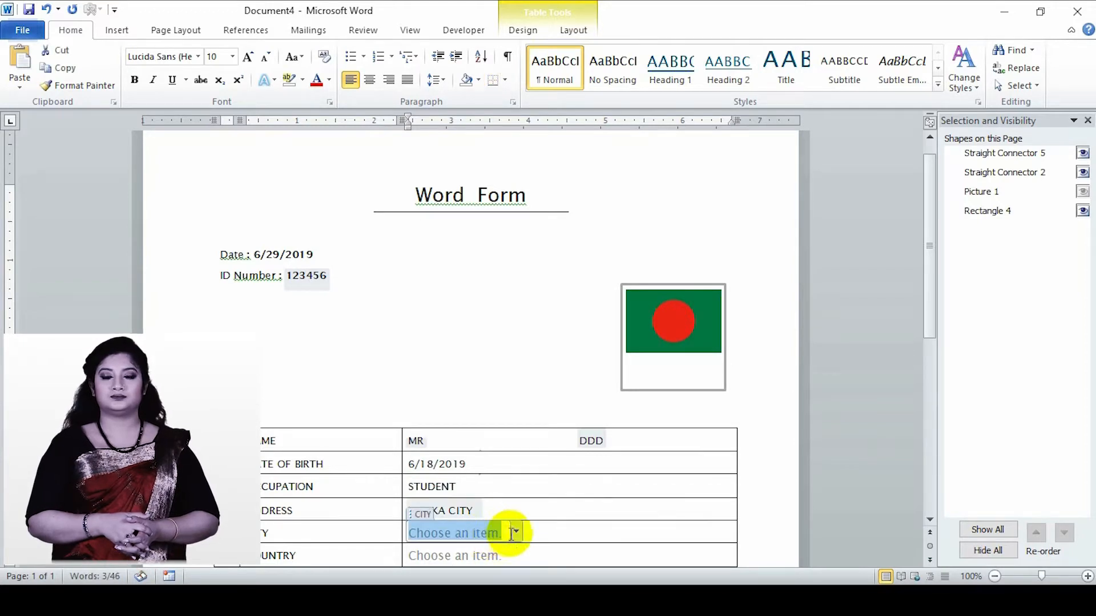
left_click(514, 533)
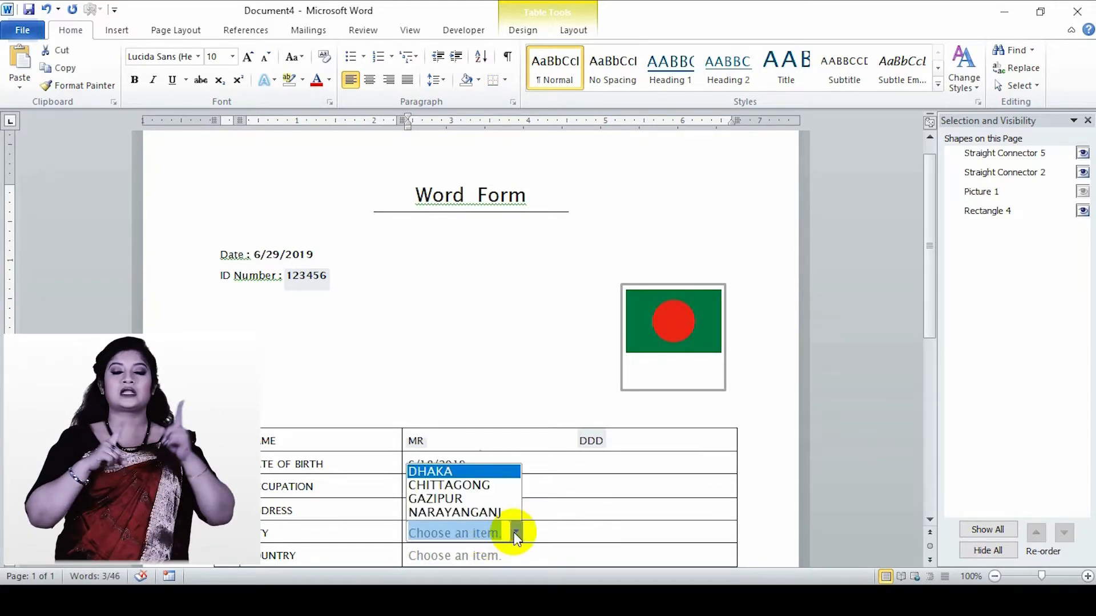
left_click(441, 501)
scroll(489, 536, "down", 1)
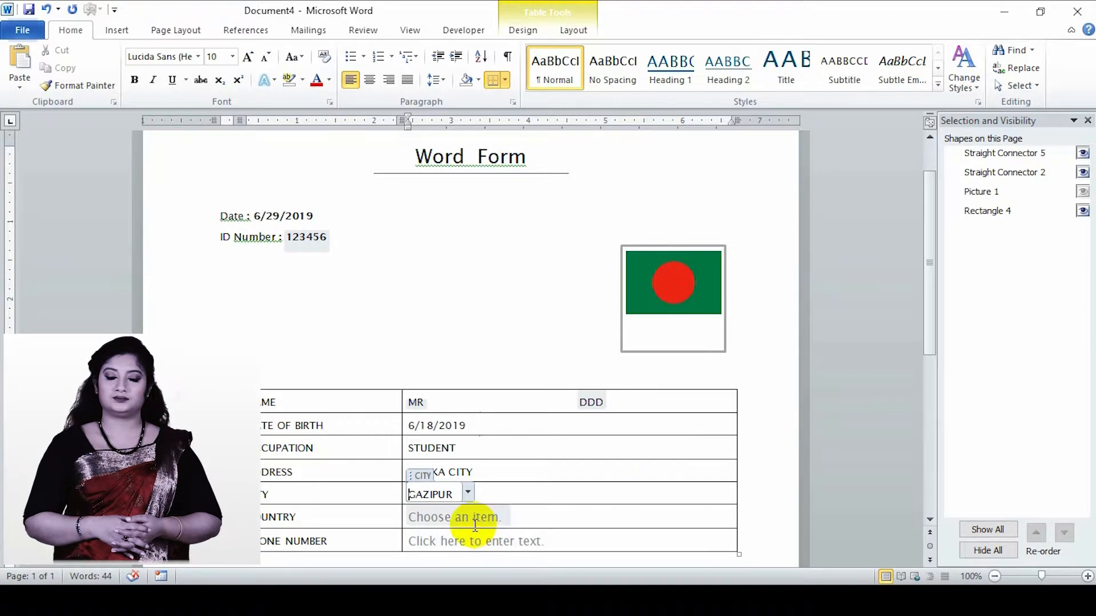
left_click(475, 524)
left_click(514, 517)
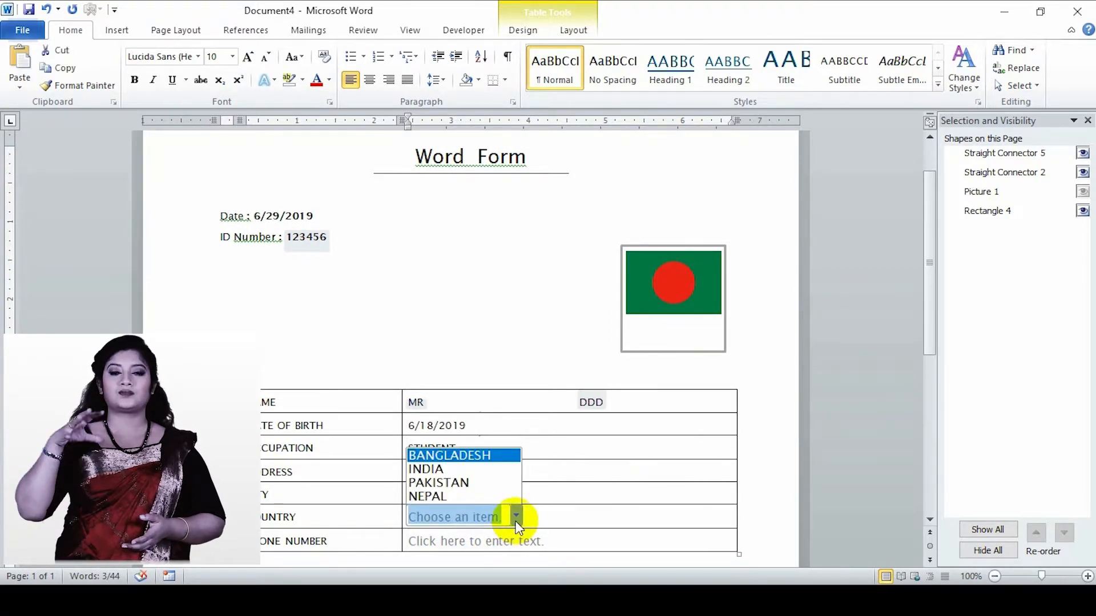
left_click(459, 497)
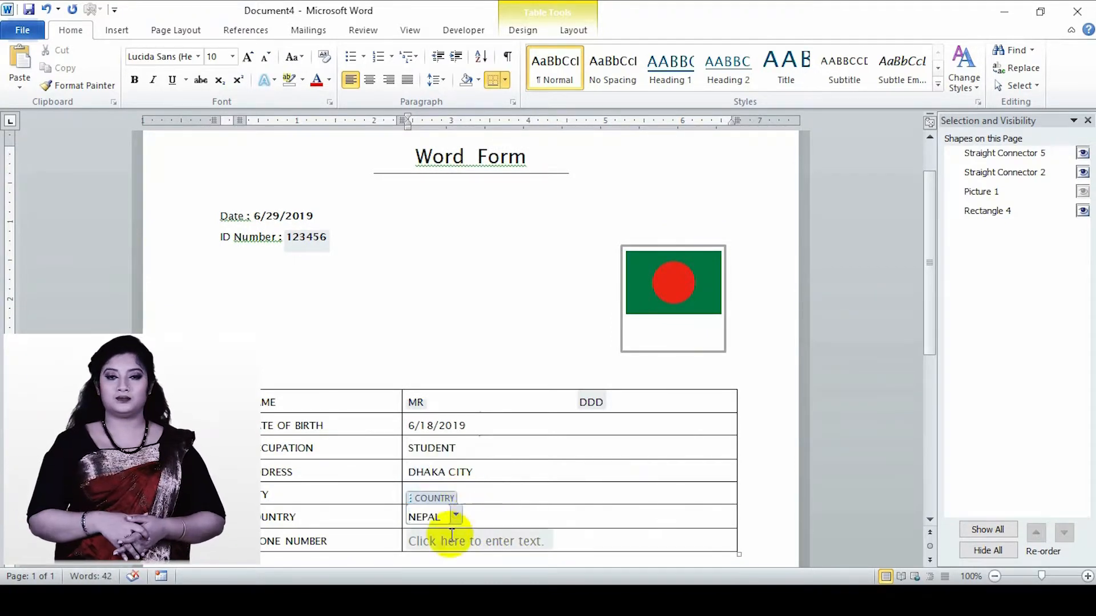
- Fill in the PHONE NUMBER control in the table's last row with a sample phone number and leave the table
left_click(448, 543)
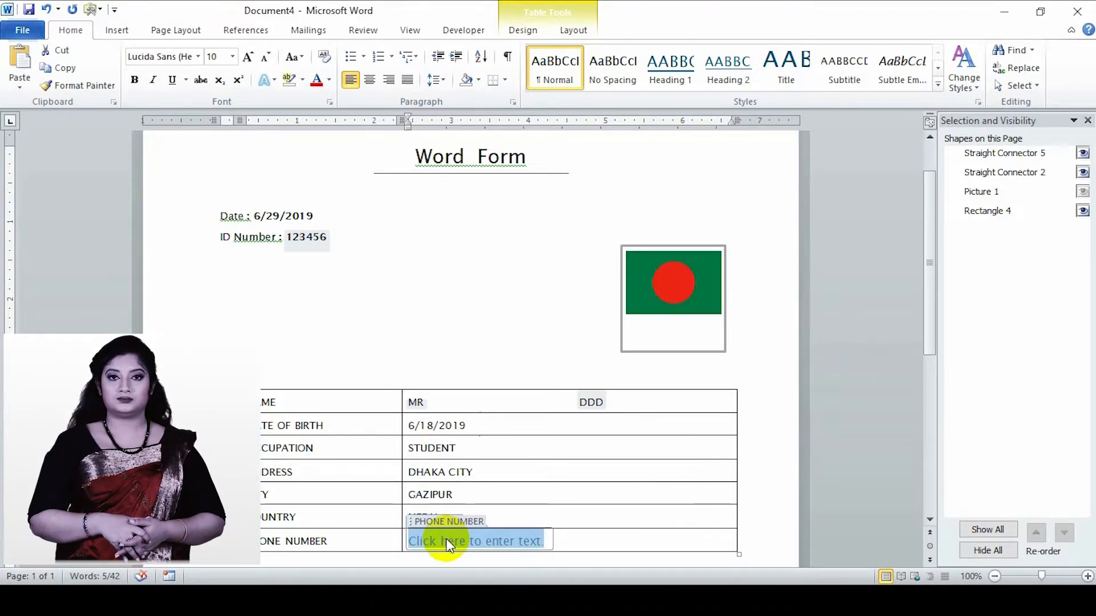
type("1234567788")
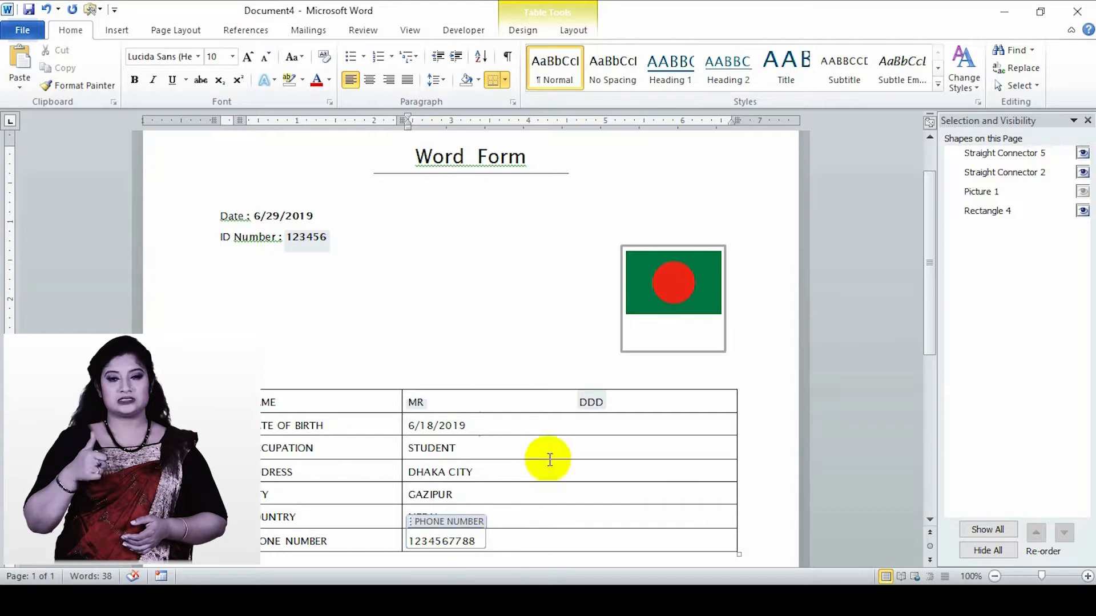
left_click(497, 364)
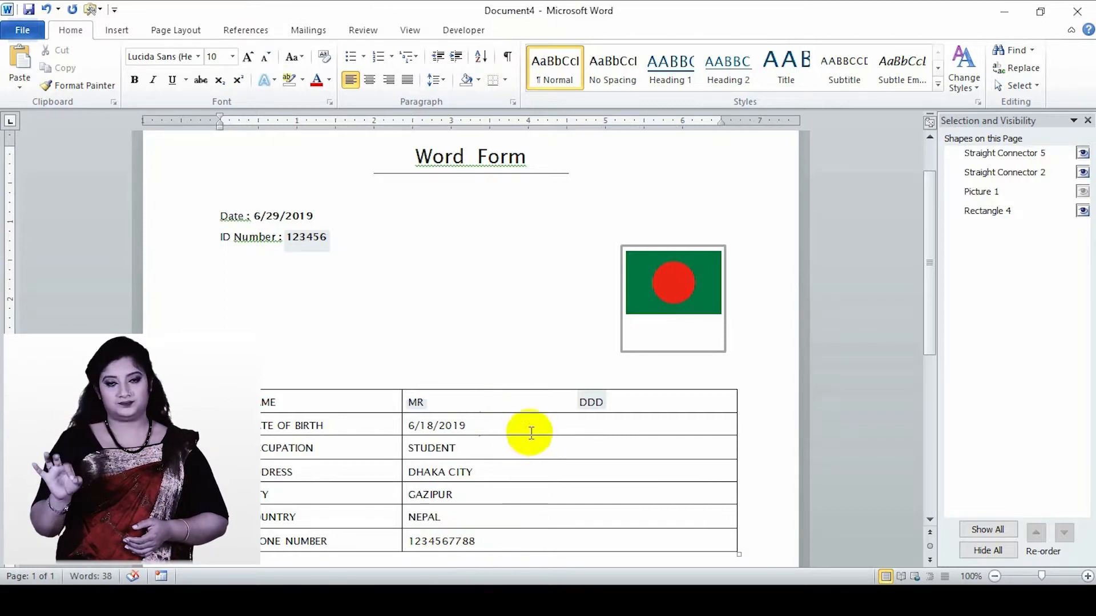
- Test the gender option buttons below the table by selecting the male option and switching to FEMALE
scroll(291, 513, "down", 2)
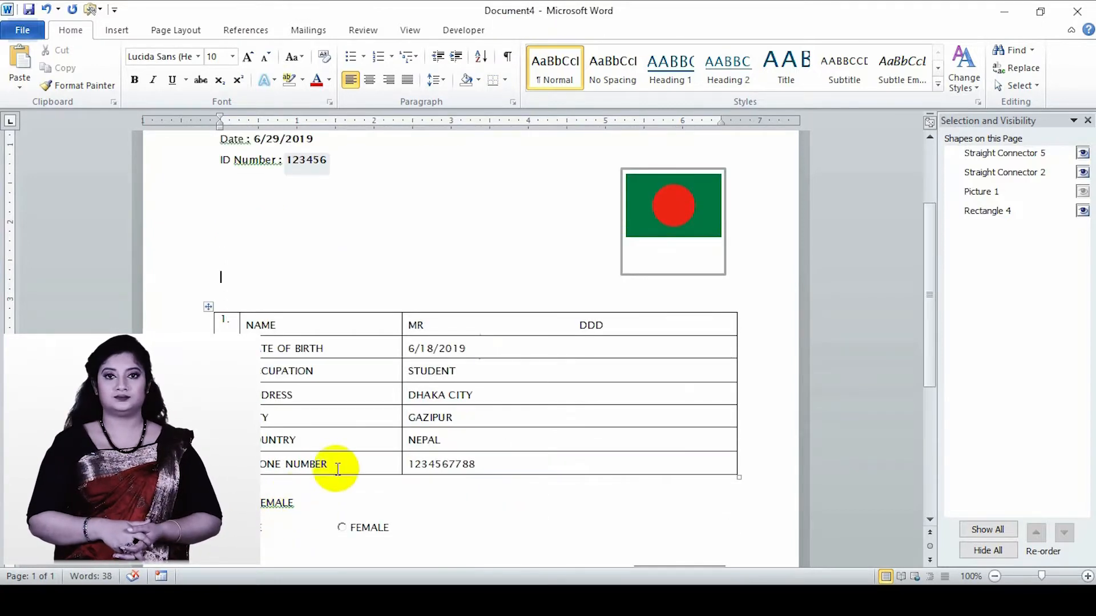
left_click(227, 528)
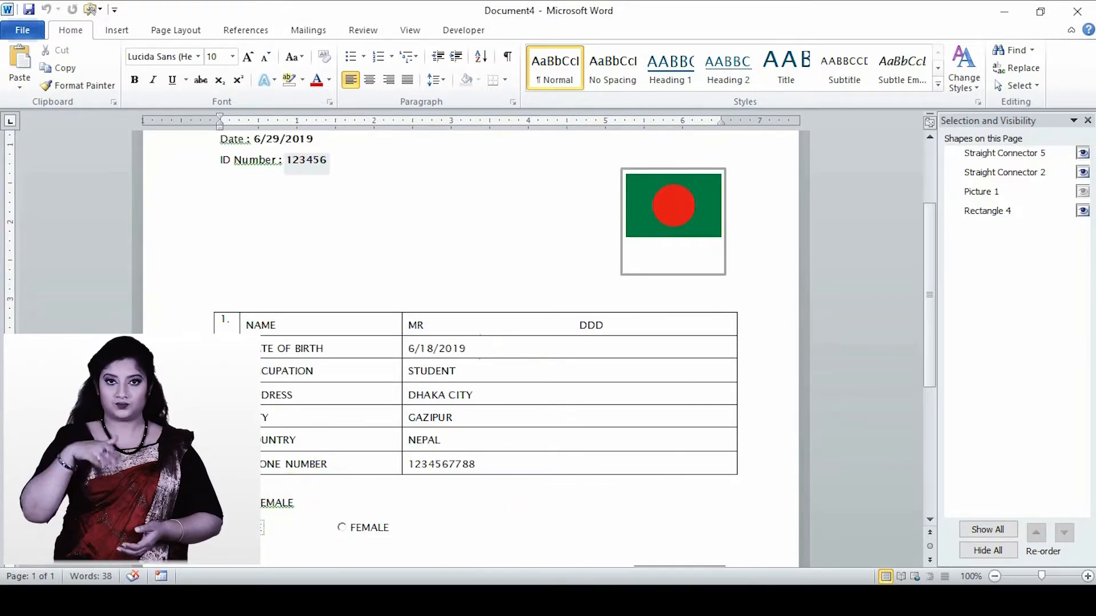
left_click(343, 528)
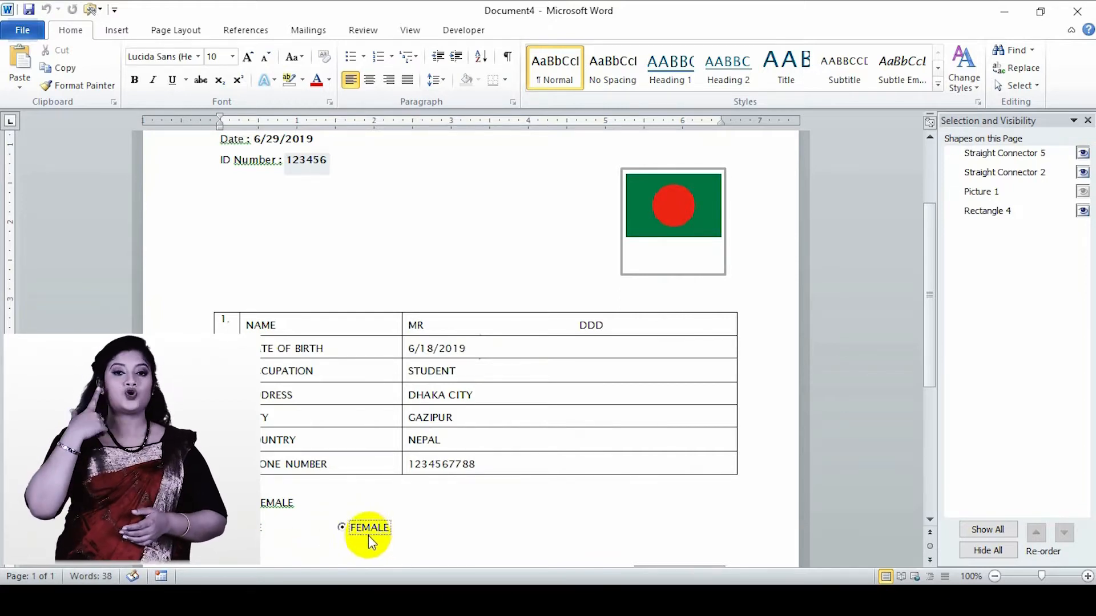
scroll(605, 451, "down", 2)
scroll(605, 451, "up", 4)
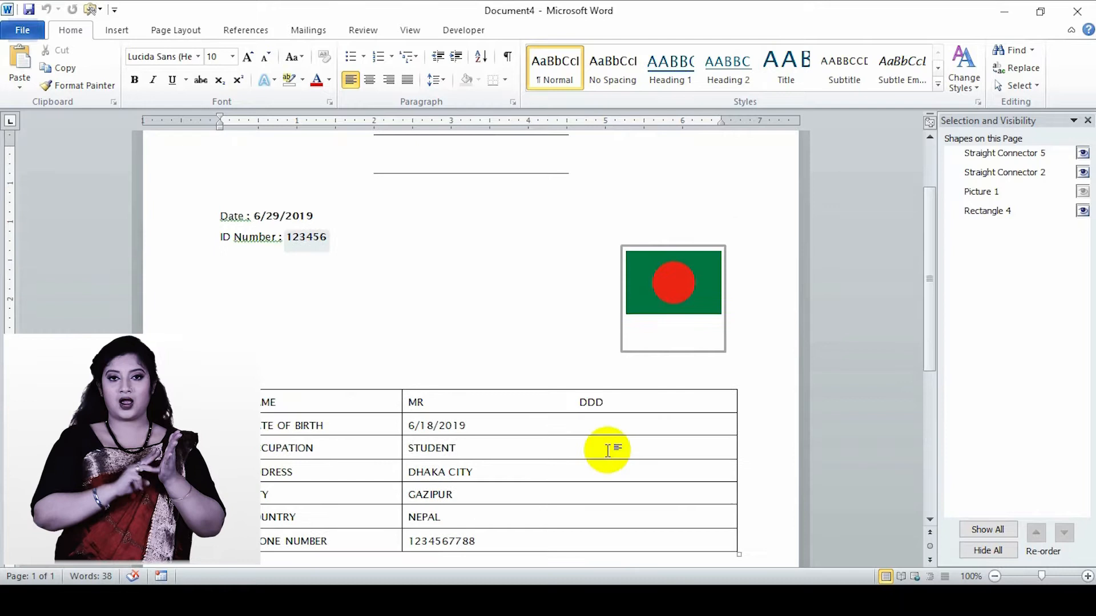
scroll(608, 451, "up", 2)
scroll(608, 451, "down", 9)
scroll(609, 451, "down", 3)
scroll(609, 451, "up", 13)
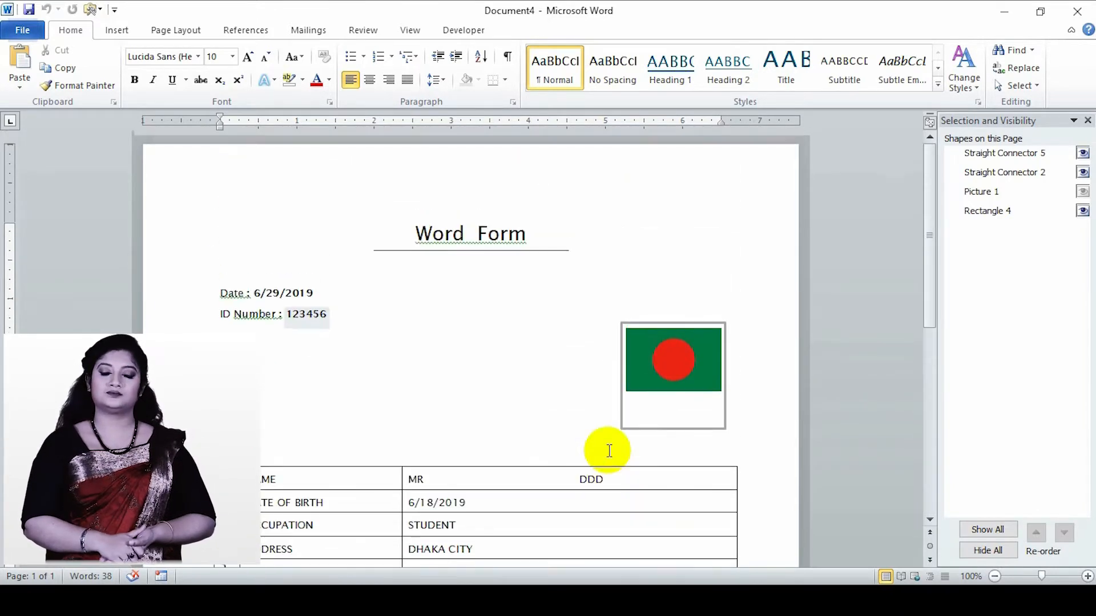
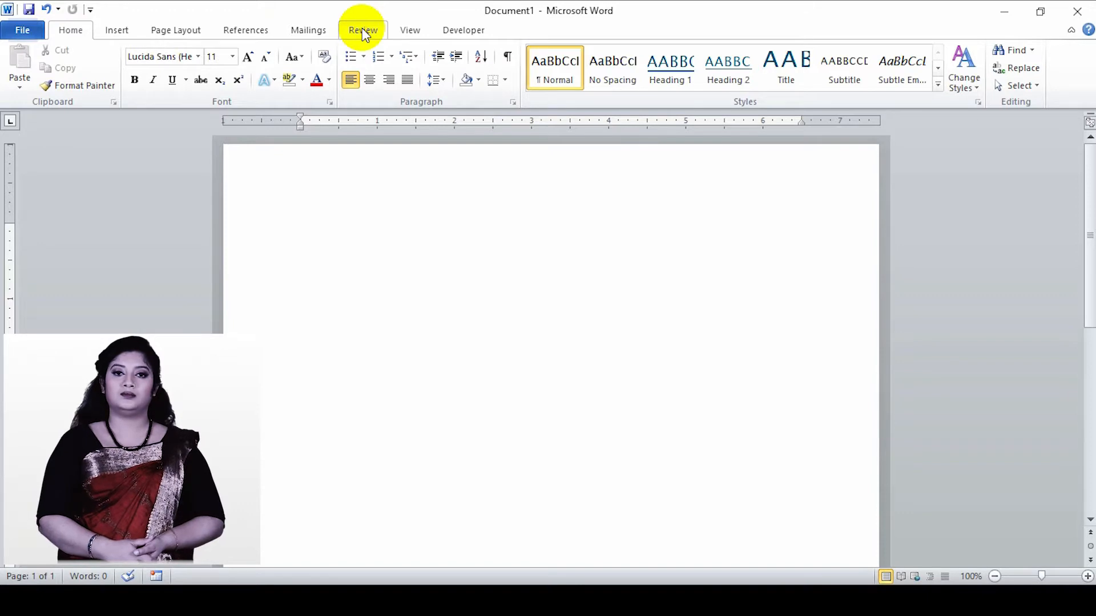
- Generate one paragraph of eight sentences of sample text in the blank document with =rand(1,8)
left_click(363, 32)
left_click(479, 284)
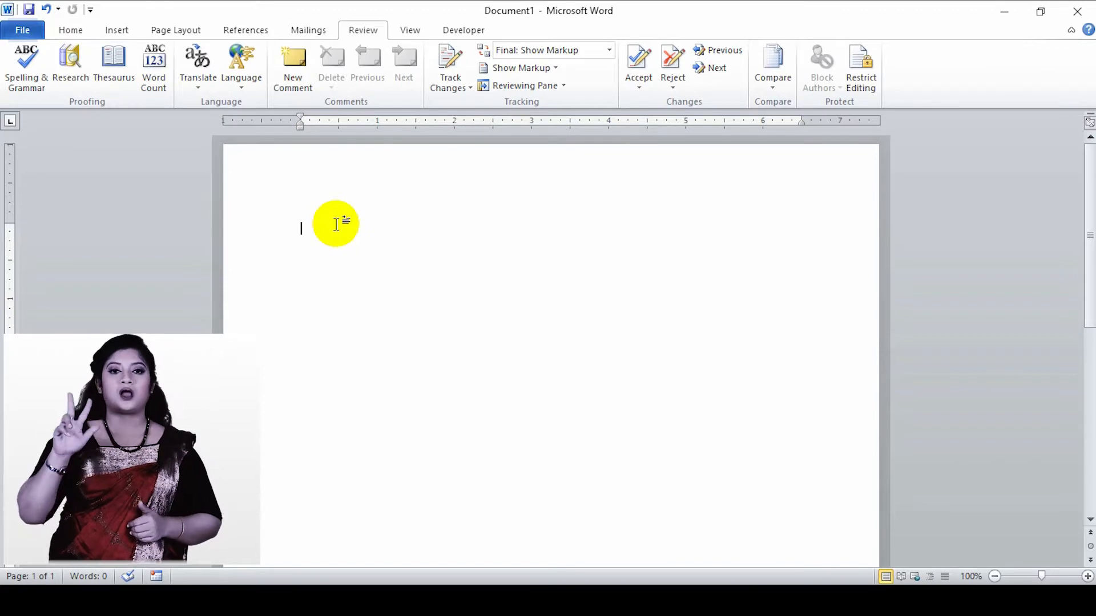
type("=")
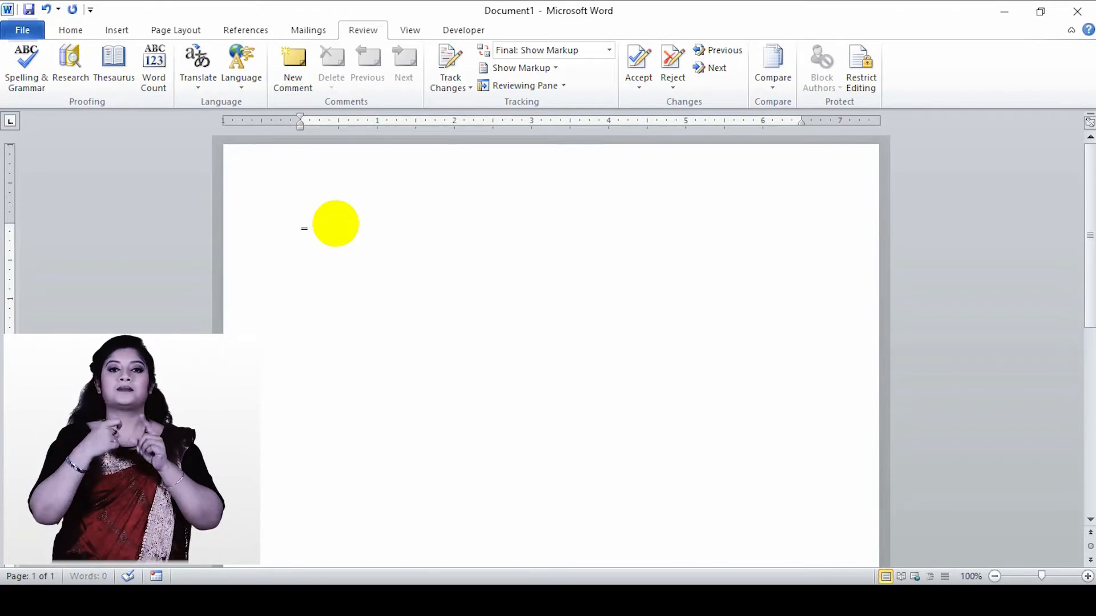
type("rand")
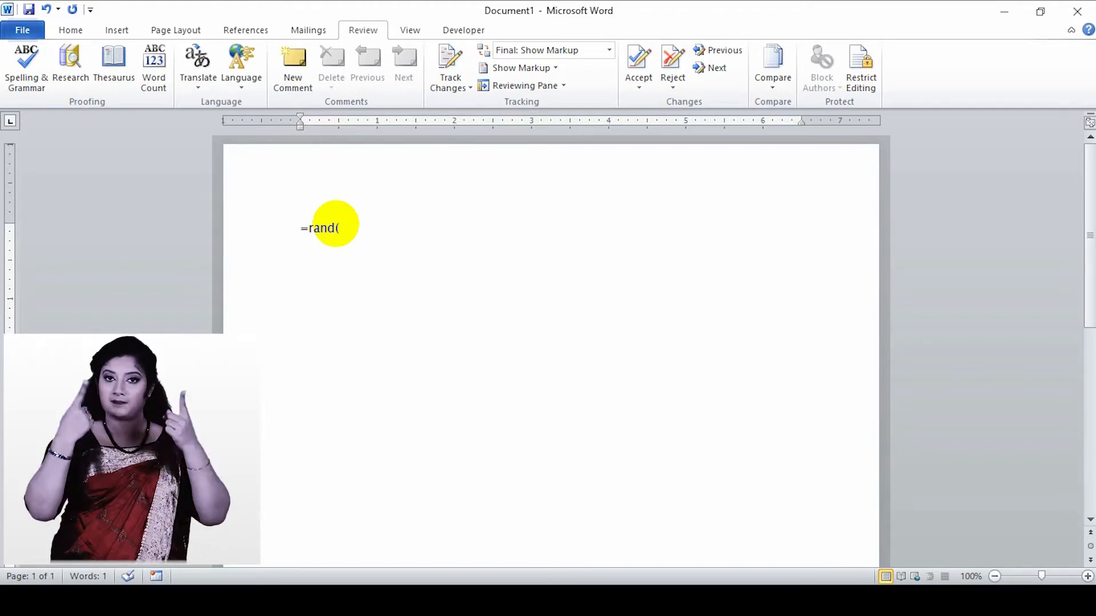
type("(1,8")
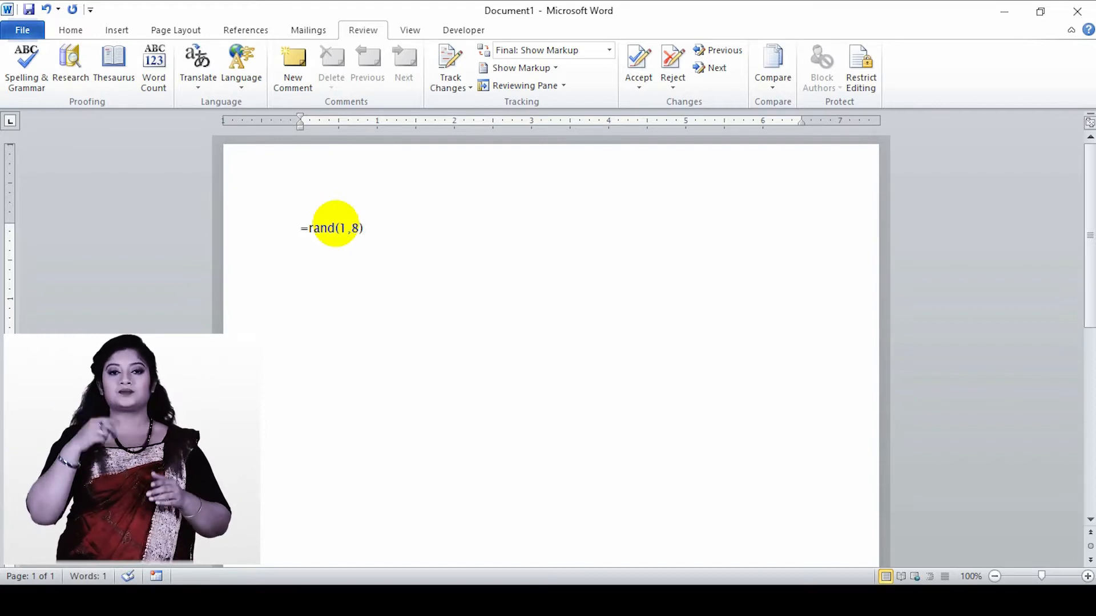
key("Return")
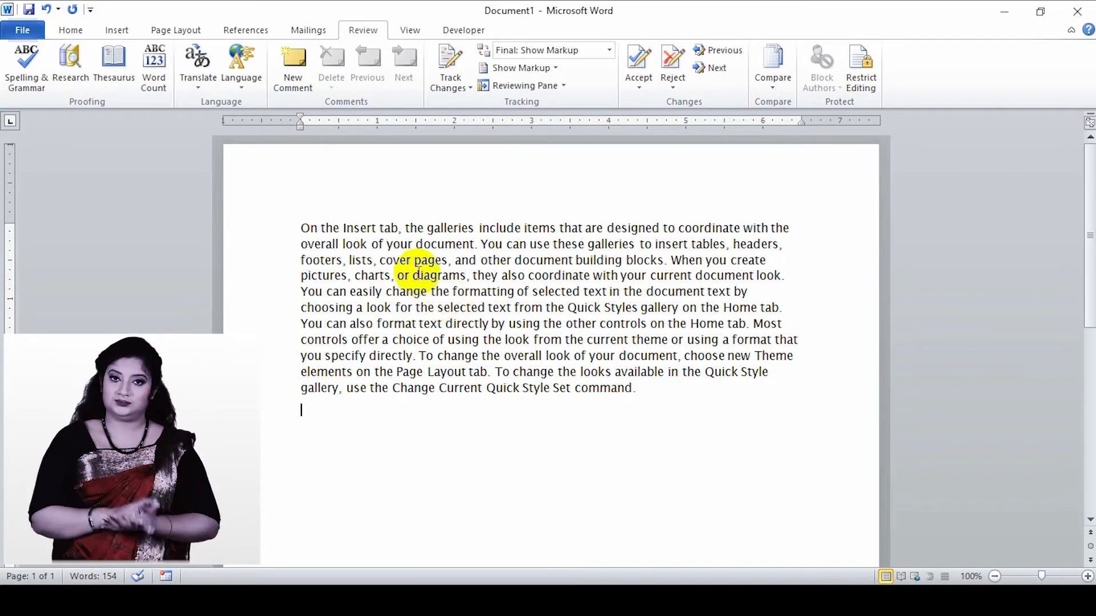
- Split the sample text into separate paragraphs before "the galleries", "current theme" and "format that you specify"
left_click(405, 228)
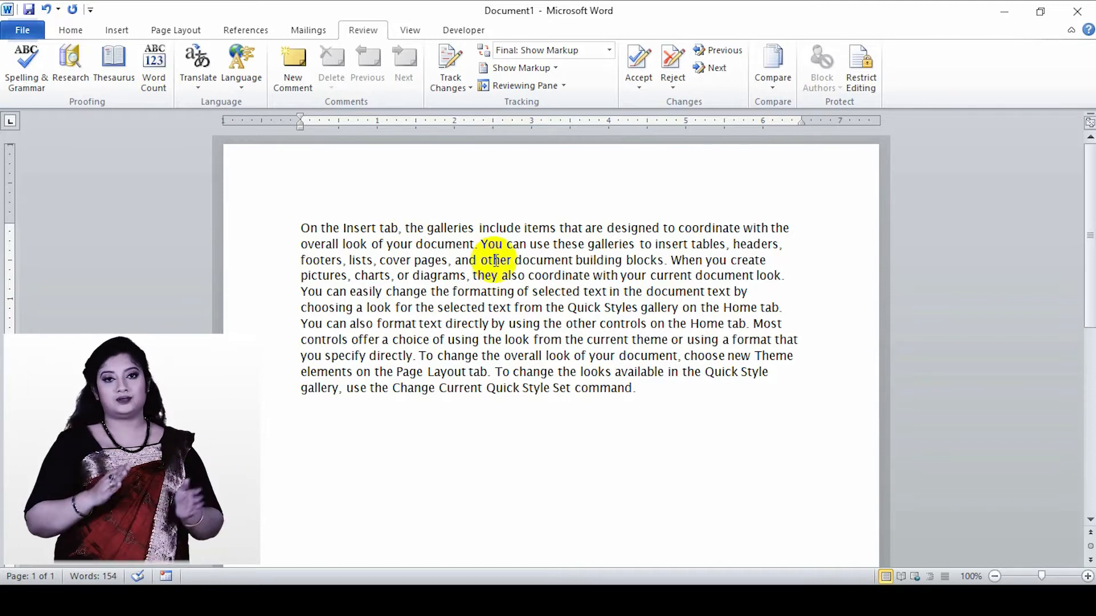
key("Return")
left_click(438, 362)
key("Return")
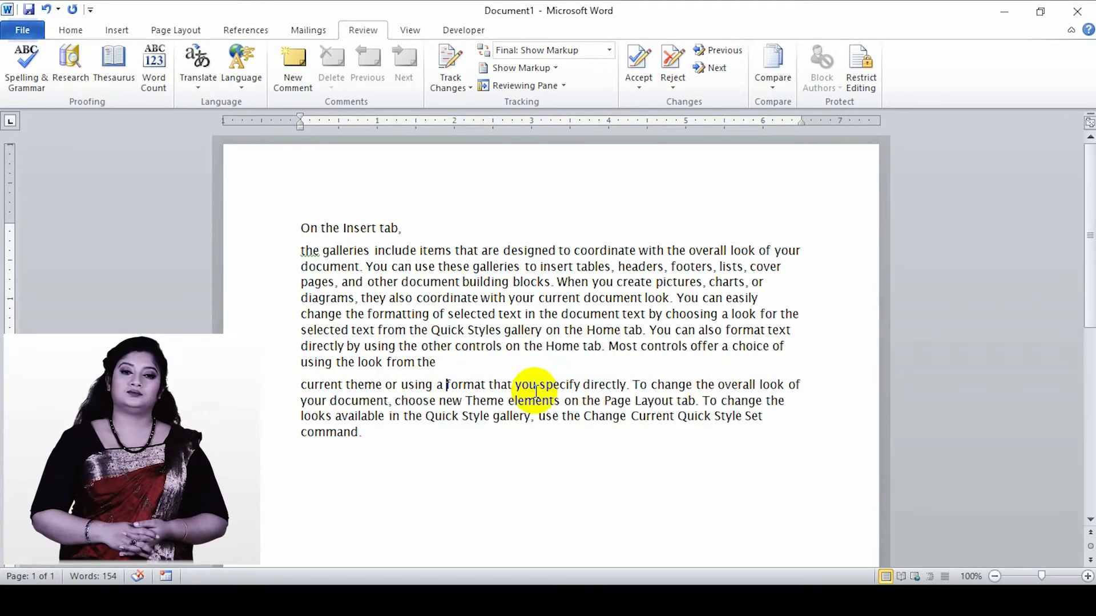
key("Return")
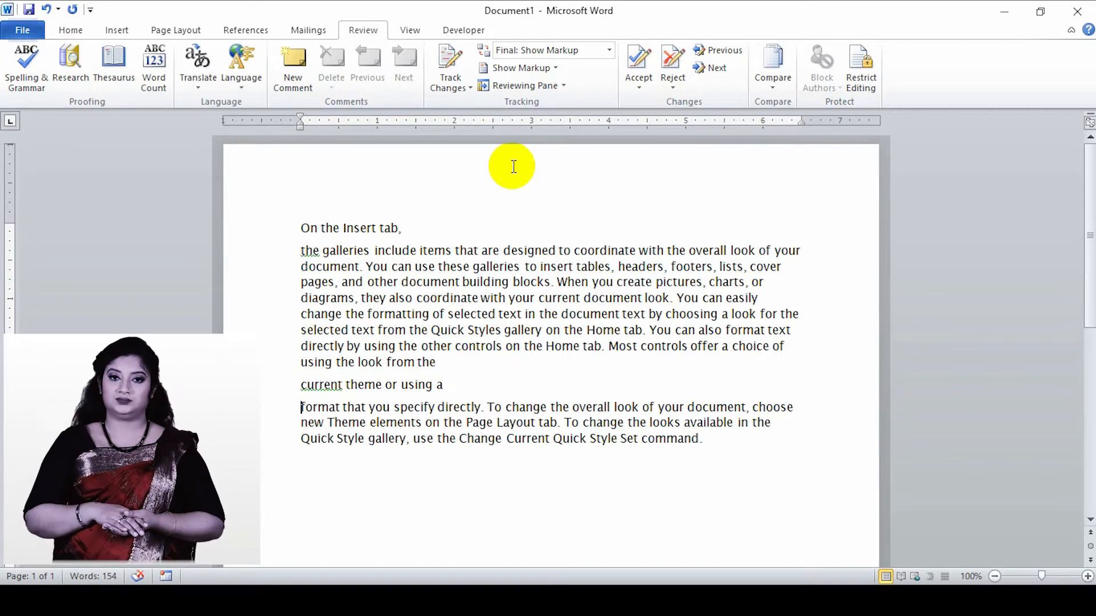
- Turn on Track Changes and delete the word "galleries" at the start of the second paragraph
left_click(453, 86)
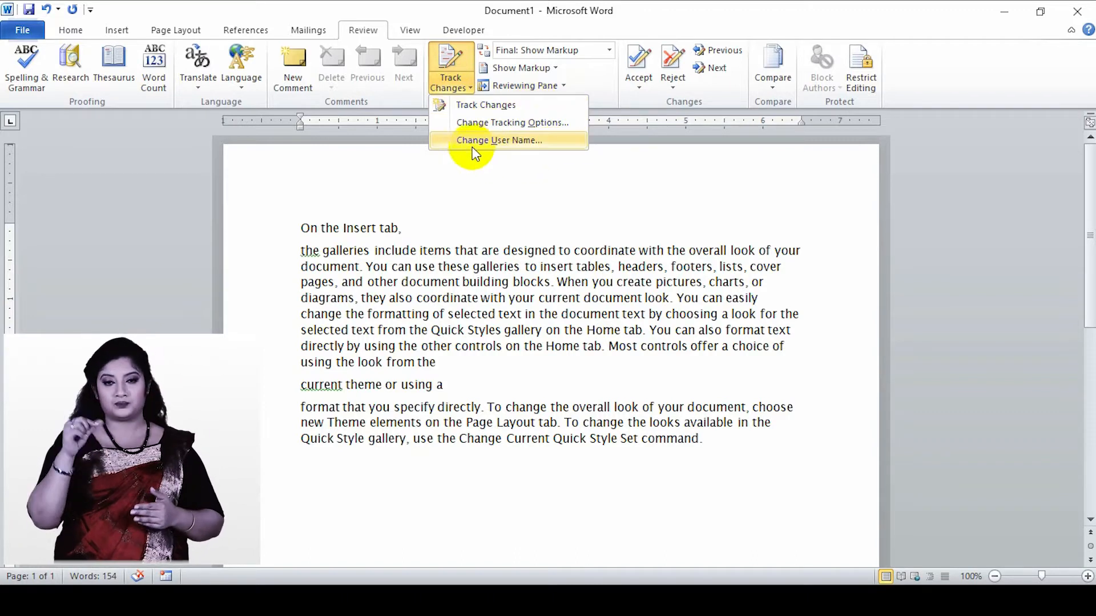
left_click(469, 109)
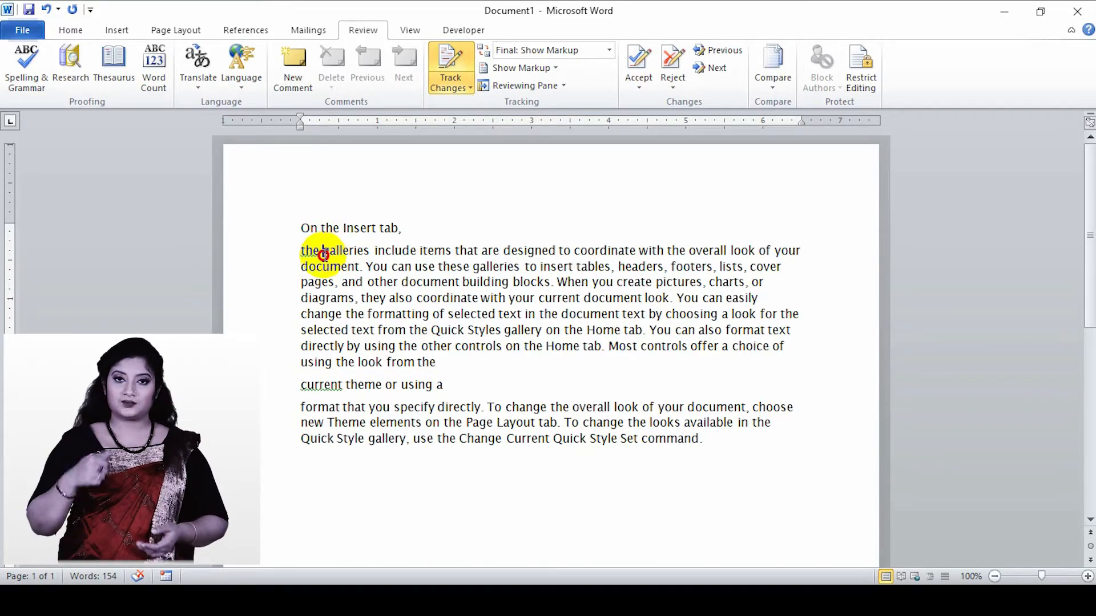
left_click_drag(323, 255, 374, 254)
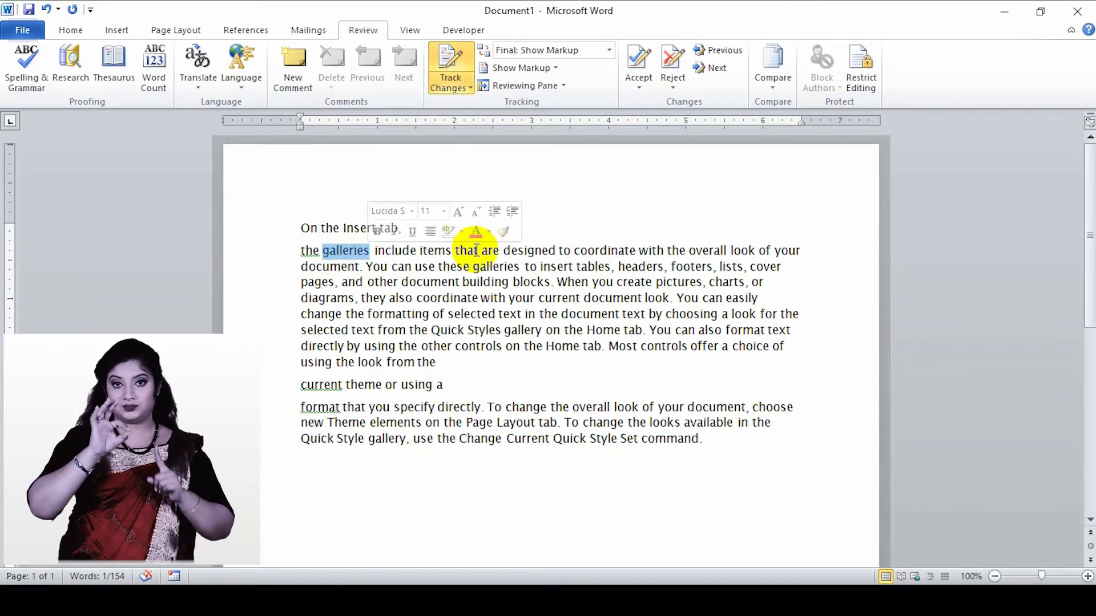
key("Delete")
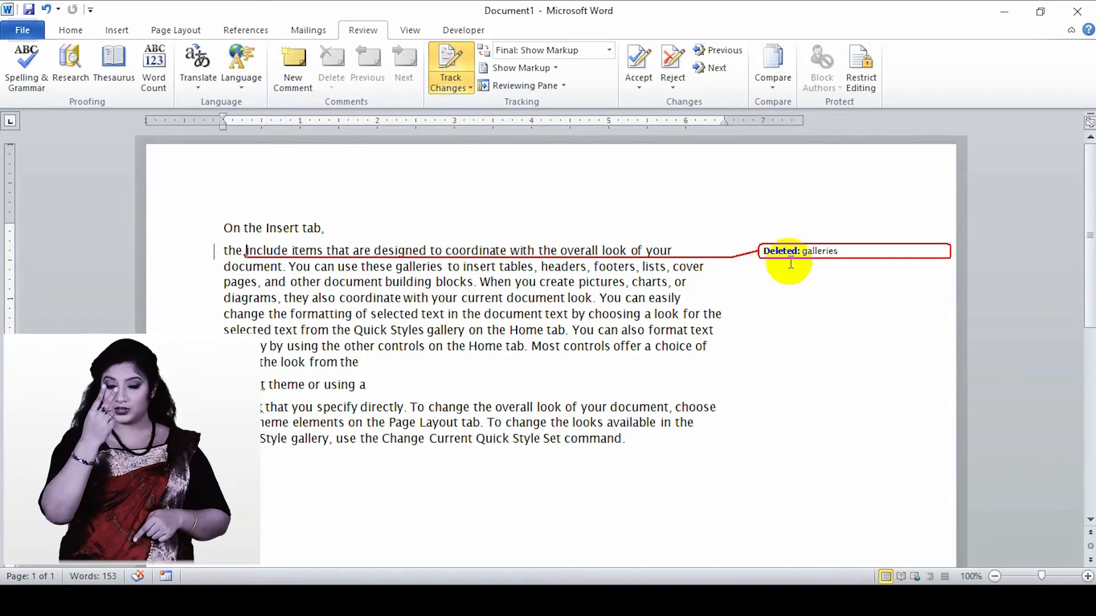
mouse_move(803, 255)
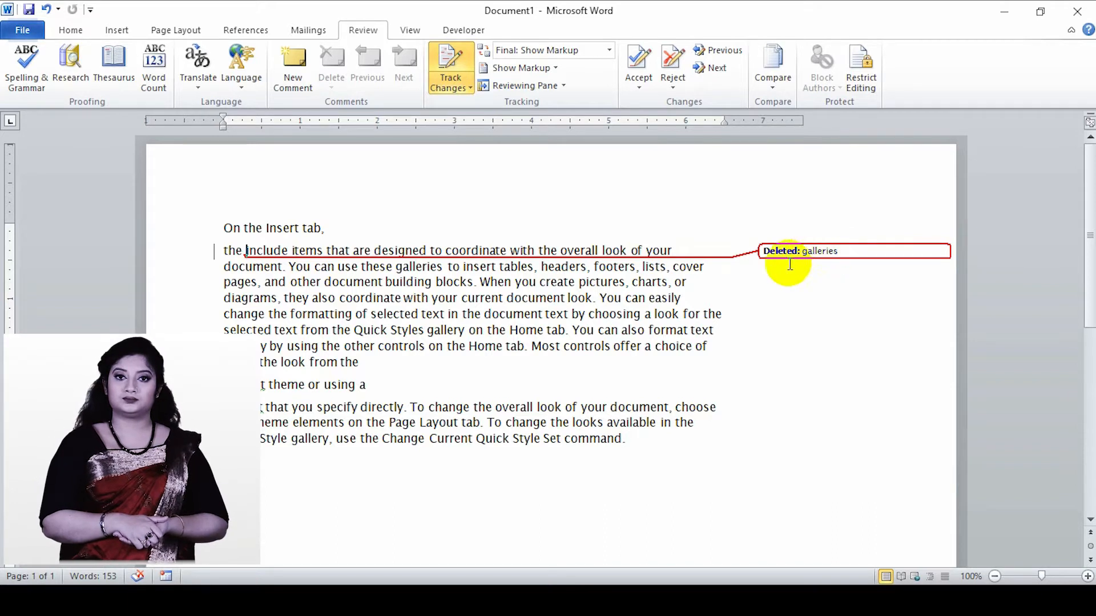
- Replace "other" before "document building blocks" with "others" and "Quick" before "Styles gallery on the Home tab" with "hello"
double_click(314, 287)
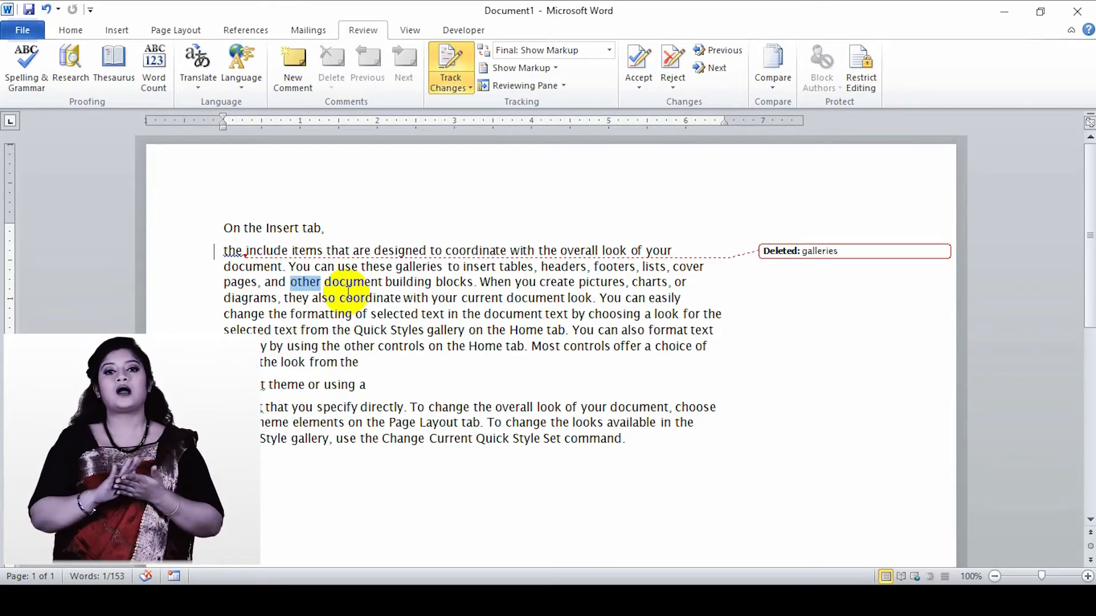
type("and")
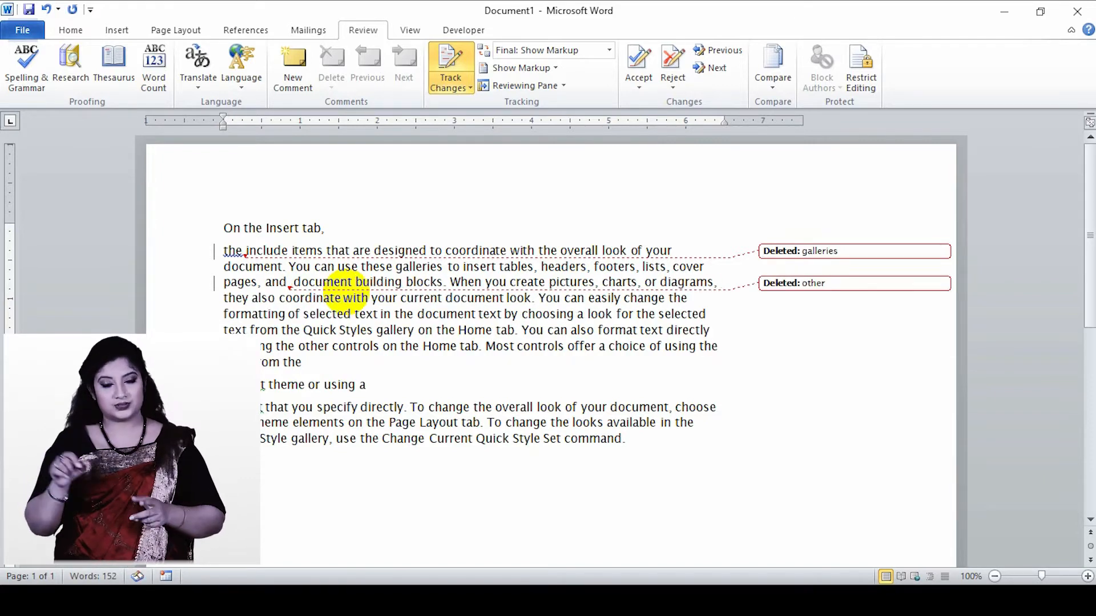
key("BackSpace")
key("BackSpace")
key("BackSpace")
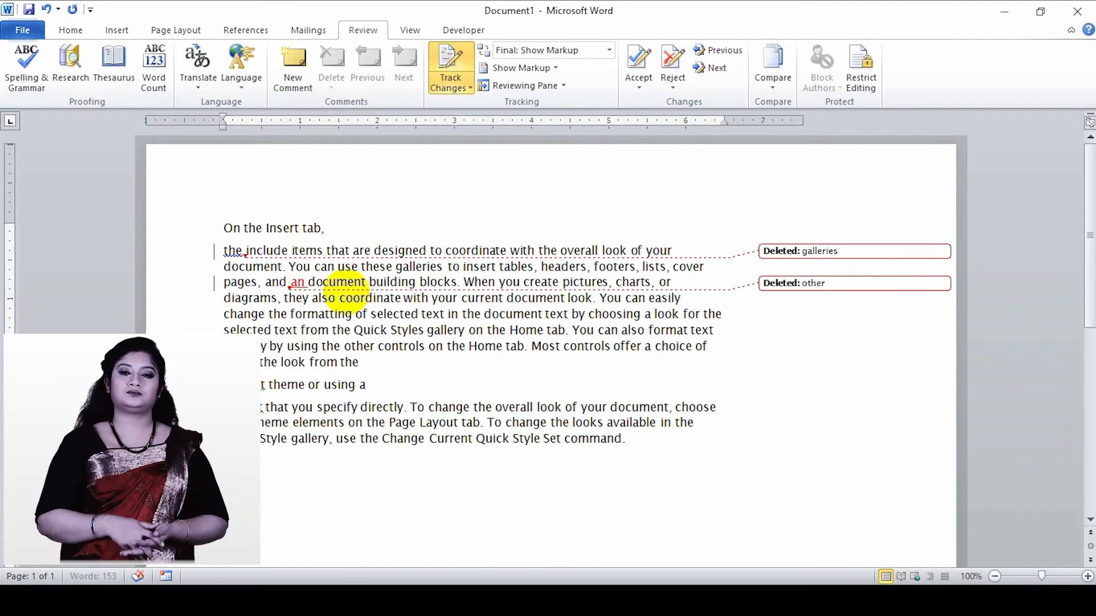
type("others")
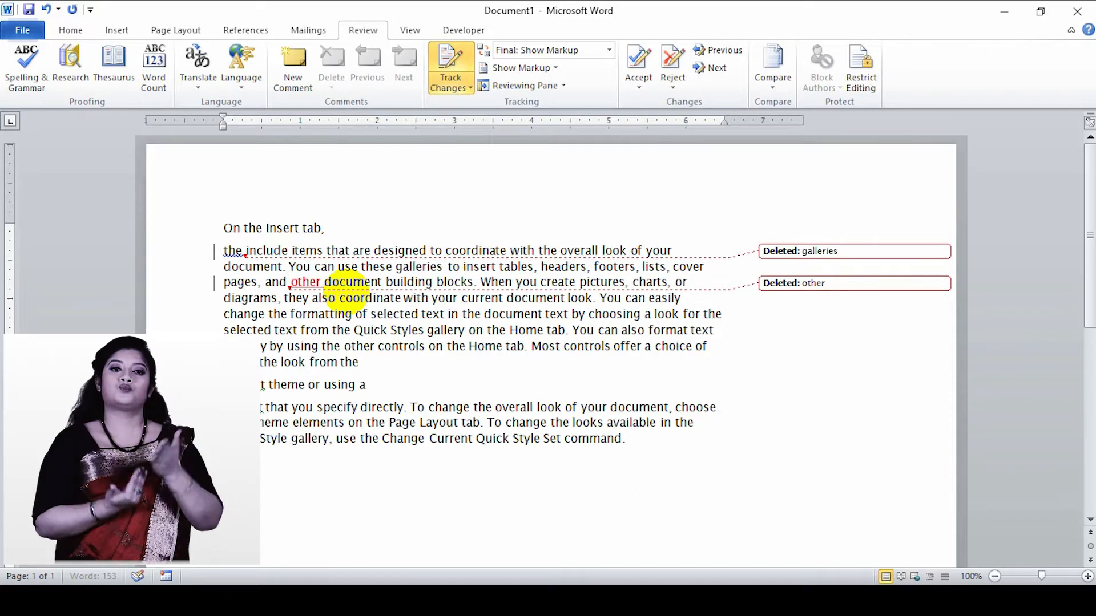
left_click_drag(353, 331, 388, 334)
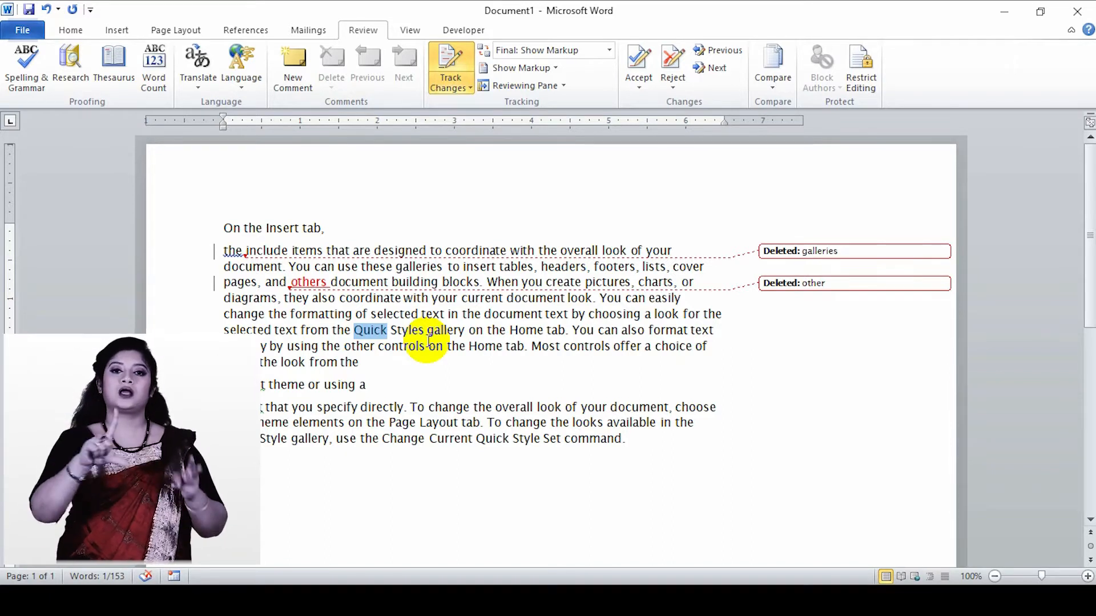
type("hello")
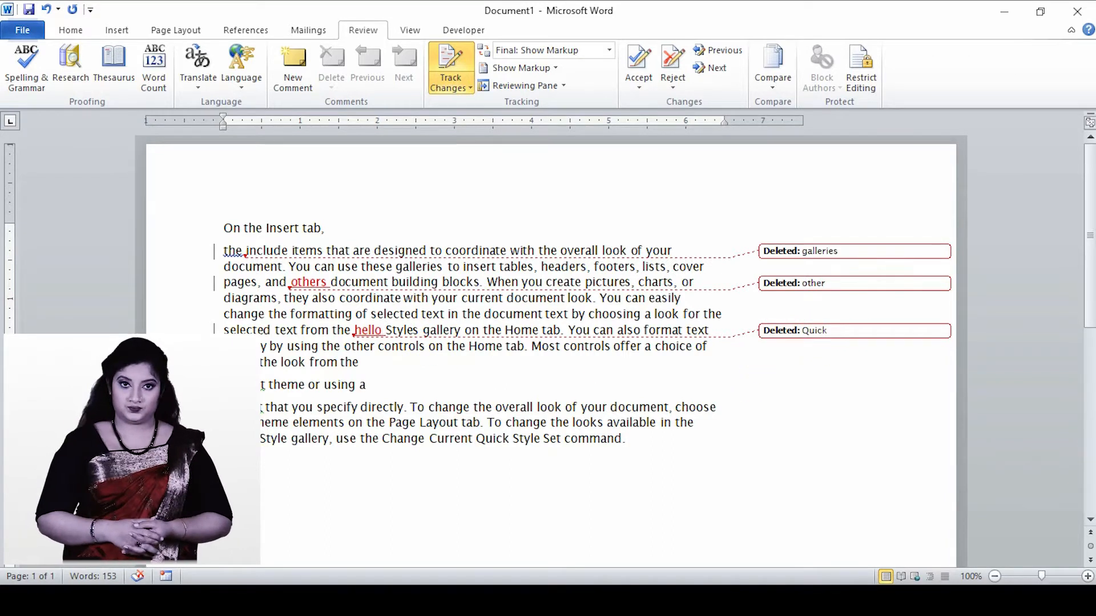
- Delete the short paragraph "current theme or using a" and insert "and hello" before "Style gallery" in the last paragraph
left_click_drag(262, 387, 368, 387)
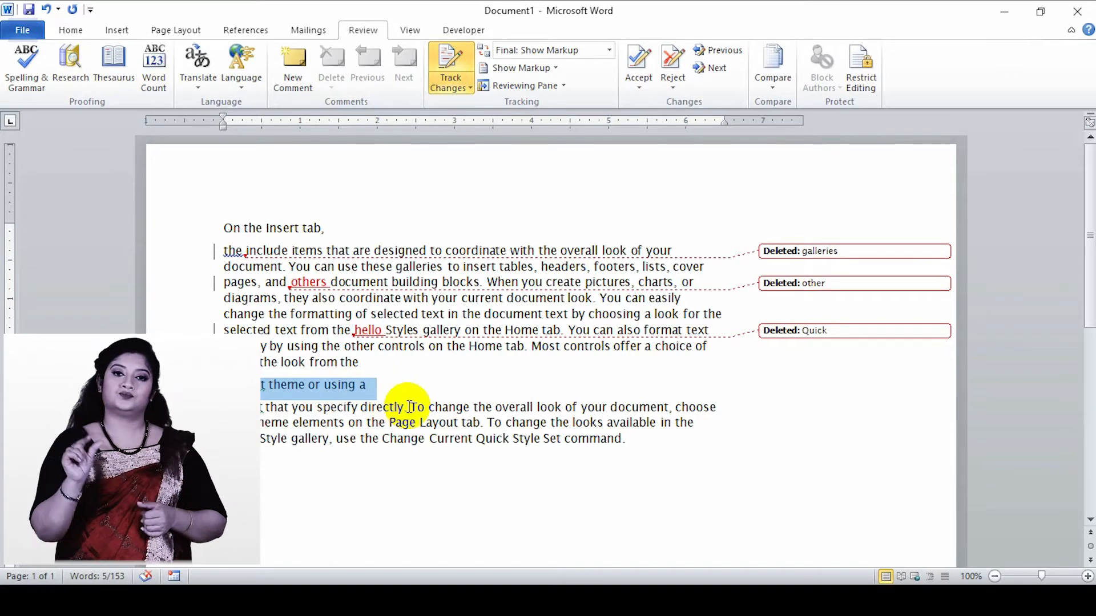
key("Delete")
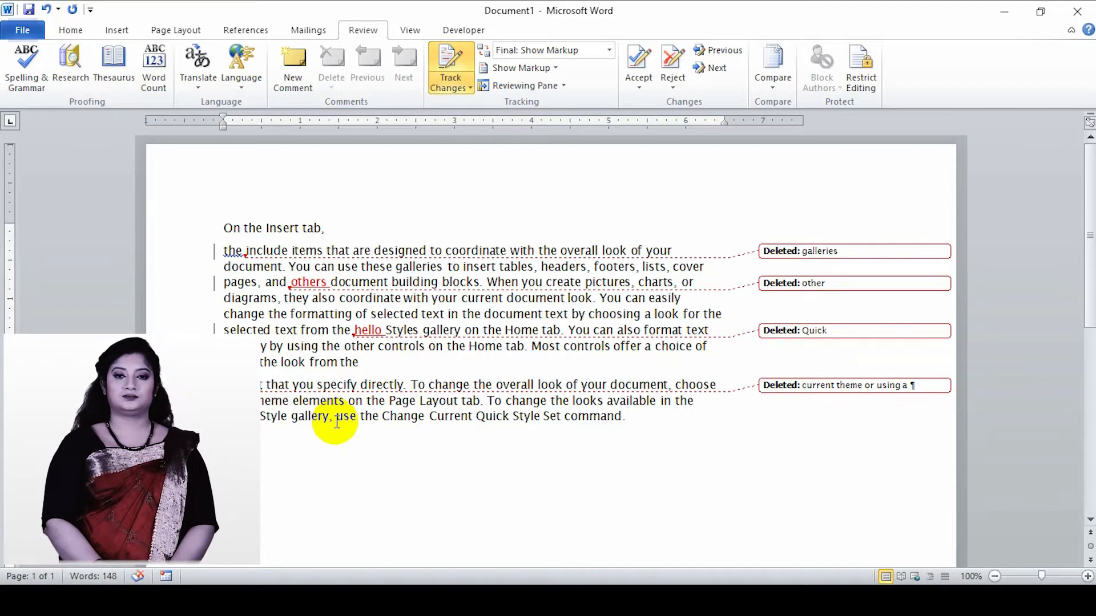
type("and hello")
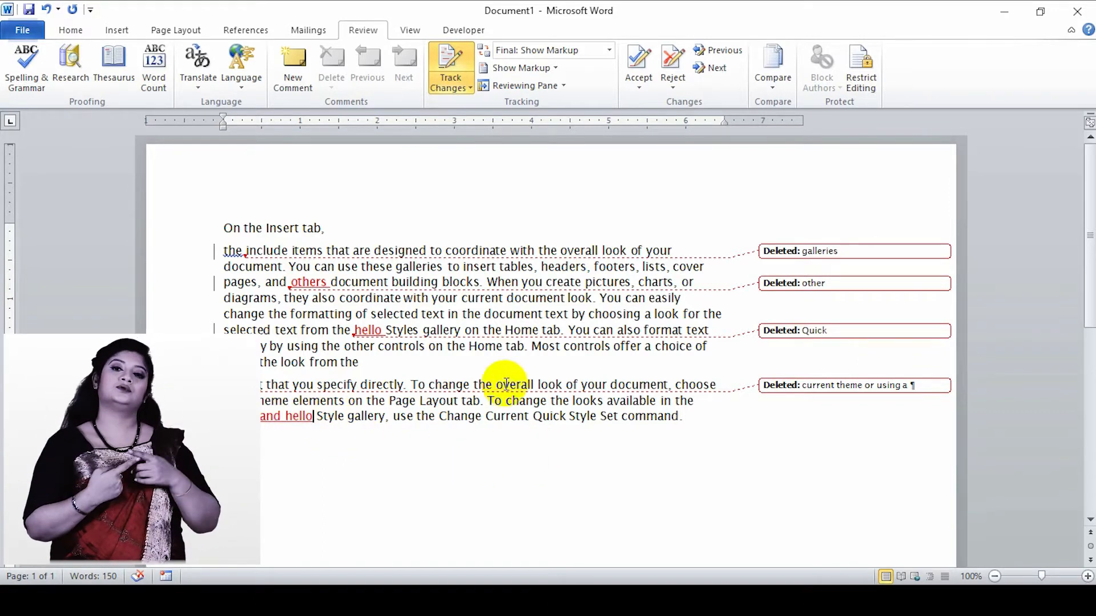
- Examine the insertion markup styles and comment colours in the Track Changes options, keeping Underline and By author
left_click(451, 90)
left_click(484, 122)
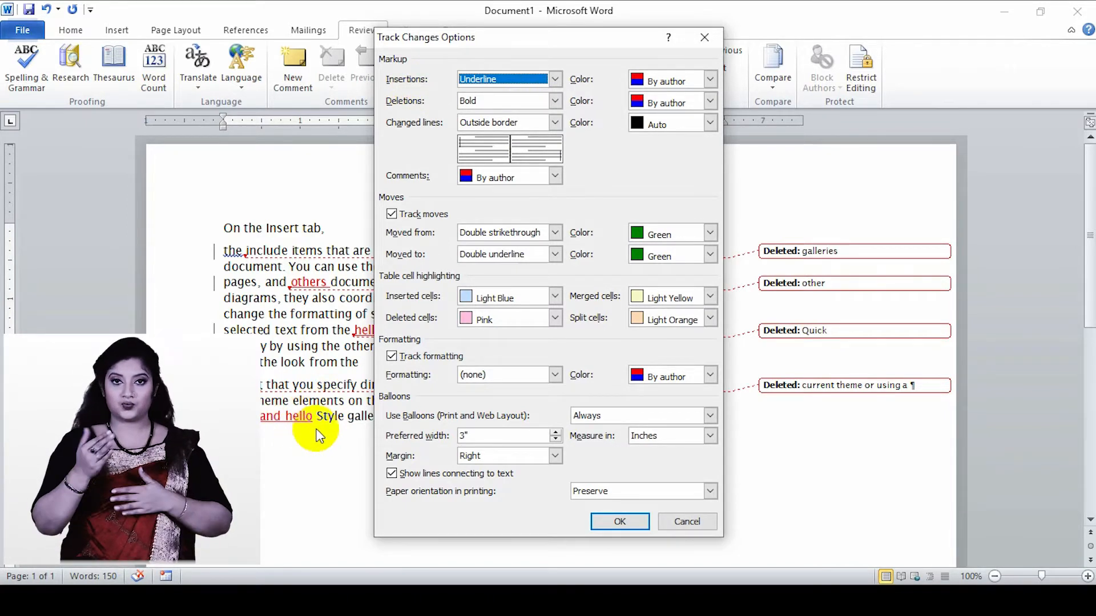
left_click(551, 83)
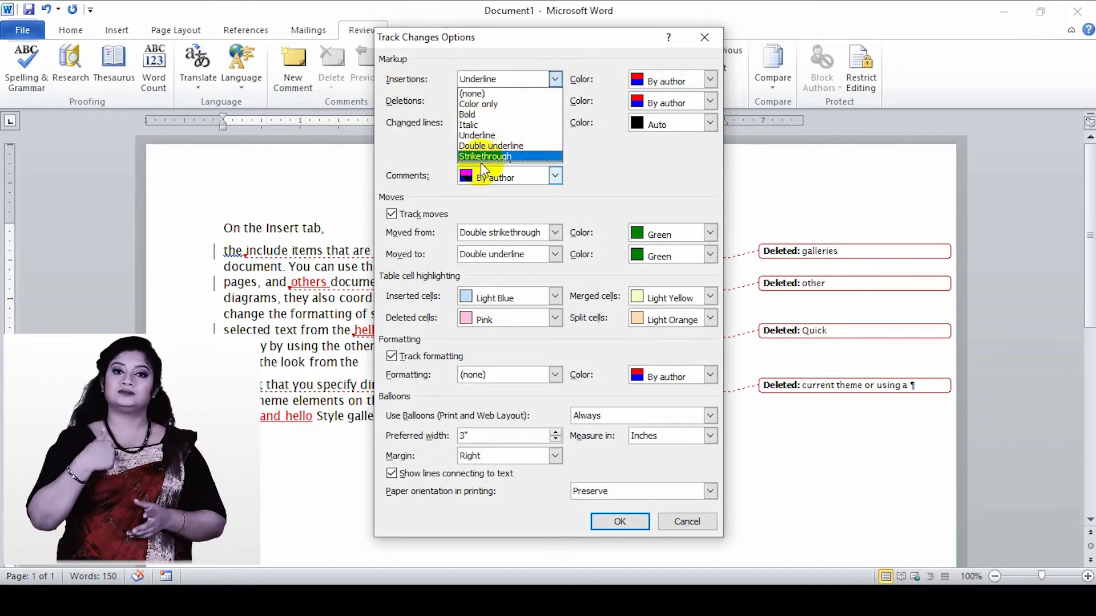
left_click(554, 79)
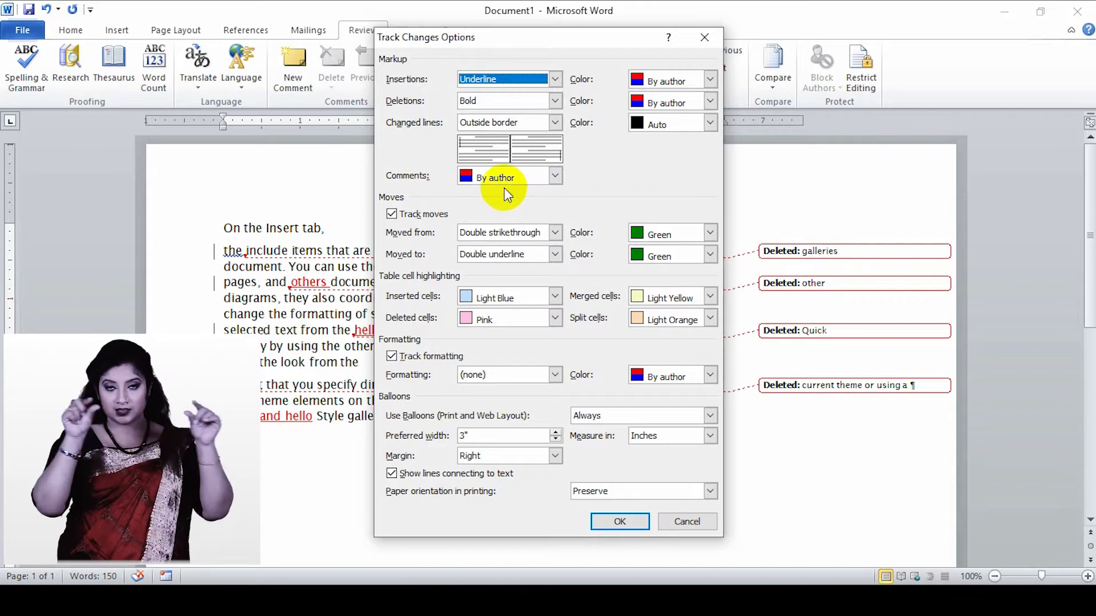
left_click(554, 177)
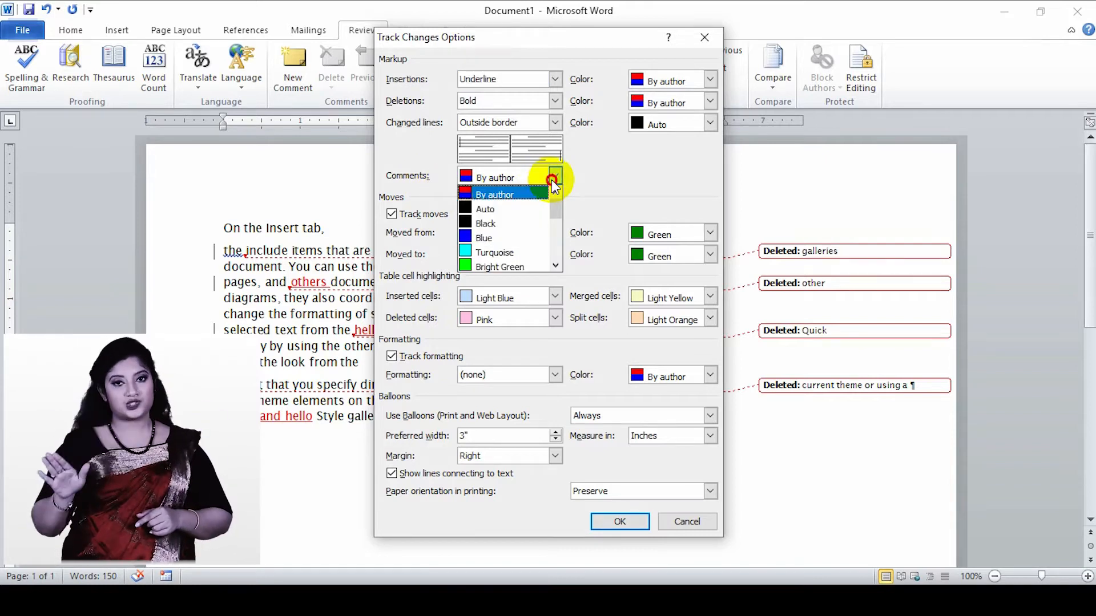
left_click(482, 194)
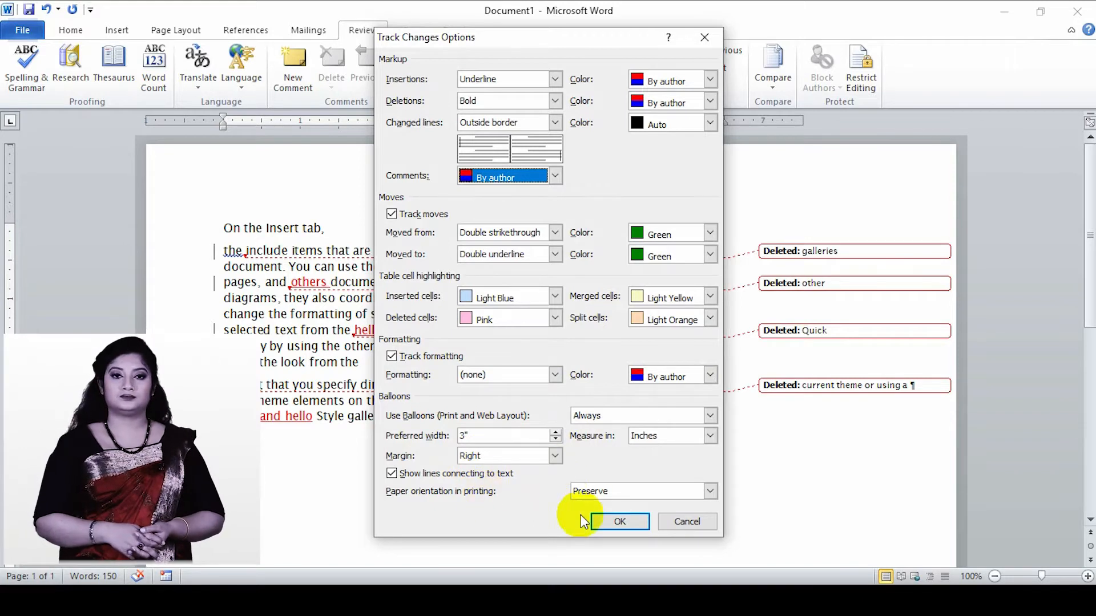
left_click(620, 521)
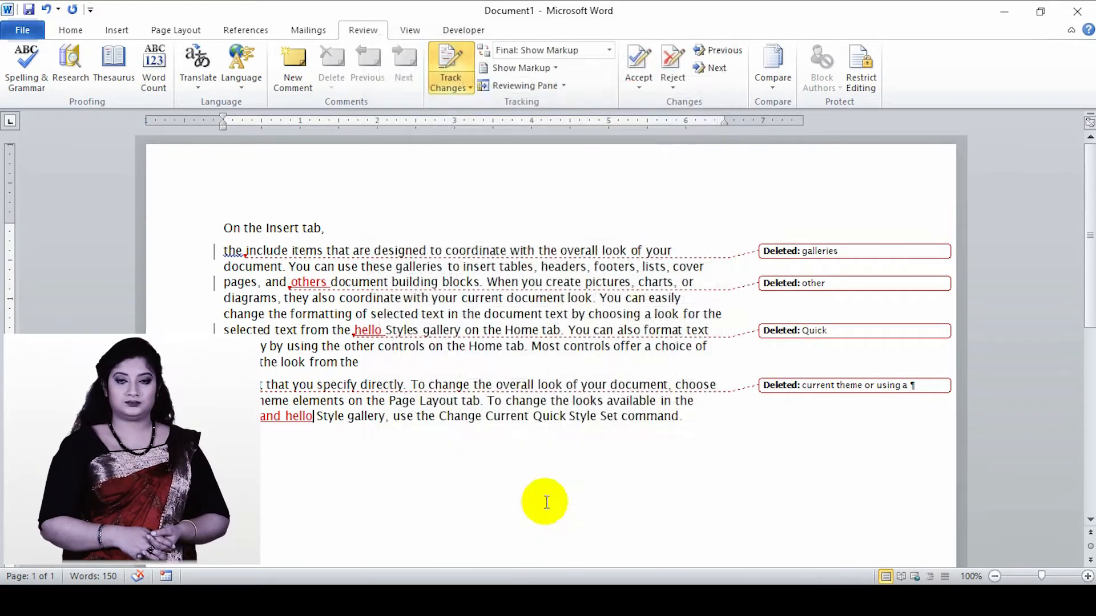
- Check the user name and initials that Word uses for tracked changes, without editing them
left_click(459, 87)
left_click(491, 140)
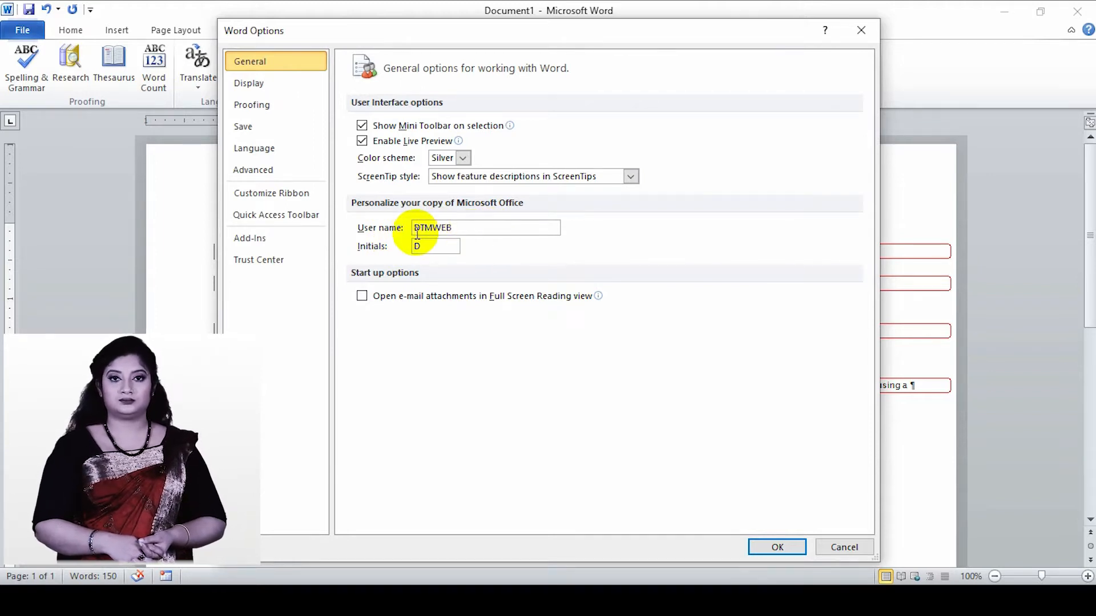
left_click(777, 548)
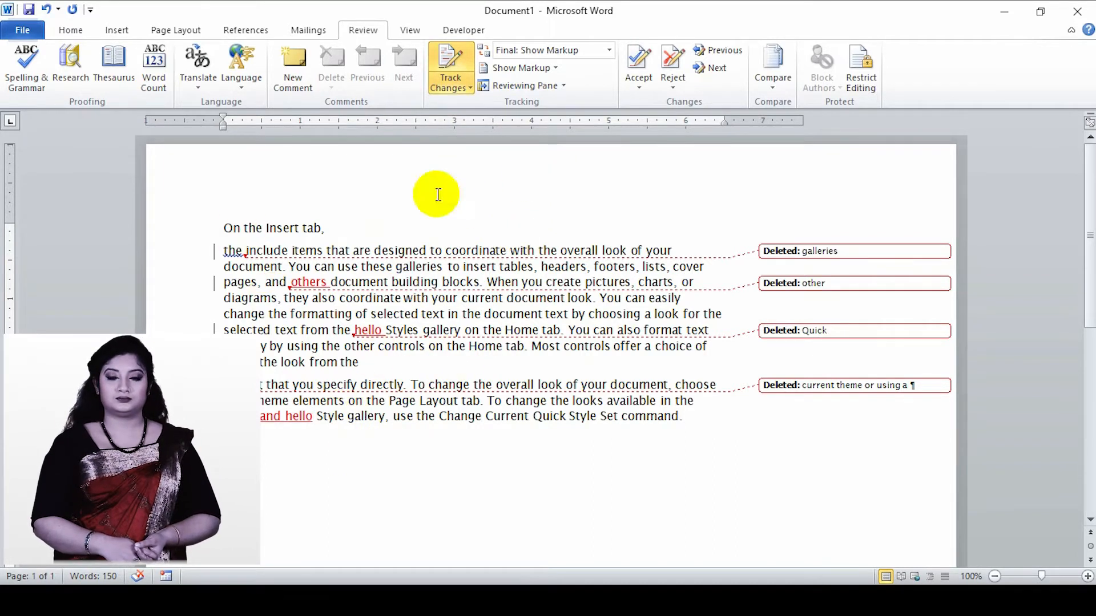
- Compare the Final, Original: Show Markup and Original display modes, selecting the paragraph "current theme or using a" in Original
left_click(607, 51)
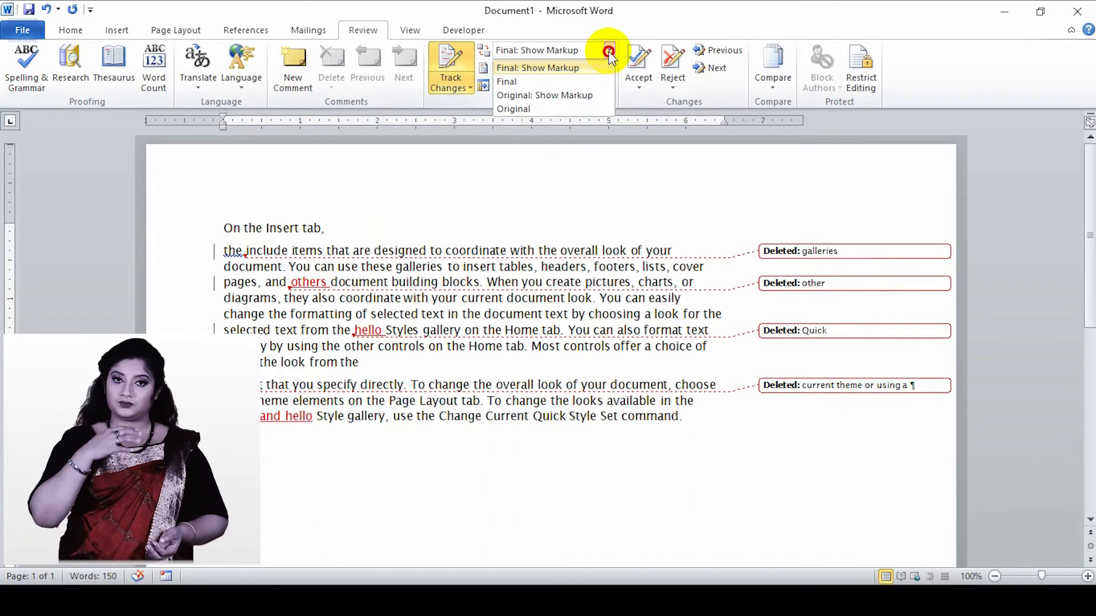
left_click(518, 81)
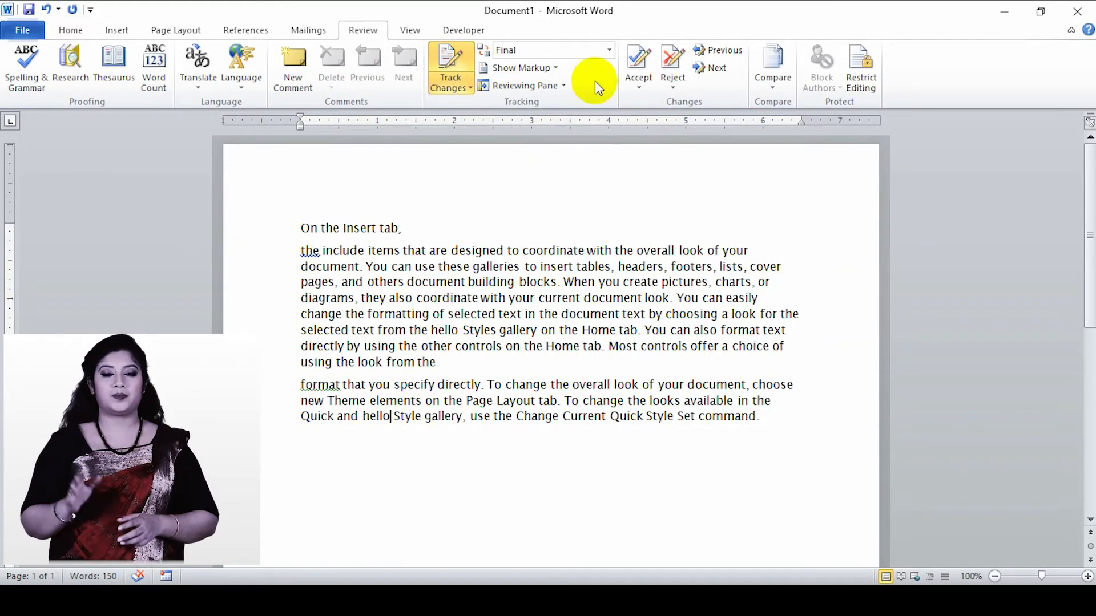
left_click(608, 51)
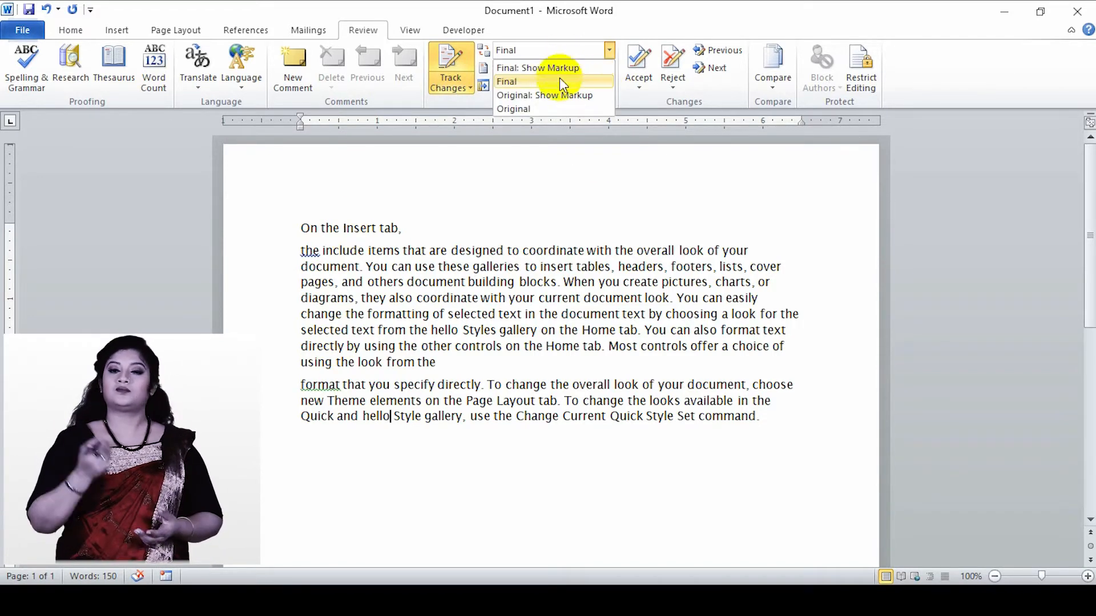
left_click(559, 96)
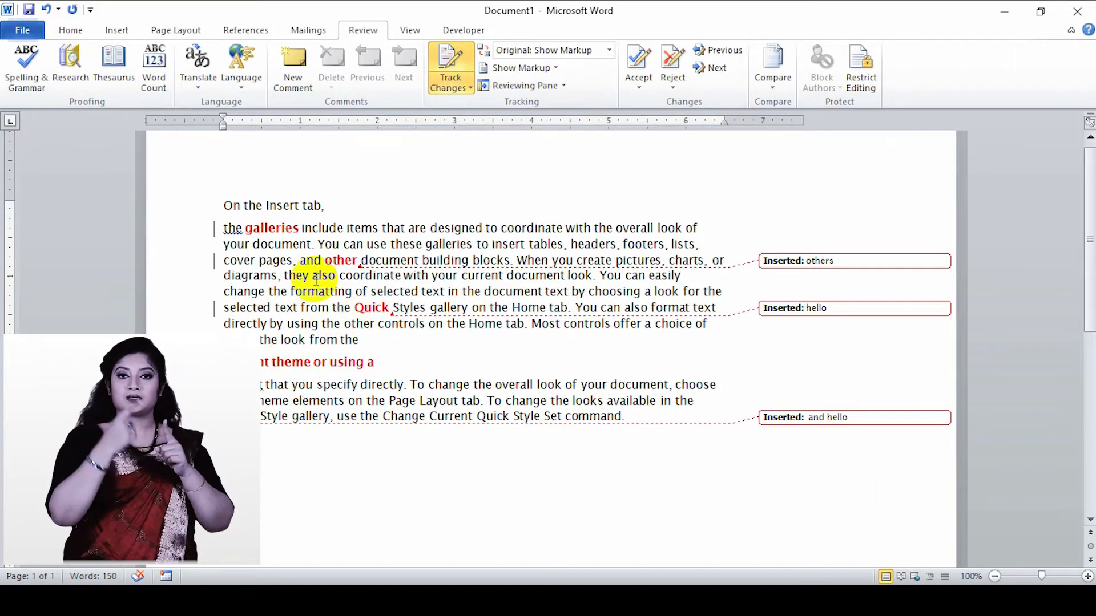
left_click(609, 55)
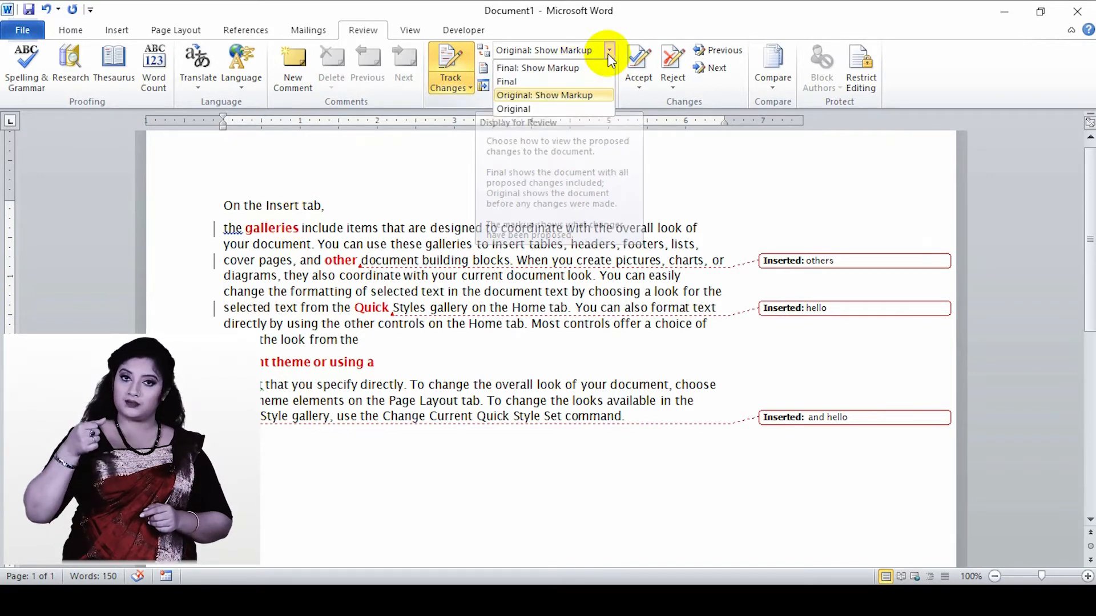
left_click(544, 109)
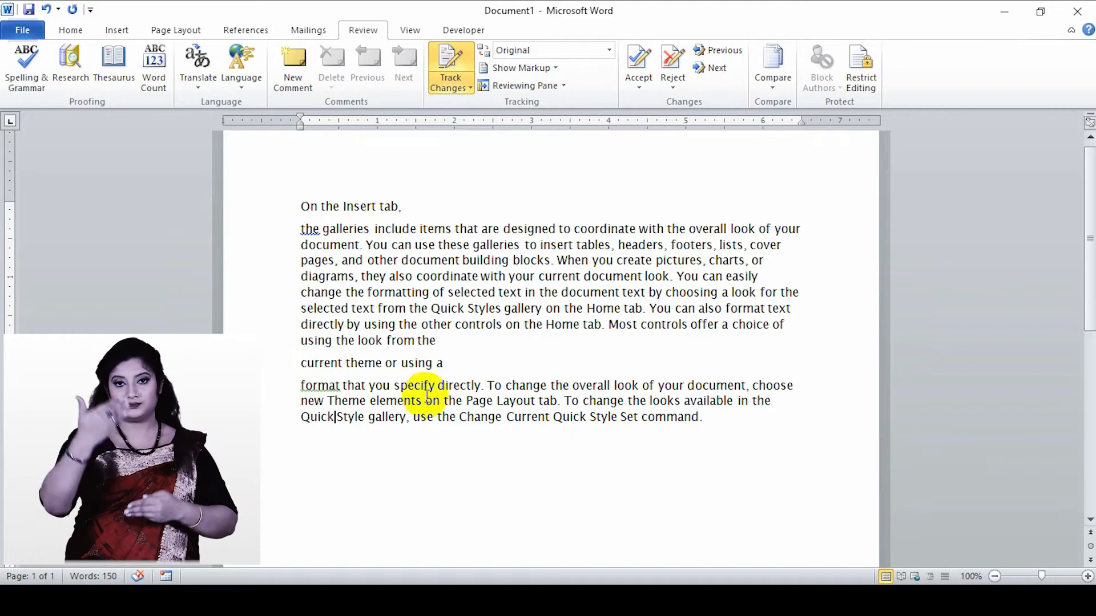
triple_click(437, 364)
- Go through the balloon display options and set all revisions to show inline
left_click(554, 68)
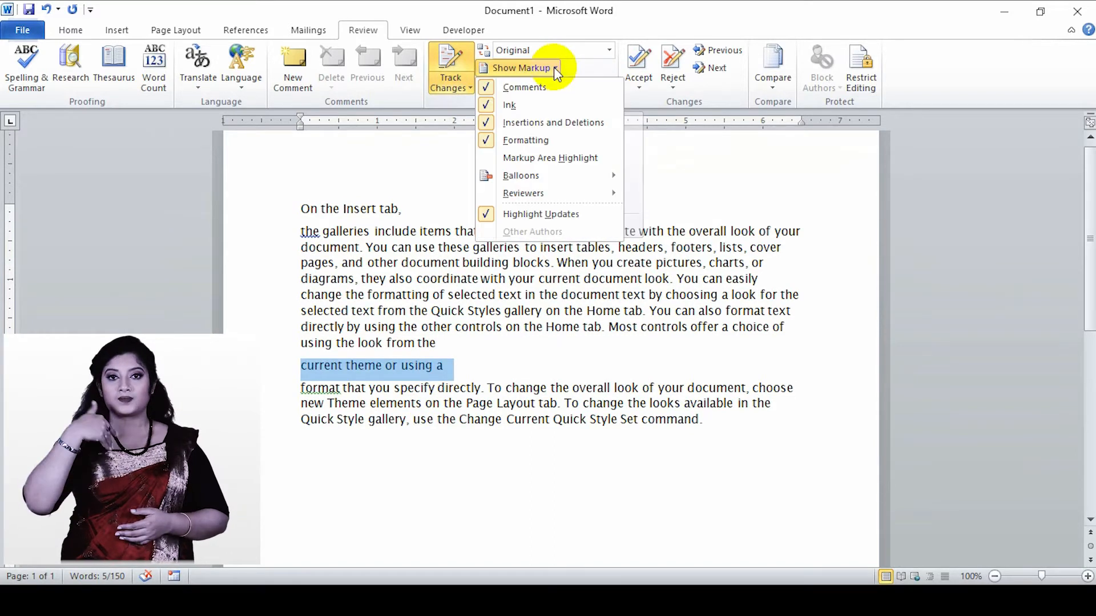
mouse_move(561, 173)
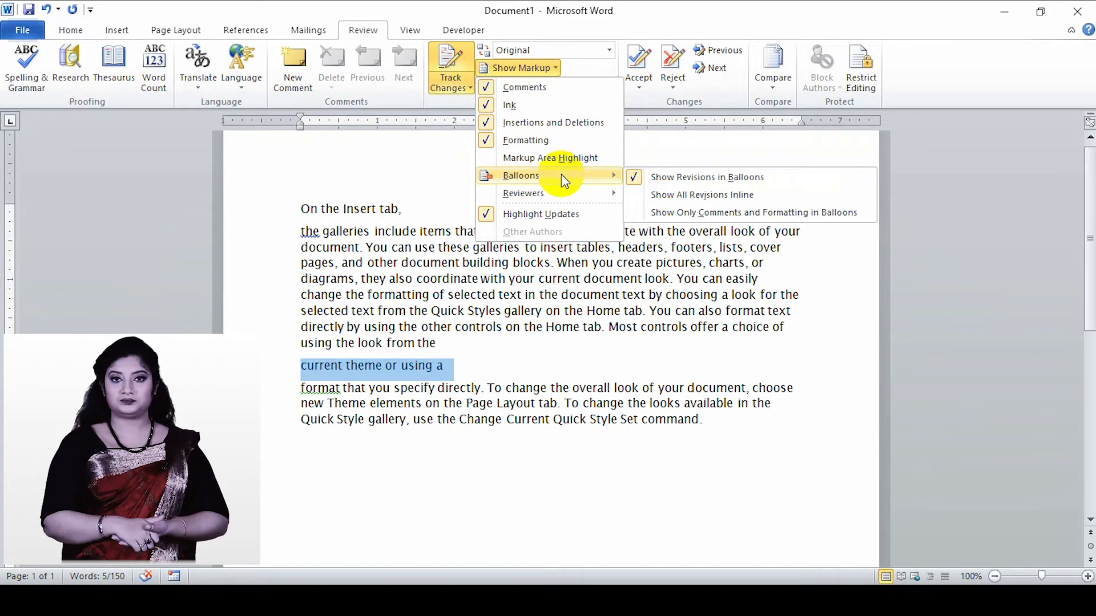
left_click(675, 177)
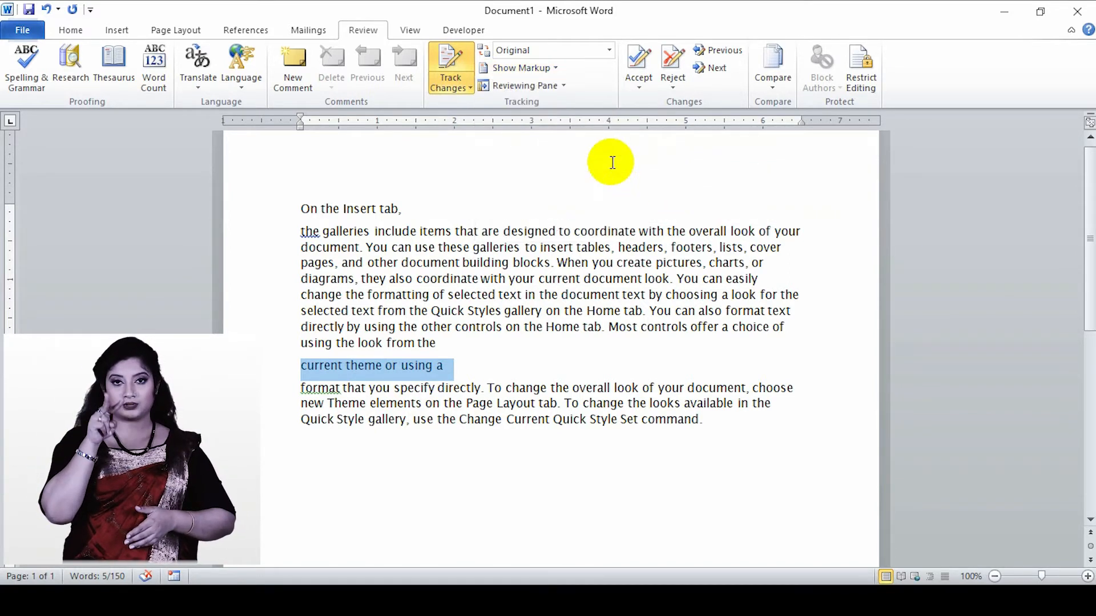
left_click(553, 68)
left_click(682, 194)
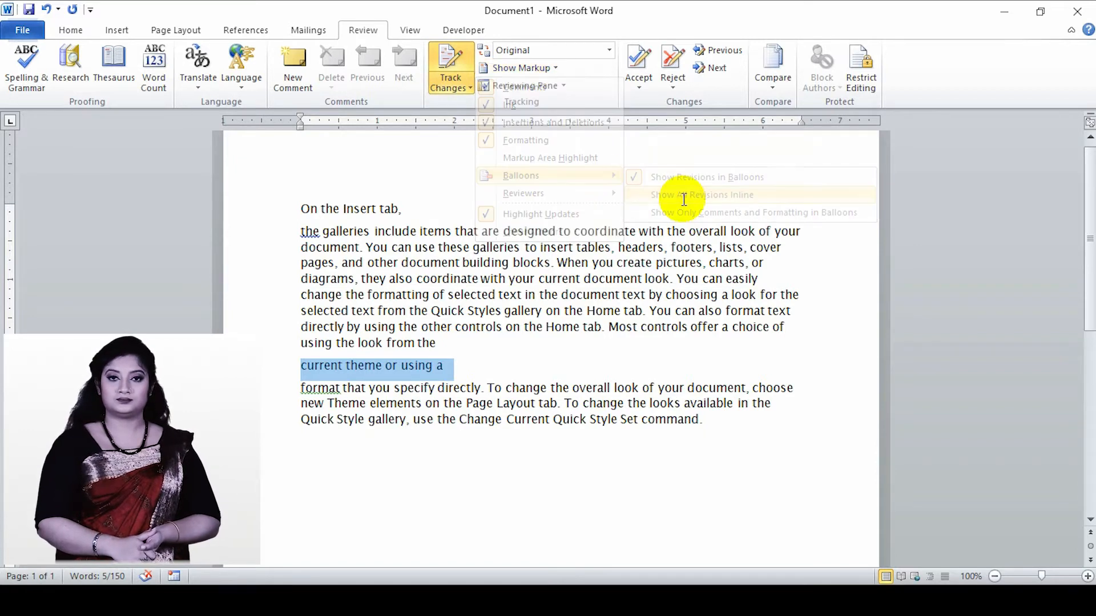
- Set the review display mode to Final: Show Markup
left_click(559, 53)
left_click(565, 68)
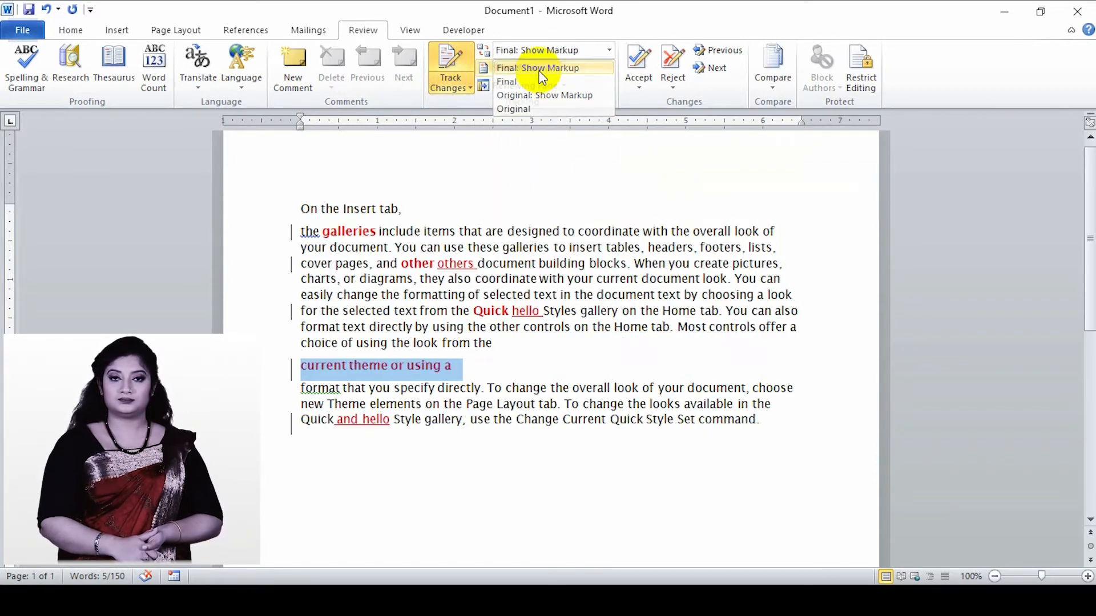
left_click(610, 53)
left_click(553, 67)
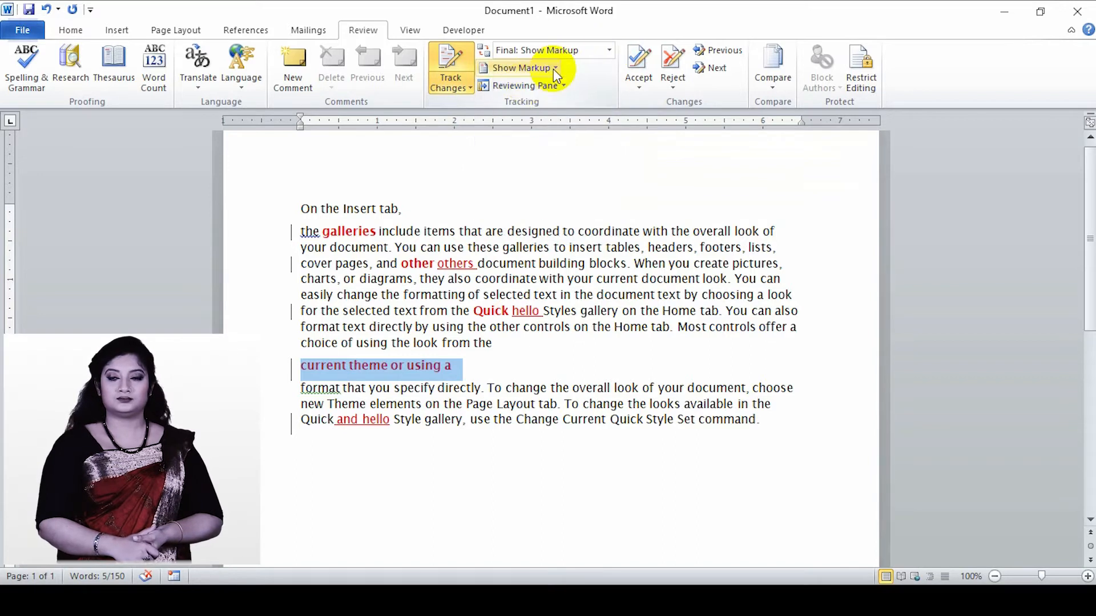
- Set the markup display to show revisions in balloons
left_click(553, 69)
mouse_move(554, 174)
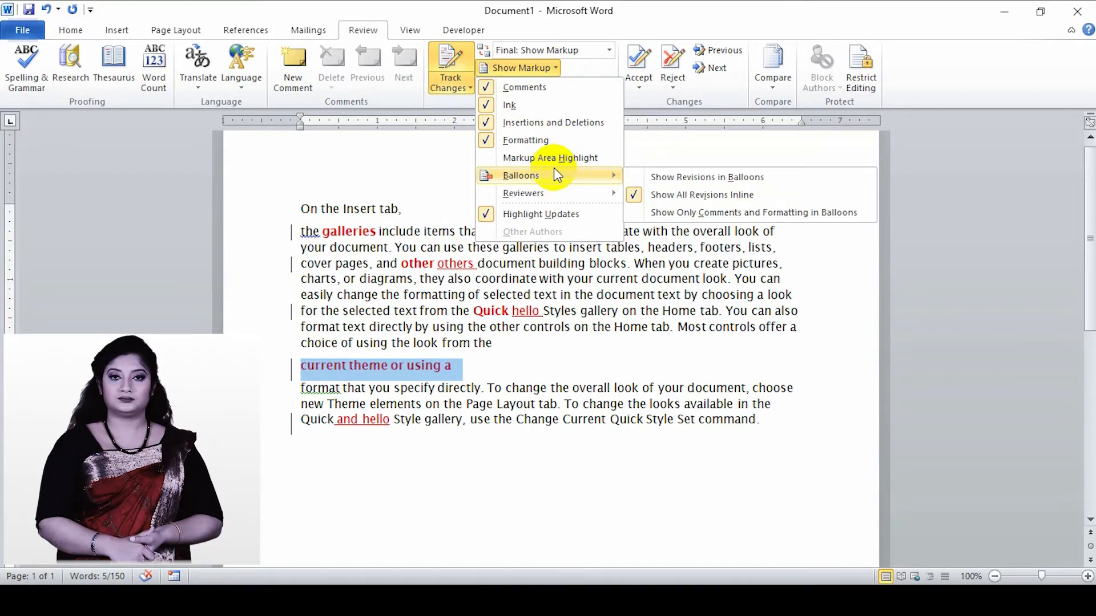
left_click(660, 184)
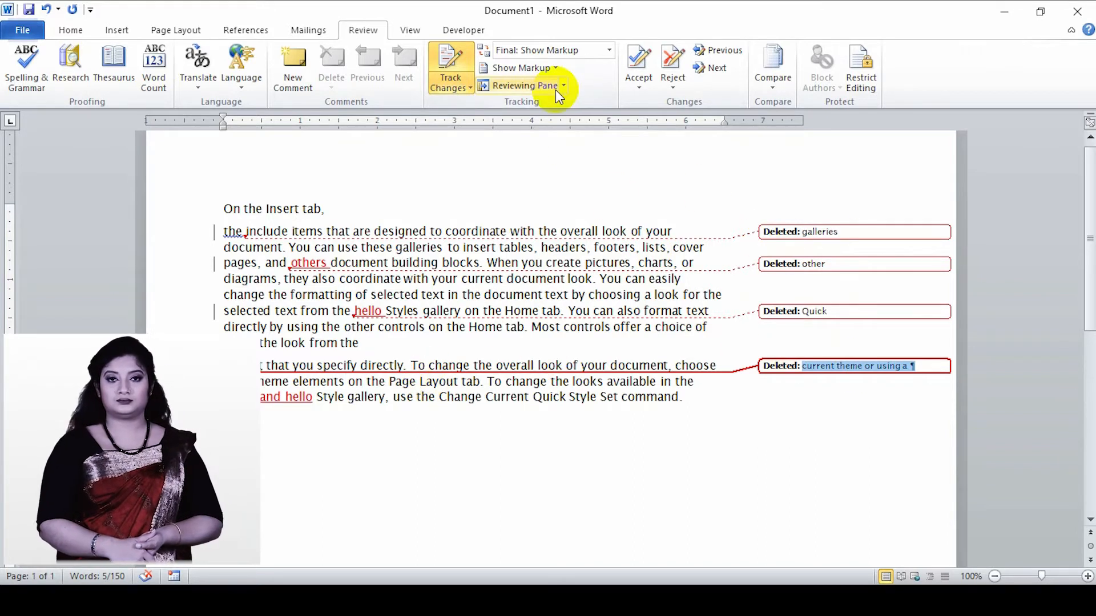
- Turn off the display of formatting, ink and comment markup
left_click(550, 69)
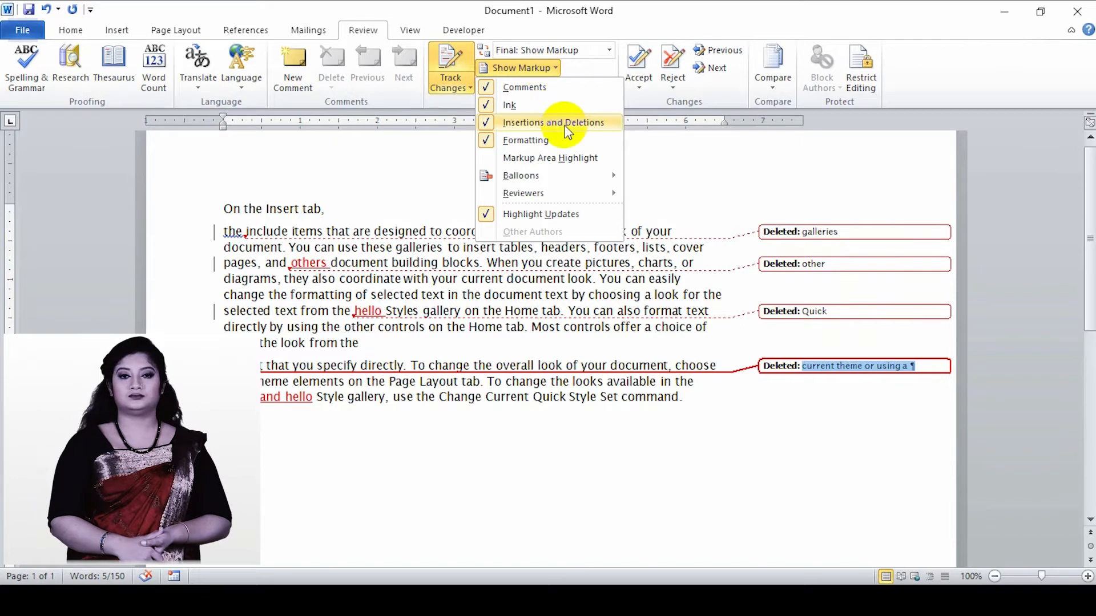
left_click(488, 140)
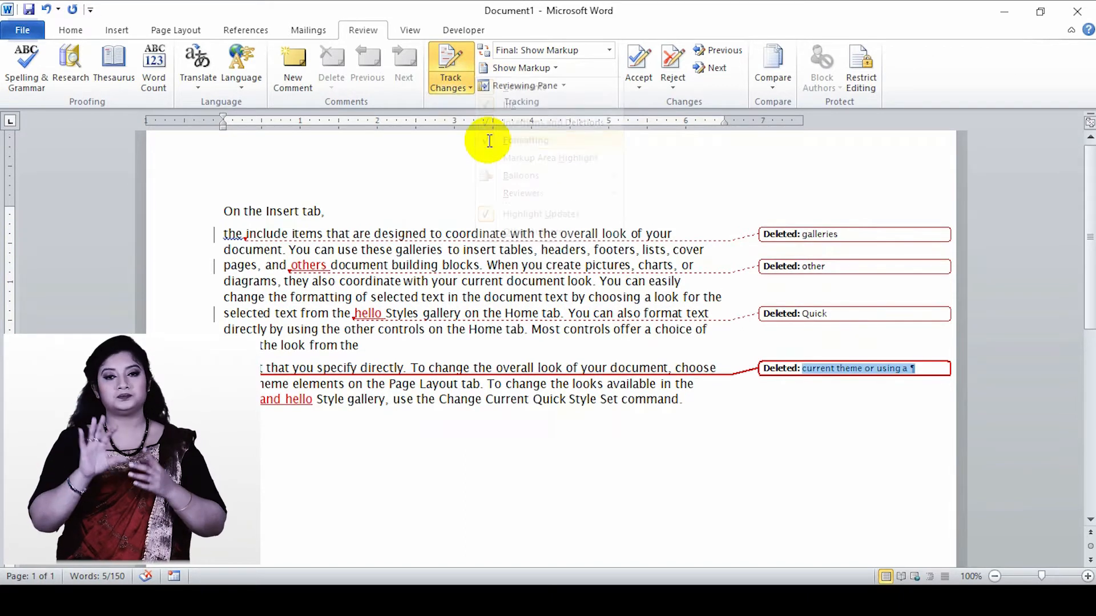
left_click(551, 69)
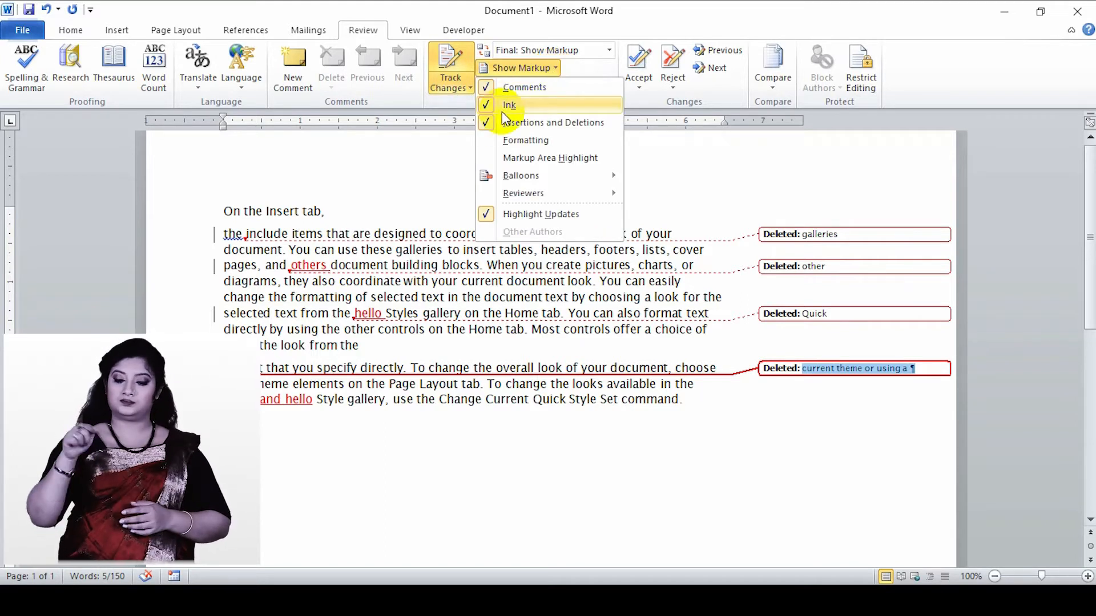
left_click(485, 106)
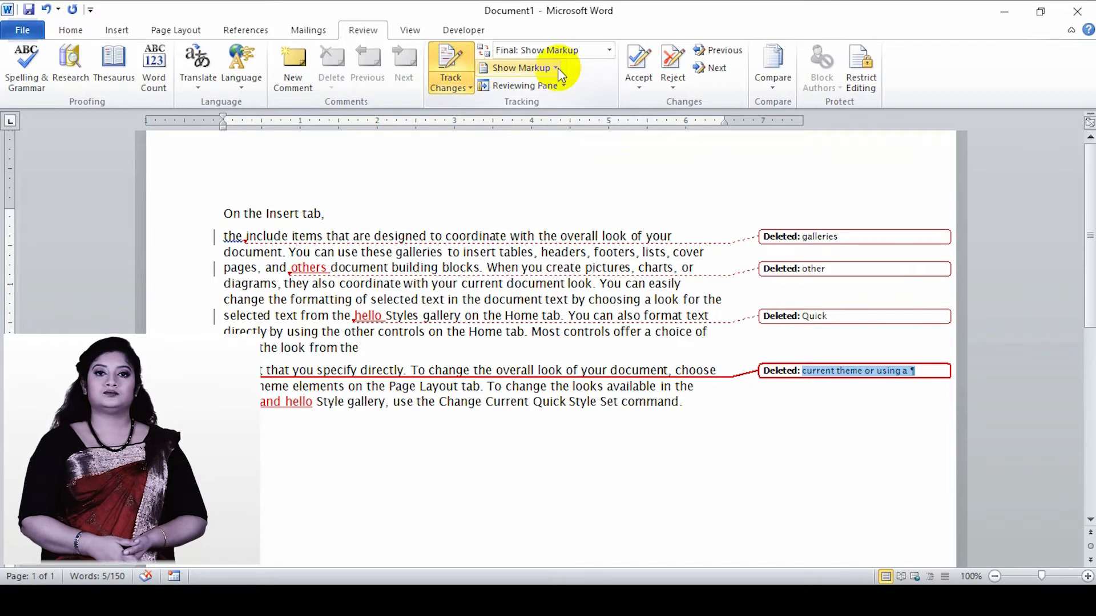
left_click(557, 67)
left_click(486, 91)
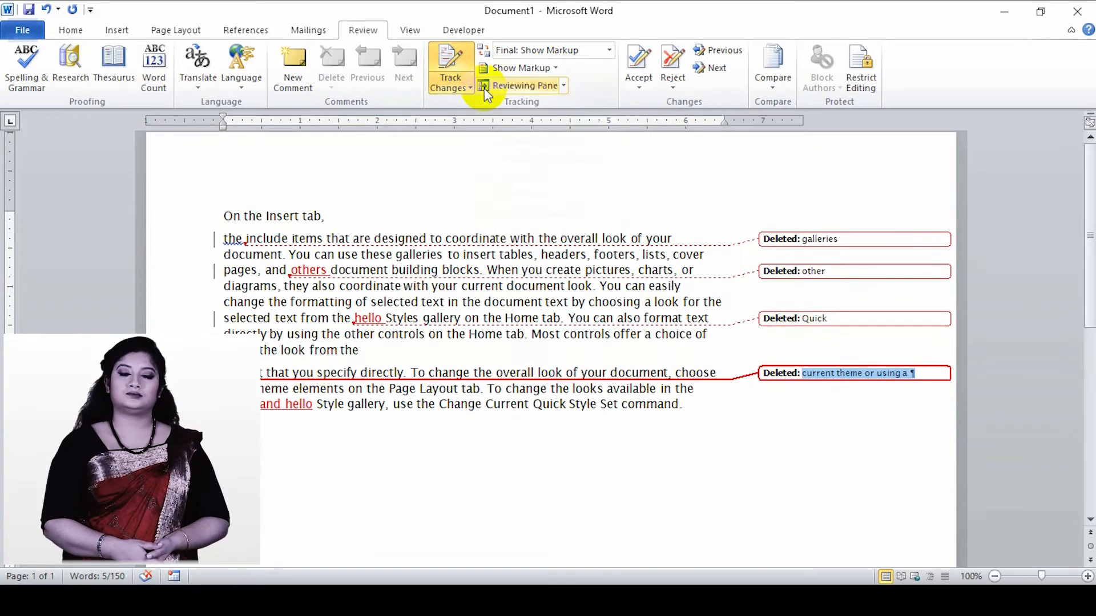
- Turn the display of comment, ink and formatting markup back on
left_click(551, 69)
left_click(488, 89)
left_click(559, 69)
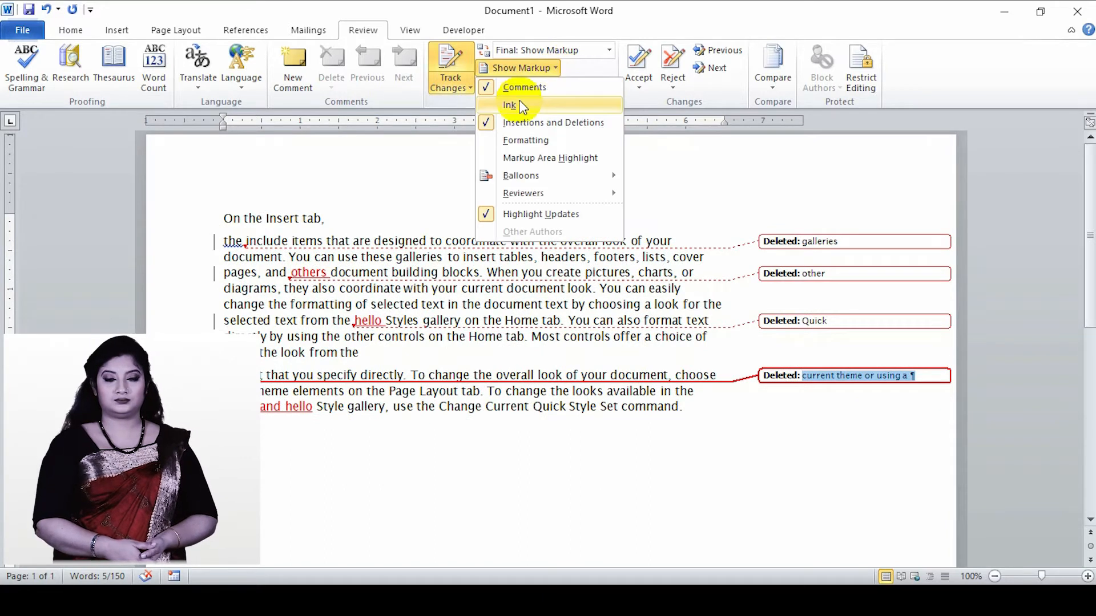
left_click(502, 108)
left_click(562, 69)
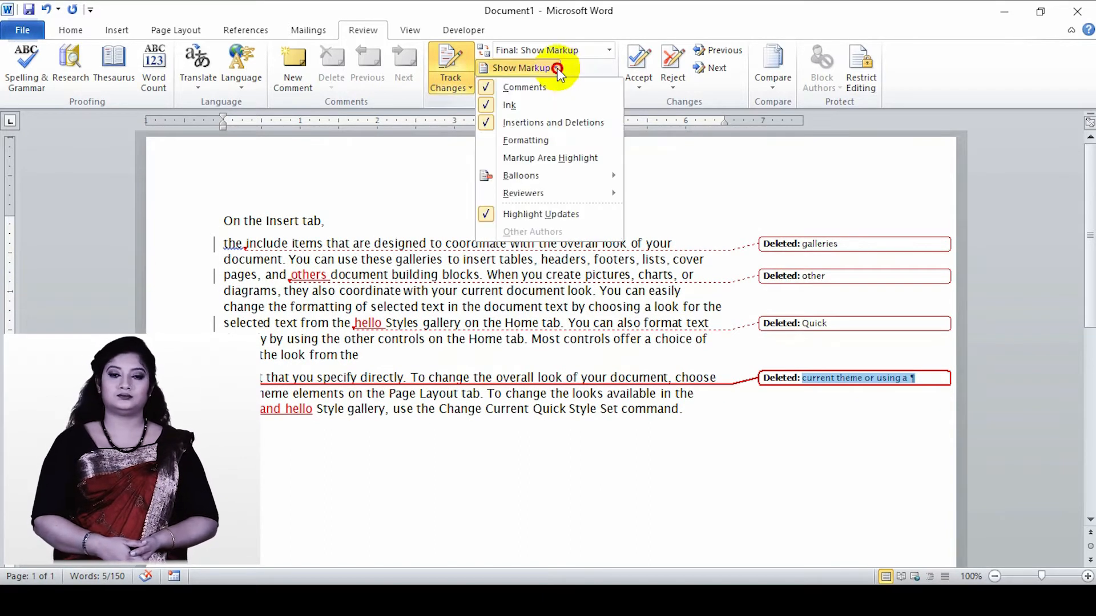
mouse_move(485, 175)
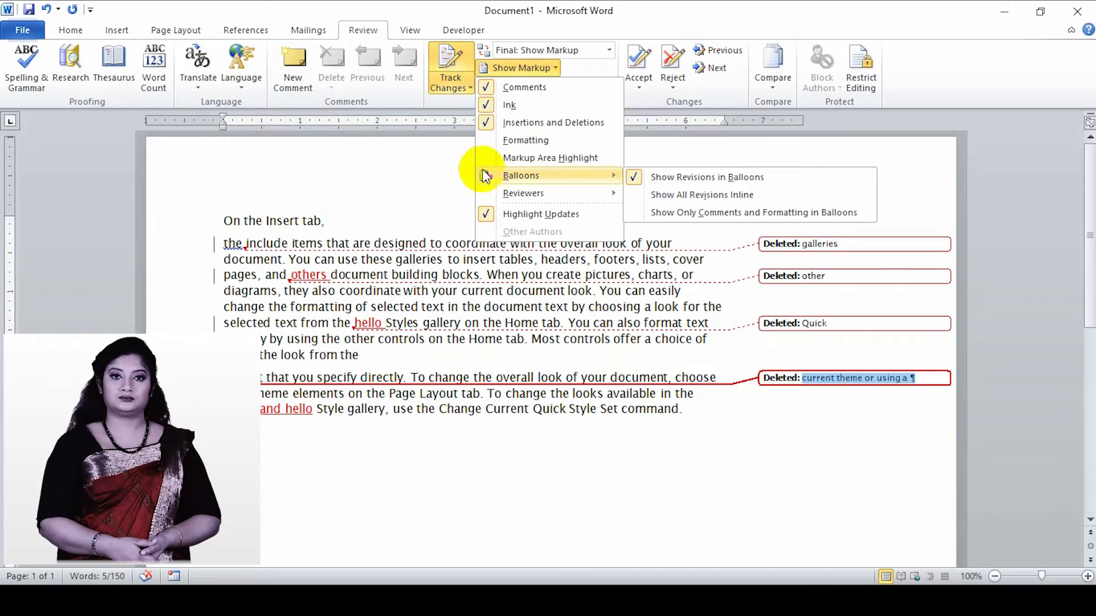
left_click(484, 140)
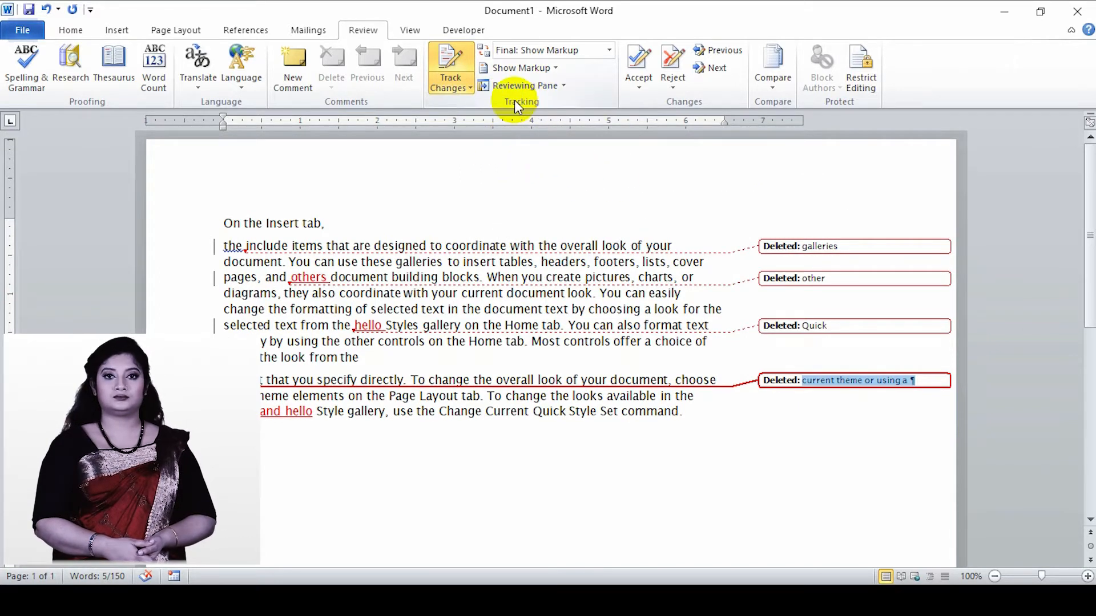
- Review the list of tracked revisions in the vertical Reviewing Pane, then close the pane
left_click(562, 86)
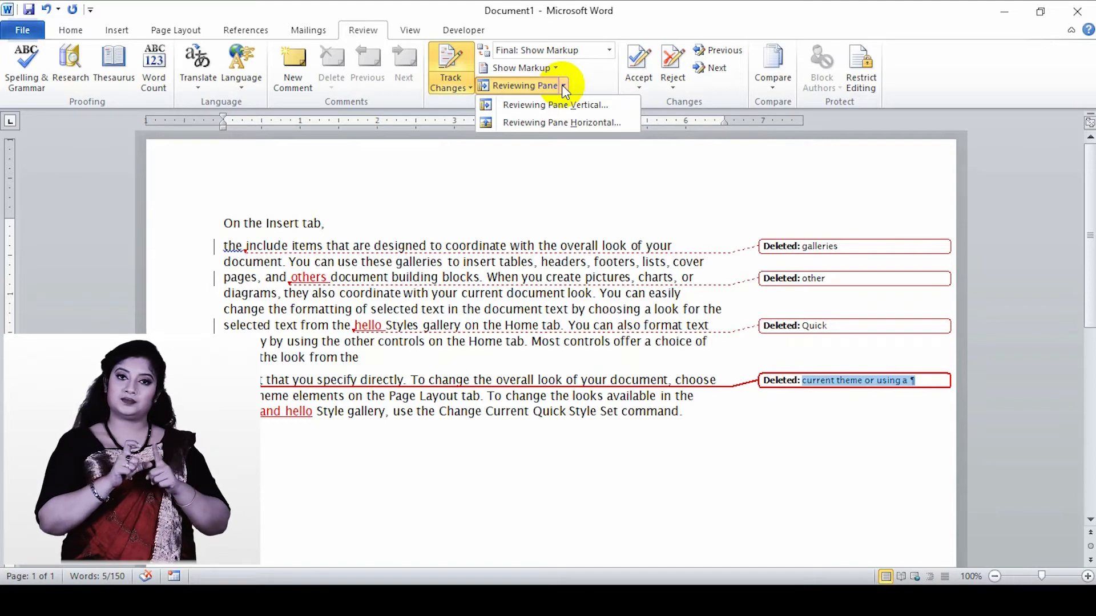
left_click(531, 108)
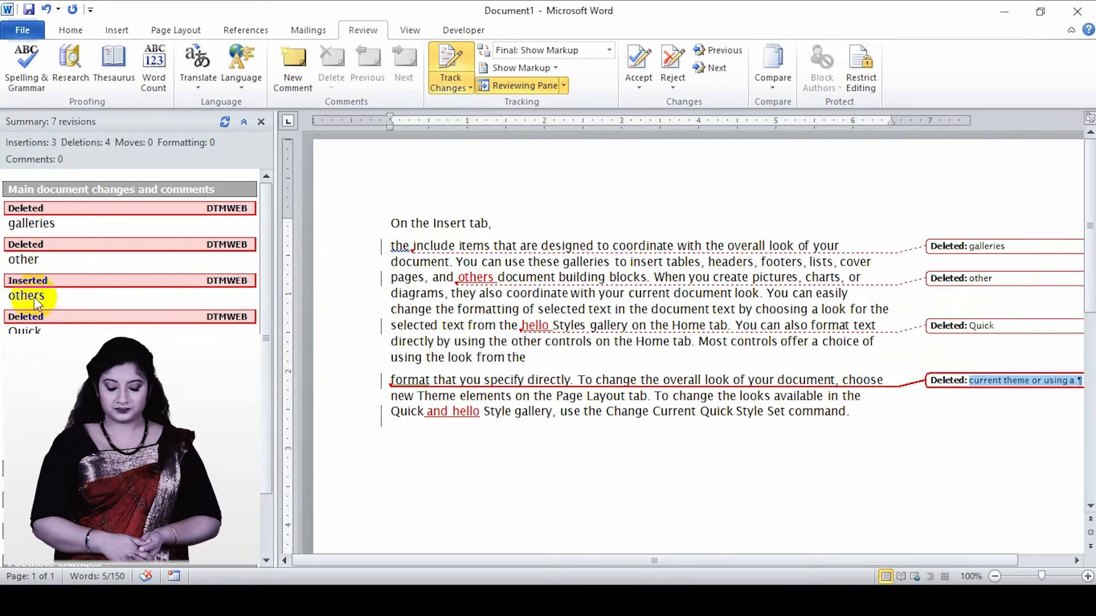
left_click(262, 122)
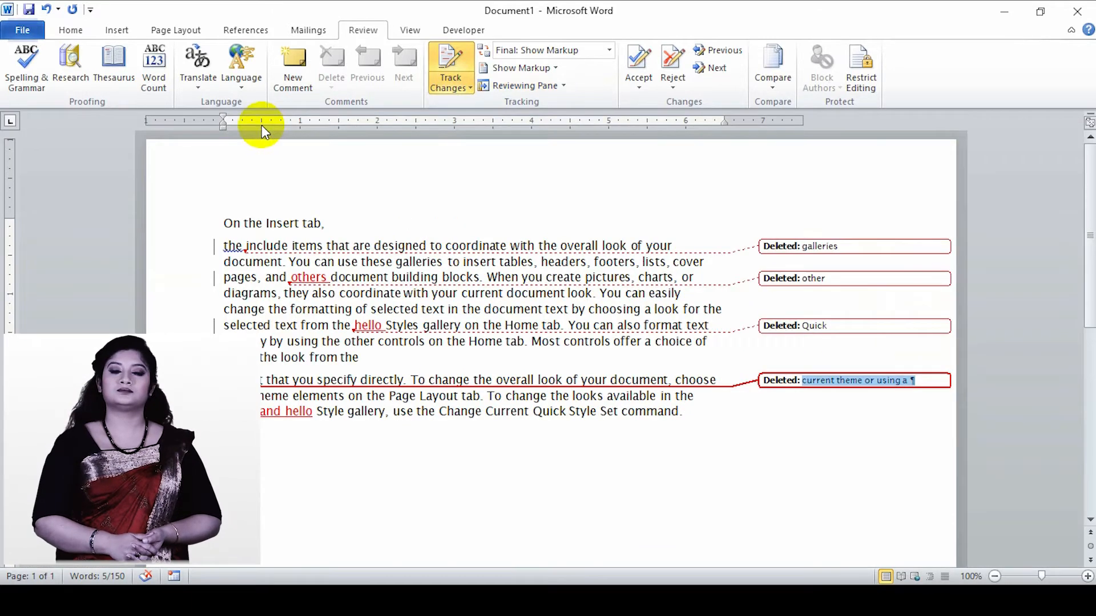
- Browse the tracked revisions in the horizontal Reviewing Pane, then close the pane
left_click(563, 87)
left_click(541, 124)
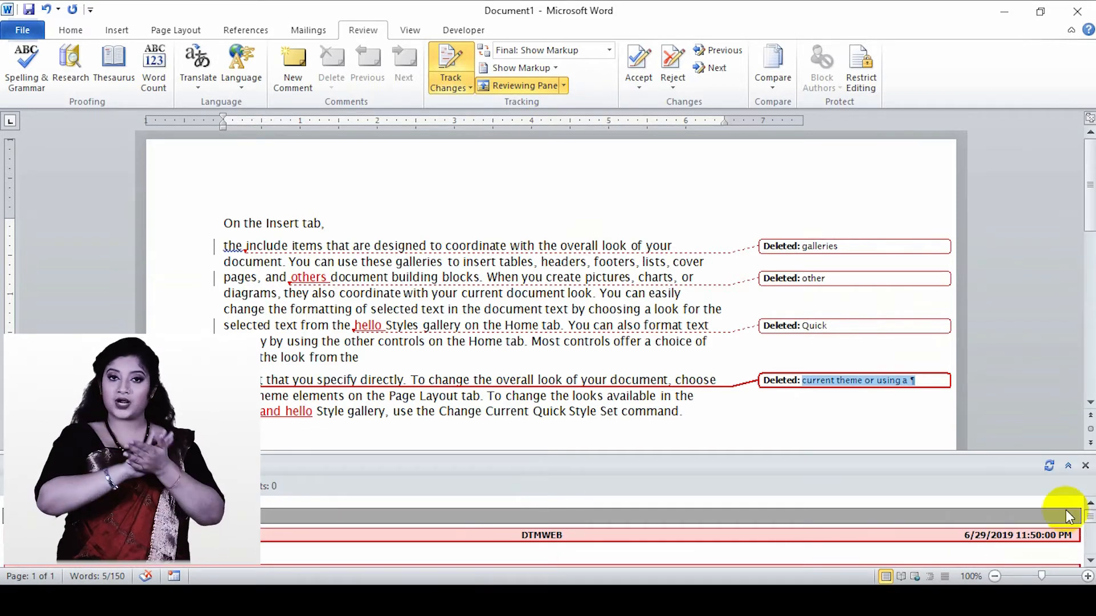
left_click(1090, 533)
mouse_move(1090, 534)
left_mouse_down()
mouse_move(1089, 550)
mouse_move(1091, 528)
left_mouse_up()
left_click(1085, 465)
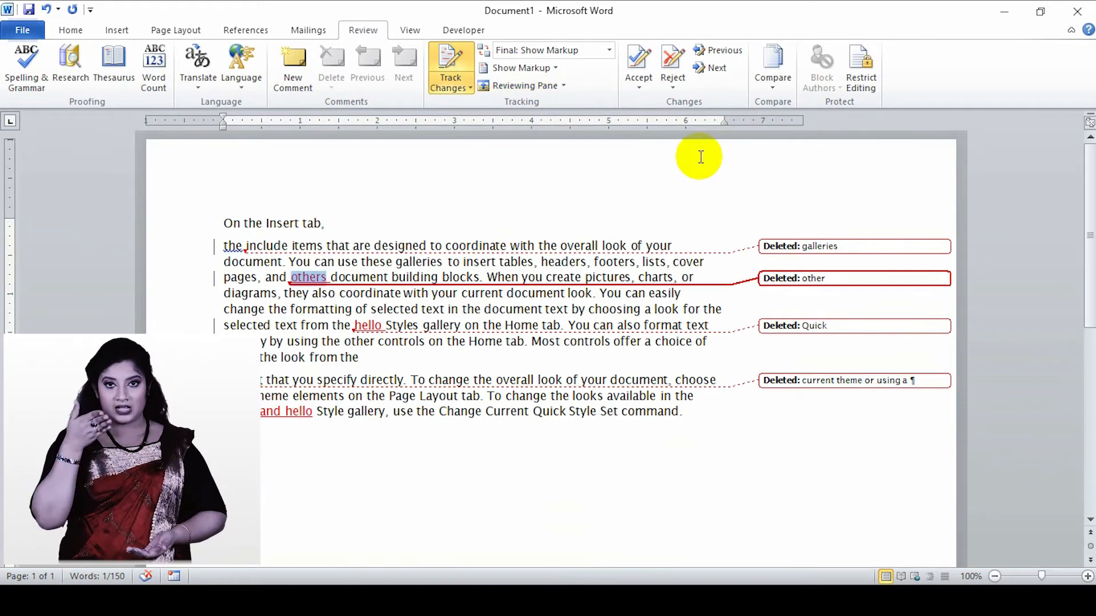
- Try accepting the selected tracked insertion "others"
left_click(648, 71)
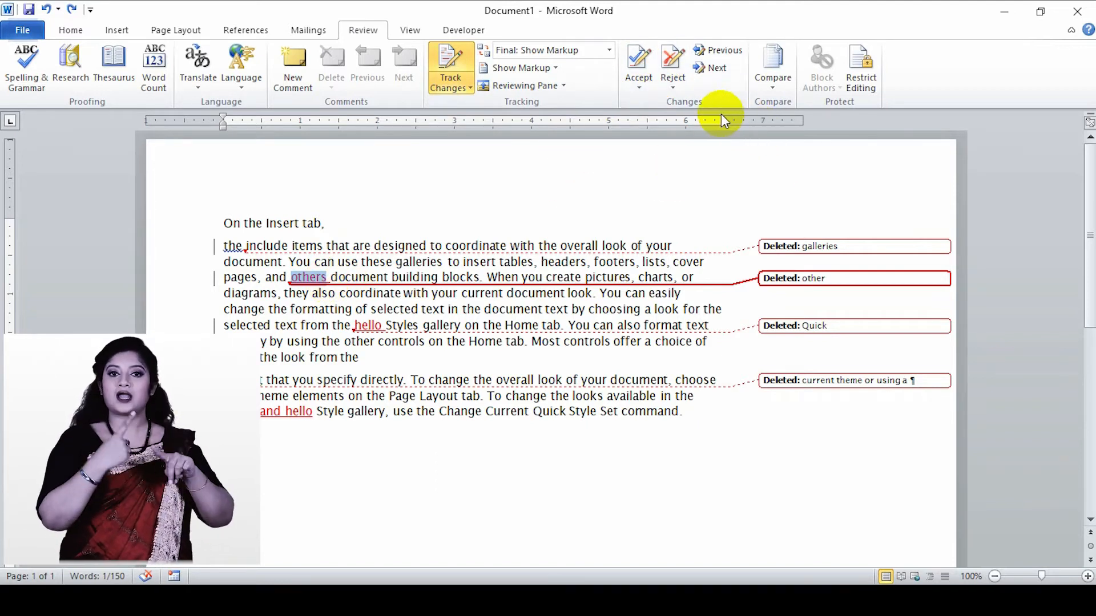
- Go back to the deletion of "galleries", then step forward through every tracked change to "and hello" without restarting the search
left_click(718, 54)
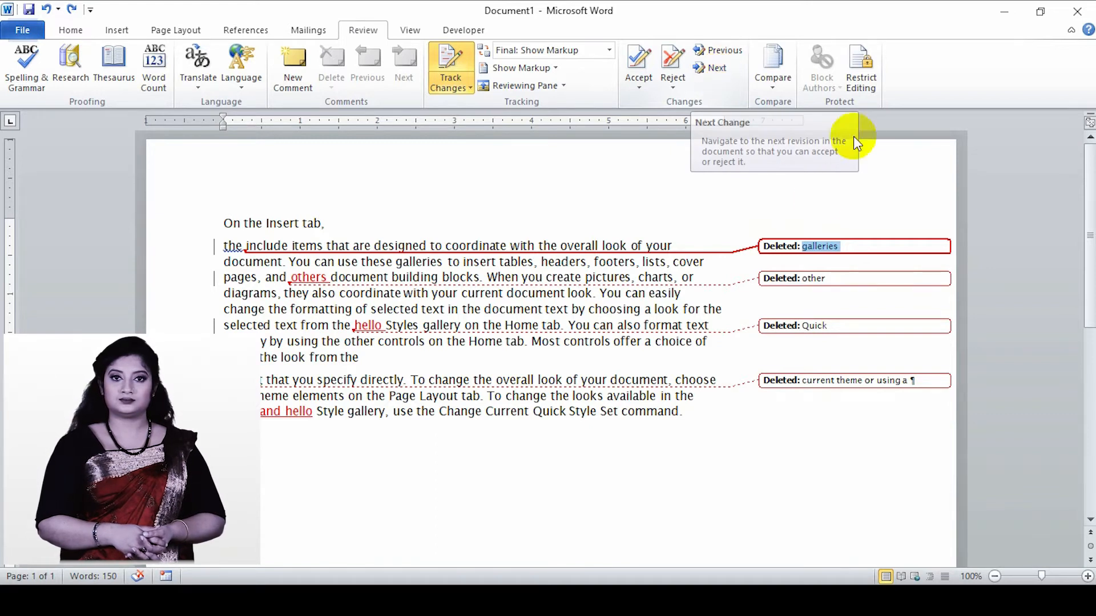
left_click(718, 70)
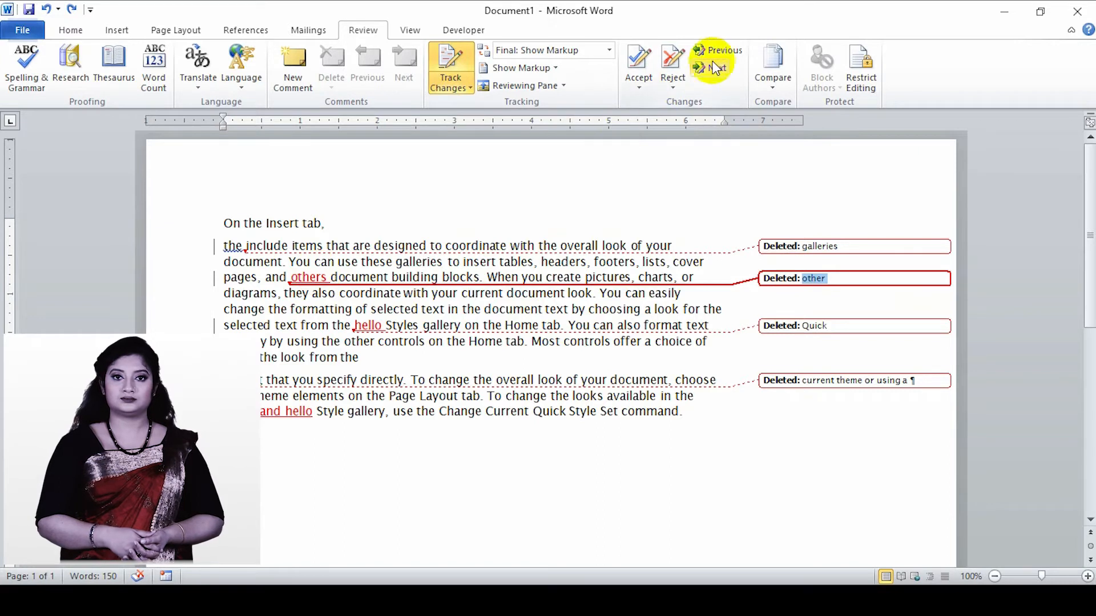
left_click(713, 70)
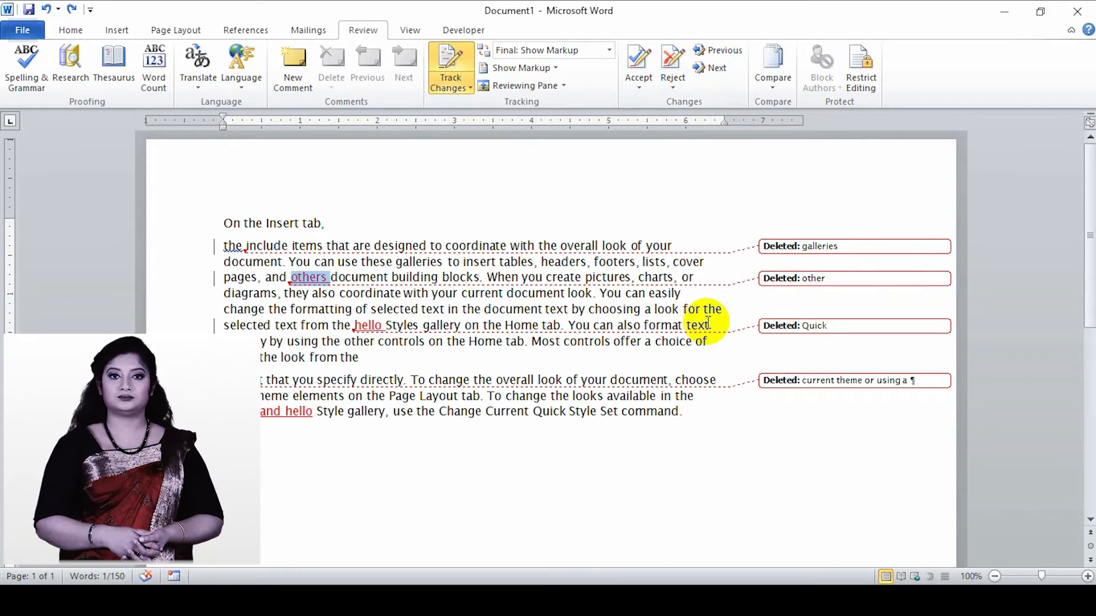
left_click(714, 70)
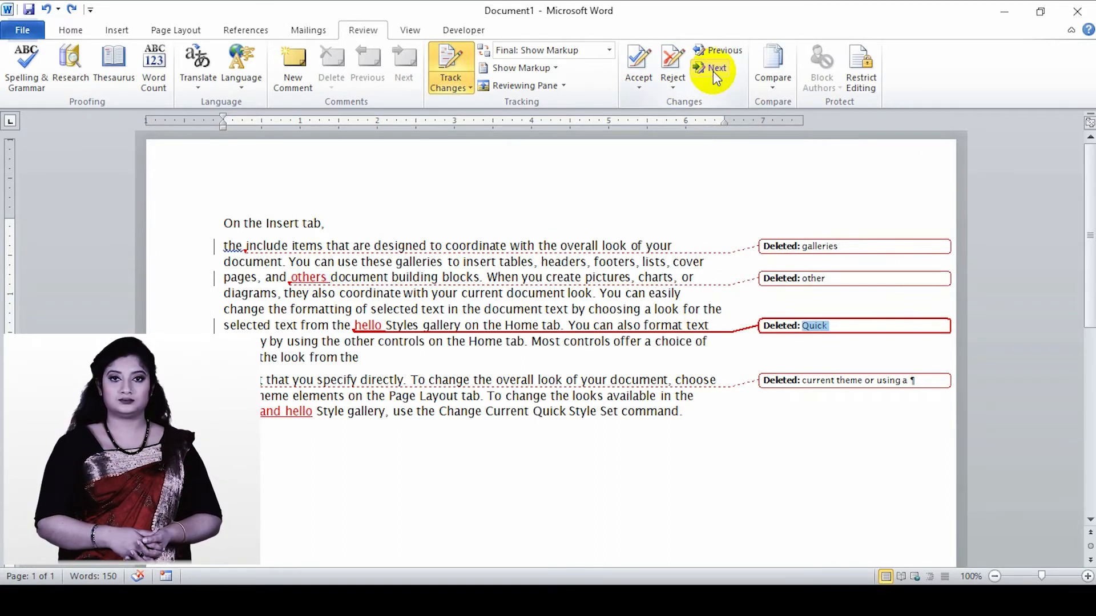
left_click(713, 69)
left_click(713, 70)
left_click(714, 70)
left_click(714, 70)
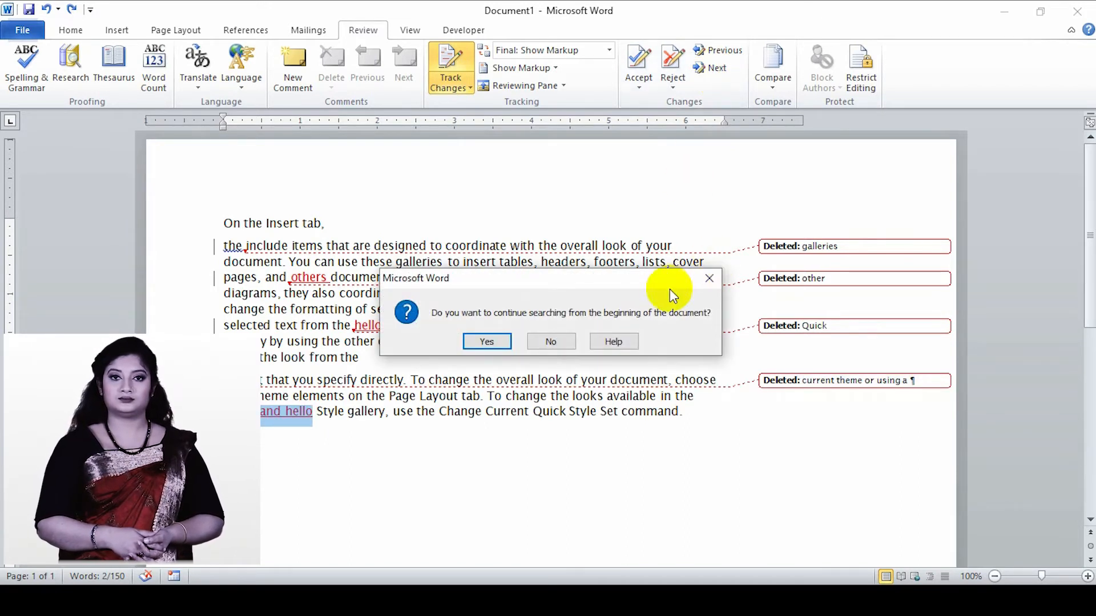
left_click(709, 278)
- Choose Document1 as the original in Compare Documents, check the choices for the revised document, and dismiss the dialog without comparing
left_click(775, 92)
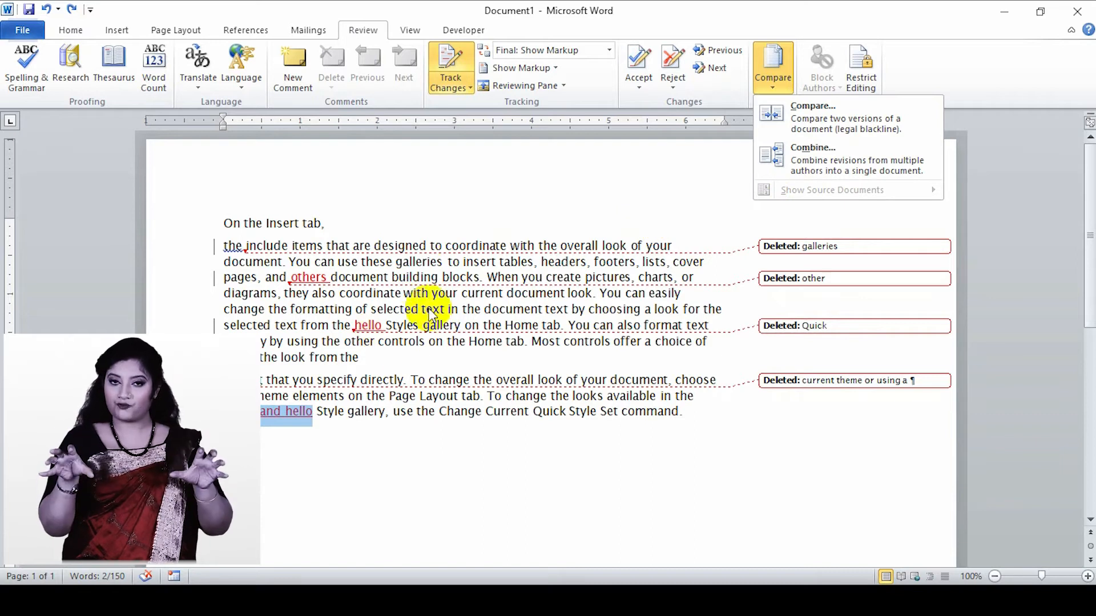
left_click(781, 121)
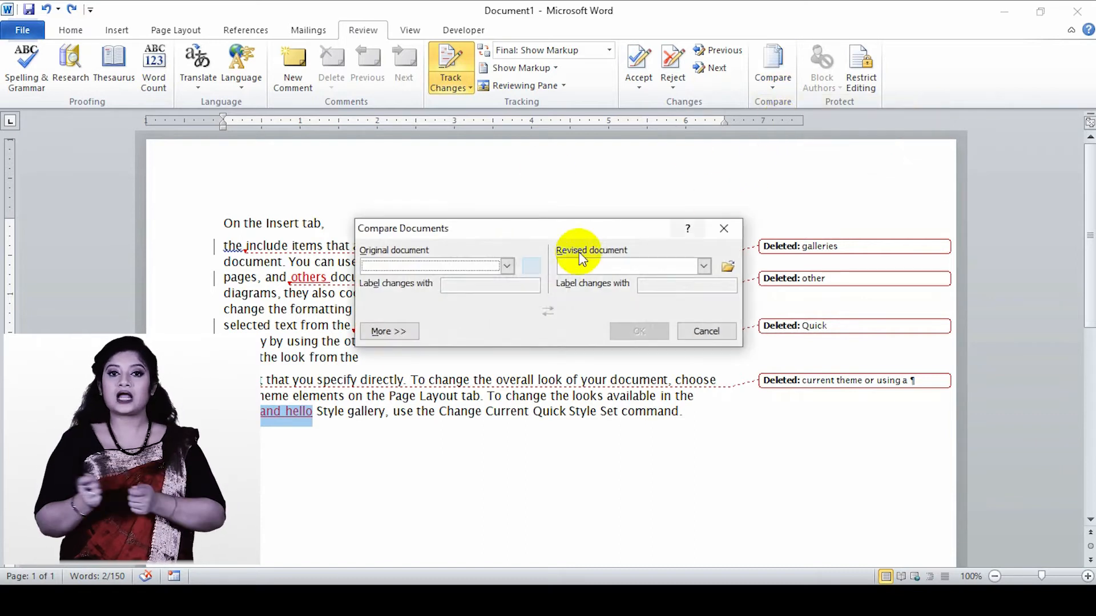
left_click(507, 266)
left_click(422, 292)
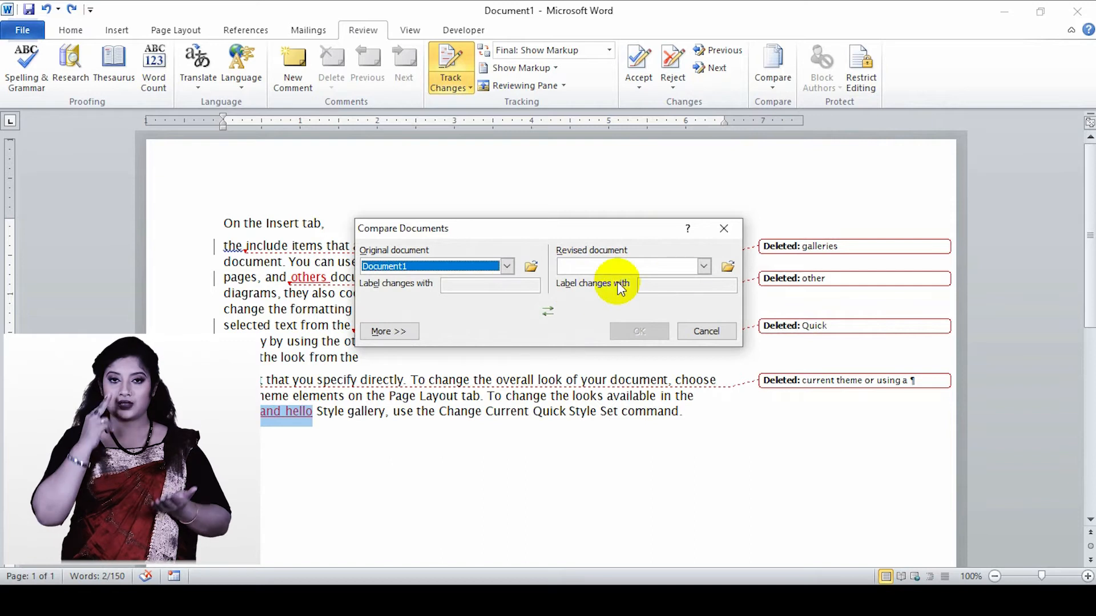
left_click(703, 266)
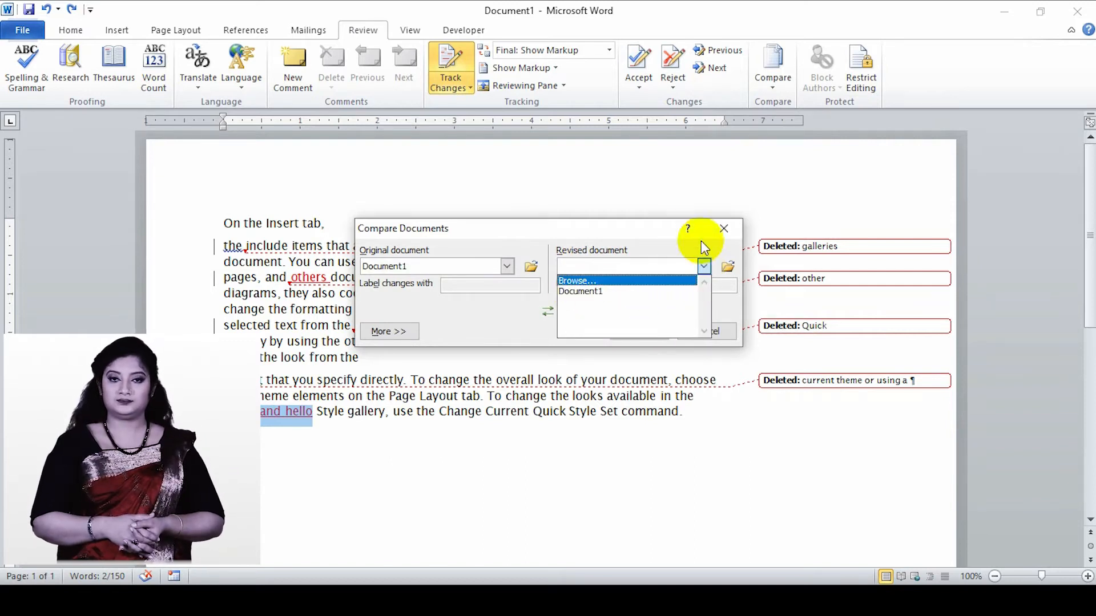
left_click(704, 265)
left_click(723, 229)
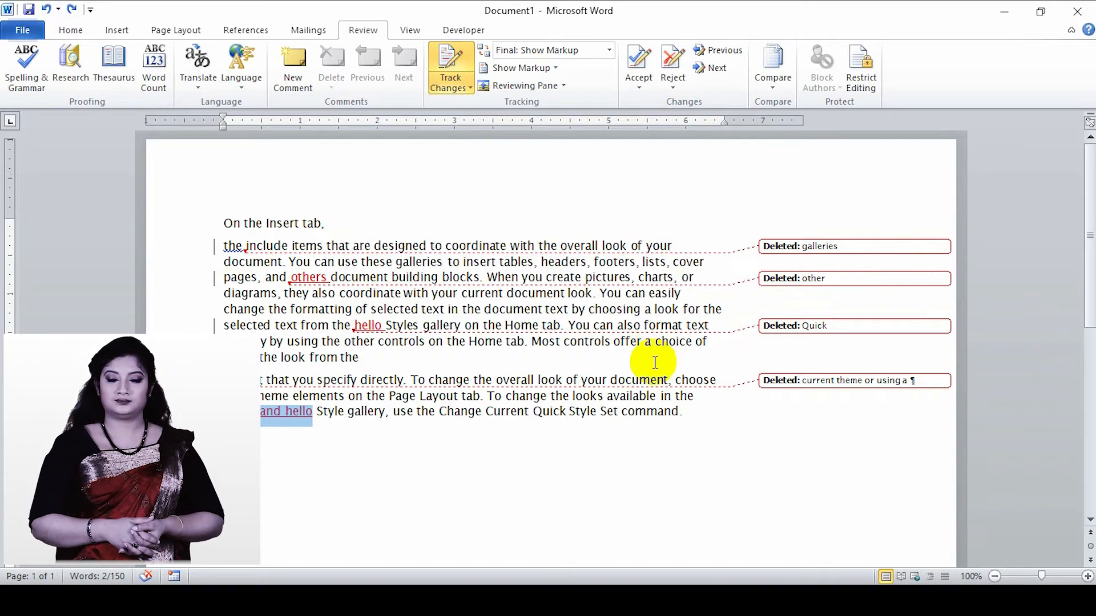
- Select "the hello" in the first body paragraph and limit the allowed editing in the document to comments
left_click_drag(1089, 287, 1089, 506)
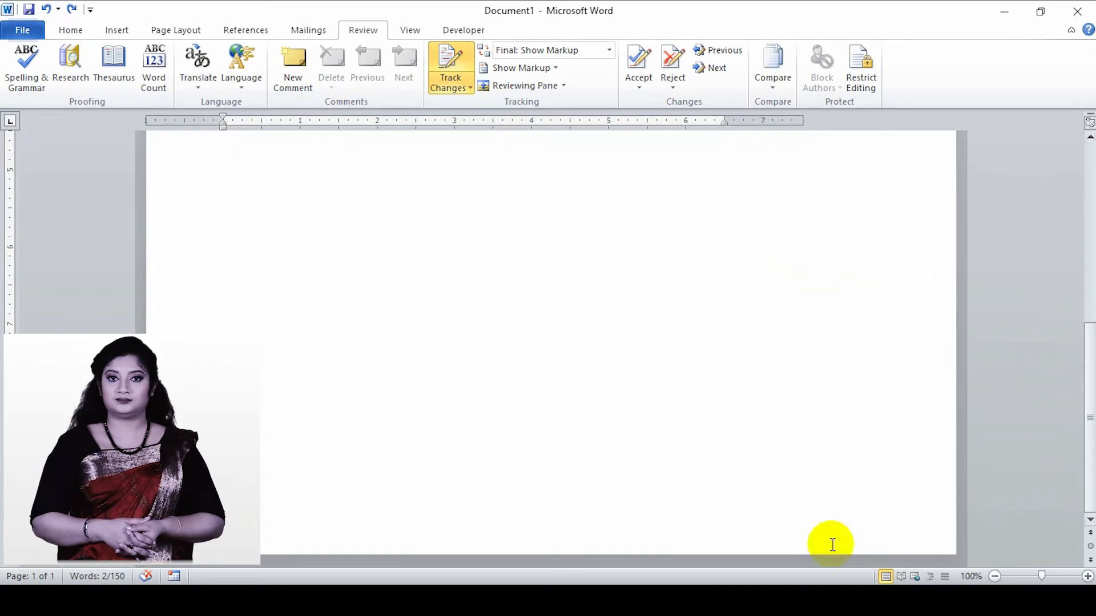
left_click_drag(1089, 454, 1088, 263)
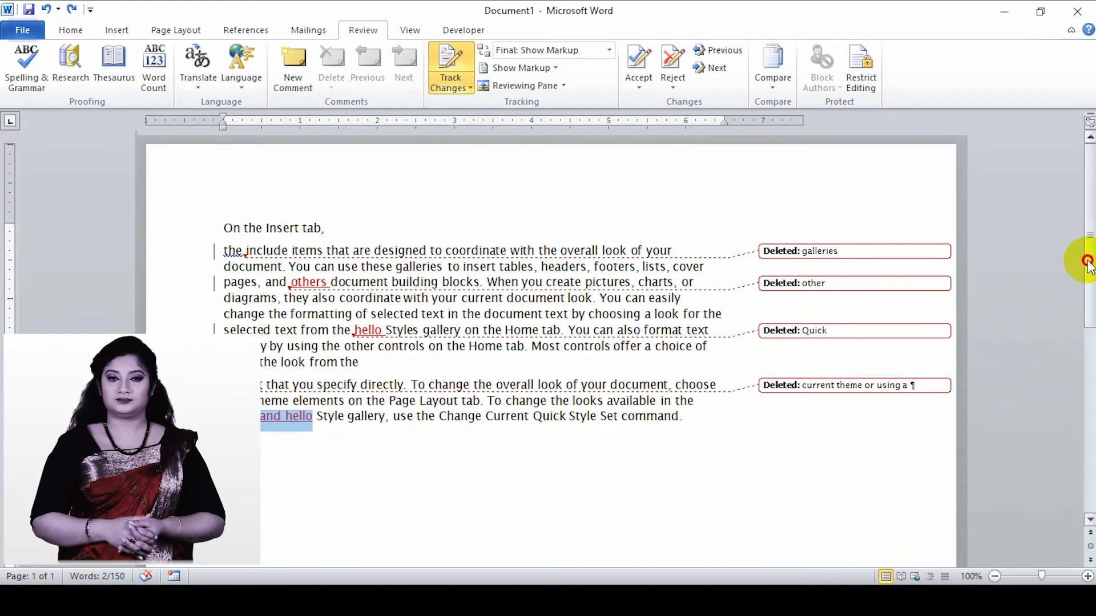
double_click(308, 282)
left_click_drag(333, 330, 383, 331)
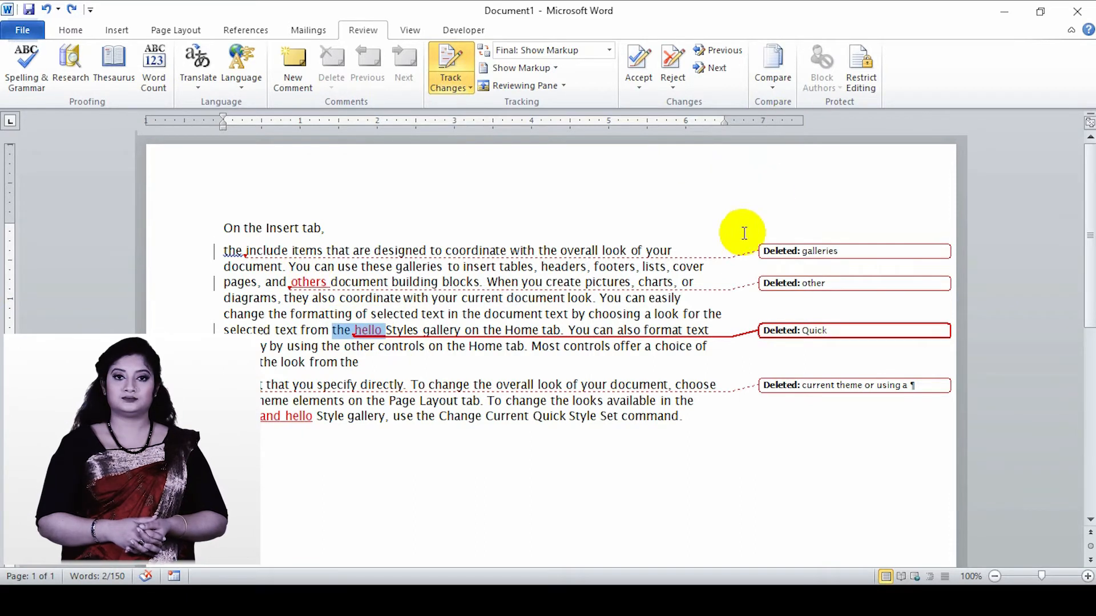
left_click(869, 77)
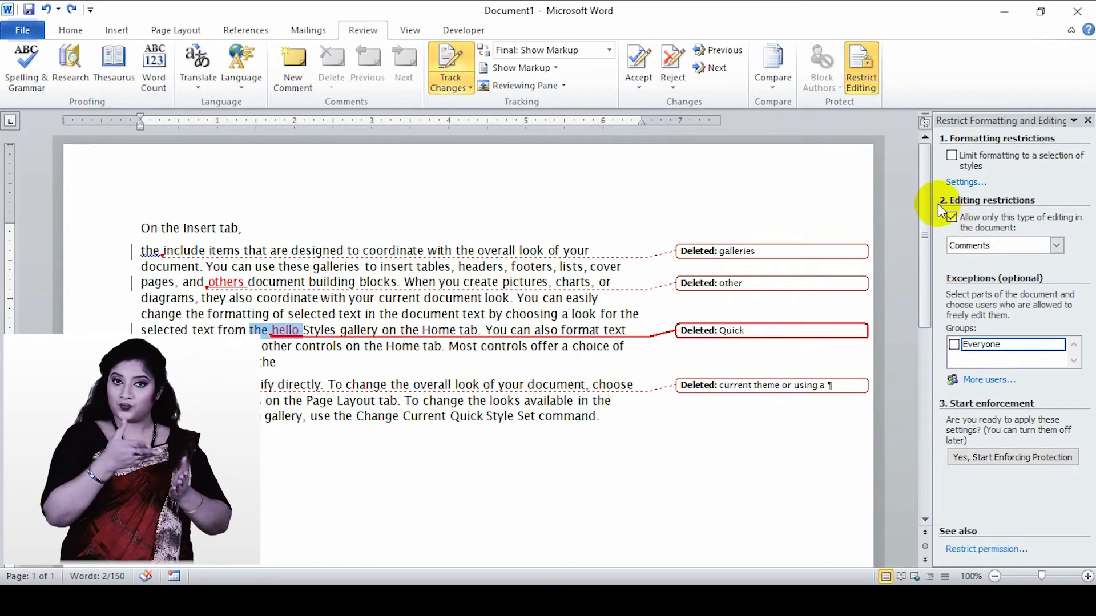
left_click(952, 217)
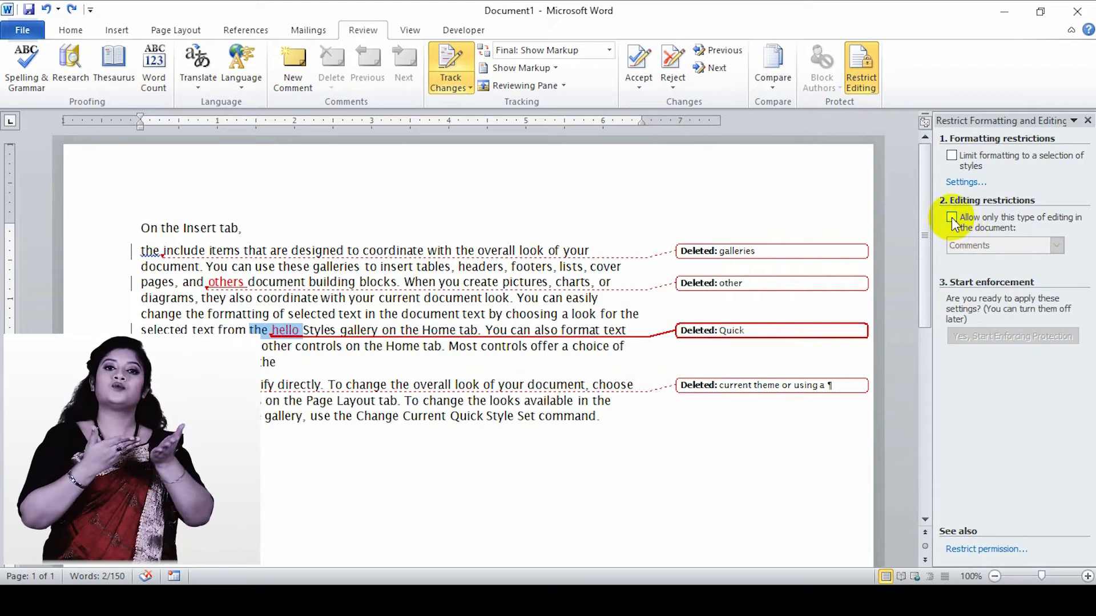
left_click(951, 218)
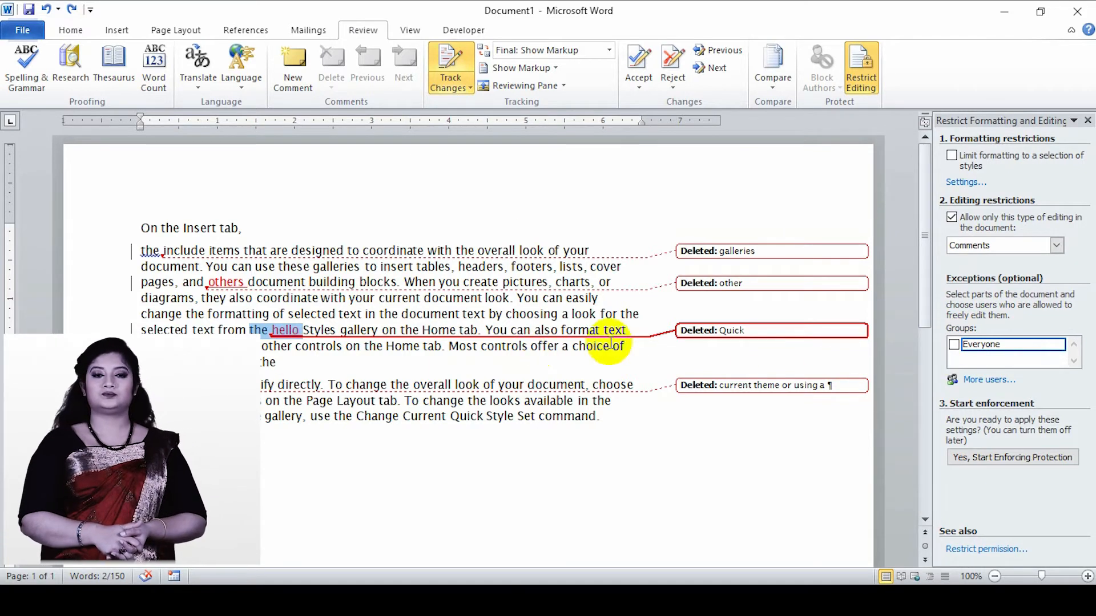
- Add an exception letting Everyone edit the selected "the hello", and view the options for that group's editable regions
left_click(954, 345)
left_click(1059, 345)
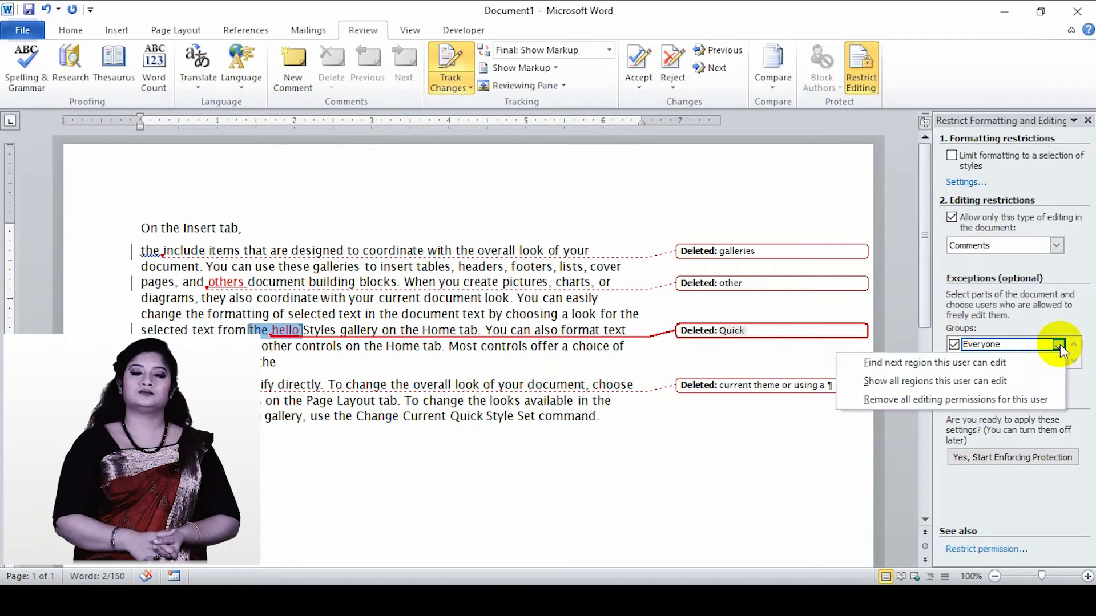
left_click(1075, 330)
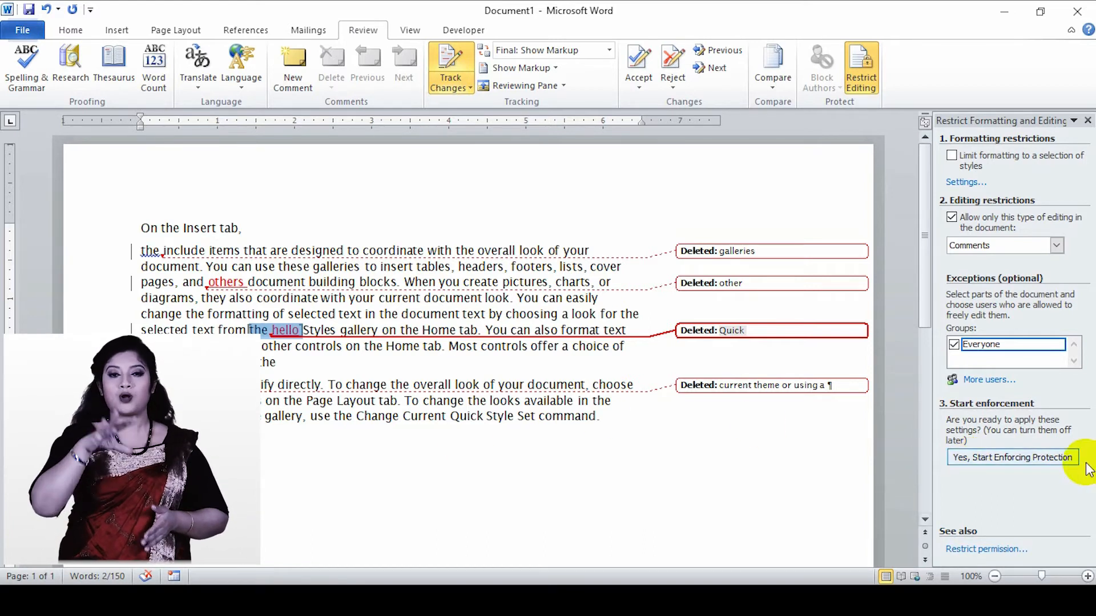
- Start enforcing protection with the password method, entering the new password and its confirmation
left_click(993, 458)
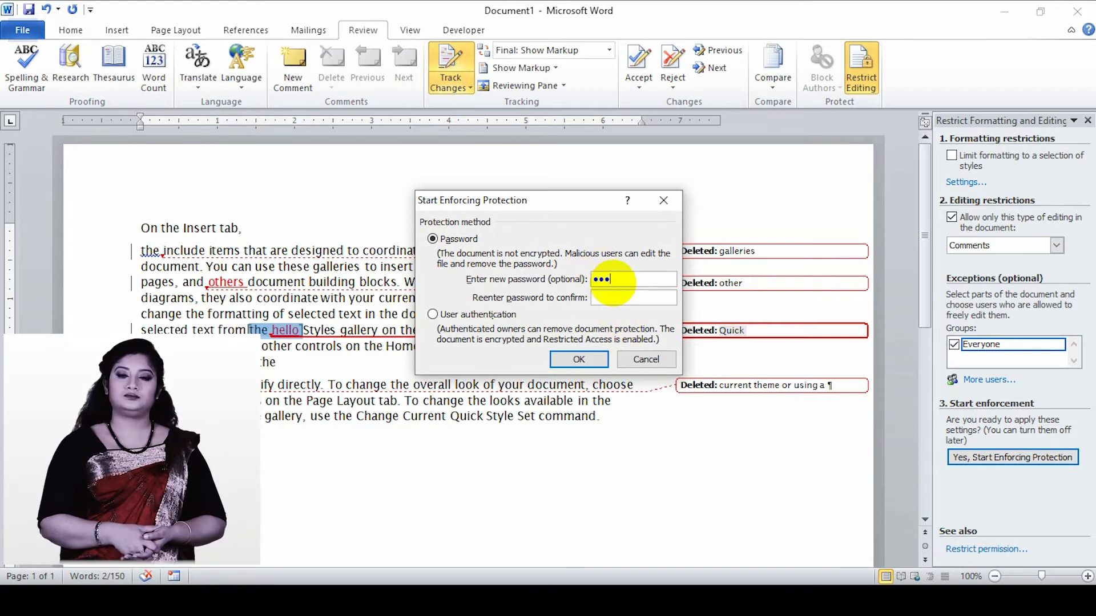
left_click(616, 293)
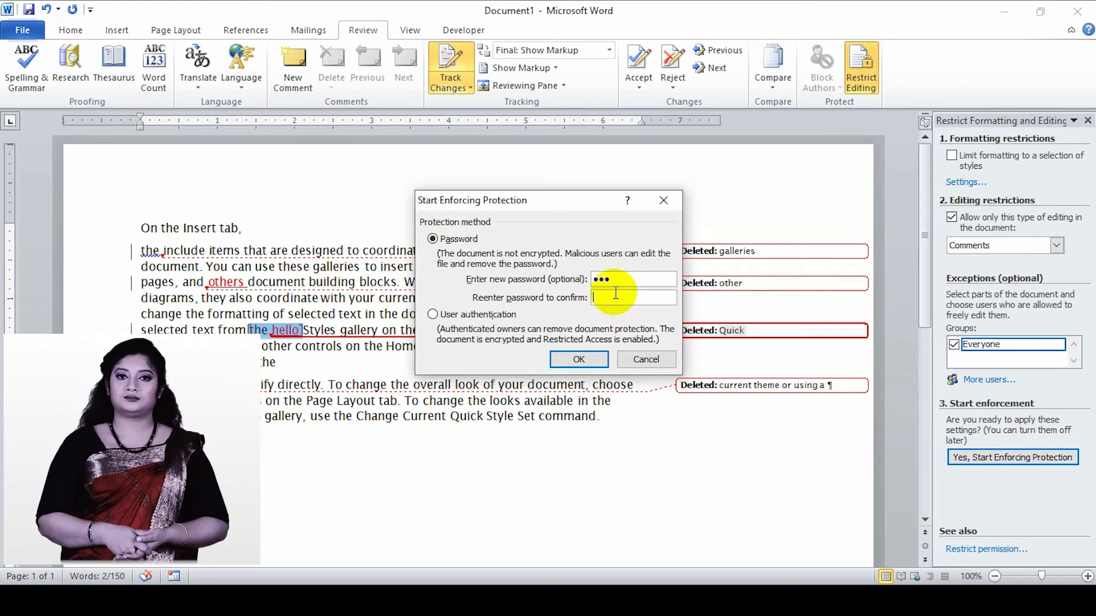
type("123")
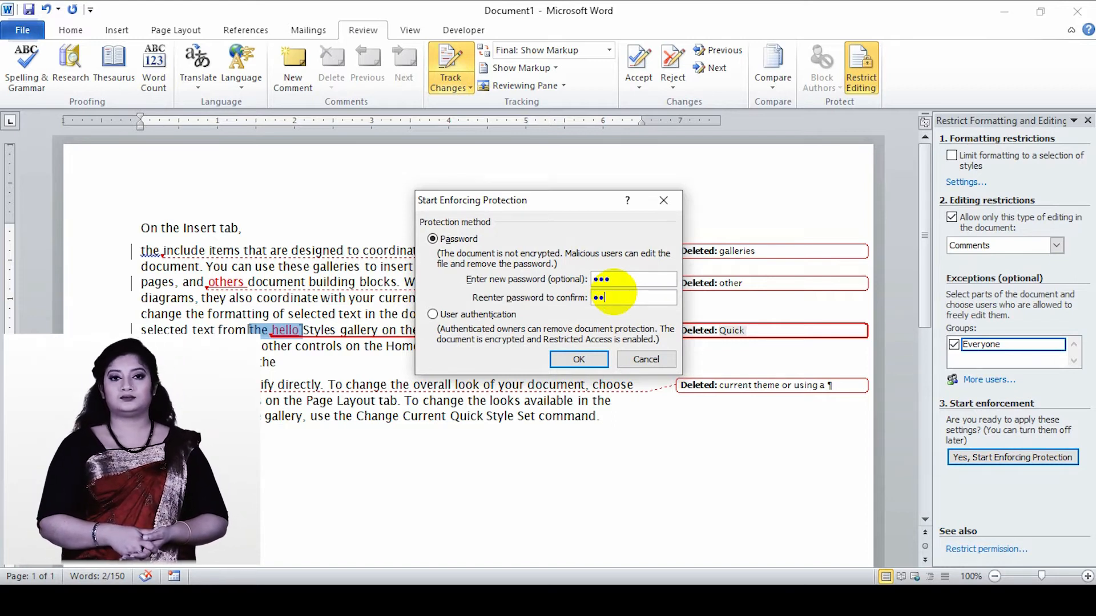
left_click(584, 358)
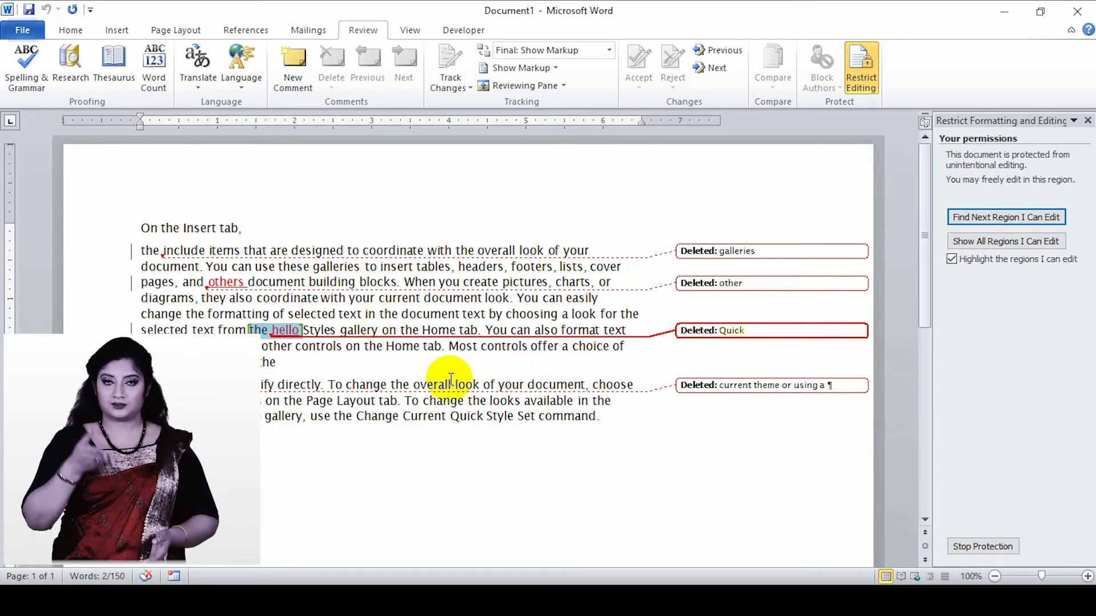
- Try to delete the body text from "the include" through "command" in the protected document, and clear the selection
left_click_drag(594, 416, 144, 251)
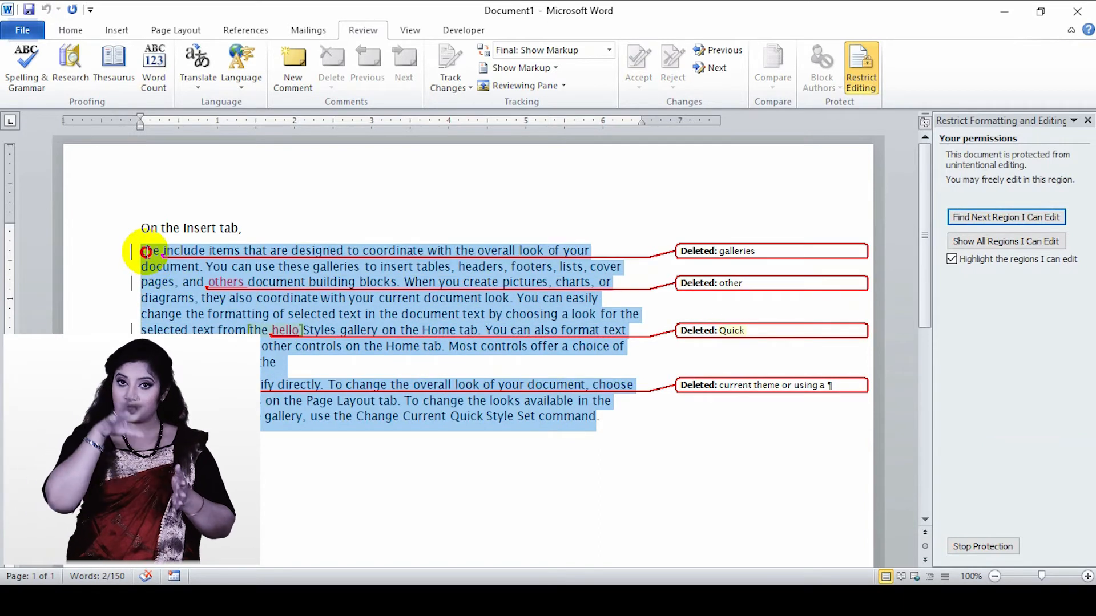
key("Delete")
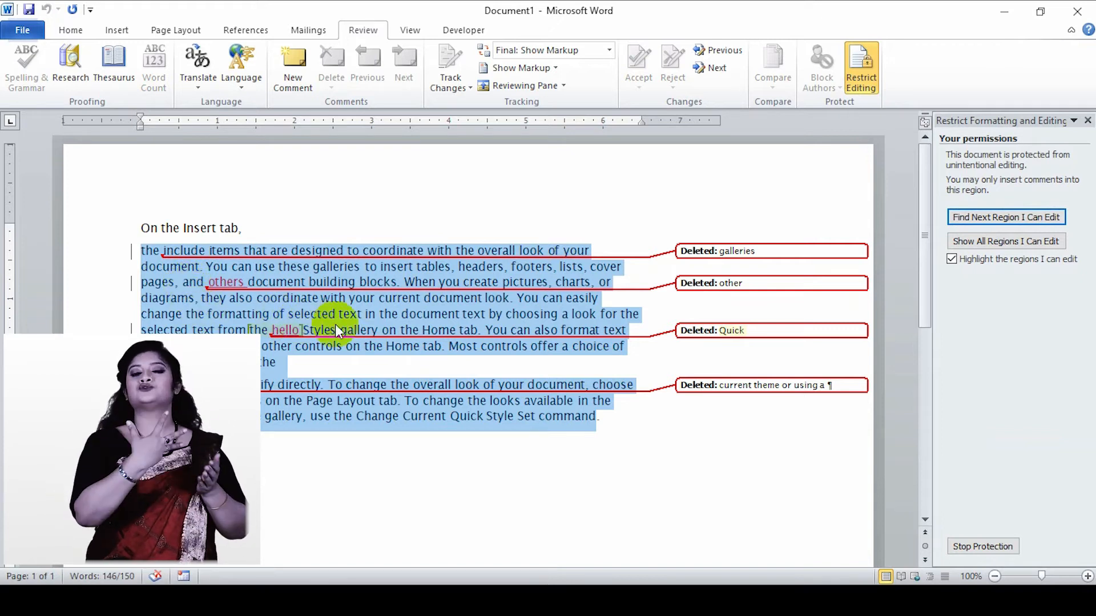
left_click(337, 350)
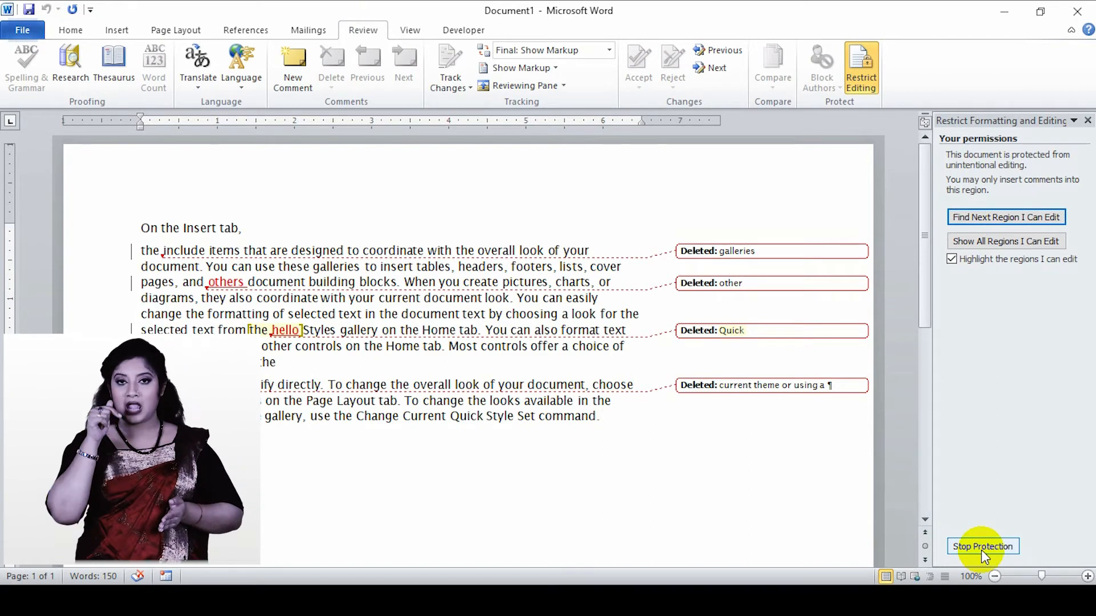
- Stop the document protection by entering the unprotect password
left_click(981, 549)
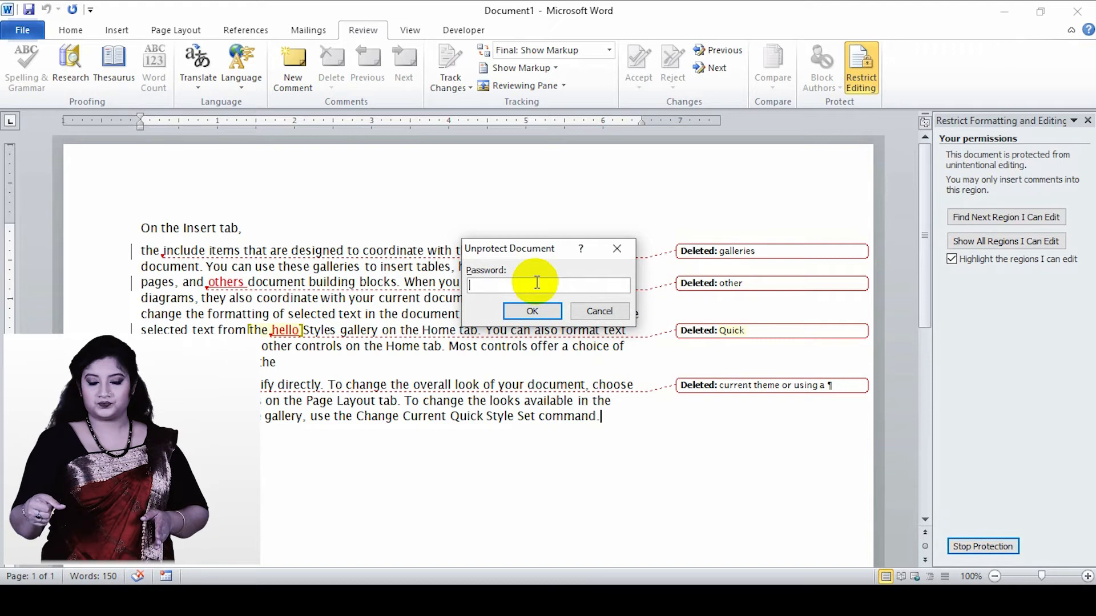
type("12")
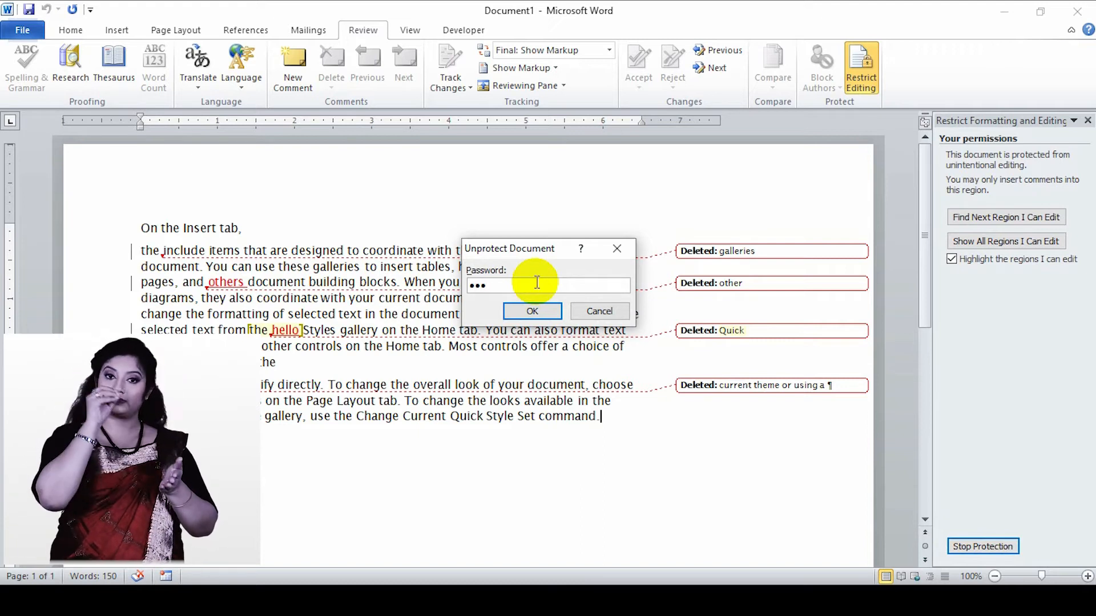
left_click(528, 311)
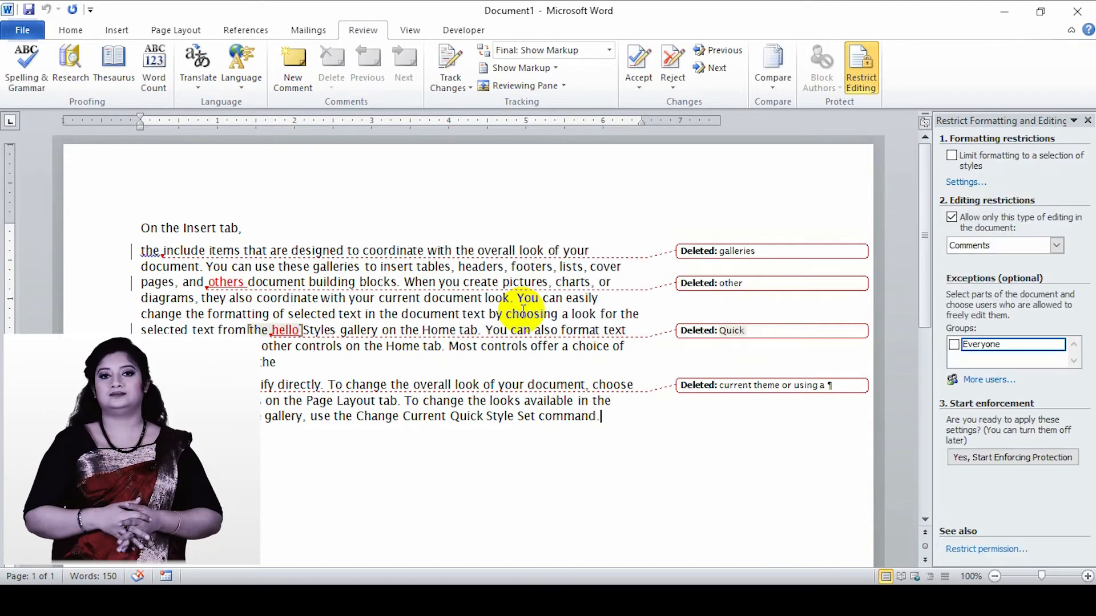
- Delete "Quick Style Set command." from the end of the last paragraph and make the word "include" bold
left_click_drag(589, 411, 460, 418)
key("Delete")
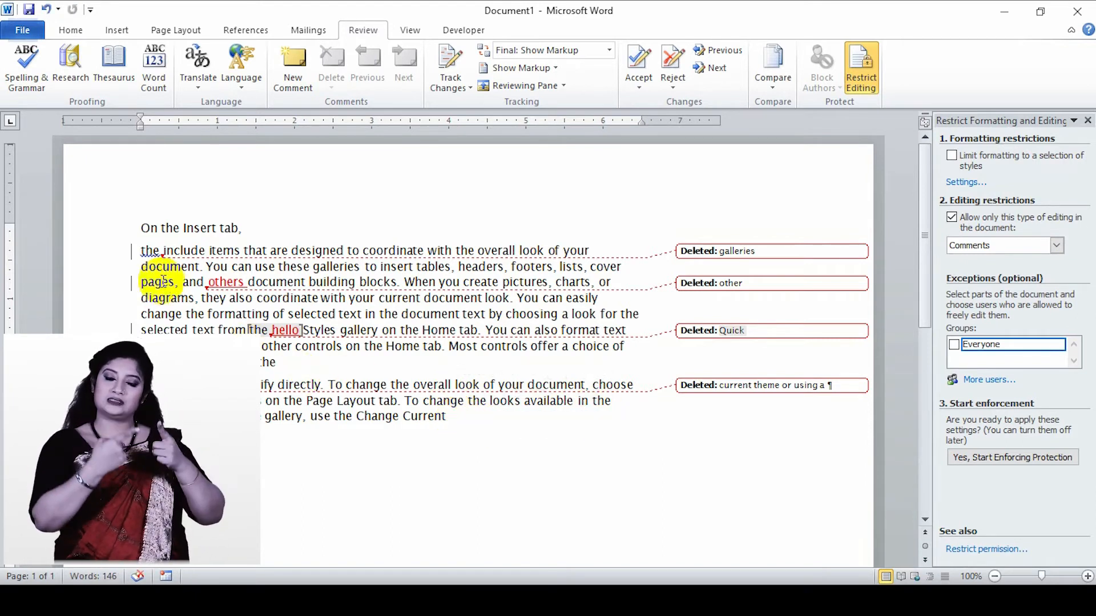
left_click_drag(164, 252, 203, 253)
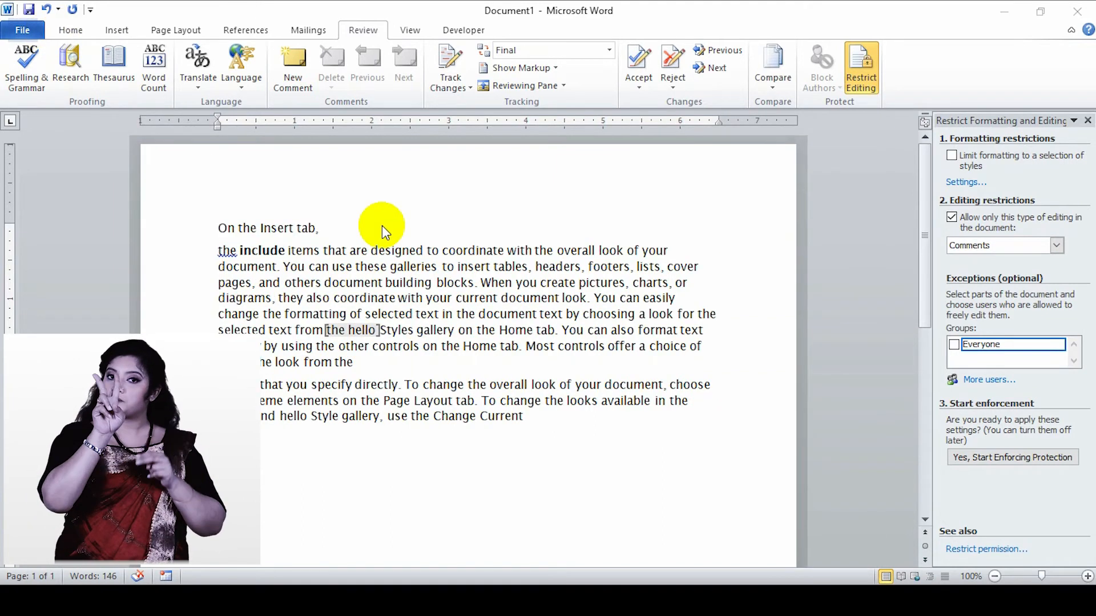
- Begin saving the document as a new file on the Desktop with the file name "new"
left_click(23, 31)
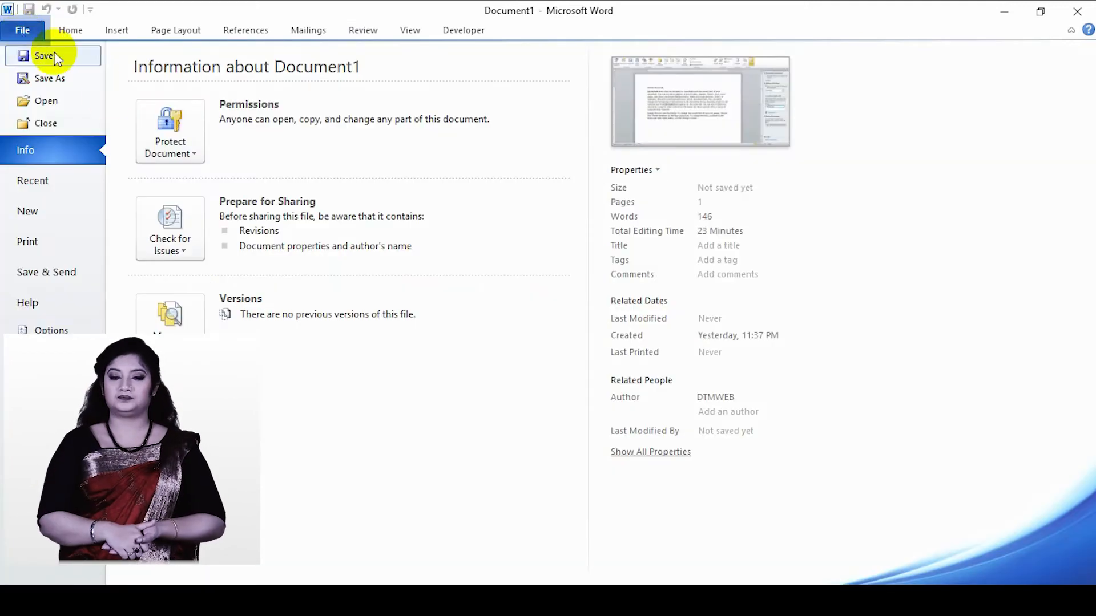
left_click(35, 78)
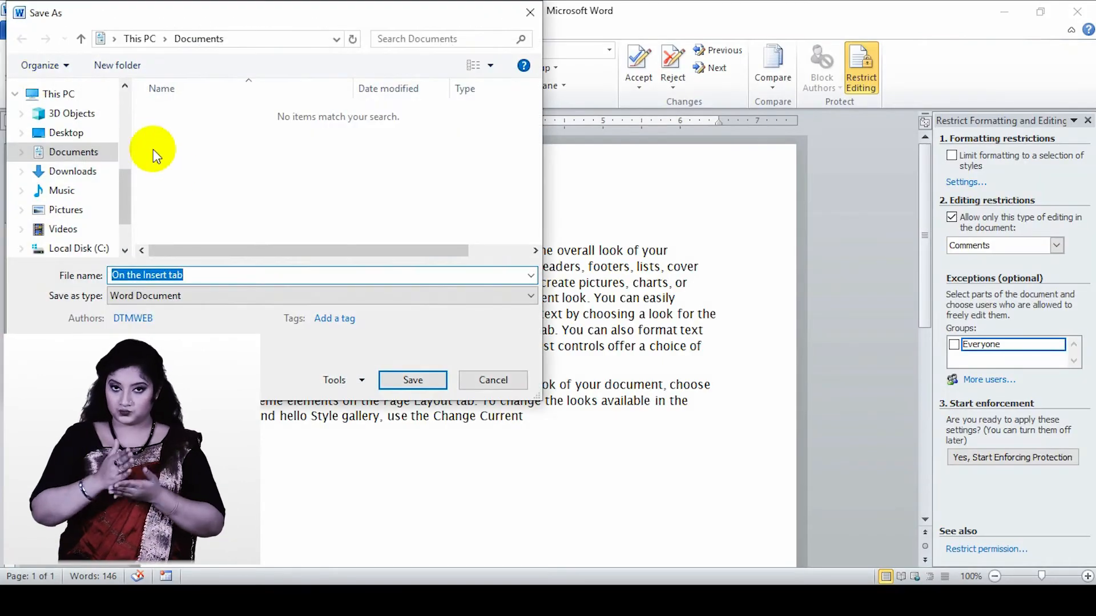
left_click(88, 135)
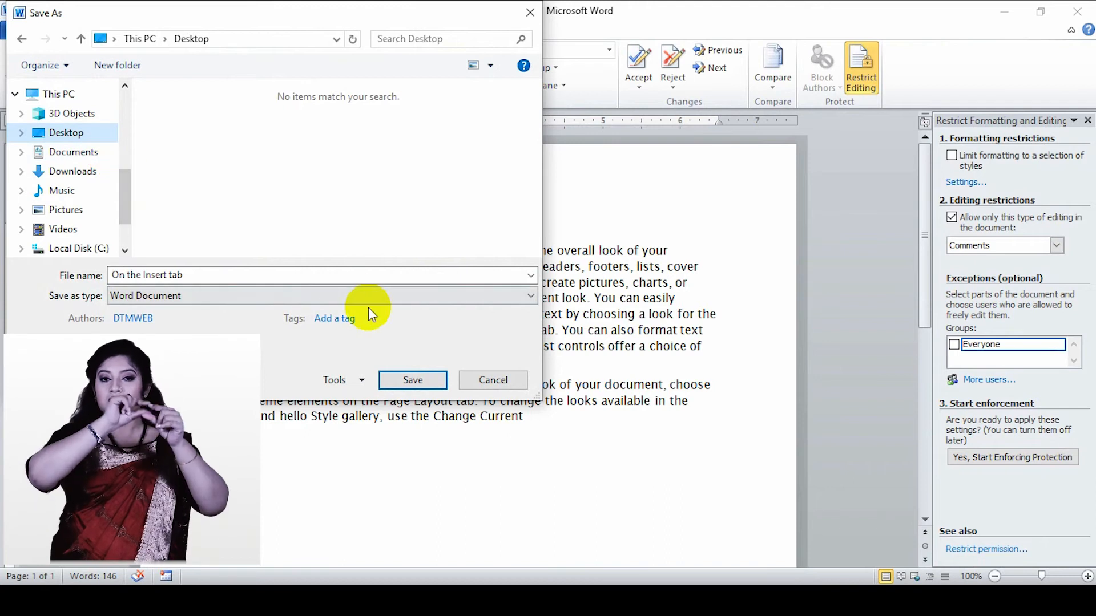
left_click(209, 274)
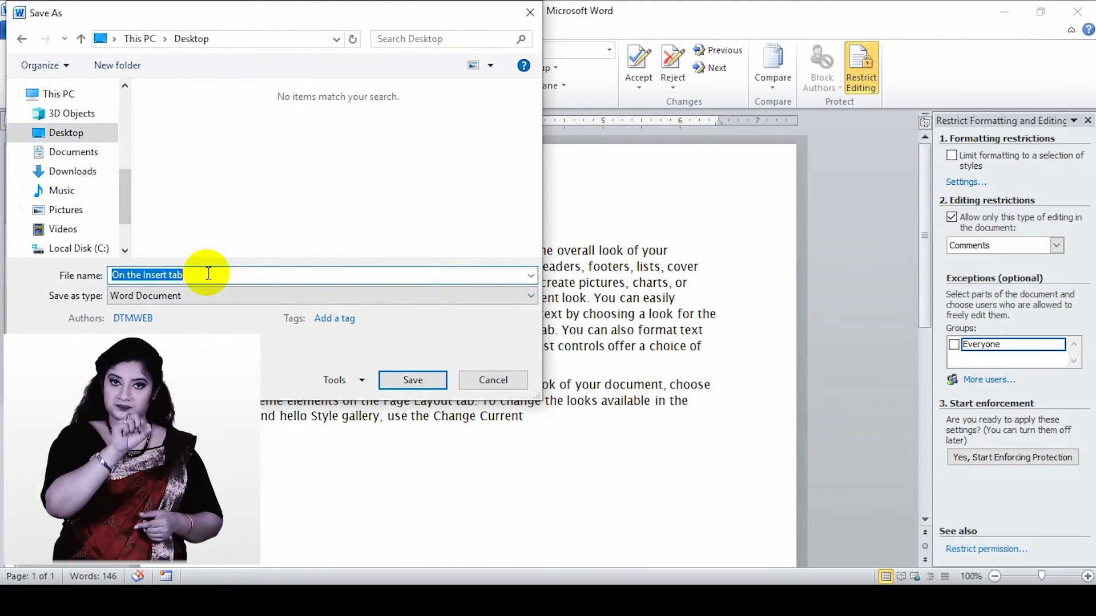
type("new")
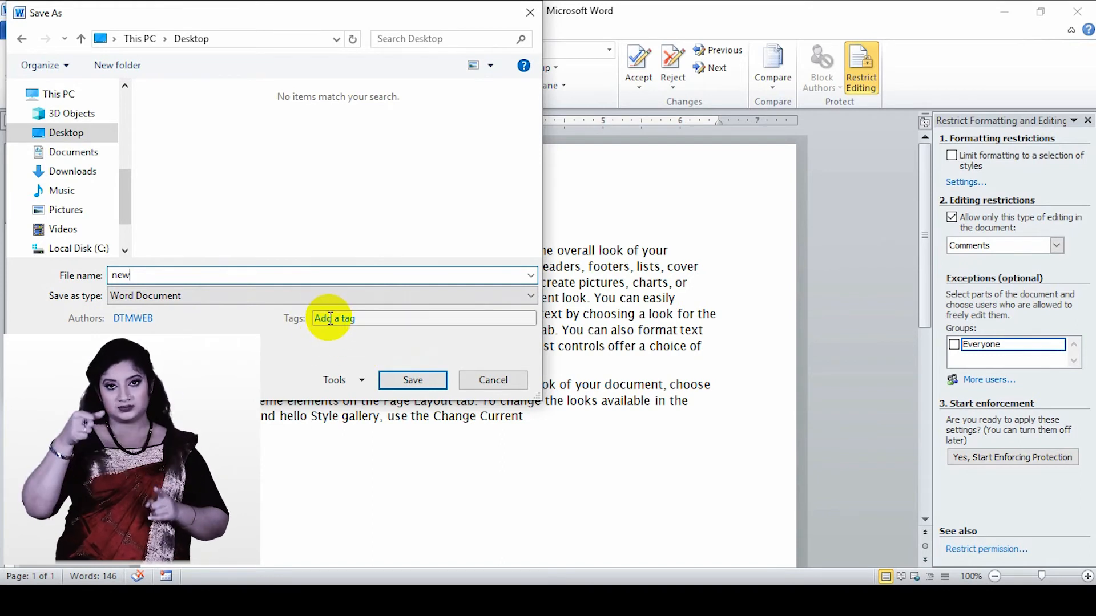
- In the general save options, set a password to open and a password to modify, leaving the read-only recommendation off
left_click(348, 382)
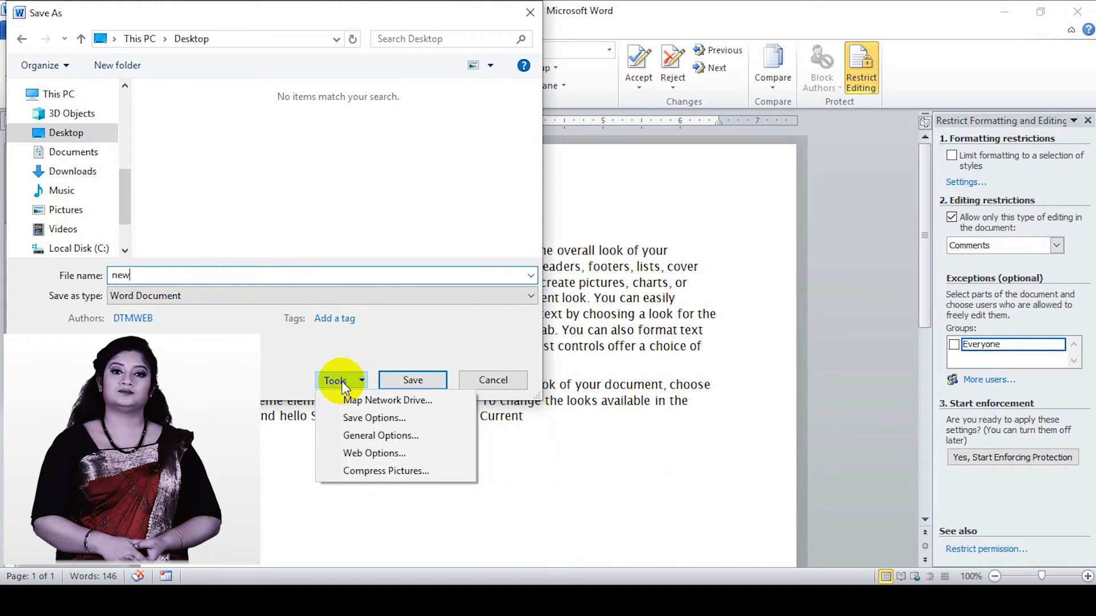
left_click(378, 435)
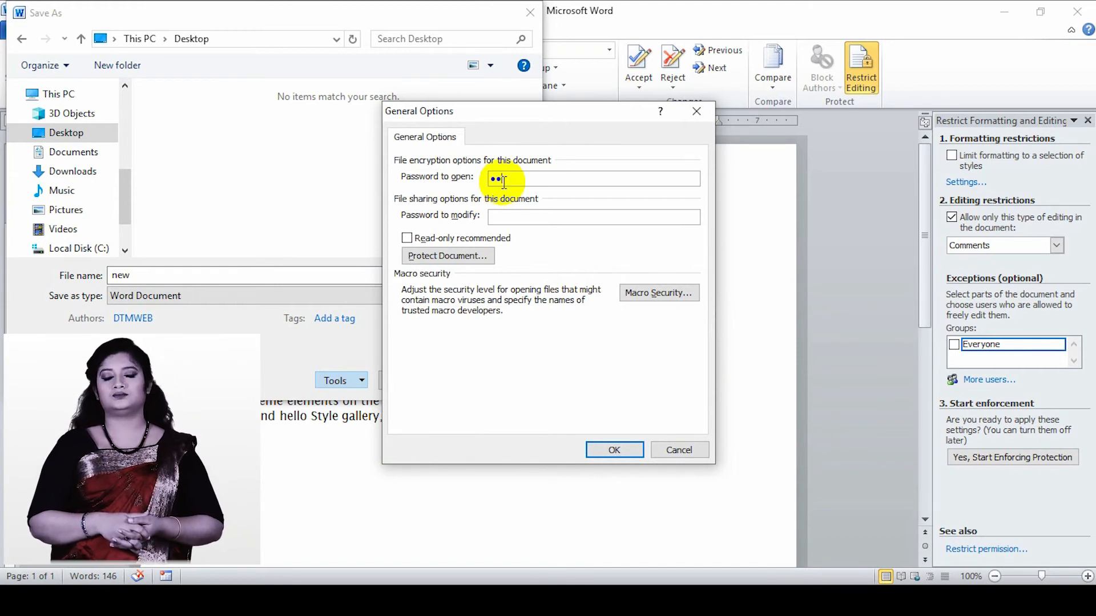
left_click(506, 217)
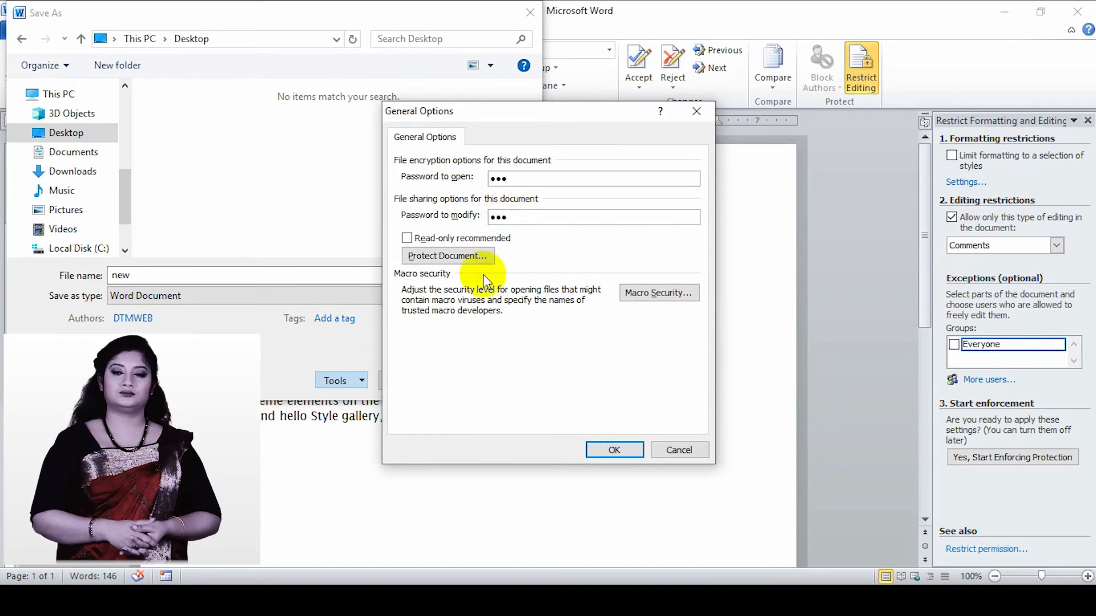
left_click(421, 238)
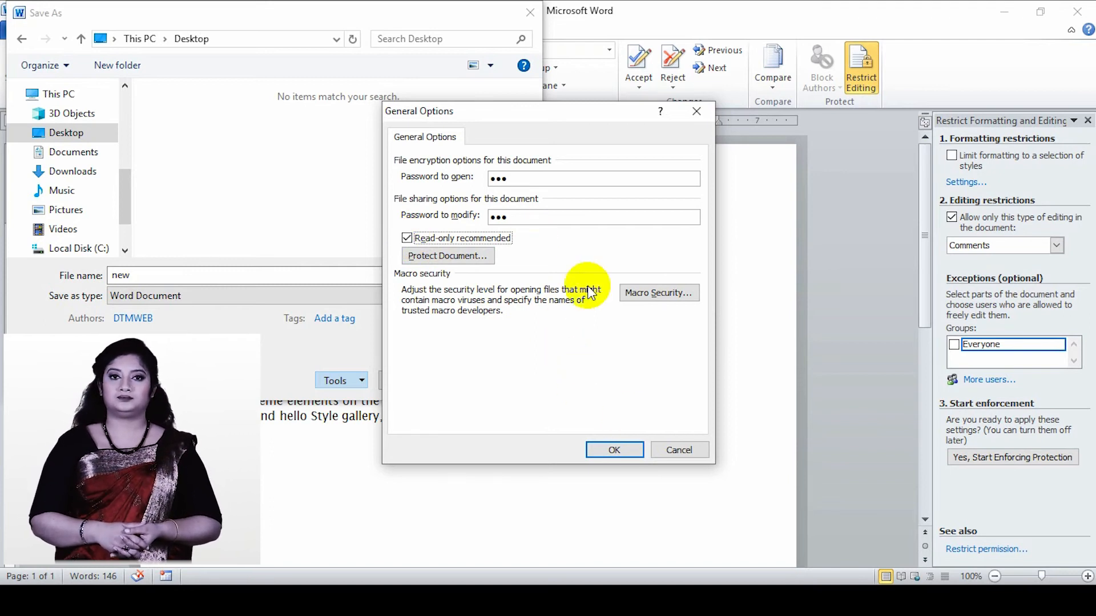
left_click(417, 244)
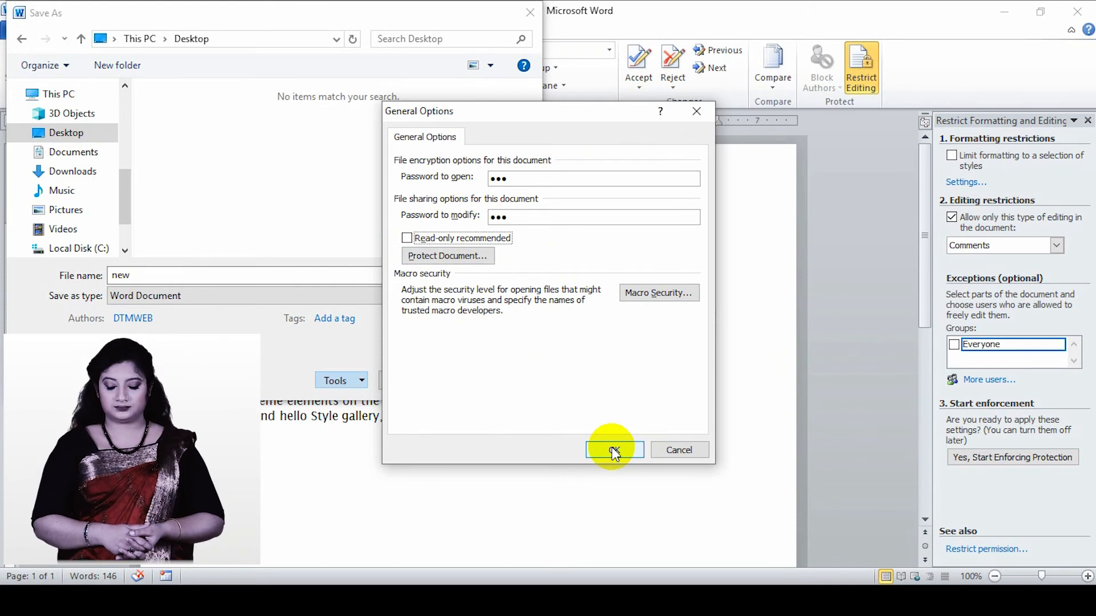
- Accept the general options, re-enter the passwords to confirm them, and save the document
left_click(614, 451)
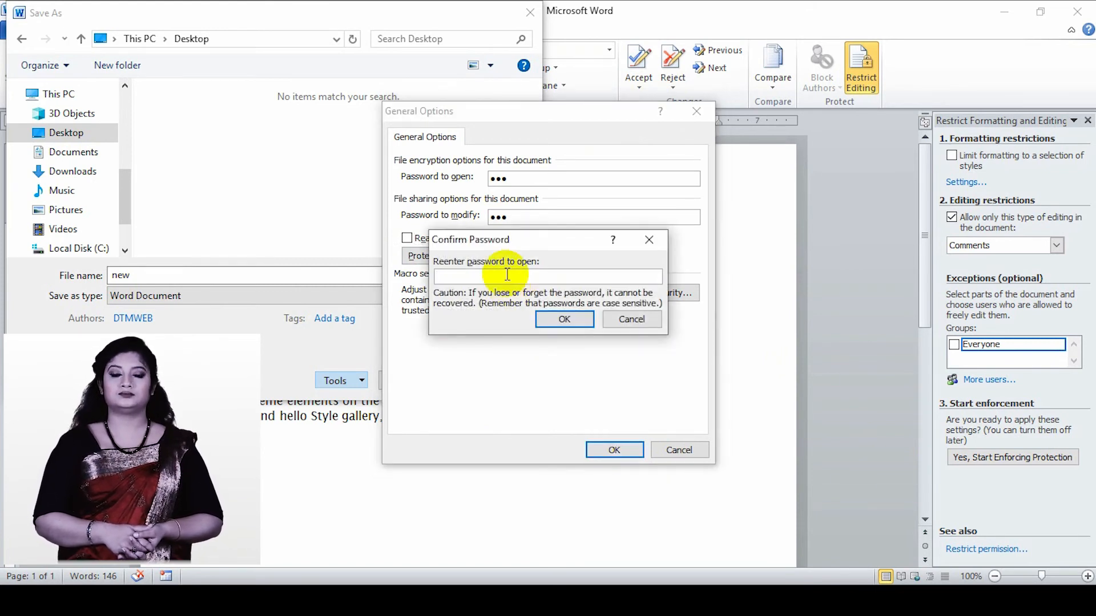
type("123")
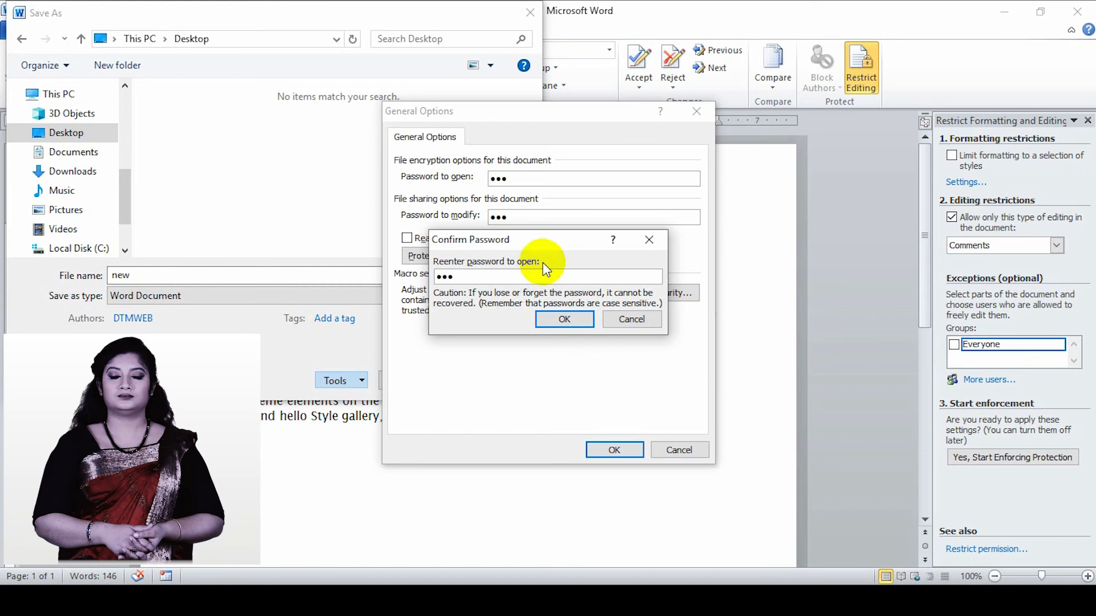
left_click(563, 320)
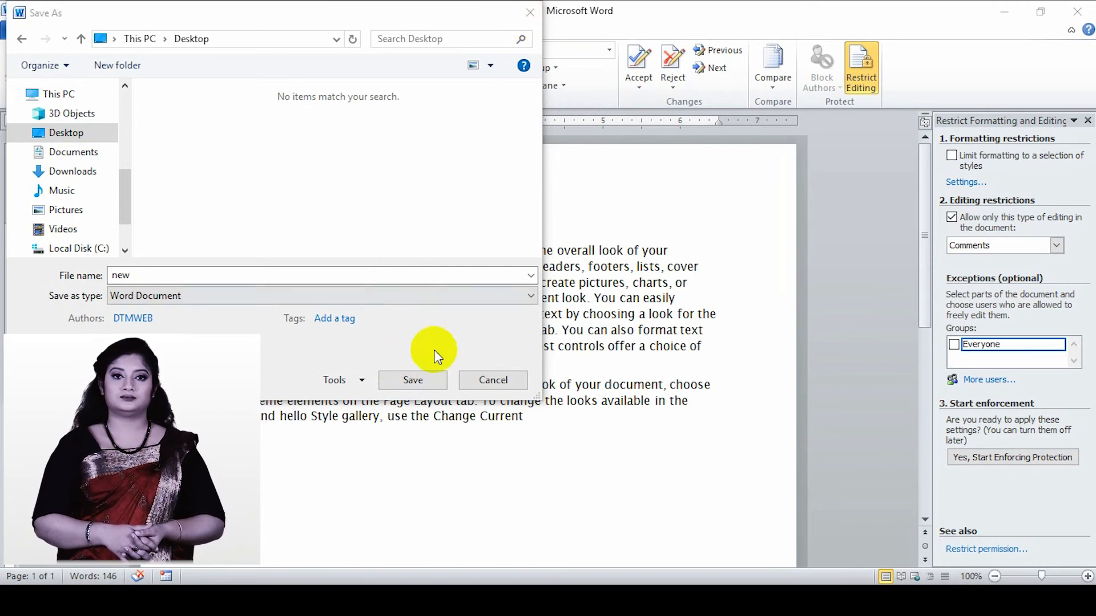
left_click(398, 382)
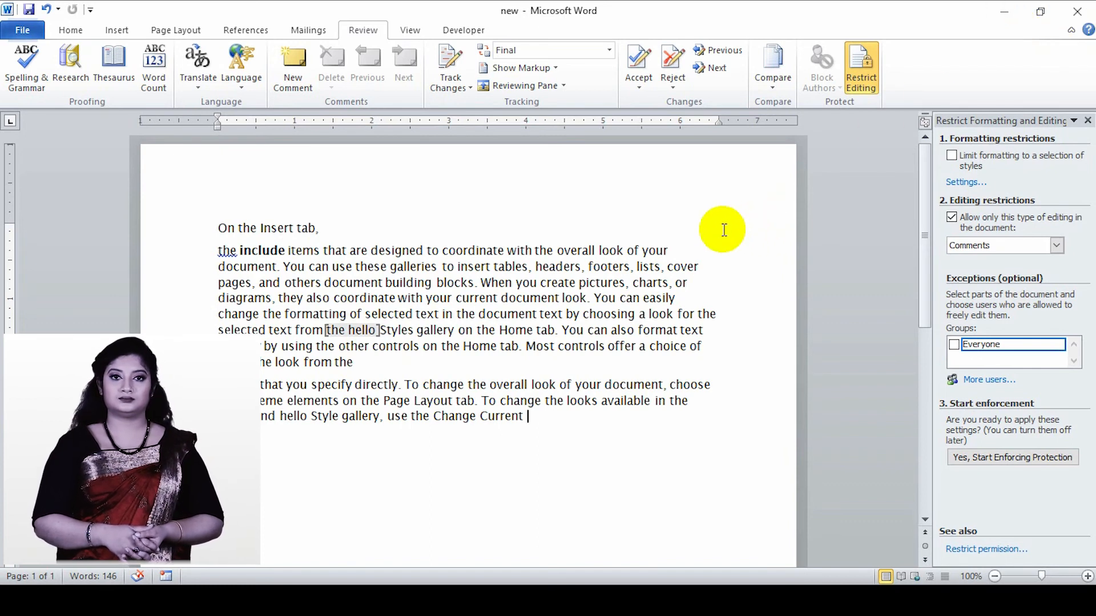
- Close the document, minimize the Word window, and open the file "new" from the Windows desktop
key("ctrl+w")
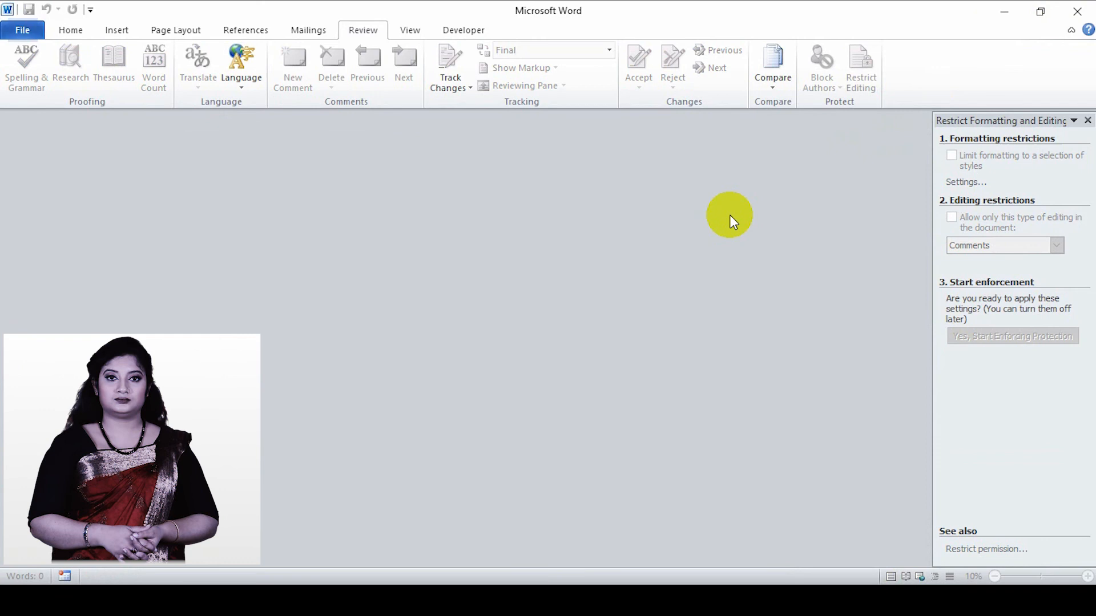
left_click(1007, 13)
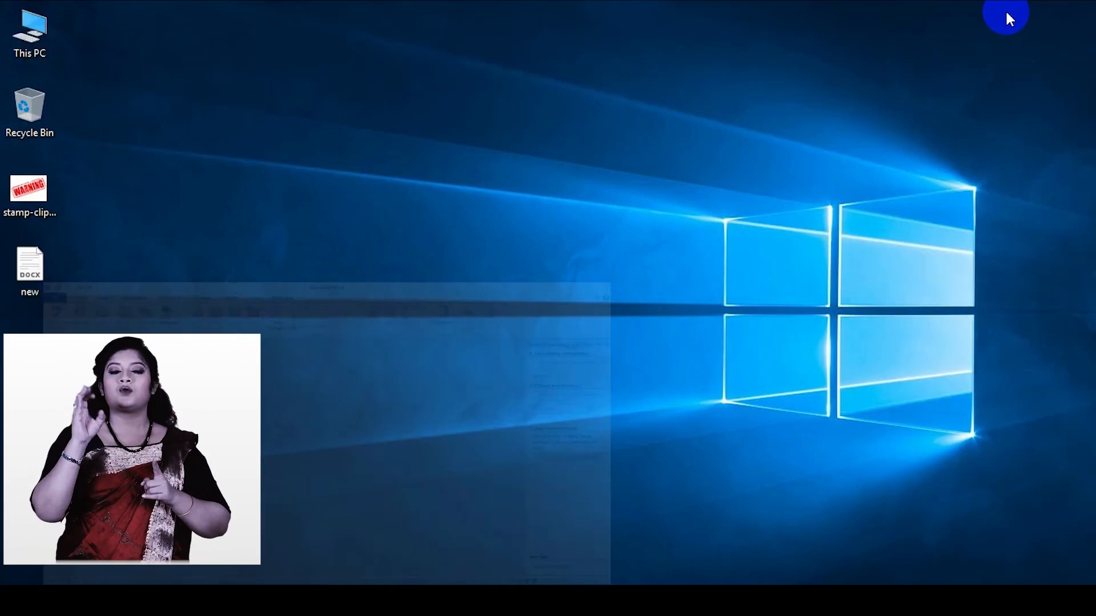
double_click(36, 283)
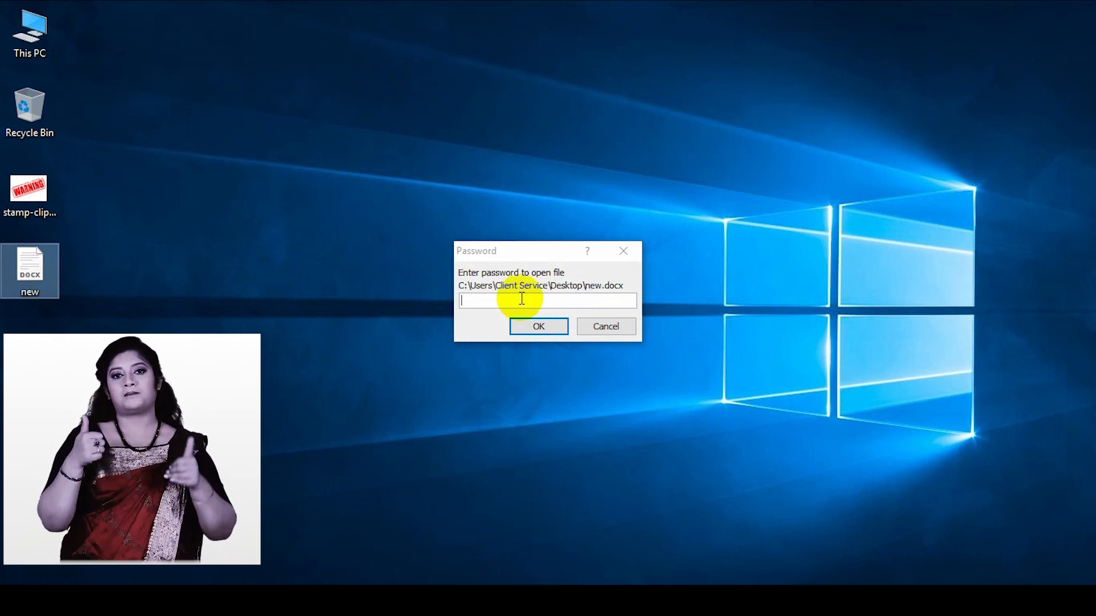
- Unlock the file "new" for editing by entering the password to open and the password to modify
left_click(525, 300)
type("123")
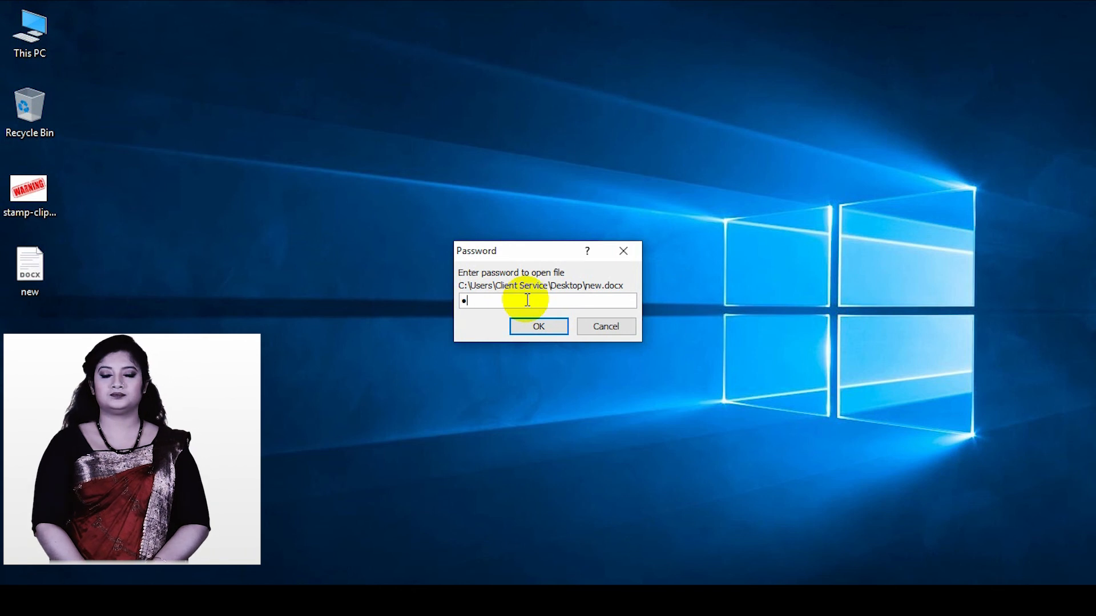
left_click(539, 326)
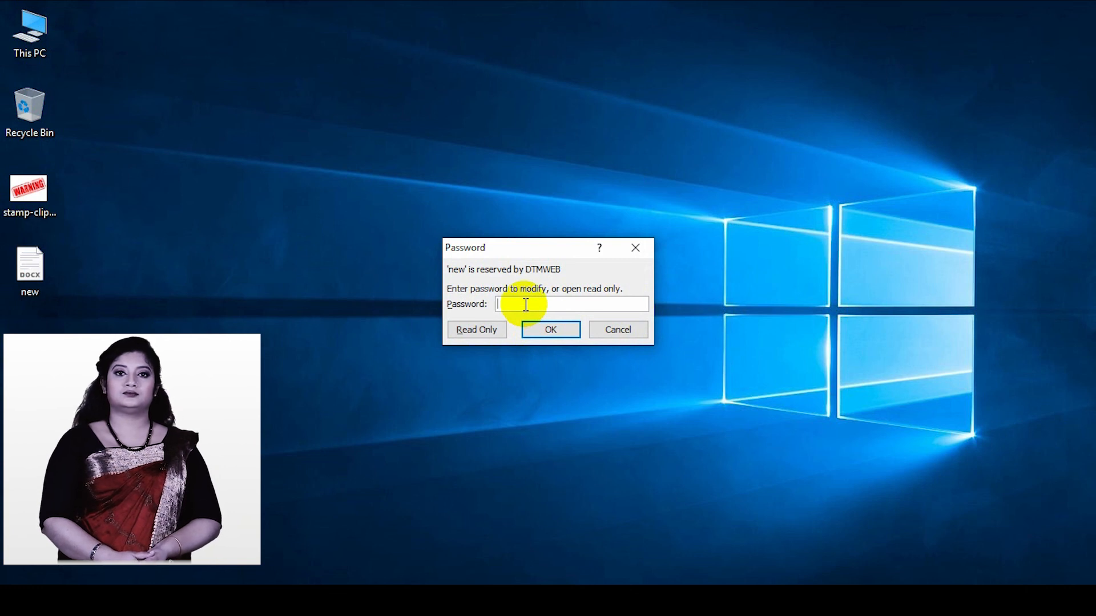
type("123")
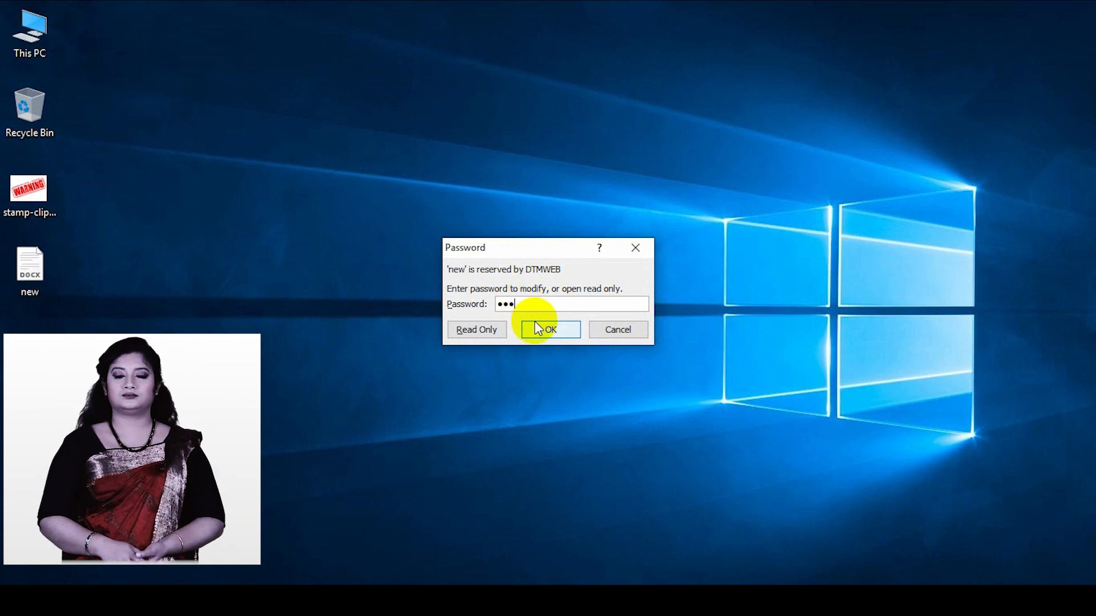
left_click(543, 328)
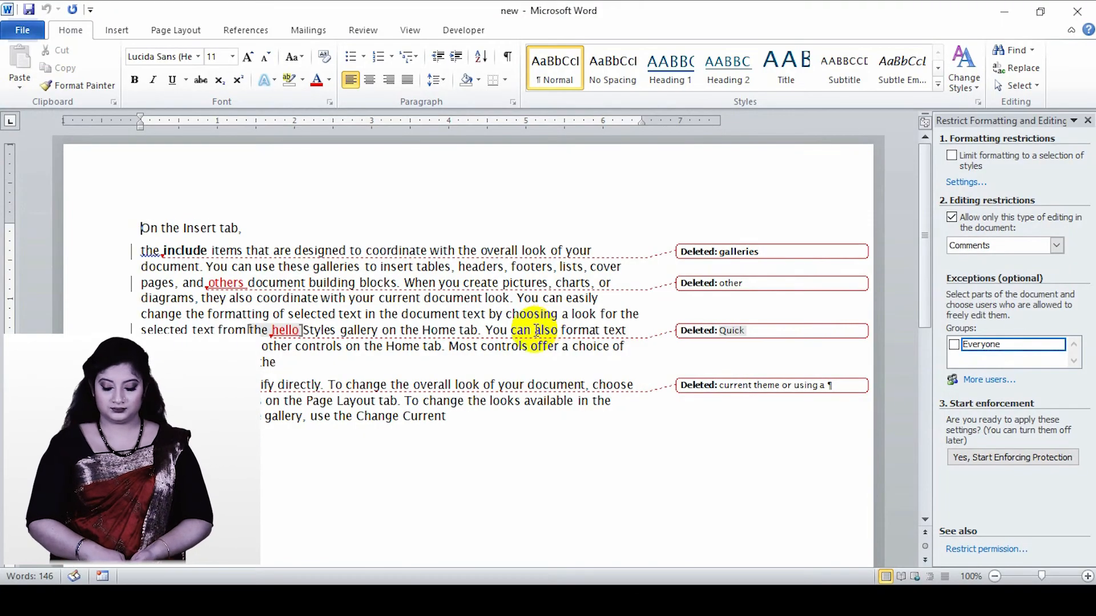